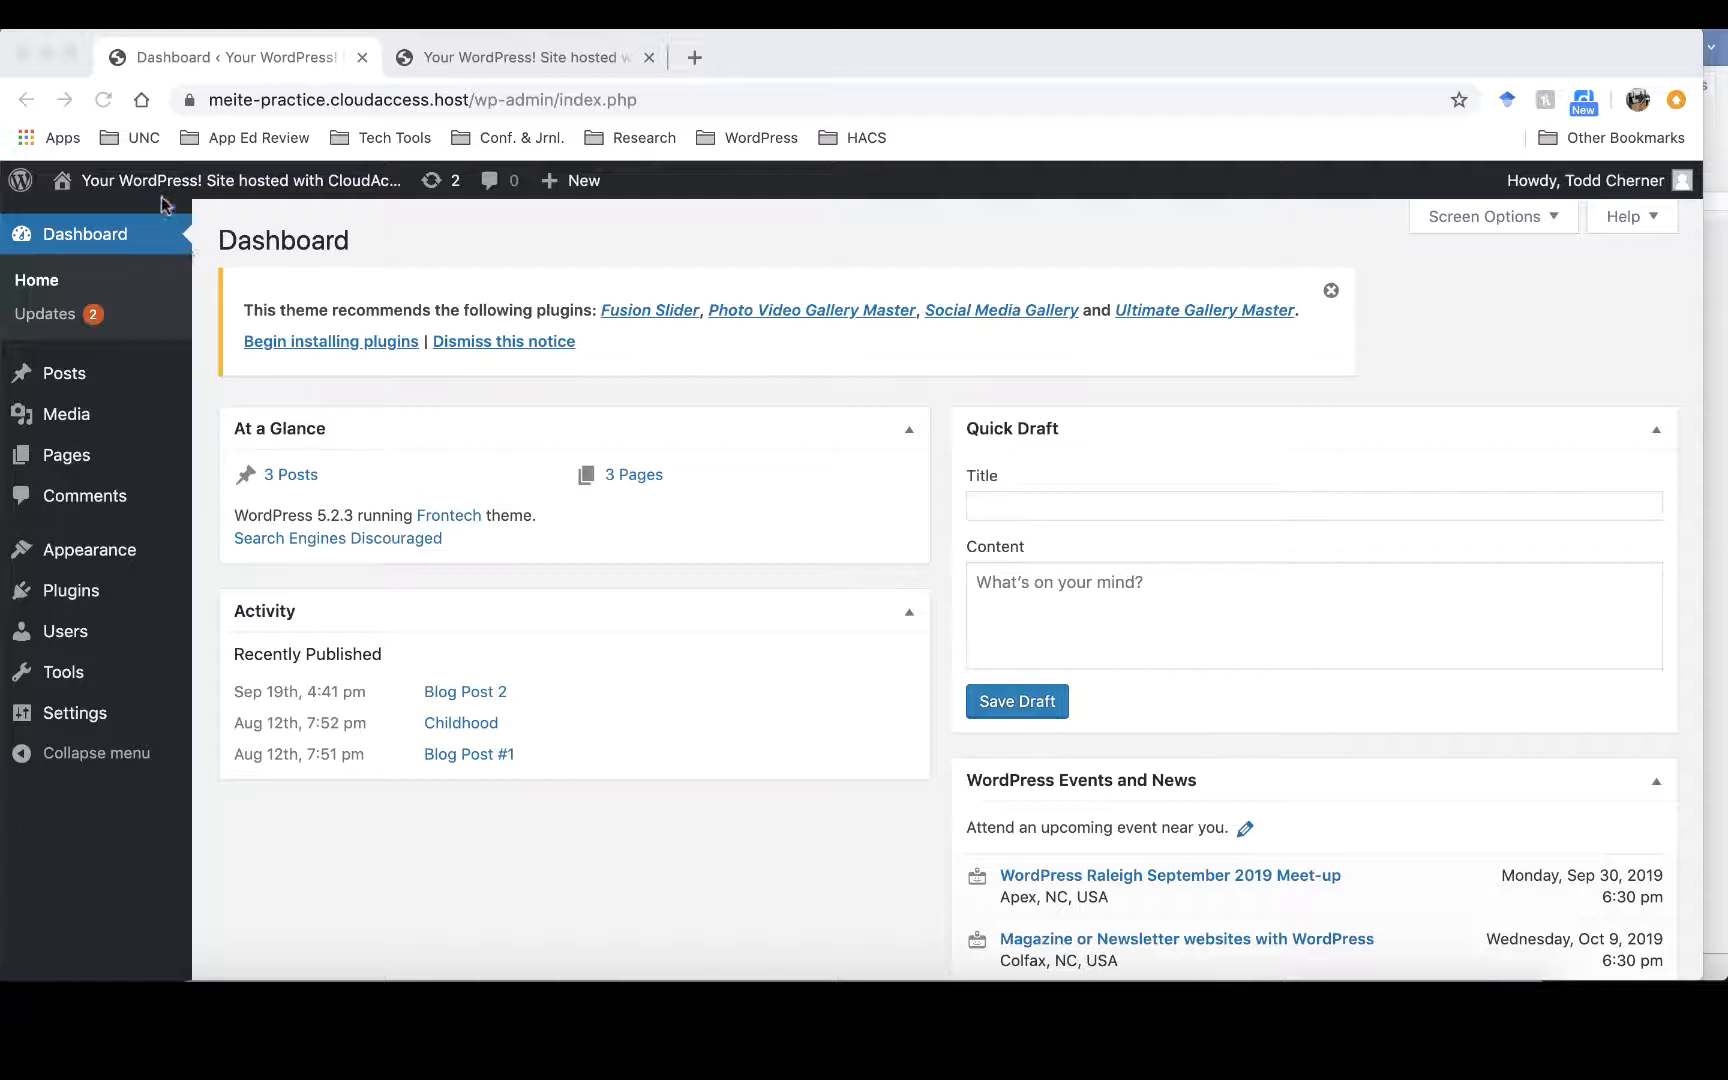
- Compare the WordPress dashboard with the live site and view the site's About page
mouse_move(150, 185)
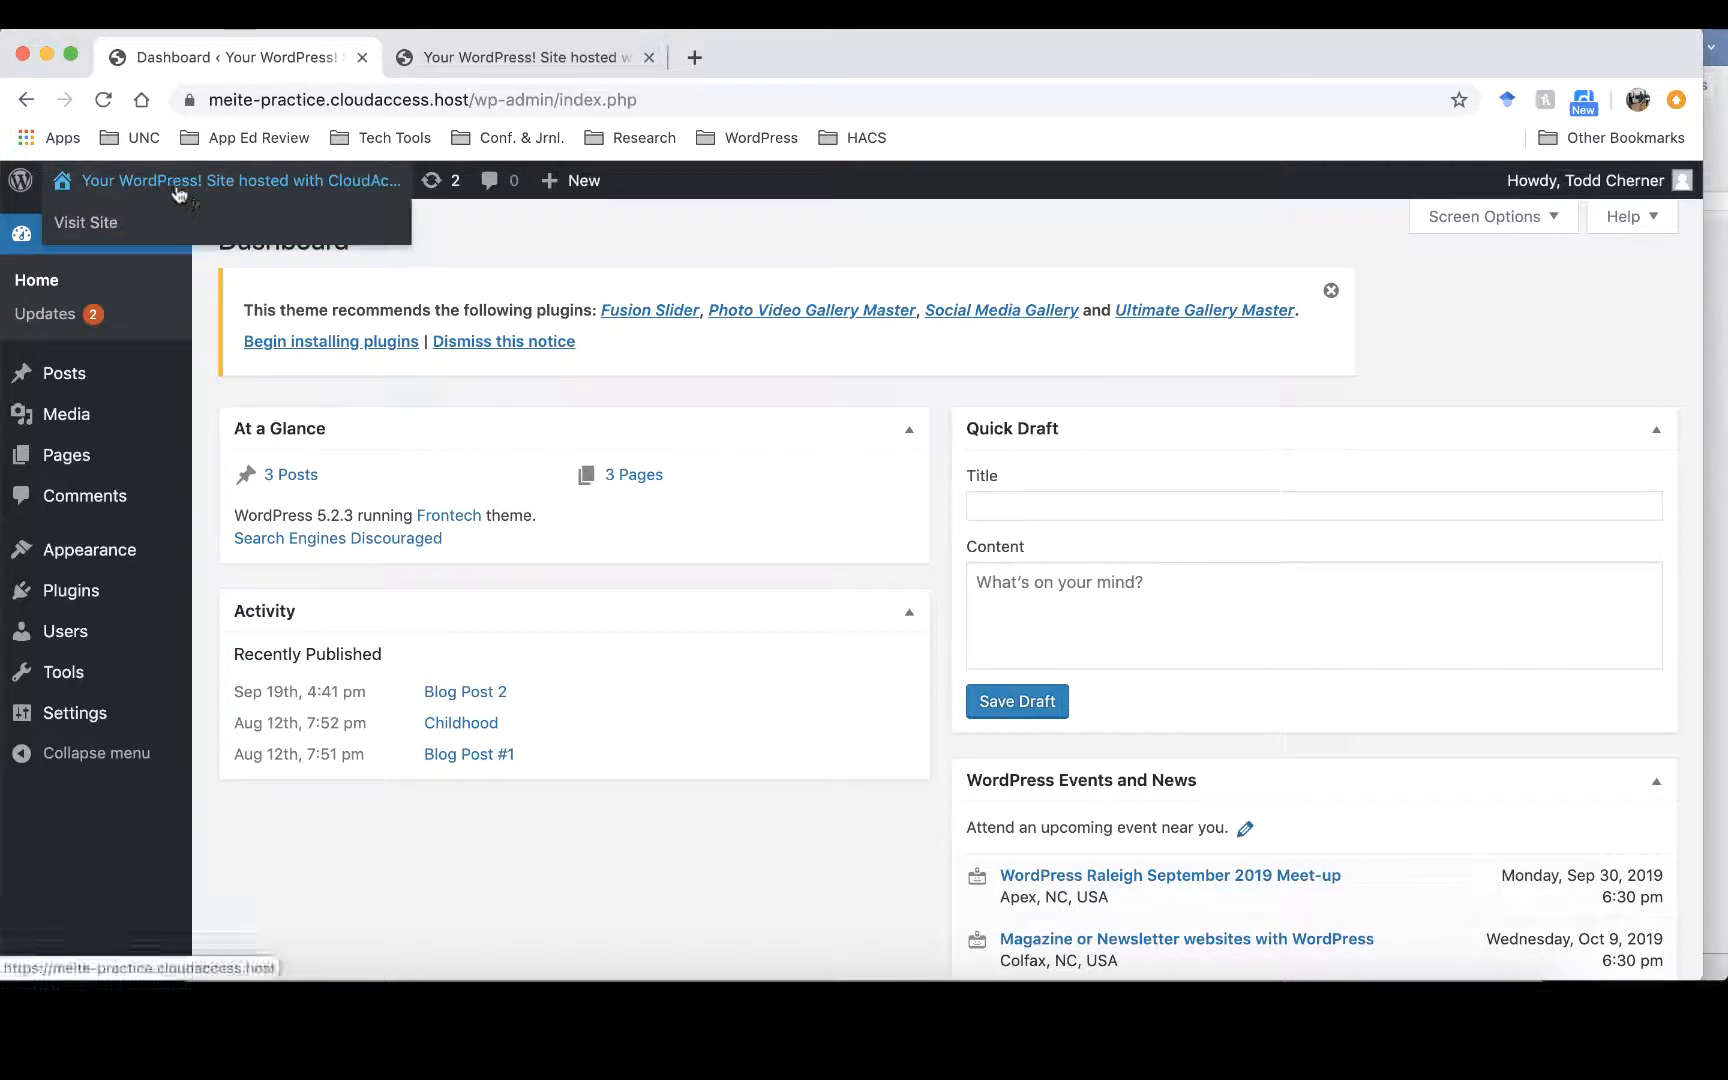
right_click(87, 224)
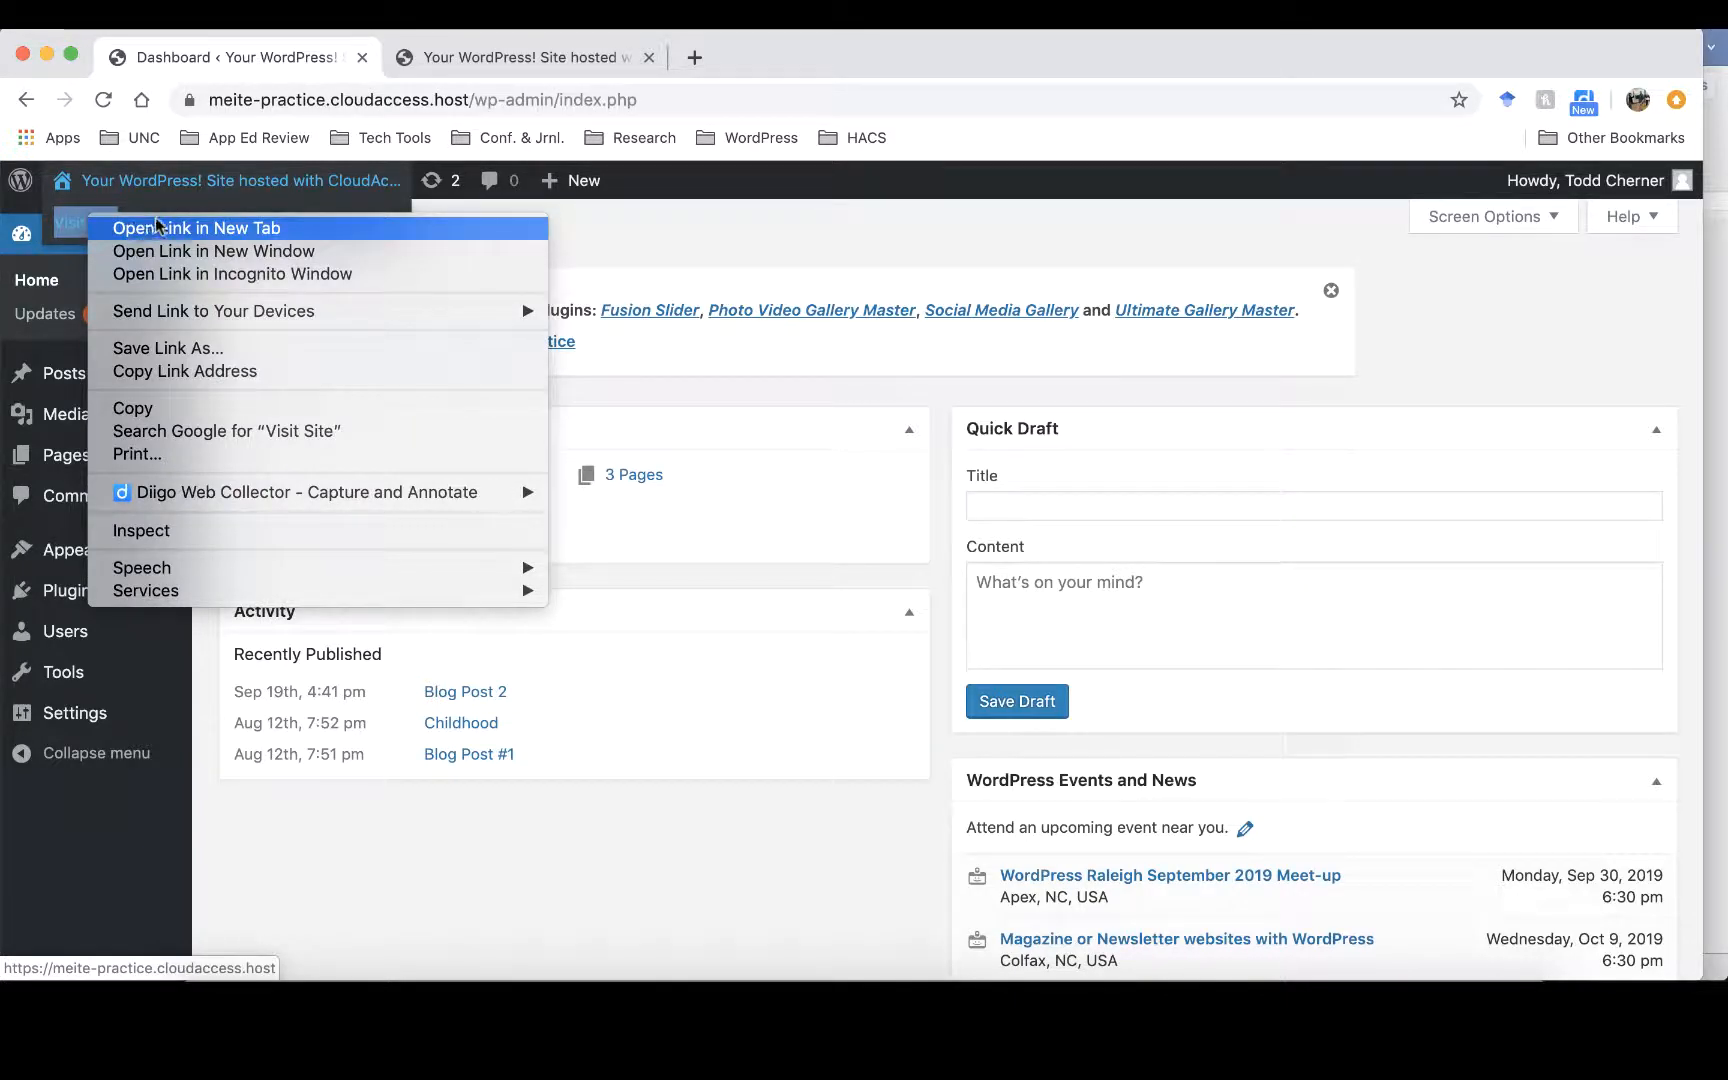
left_click(510, 57)
left_click(510, 57)
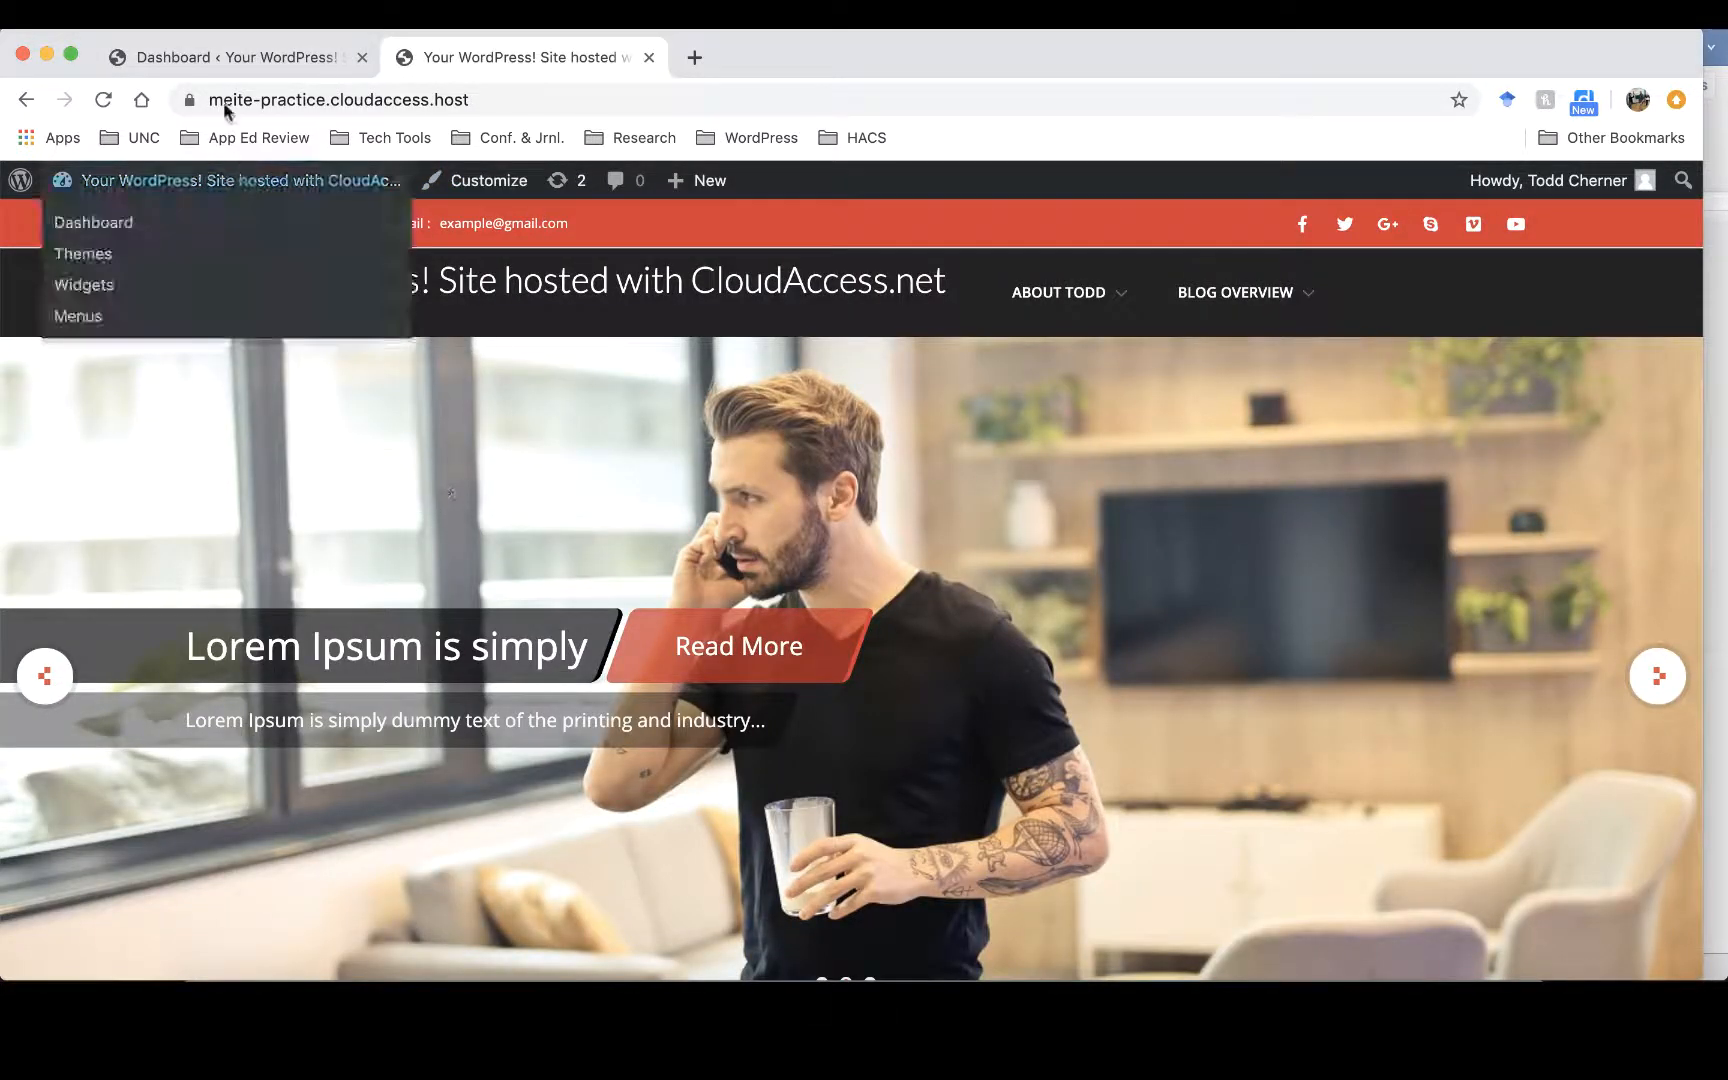
left_click(226, 57)
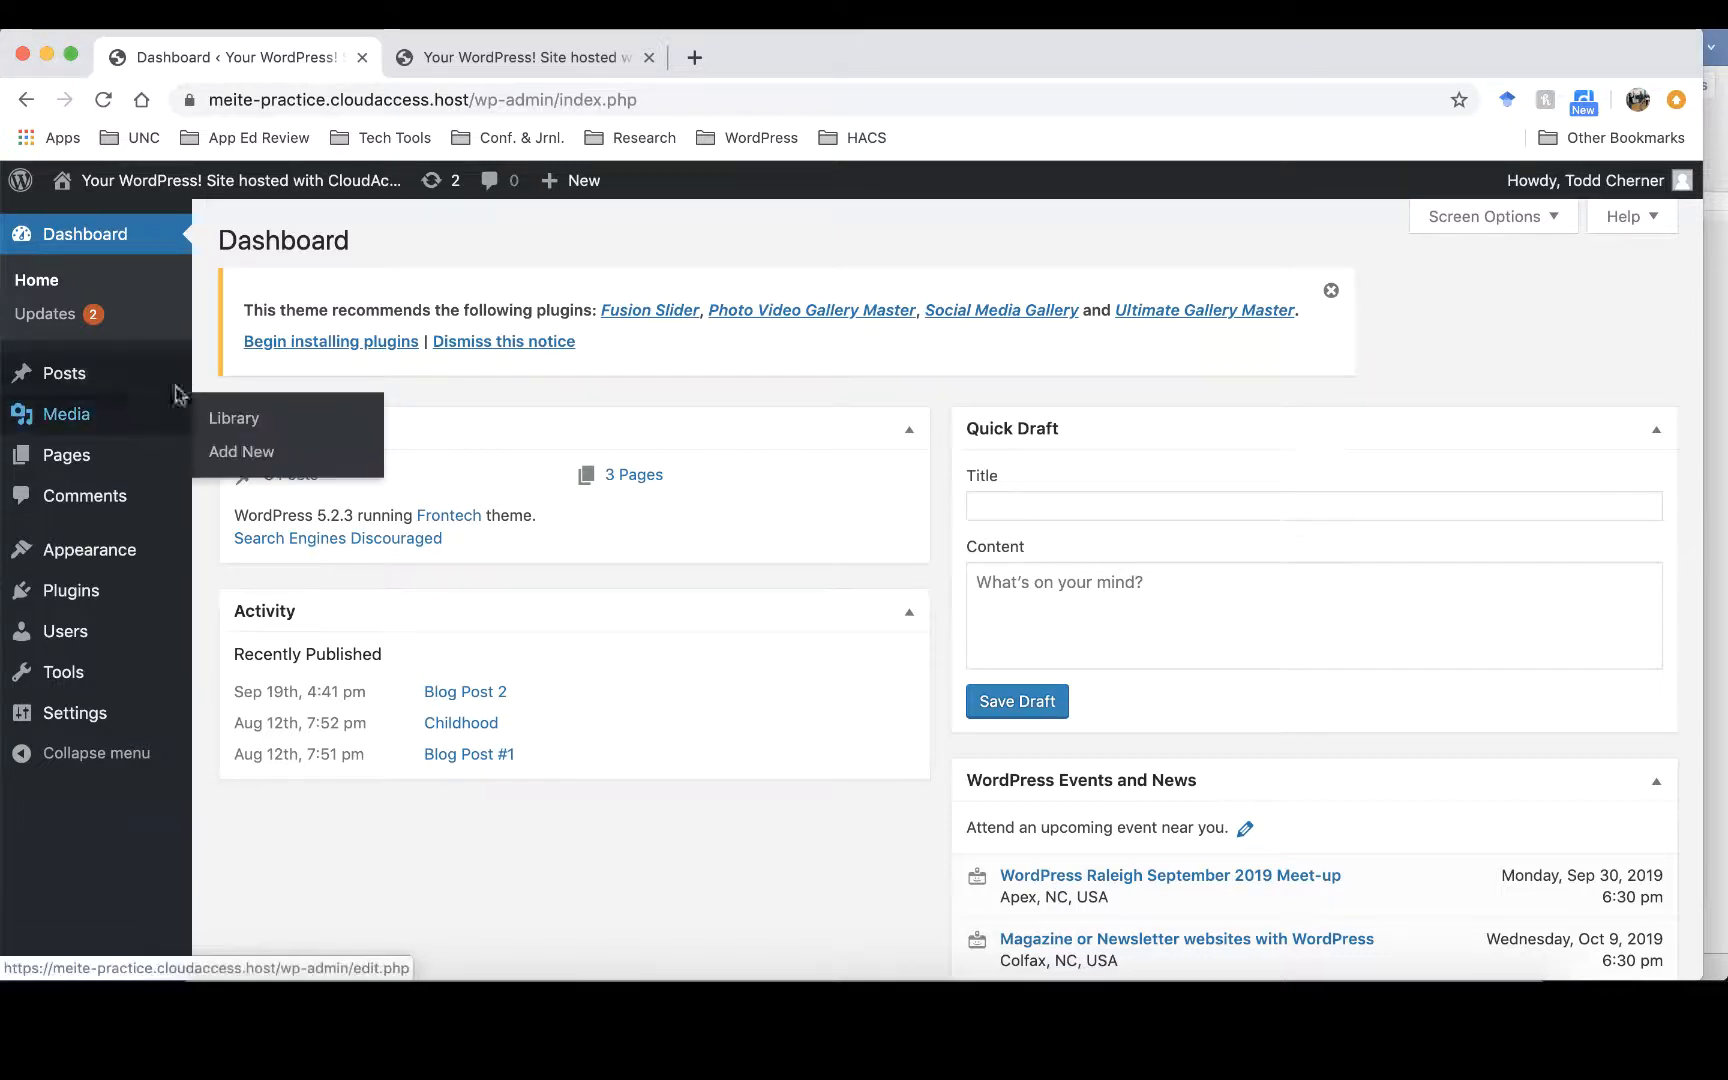
left_click(503, 62)
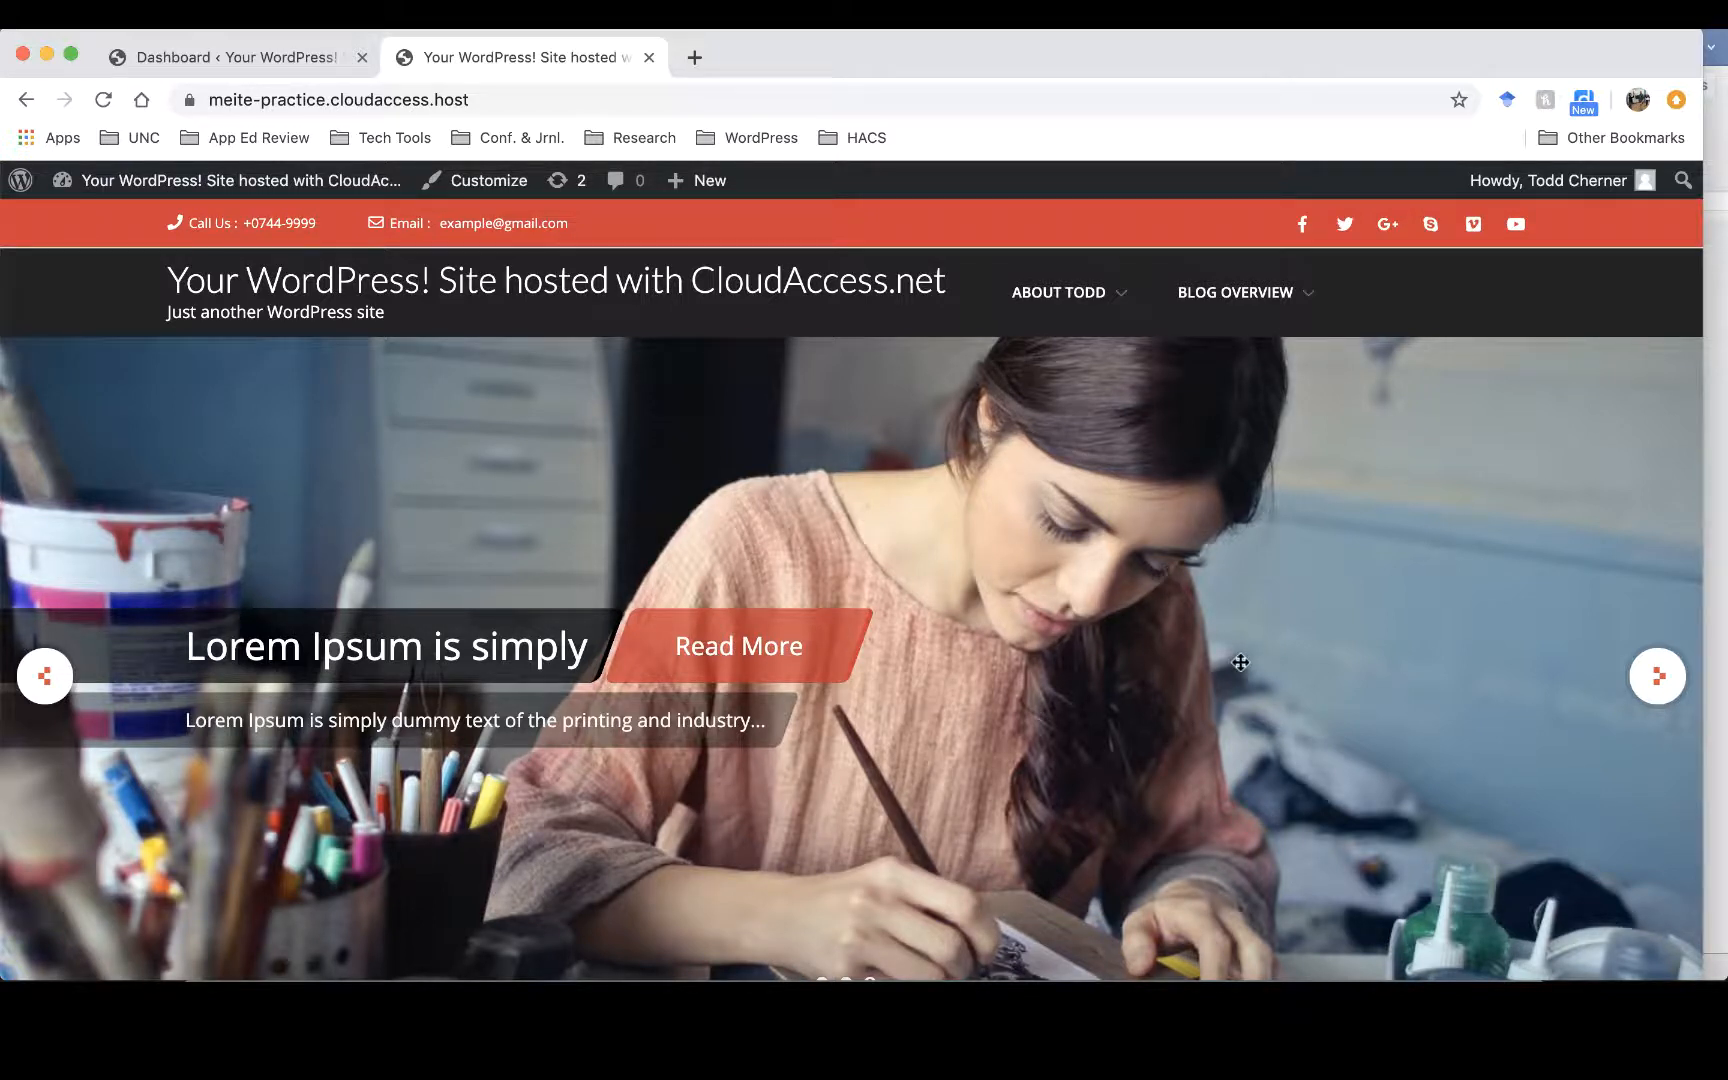
mouse_move(1055, 301)
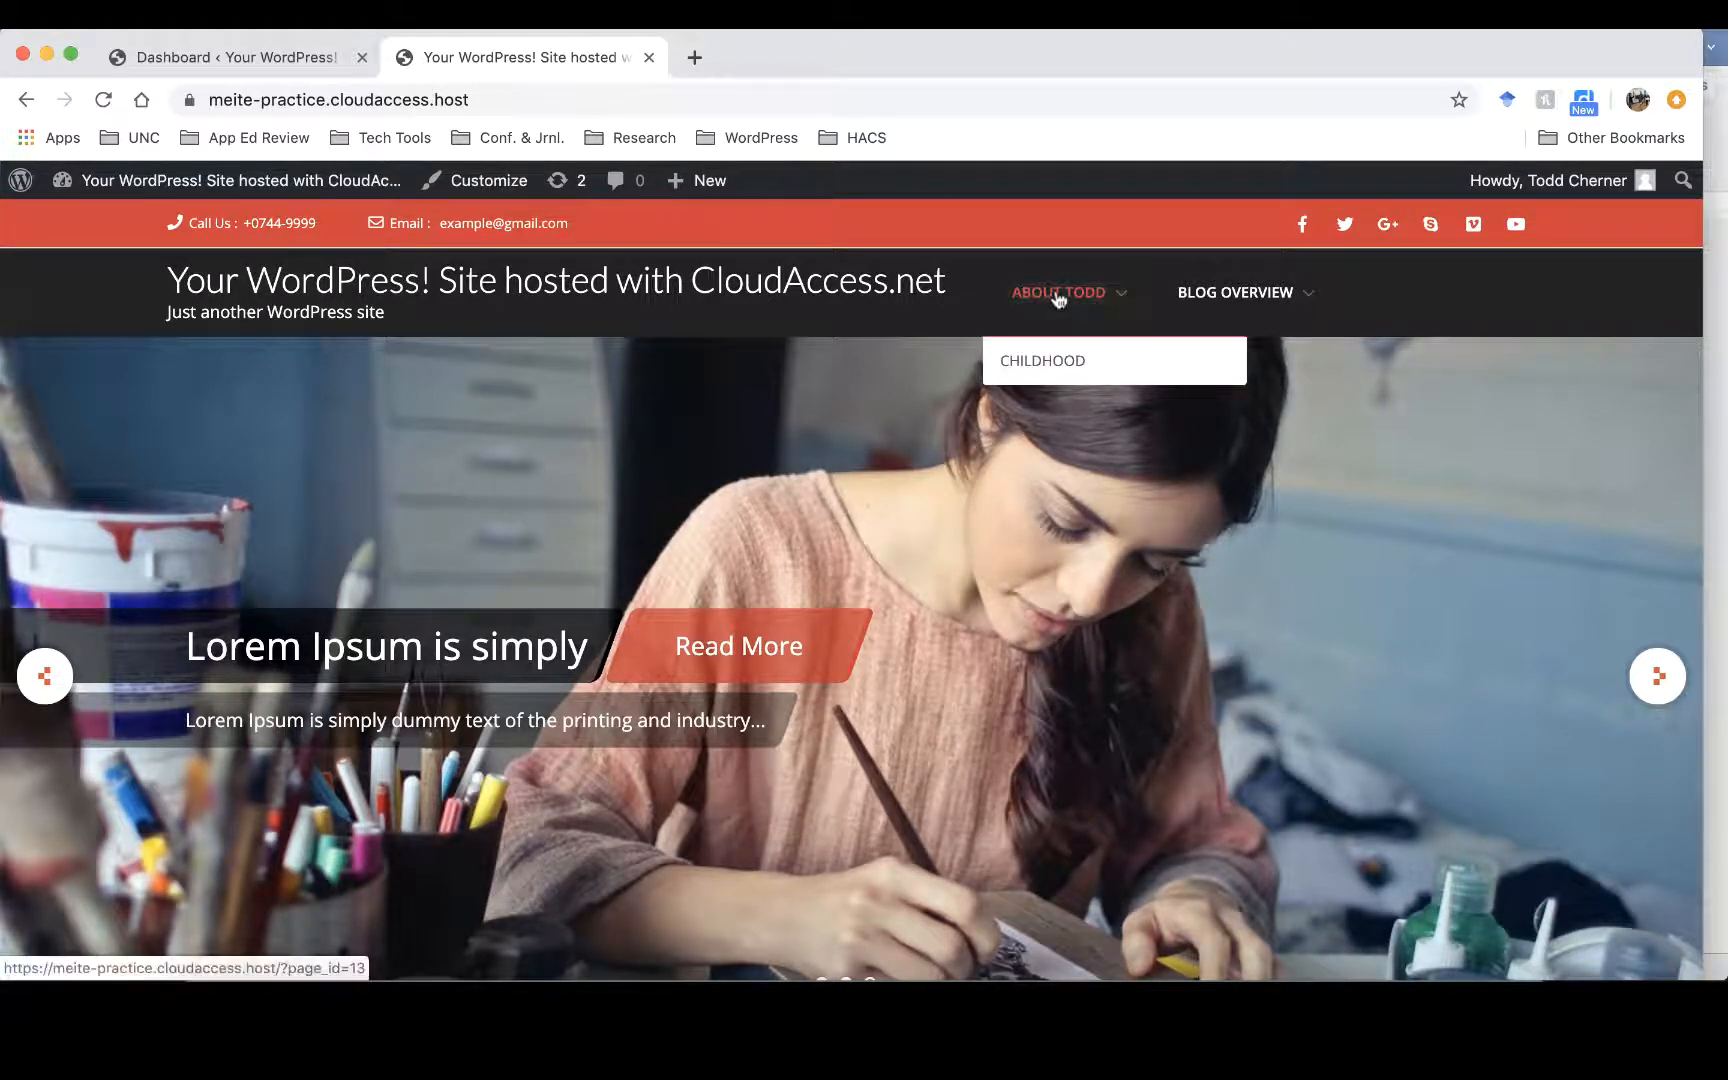
left_click(1058, 296)
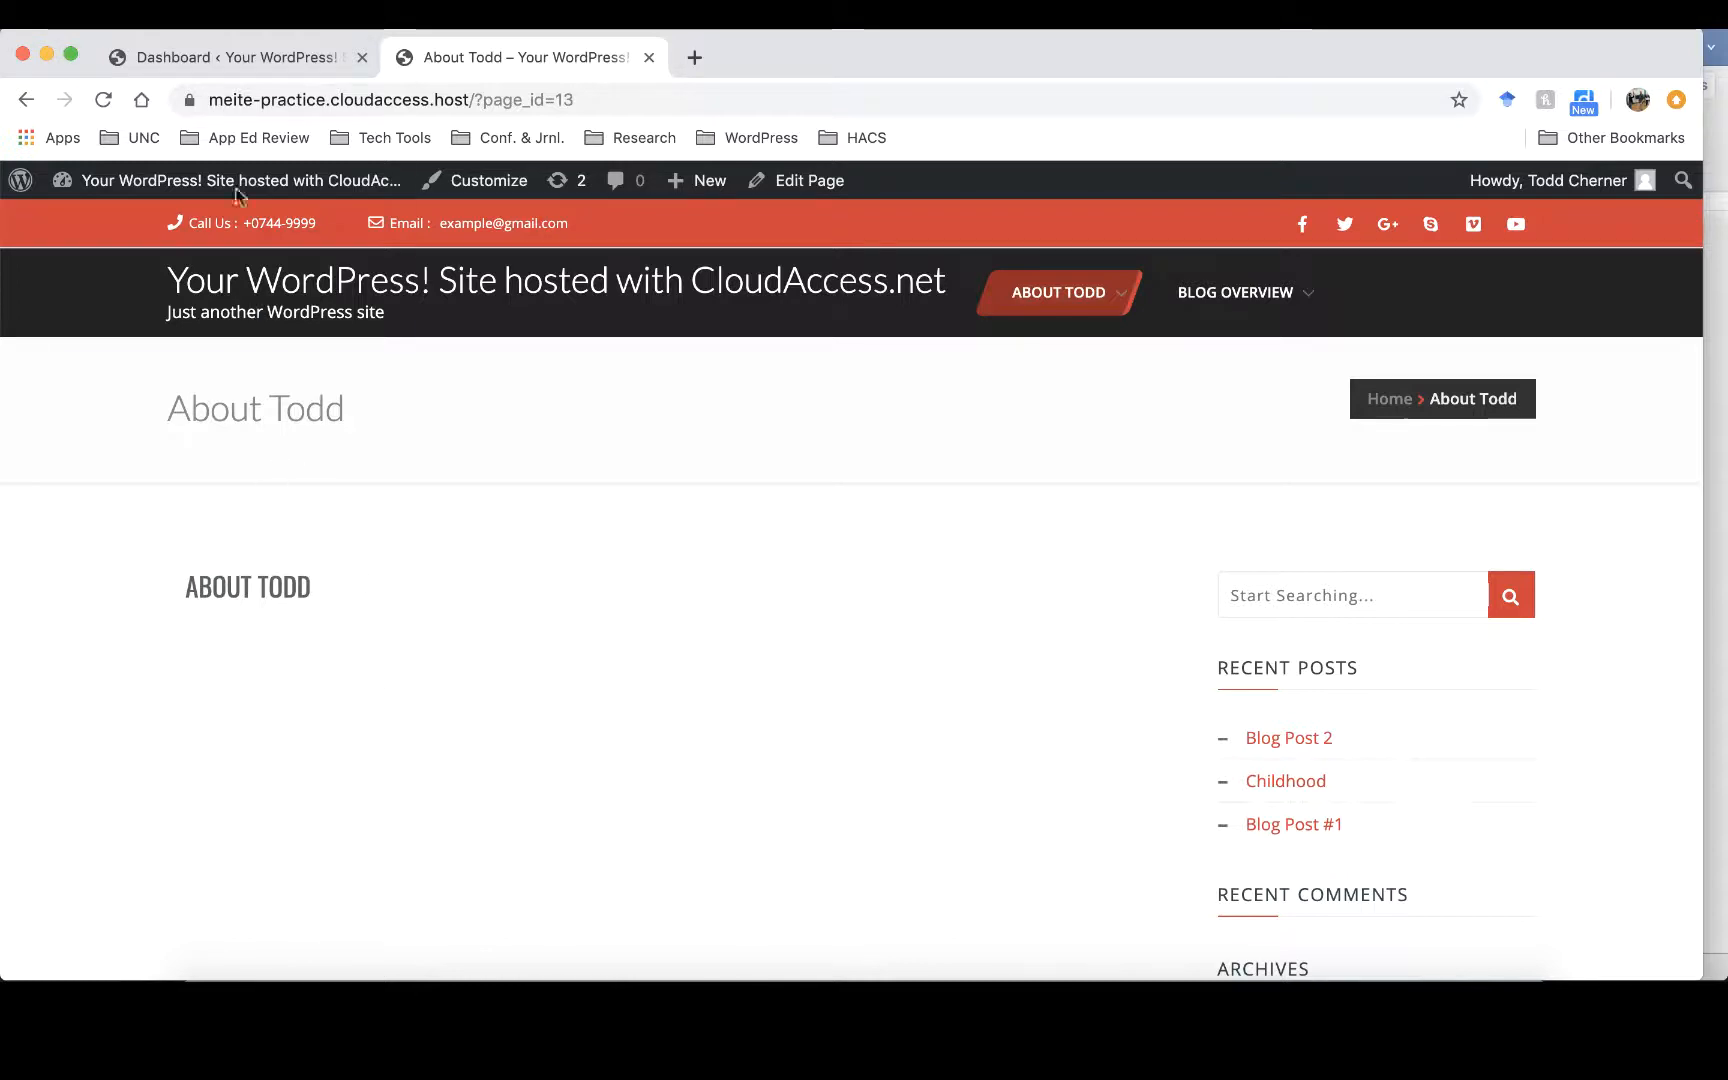
- Return to the WordPress dashboard and open the existing About page for editing
left_click(221, 63)
left_click(62, 452)
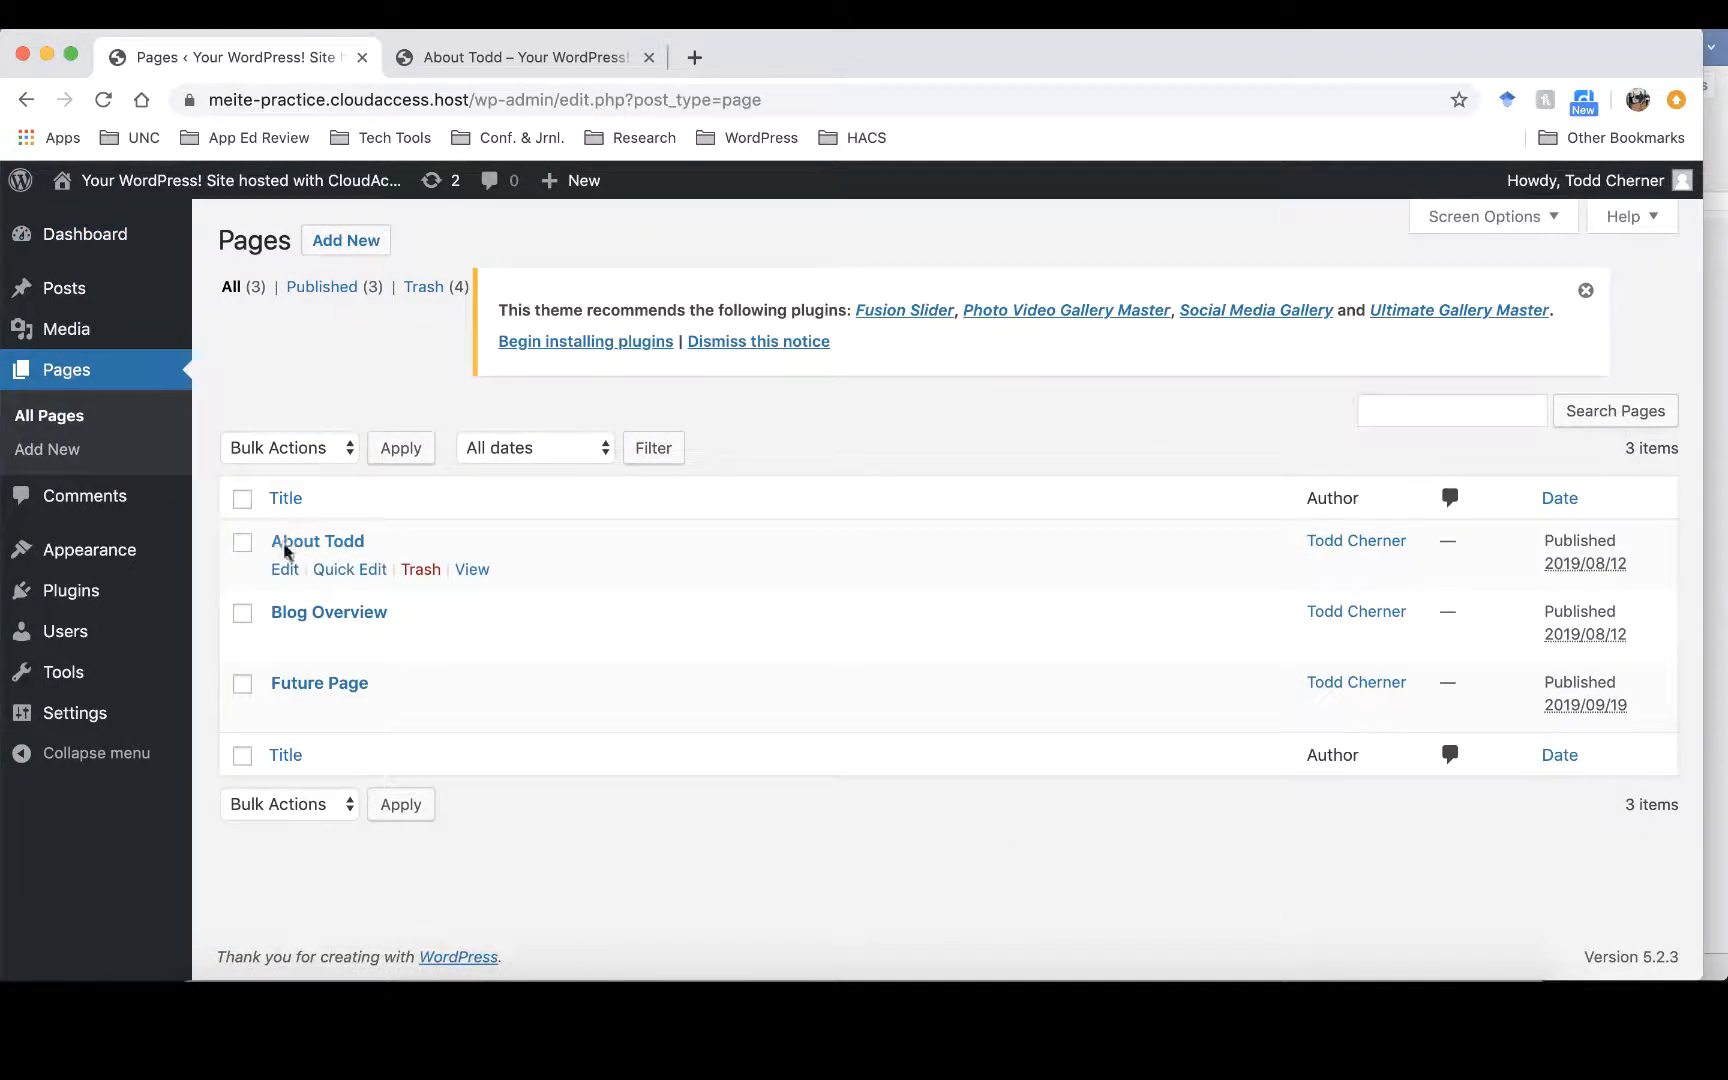
left_click(285, 570)
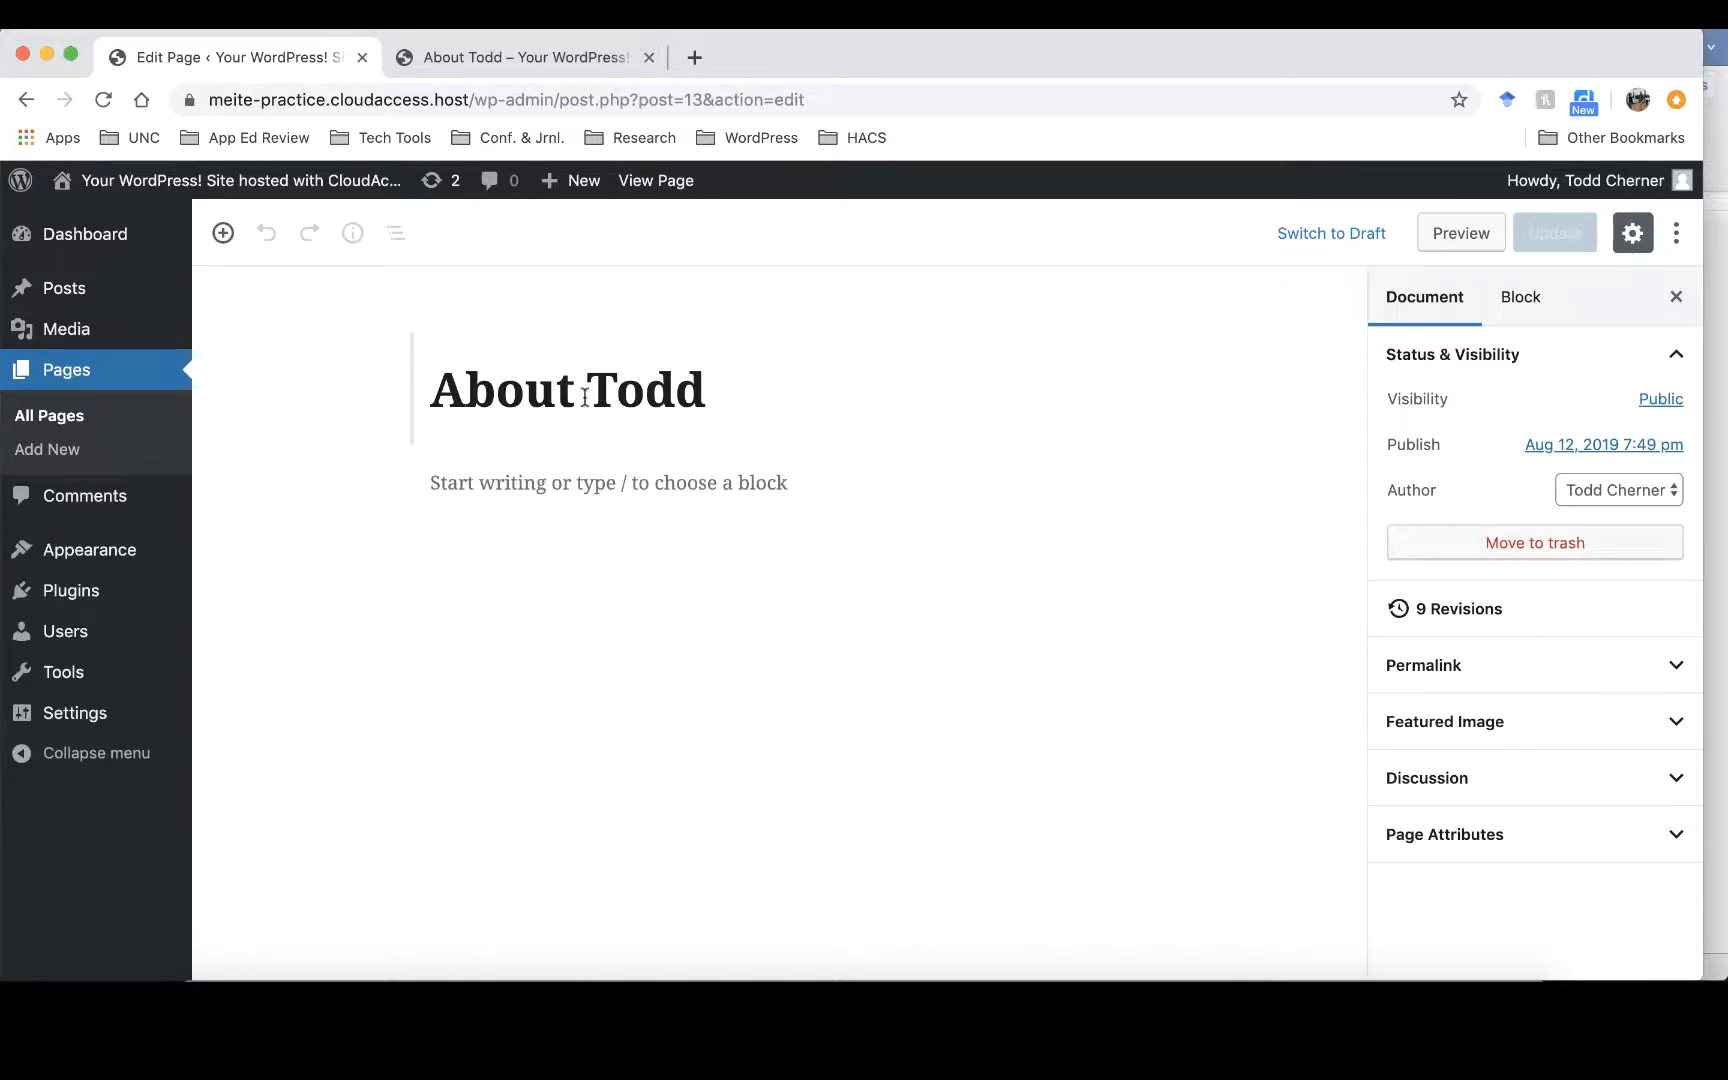
- Change the page title to "About Me", update the page, and reload its live version
double_click(647, 394)
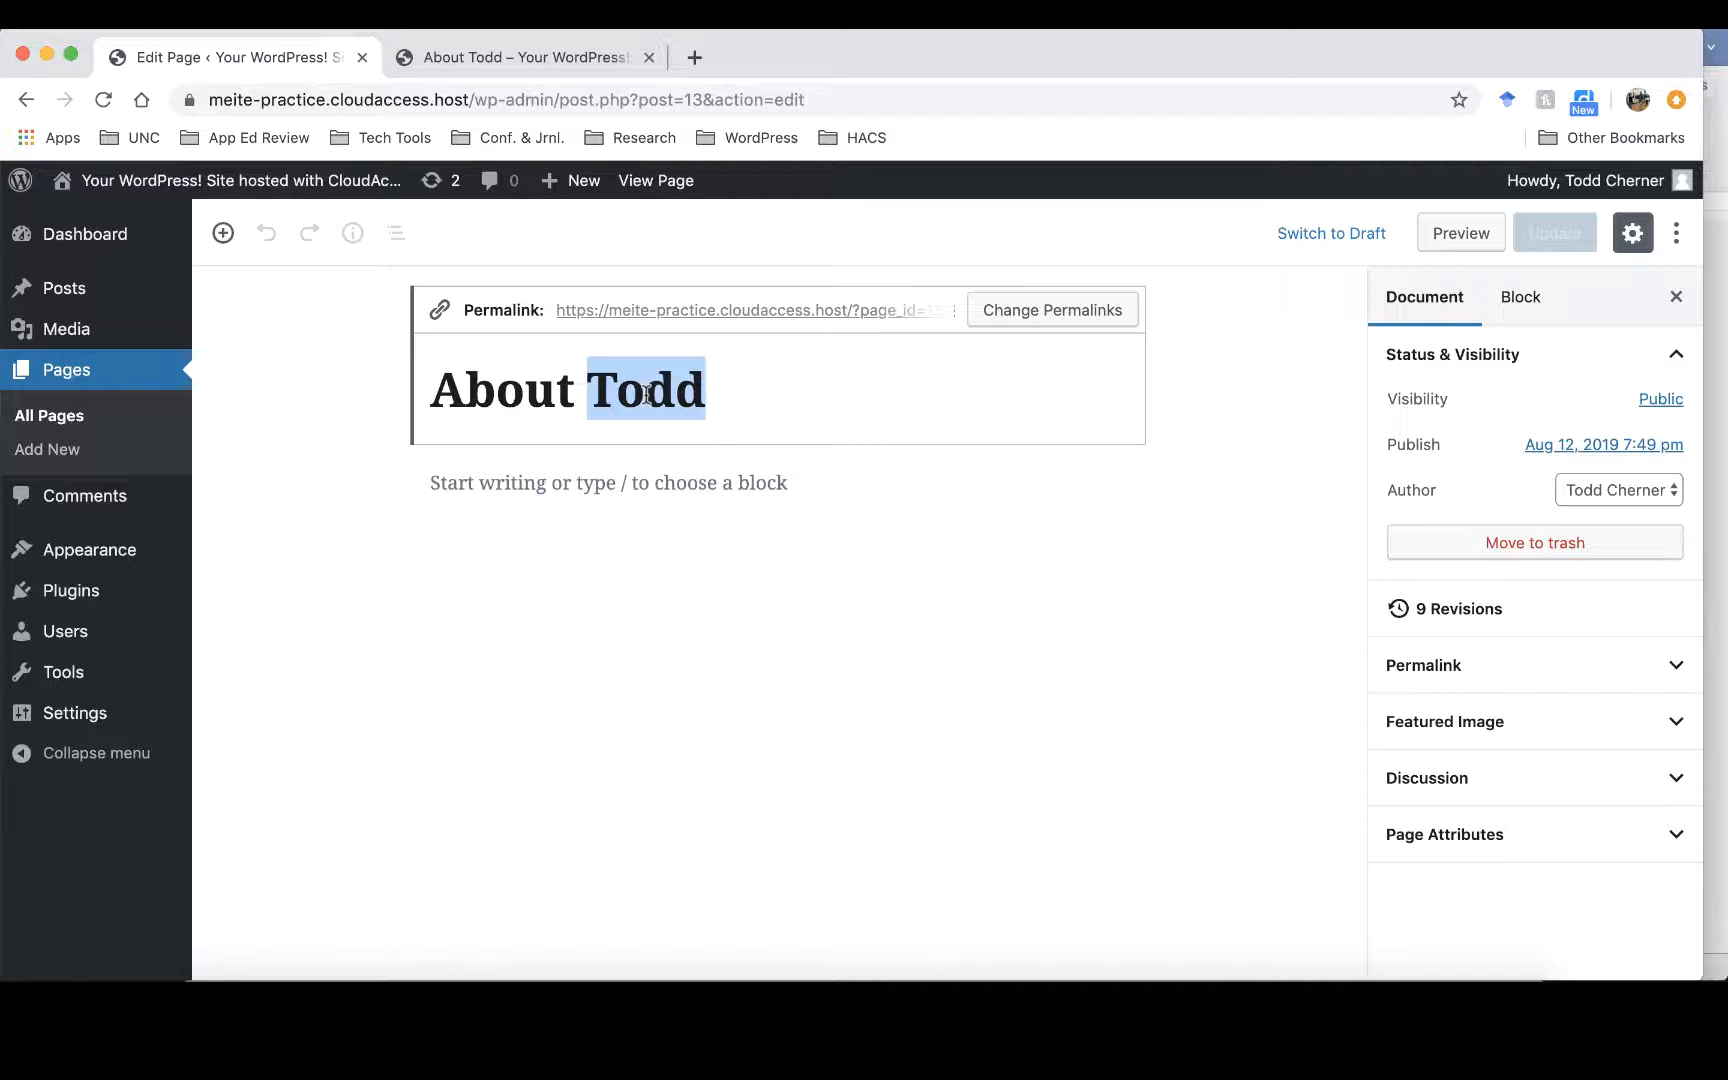
type("Me")
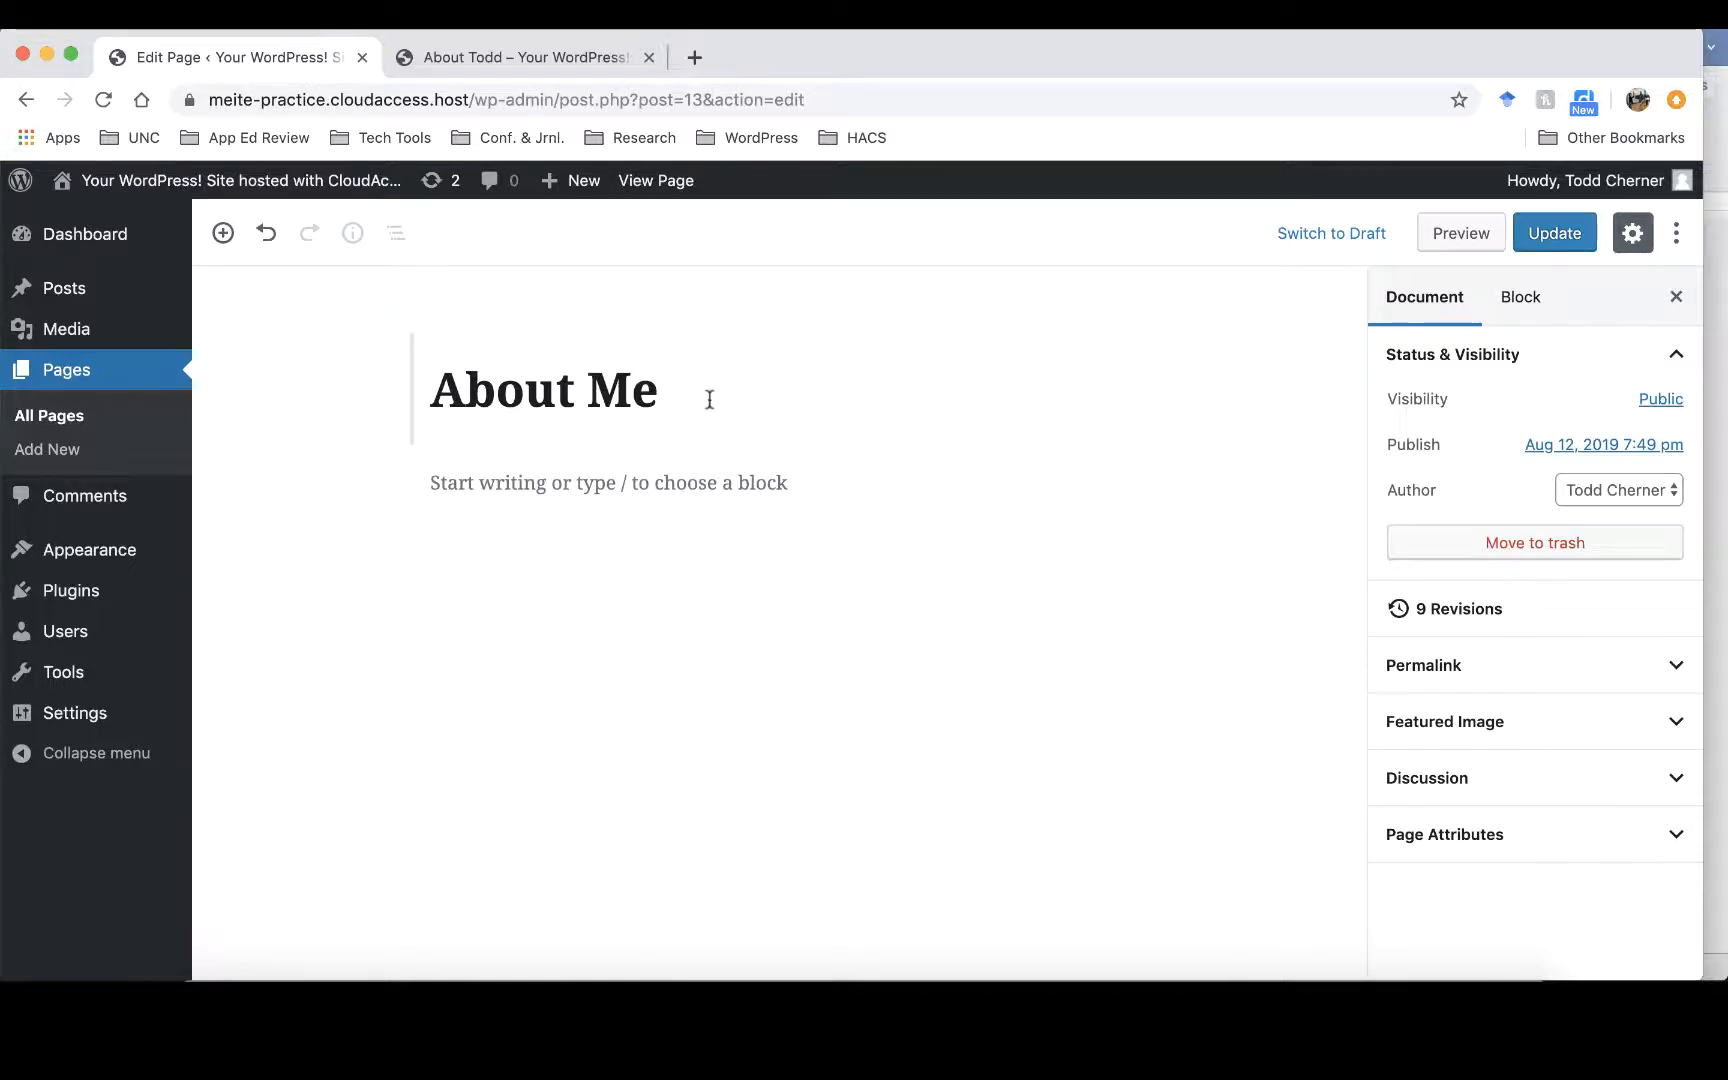
left_click(1568, 240)
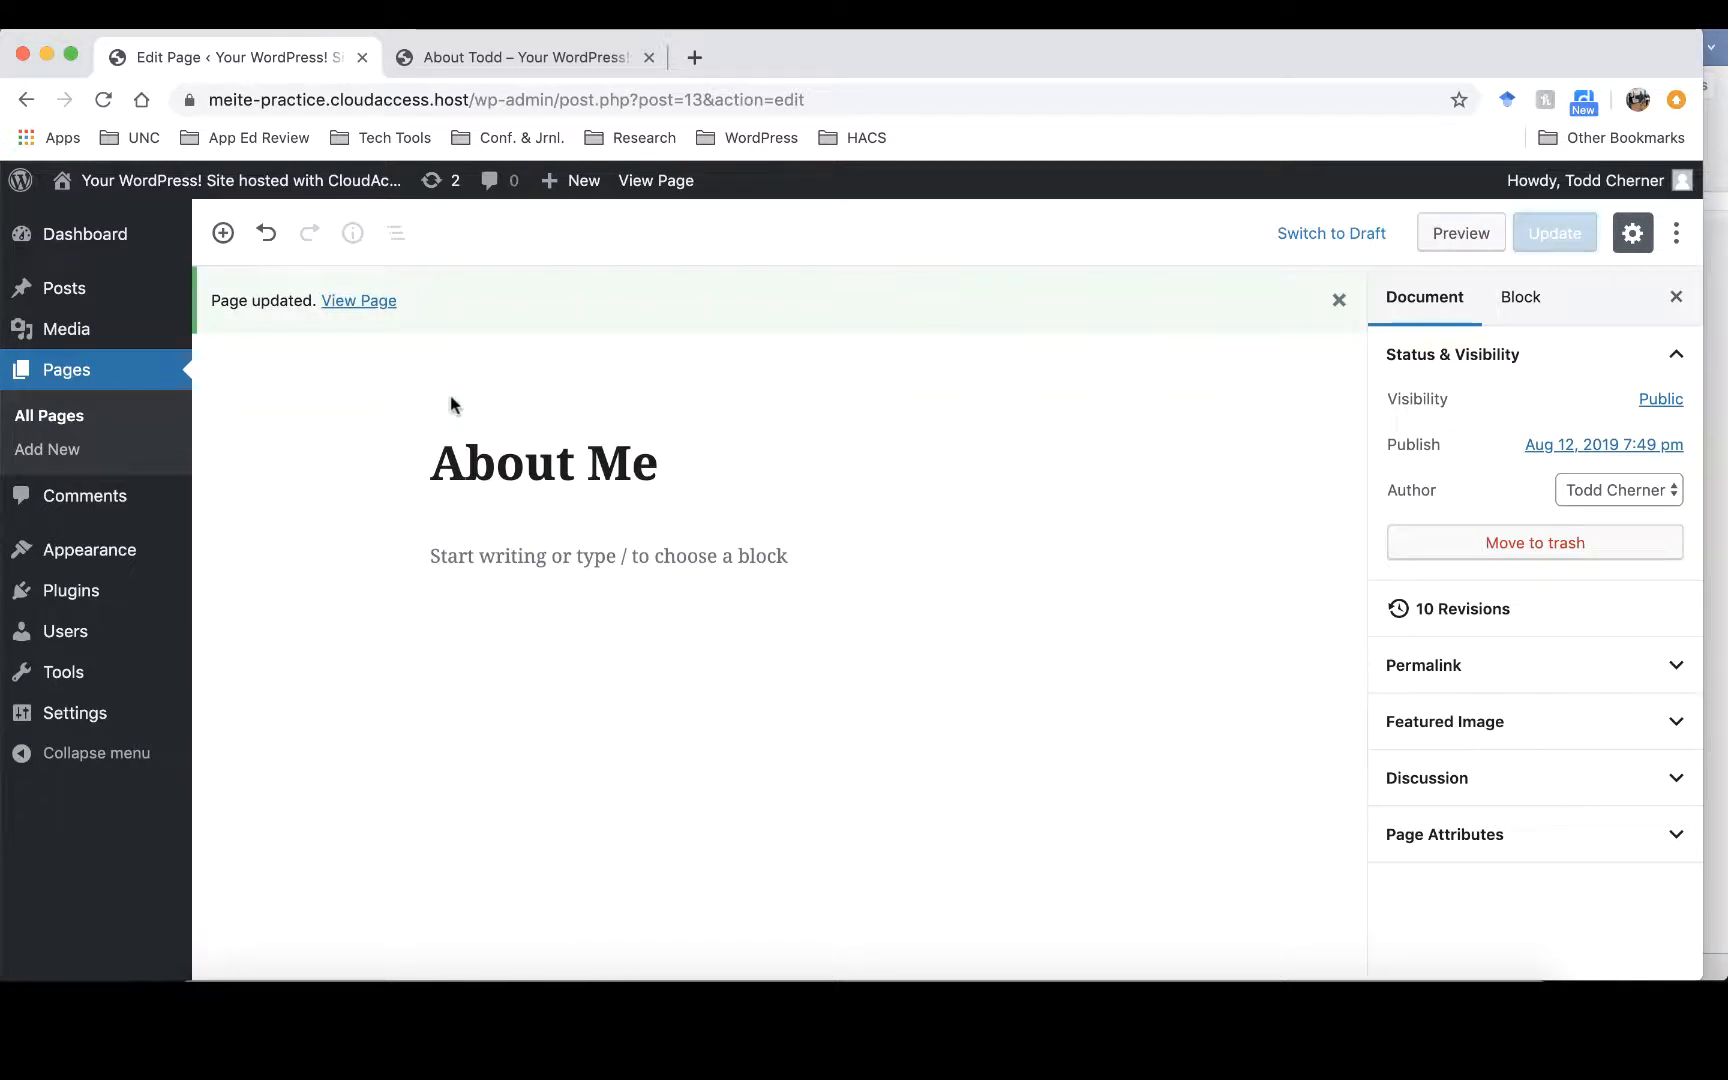
left_click(549, 62)
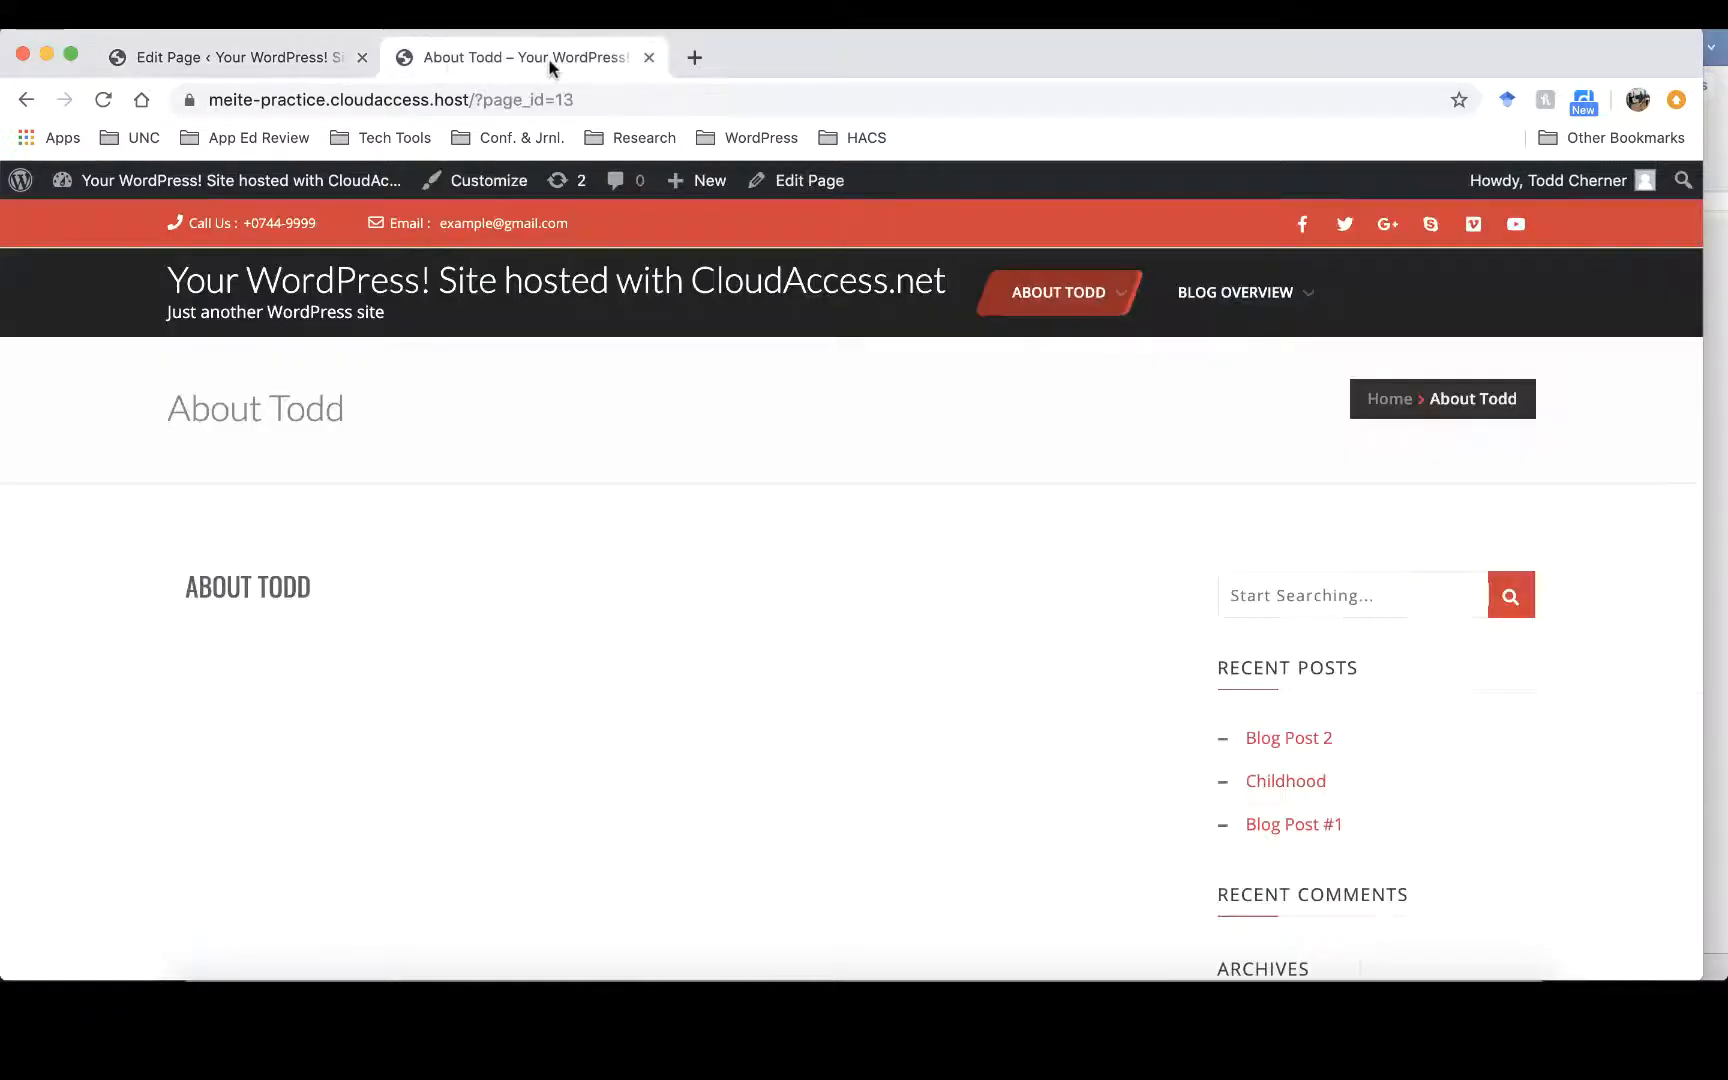
left_click(505, 101)
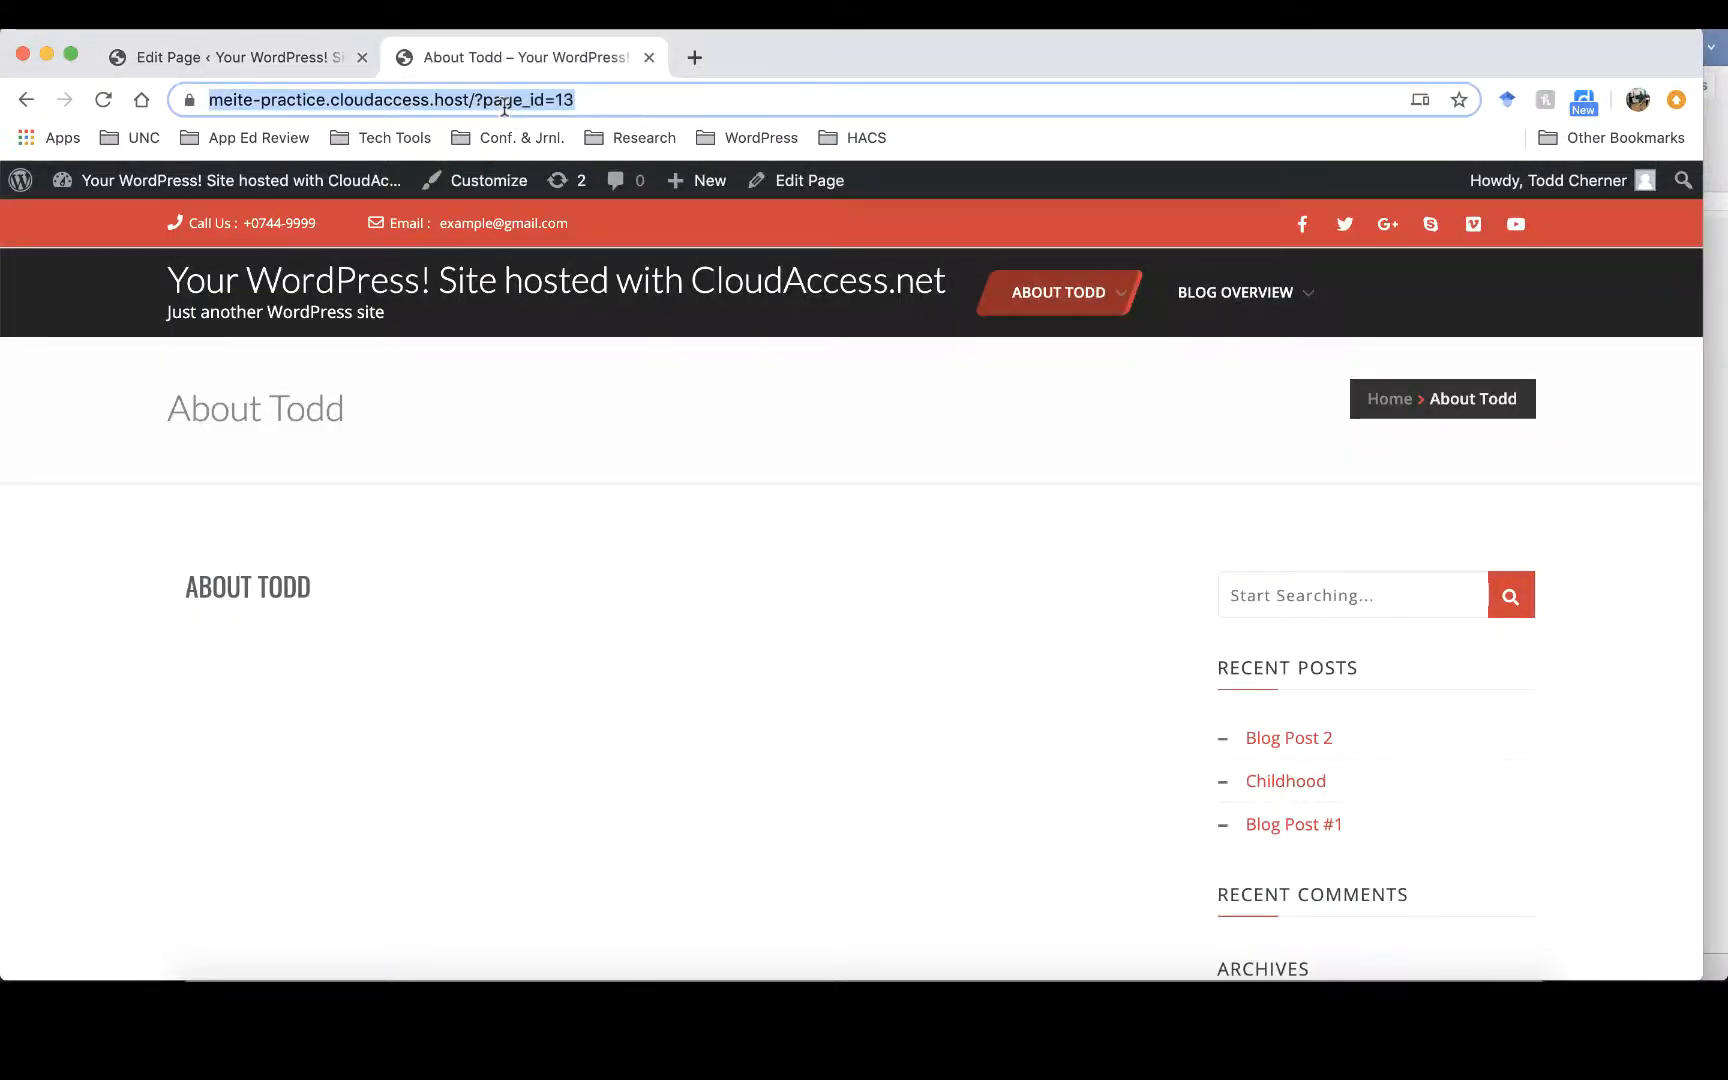
key("Return")
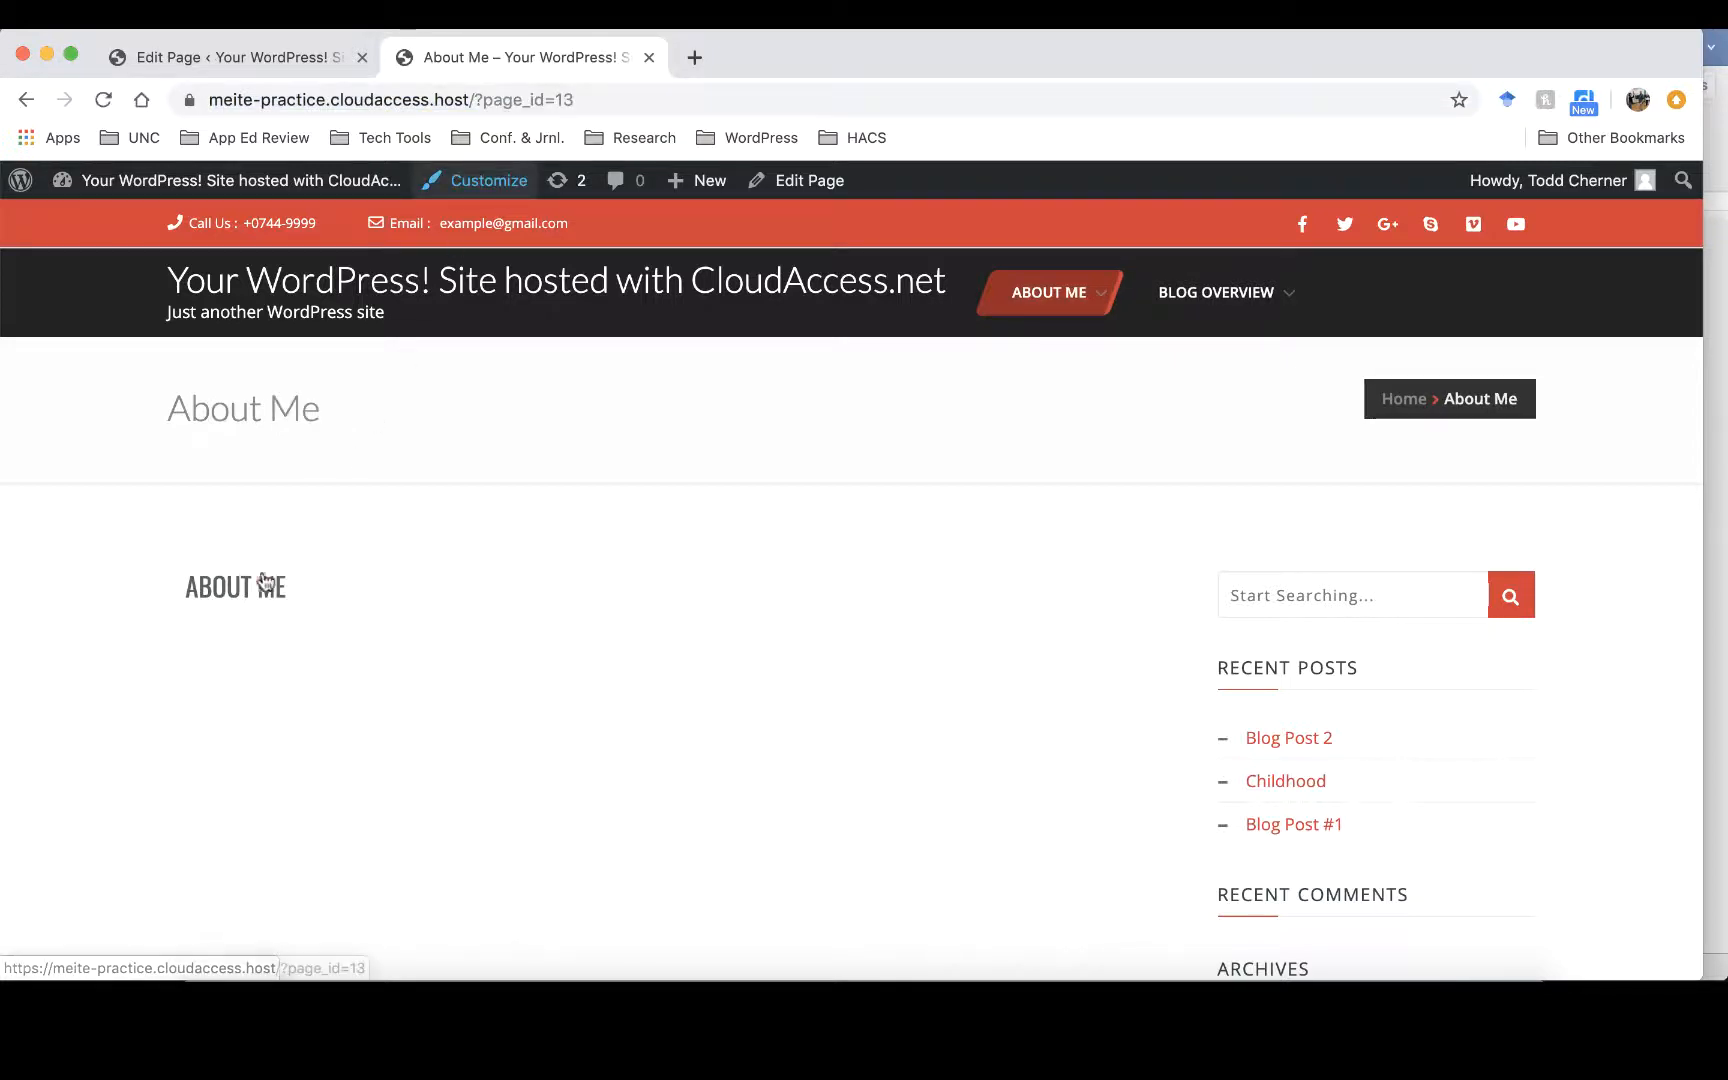
- Restore the site owner's first name in the page title, update the page, and reload its live version
left_click(238, 57)
double_click(626, 466)
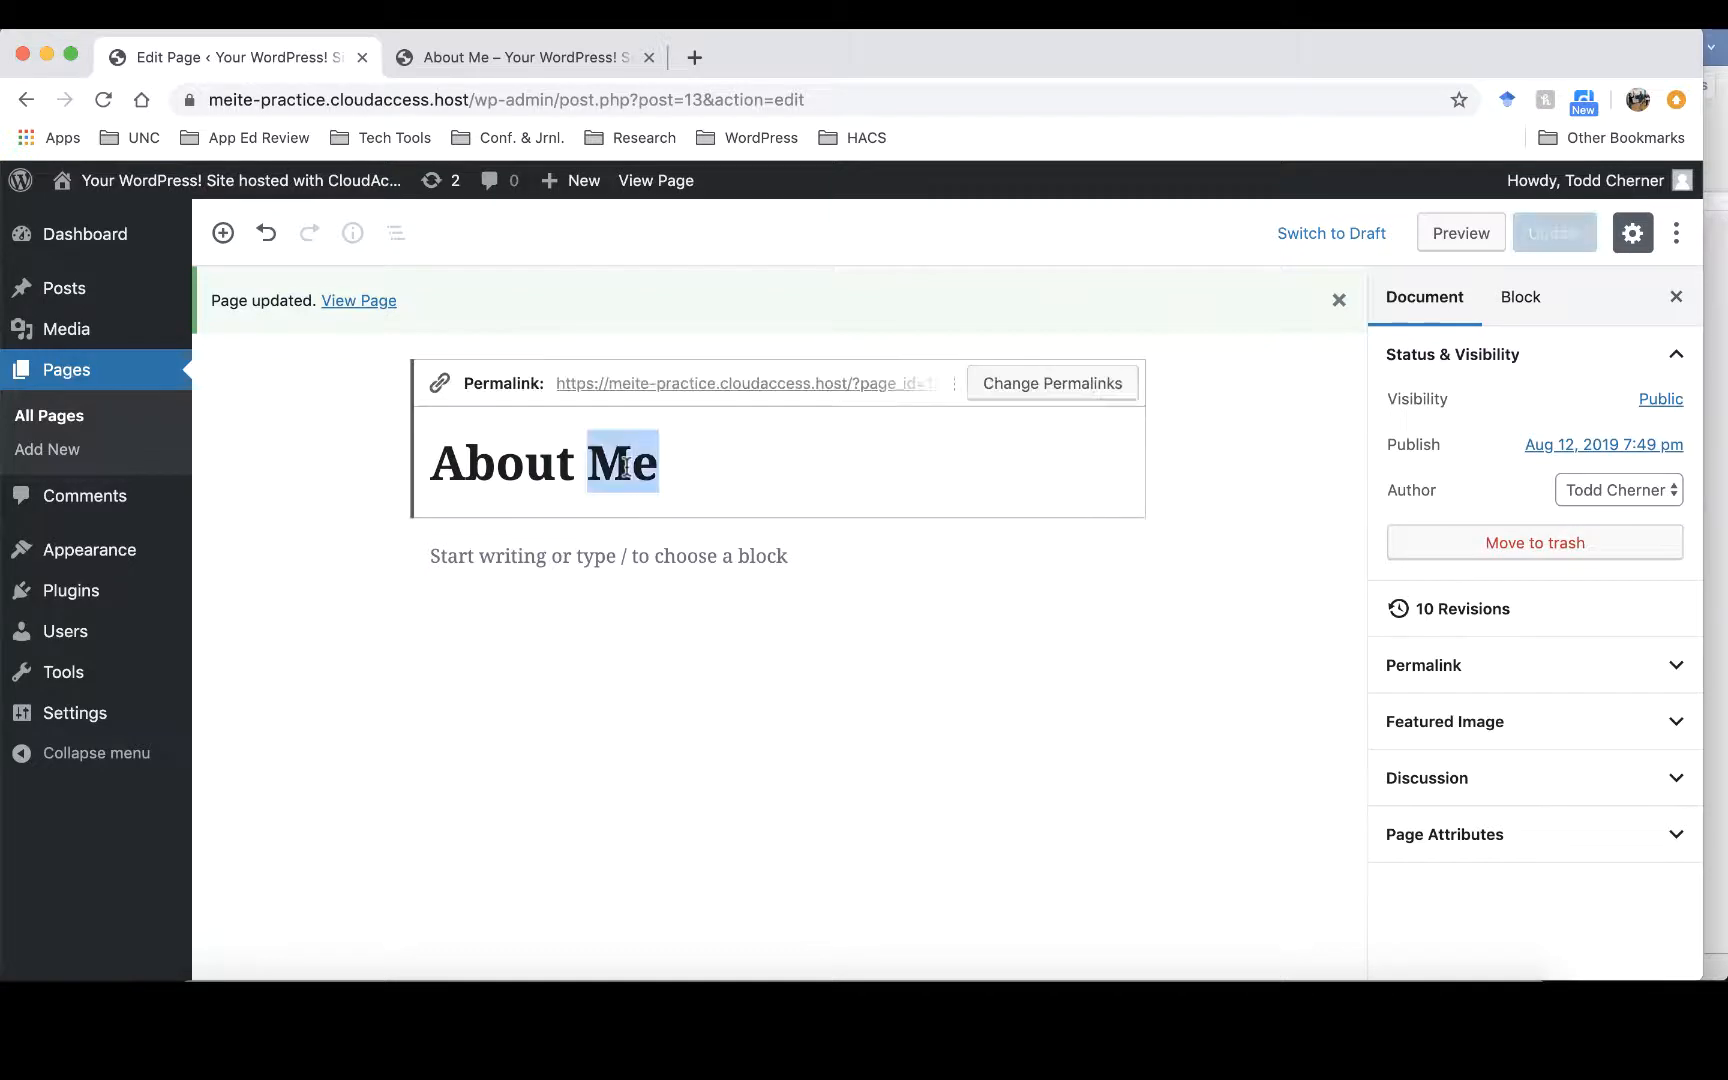
type("Todd")
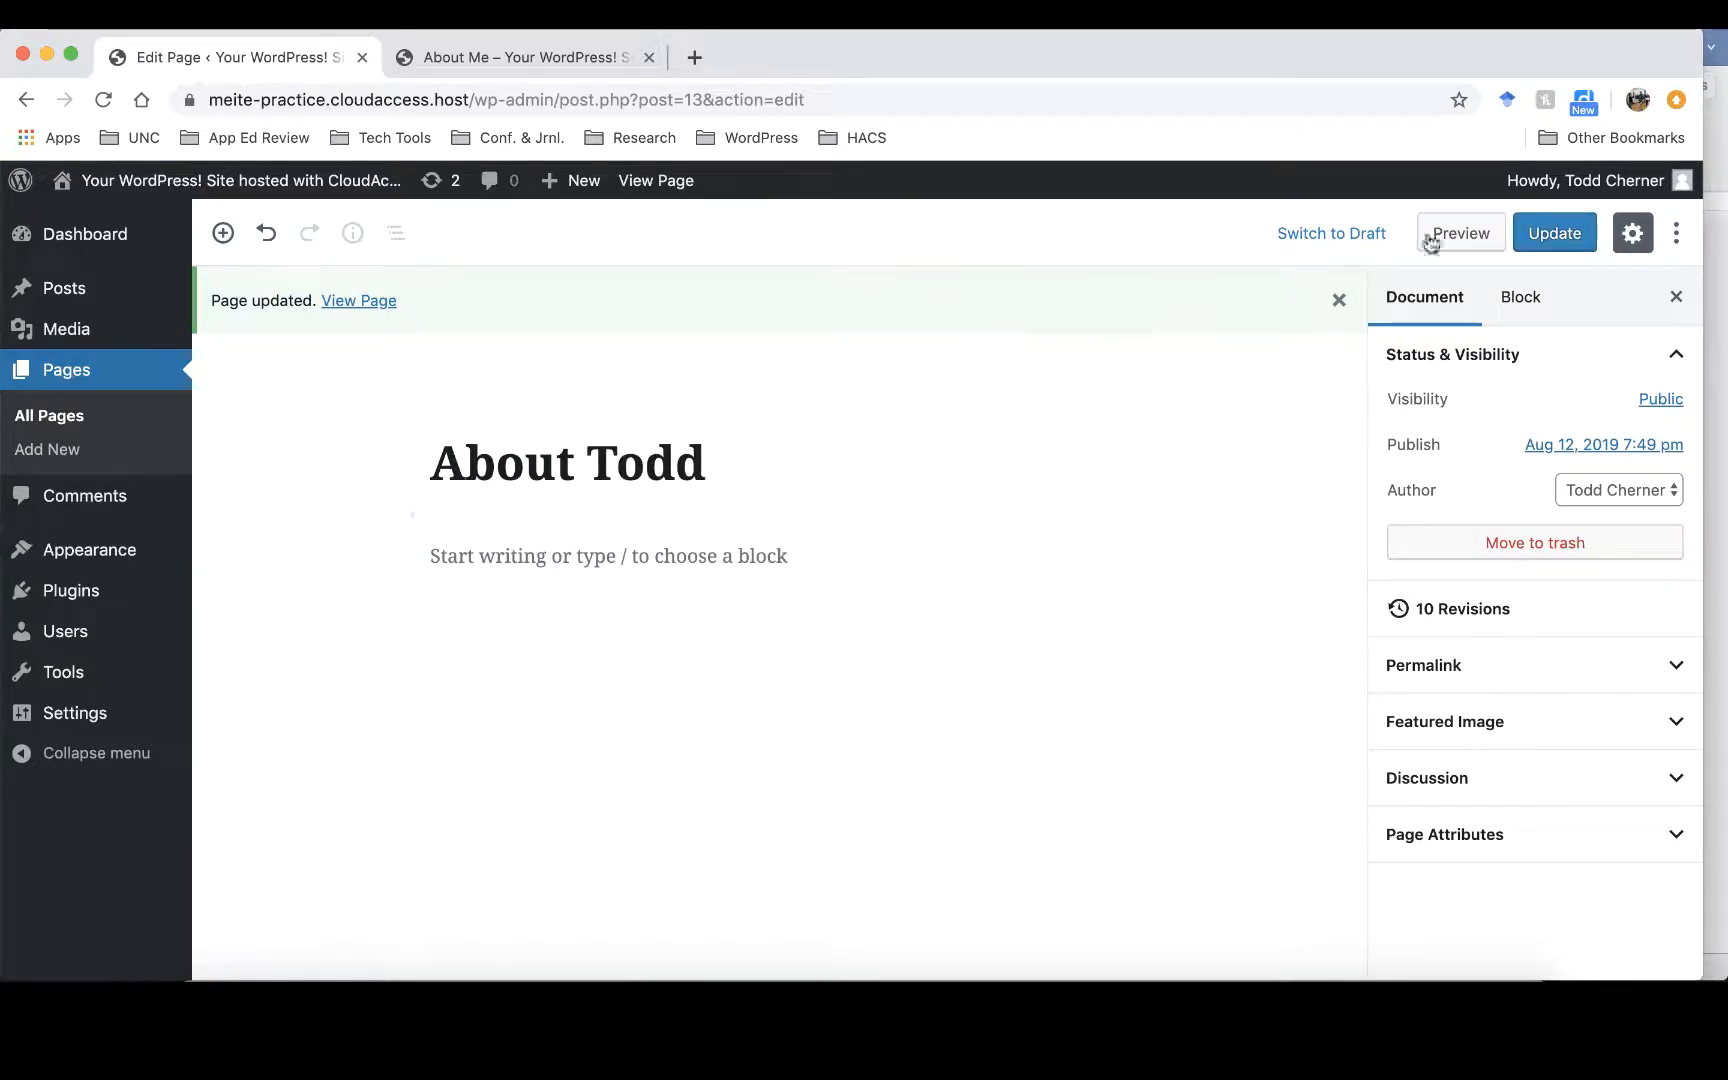
left_click(1556, 234)
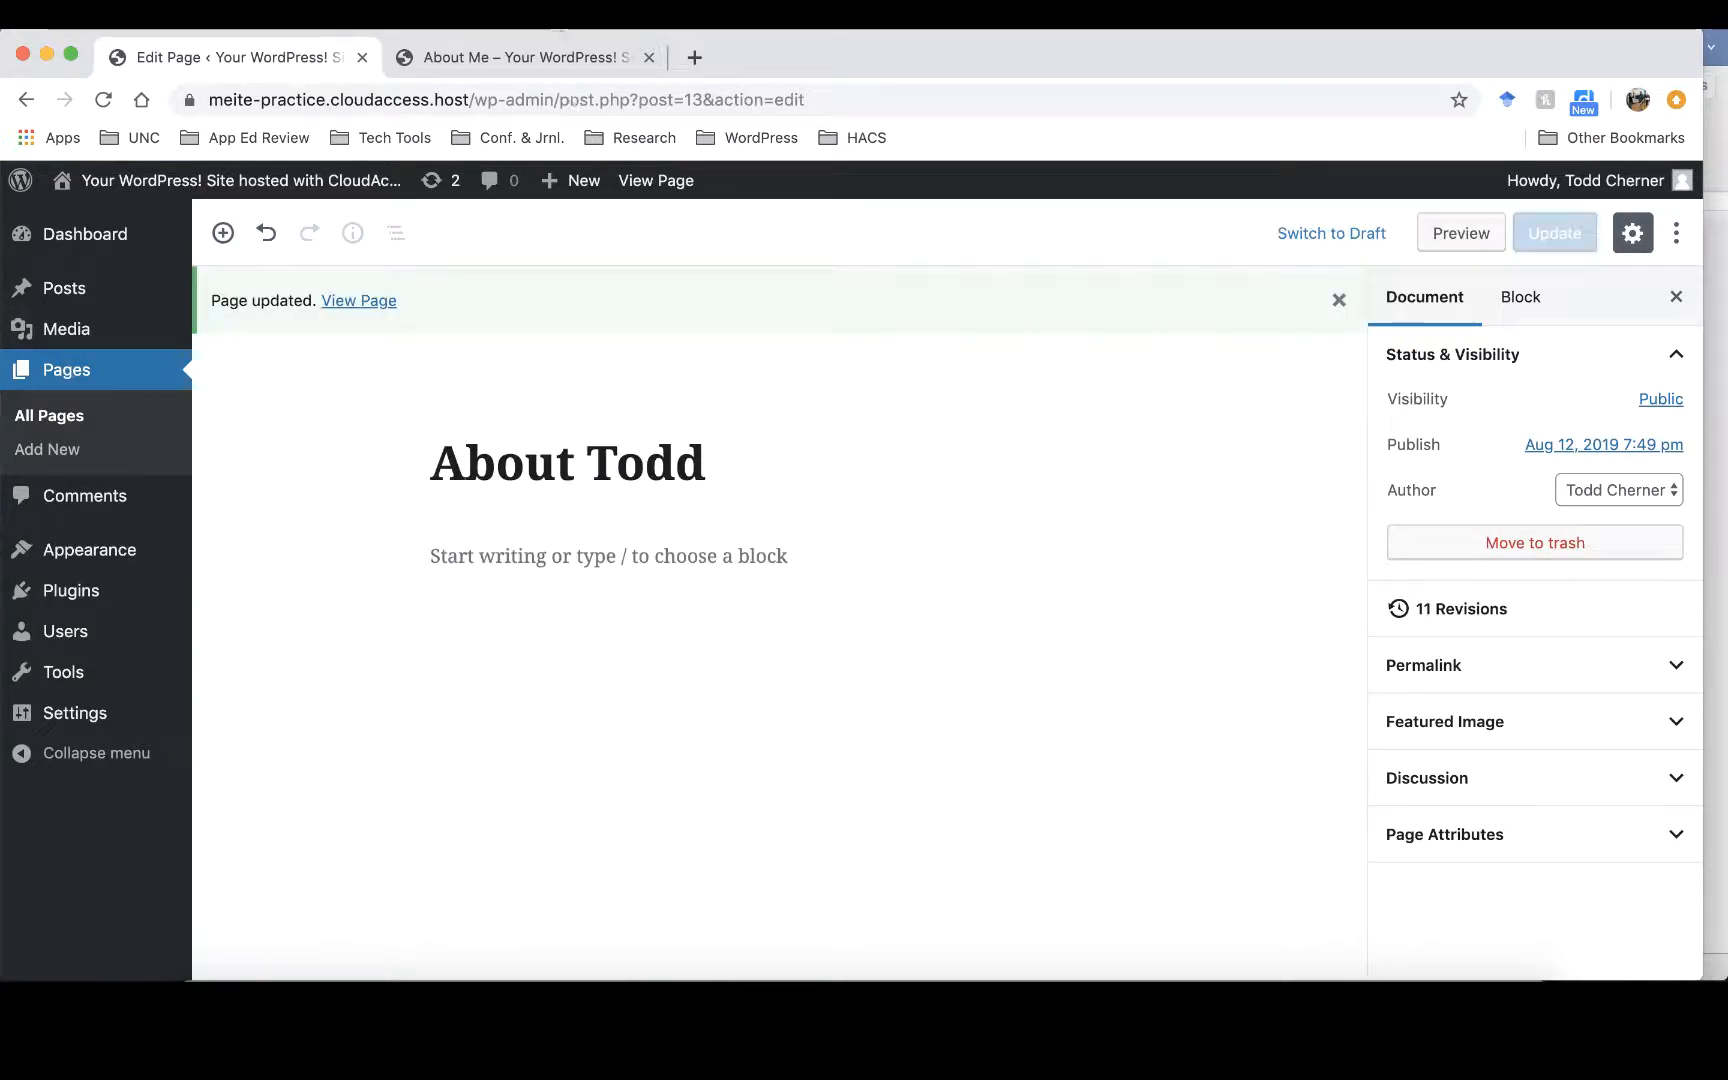
left_click(494, 56)
left_click(462, 99)
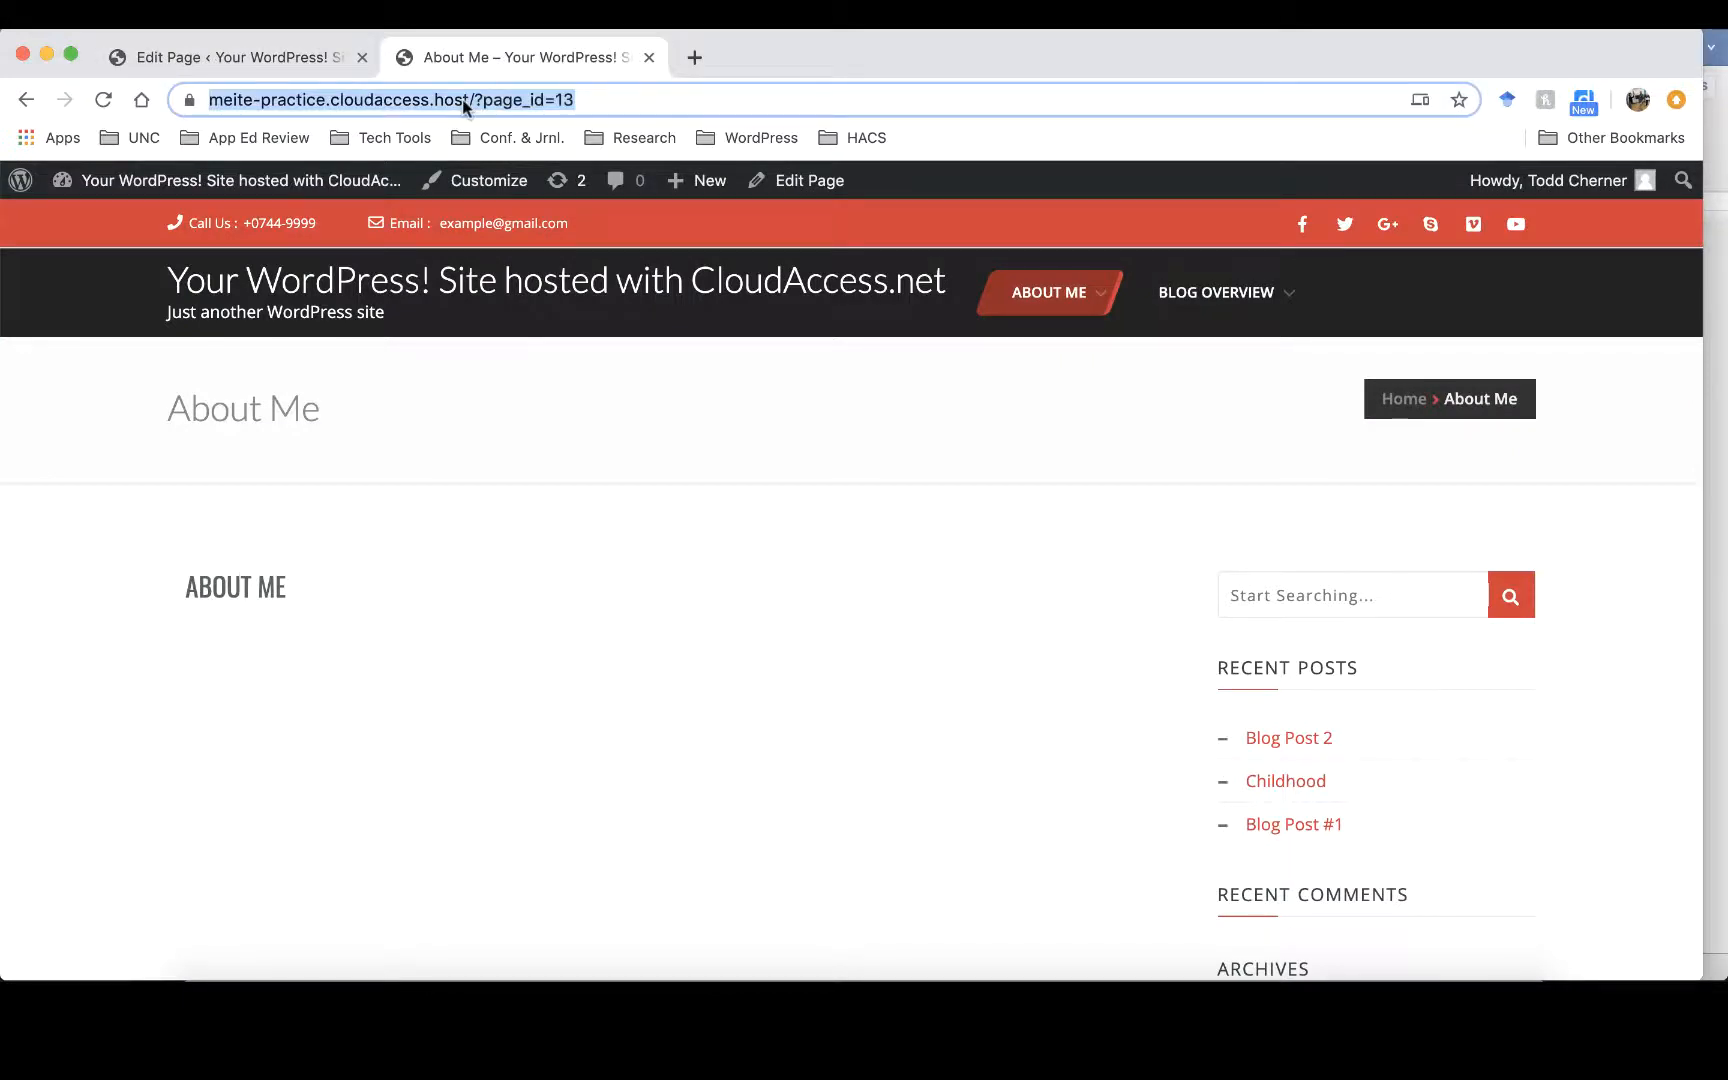
key("Return")
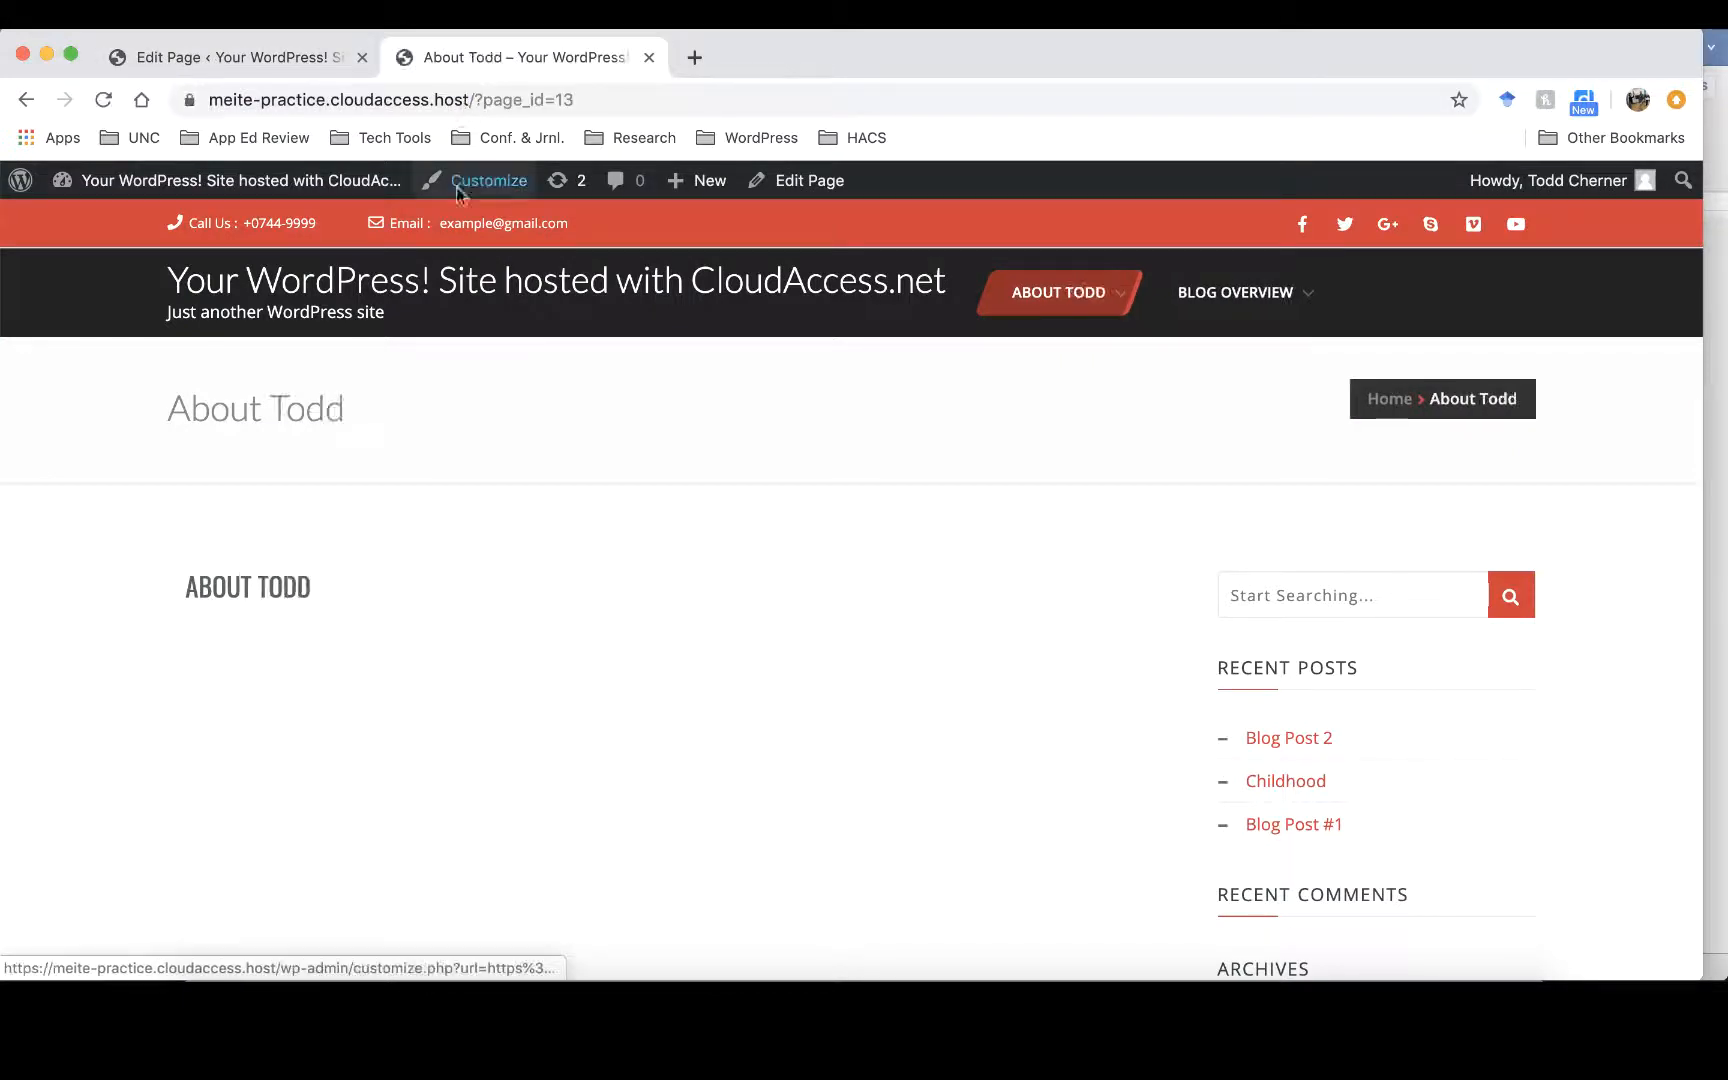
- Copy the heading "Background" from the Word document and paste it into the About page's first text block
left_click(200, 50)
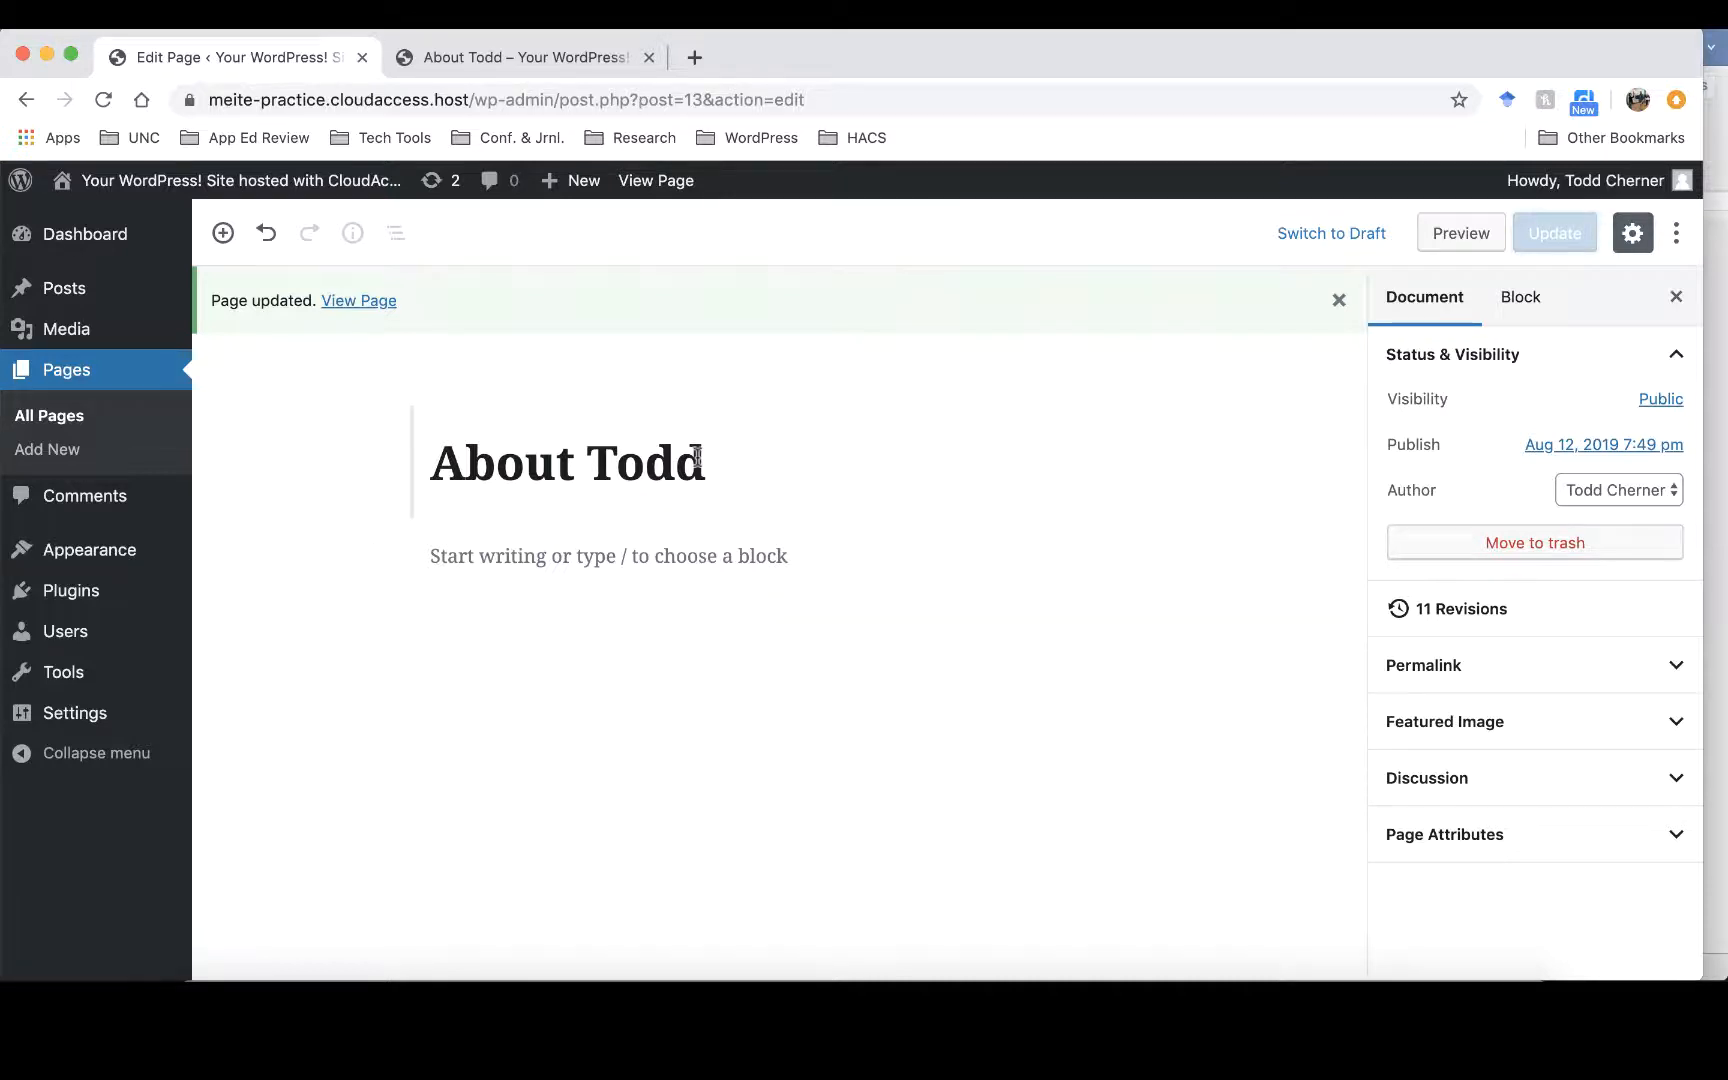
mouse_move(553, 562)
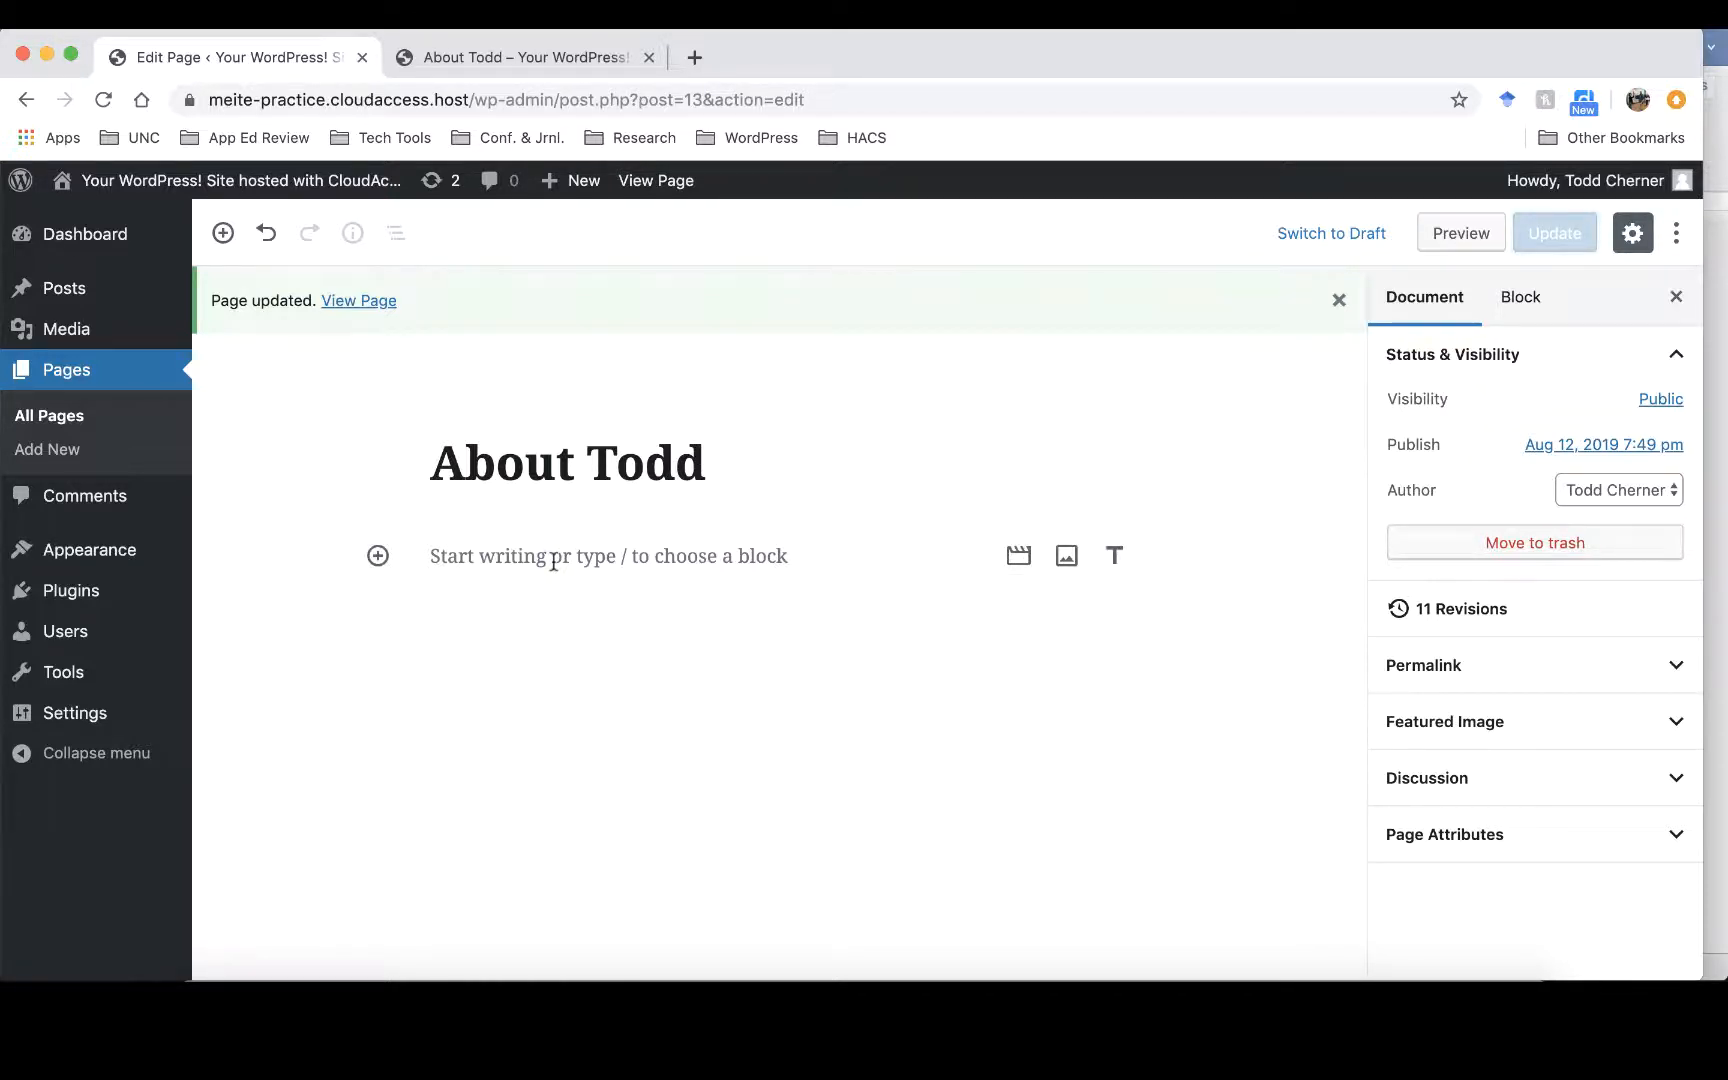
left_click(674, 556)
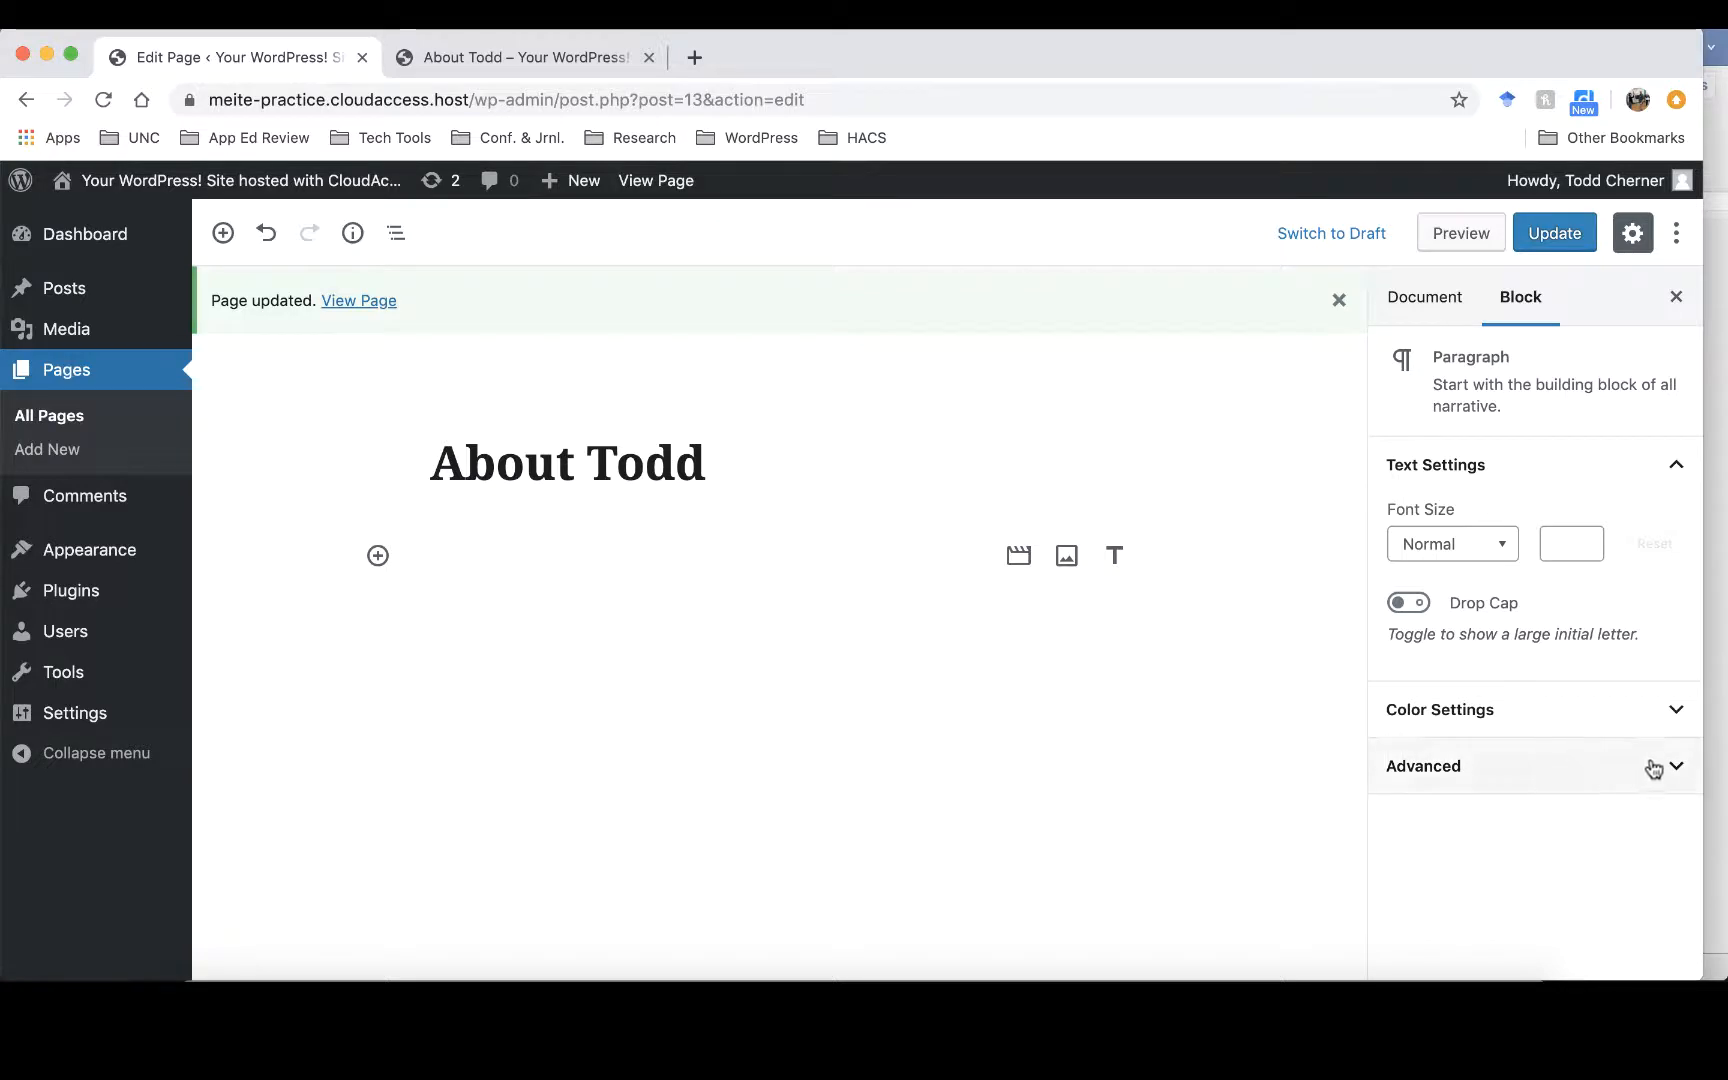
left_click(1717, 799)
scroll(853, 515, "up", 3)
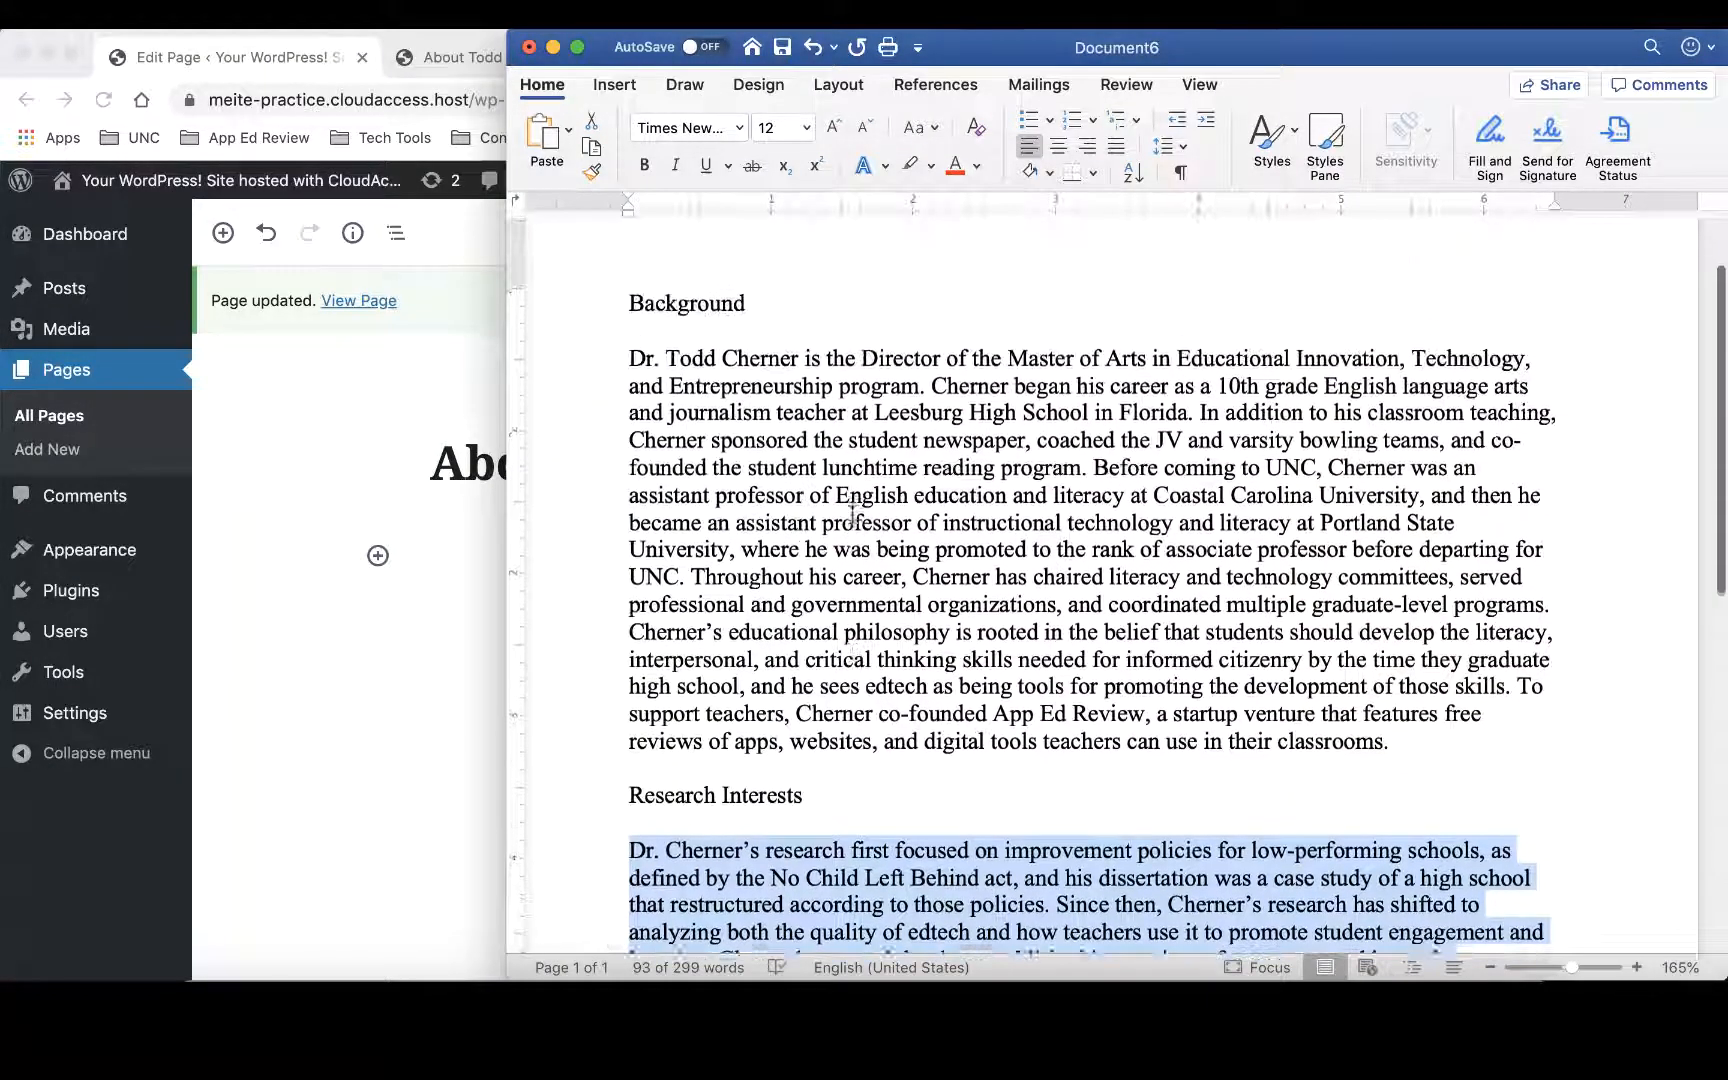
left_click(841, 588)
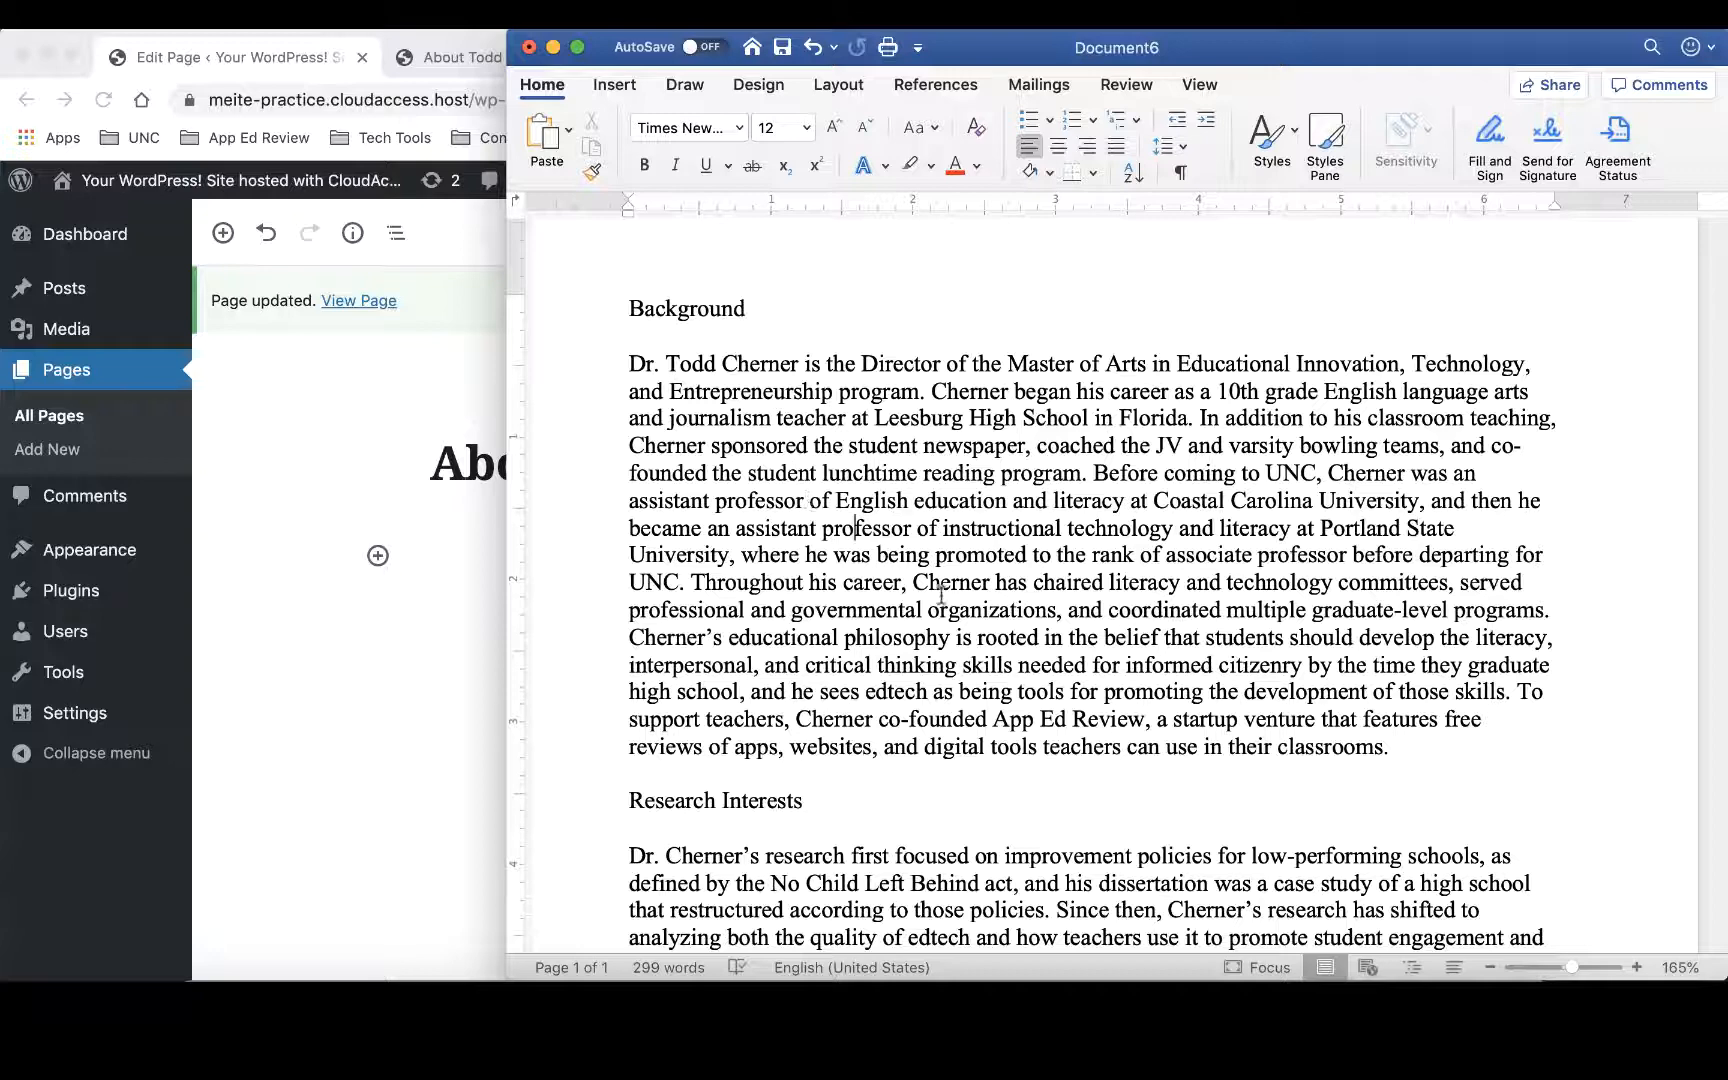
scroll(940, 595, "up", 1)
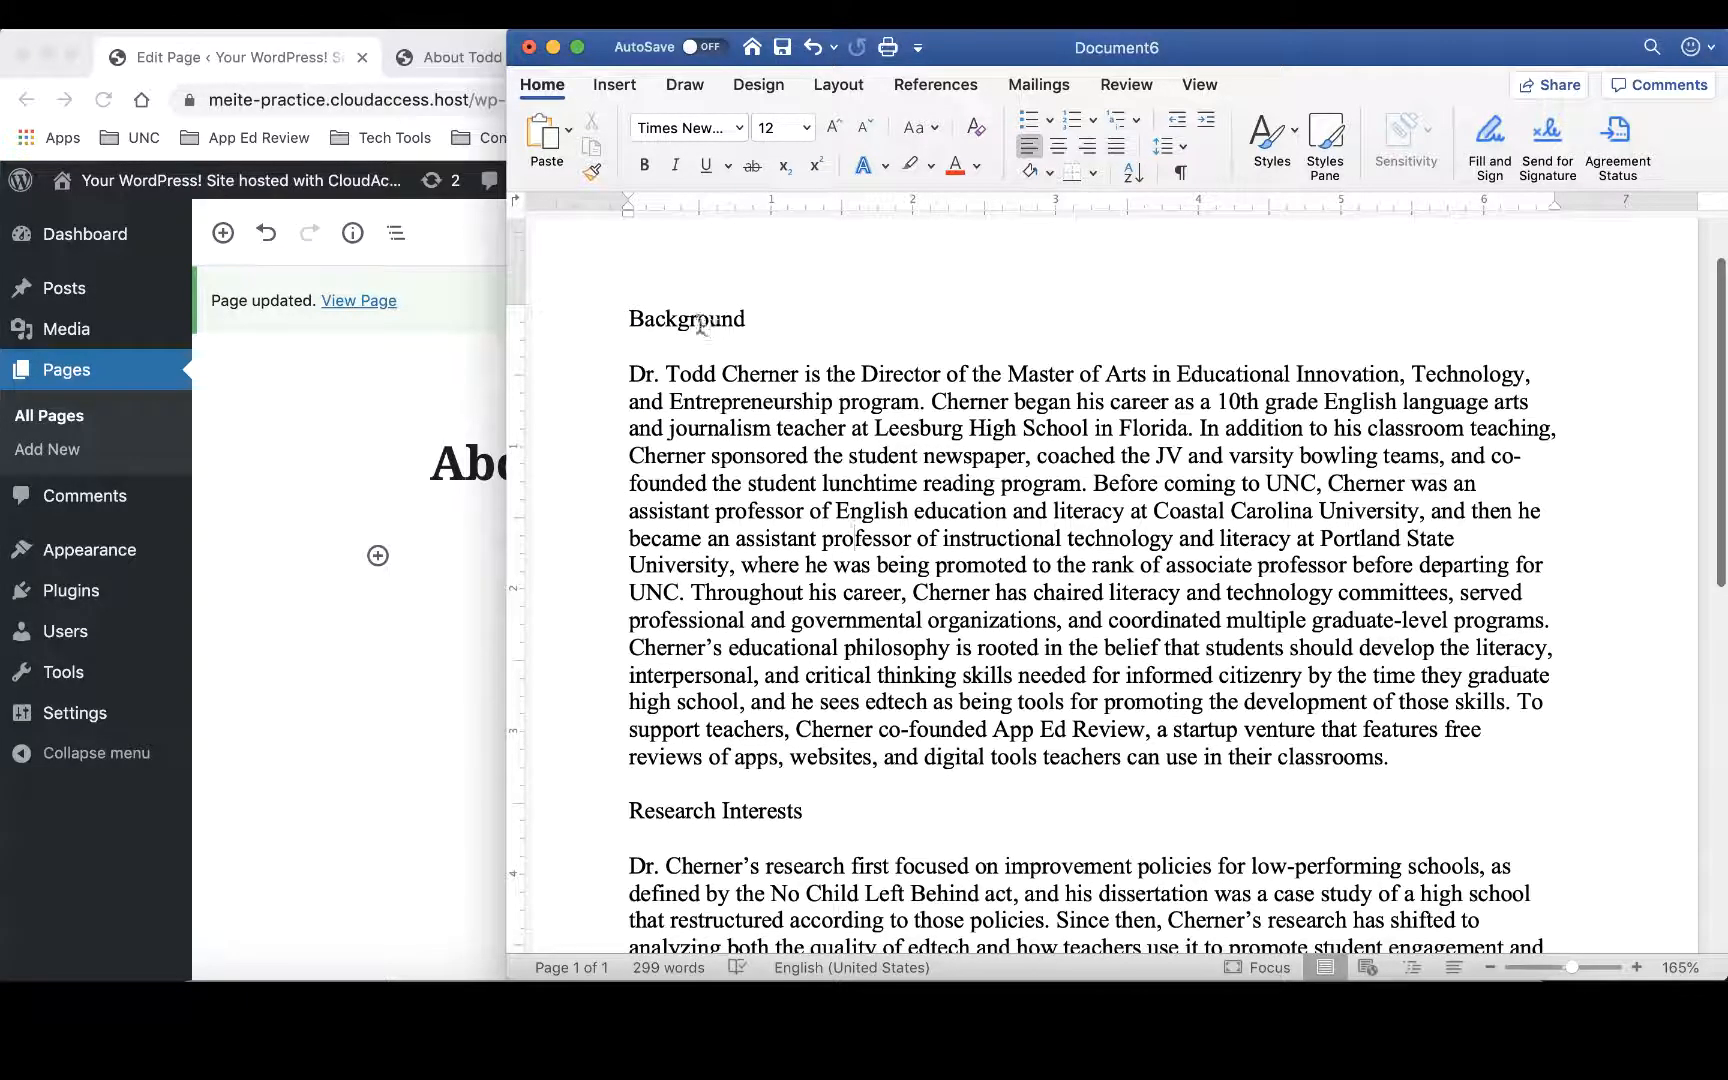
double_click(699, 320)
key("ctrl+c")
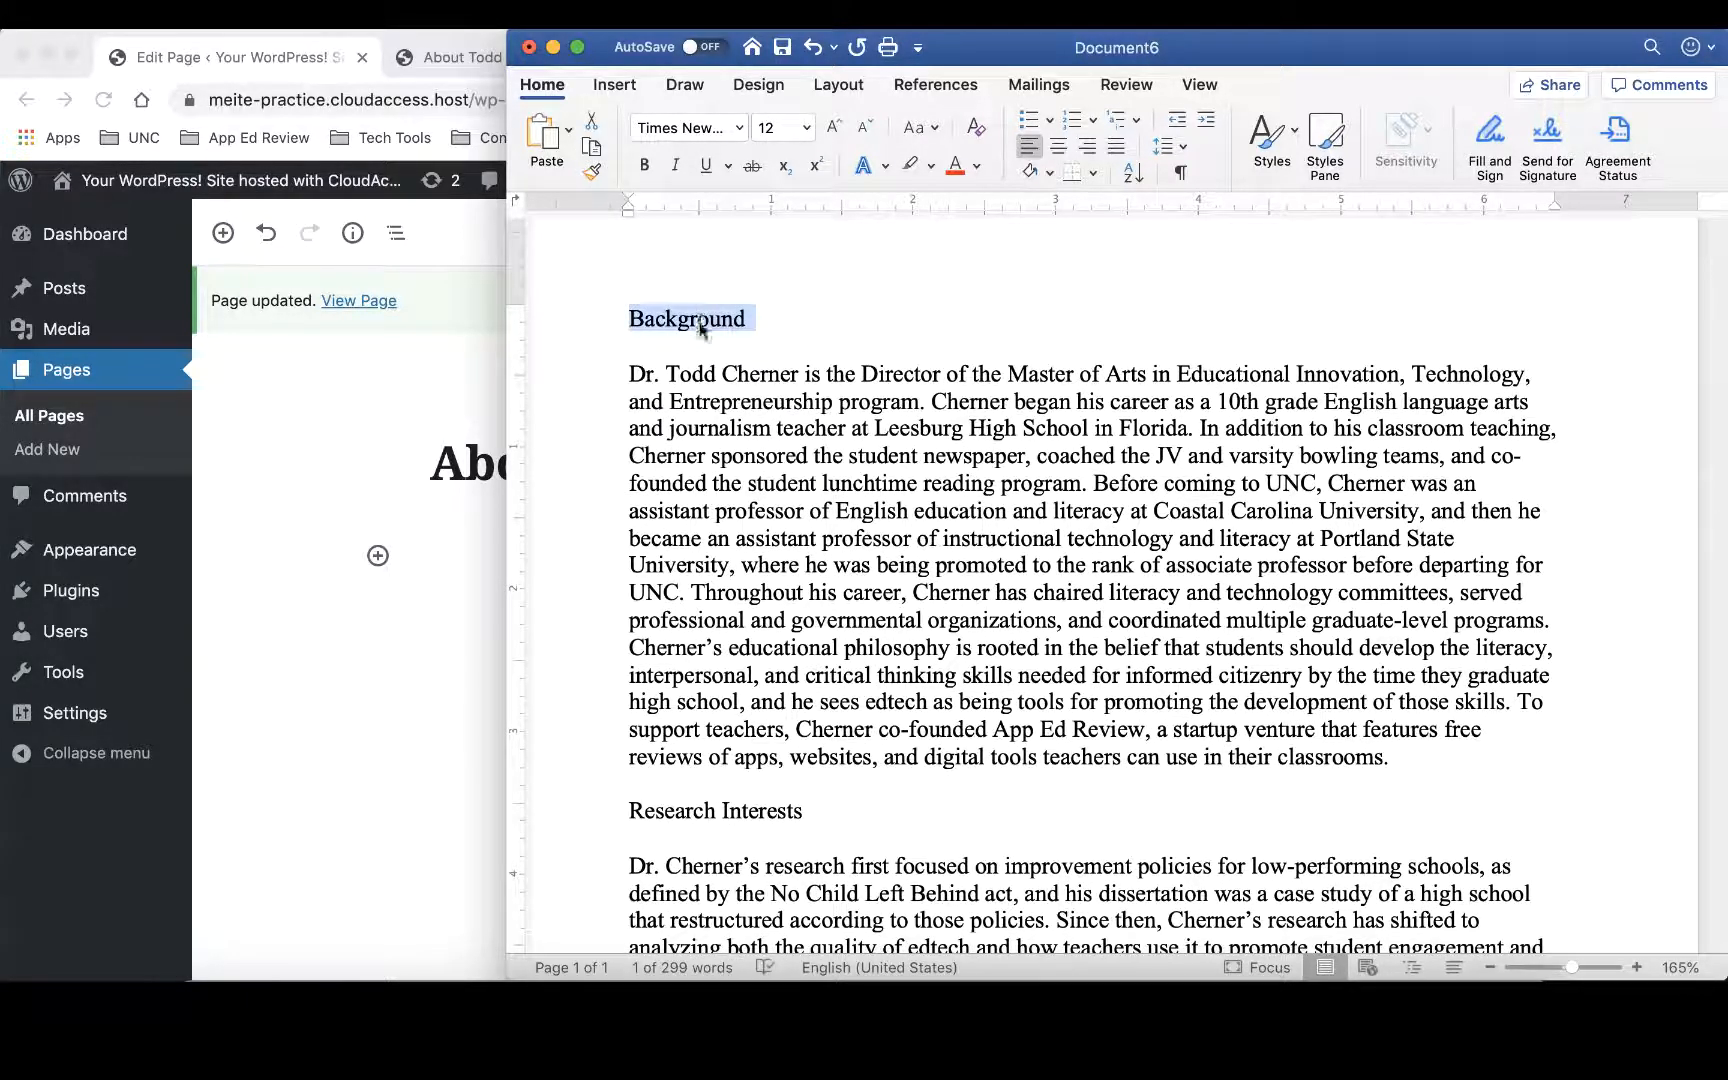
left_click(346, 668)
key("ctrl+v")
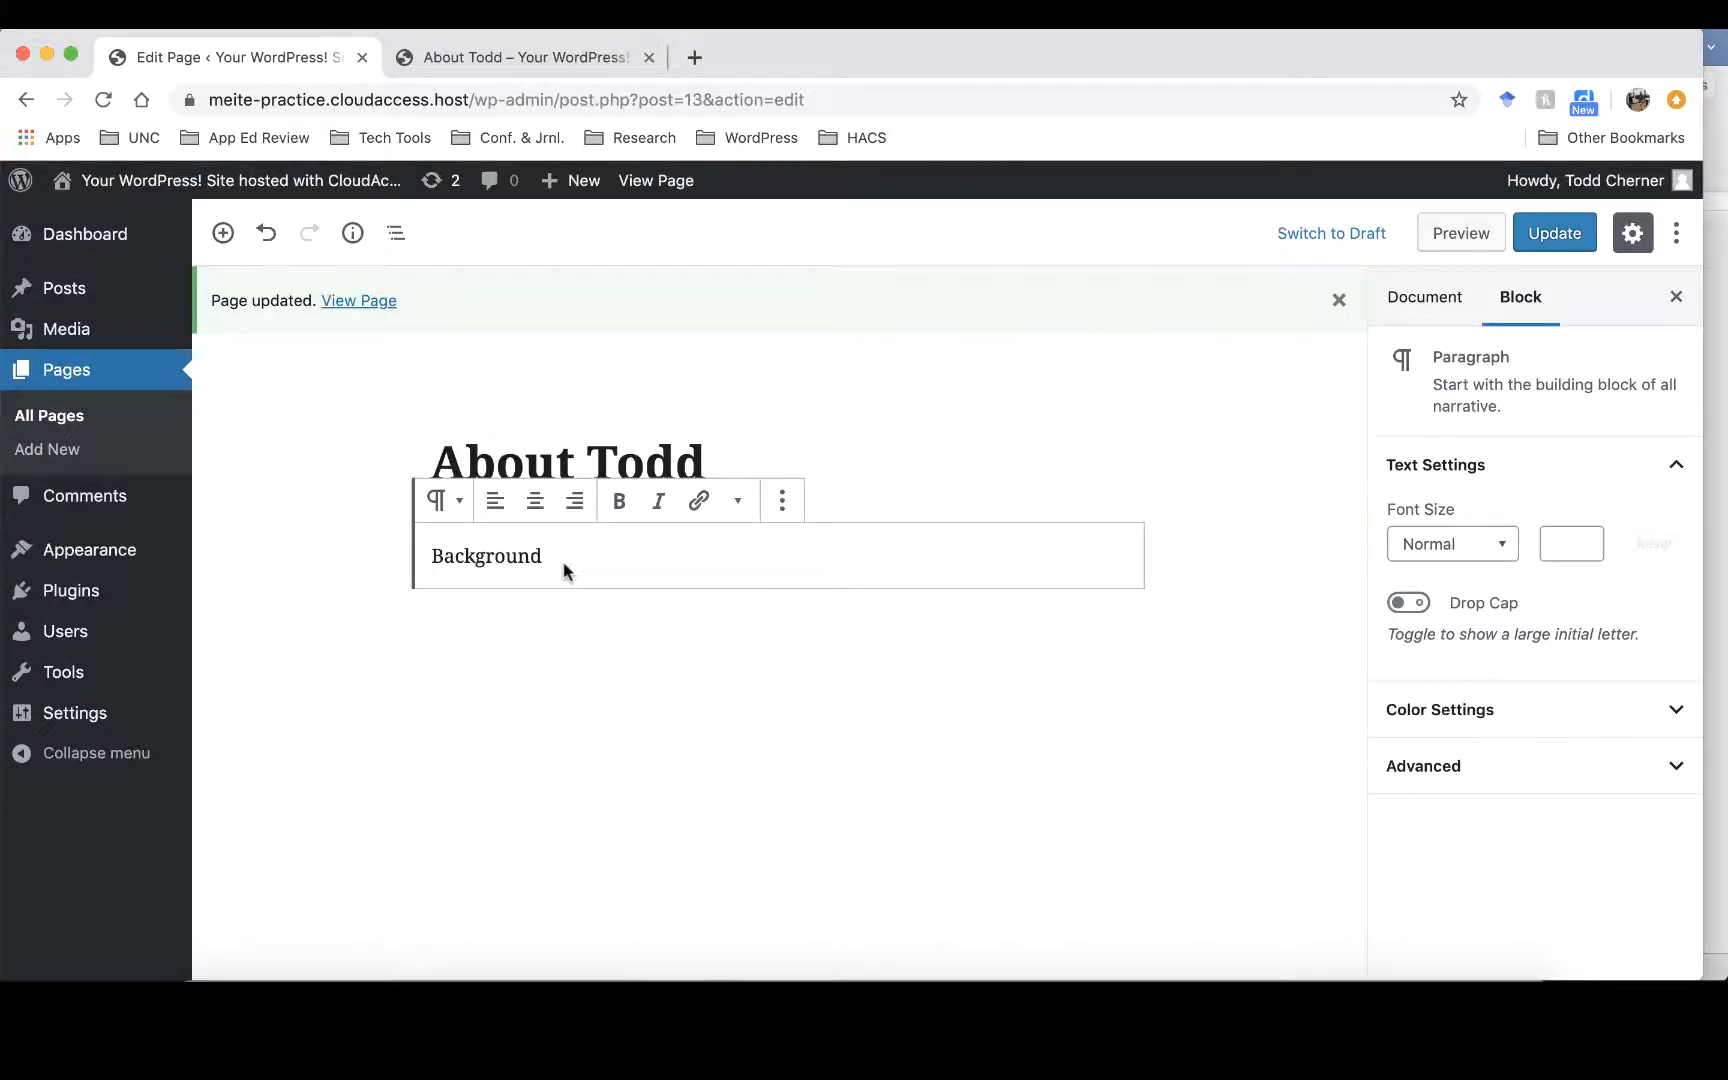
type("fdasfadskfads")
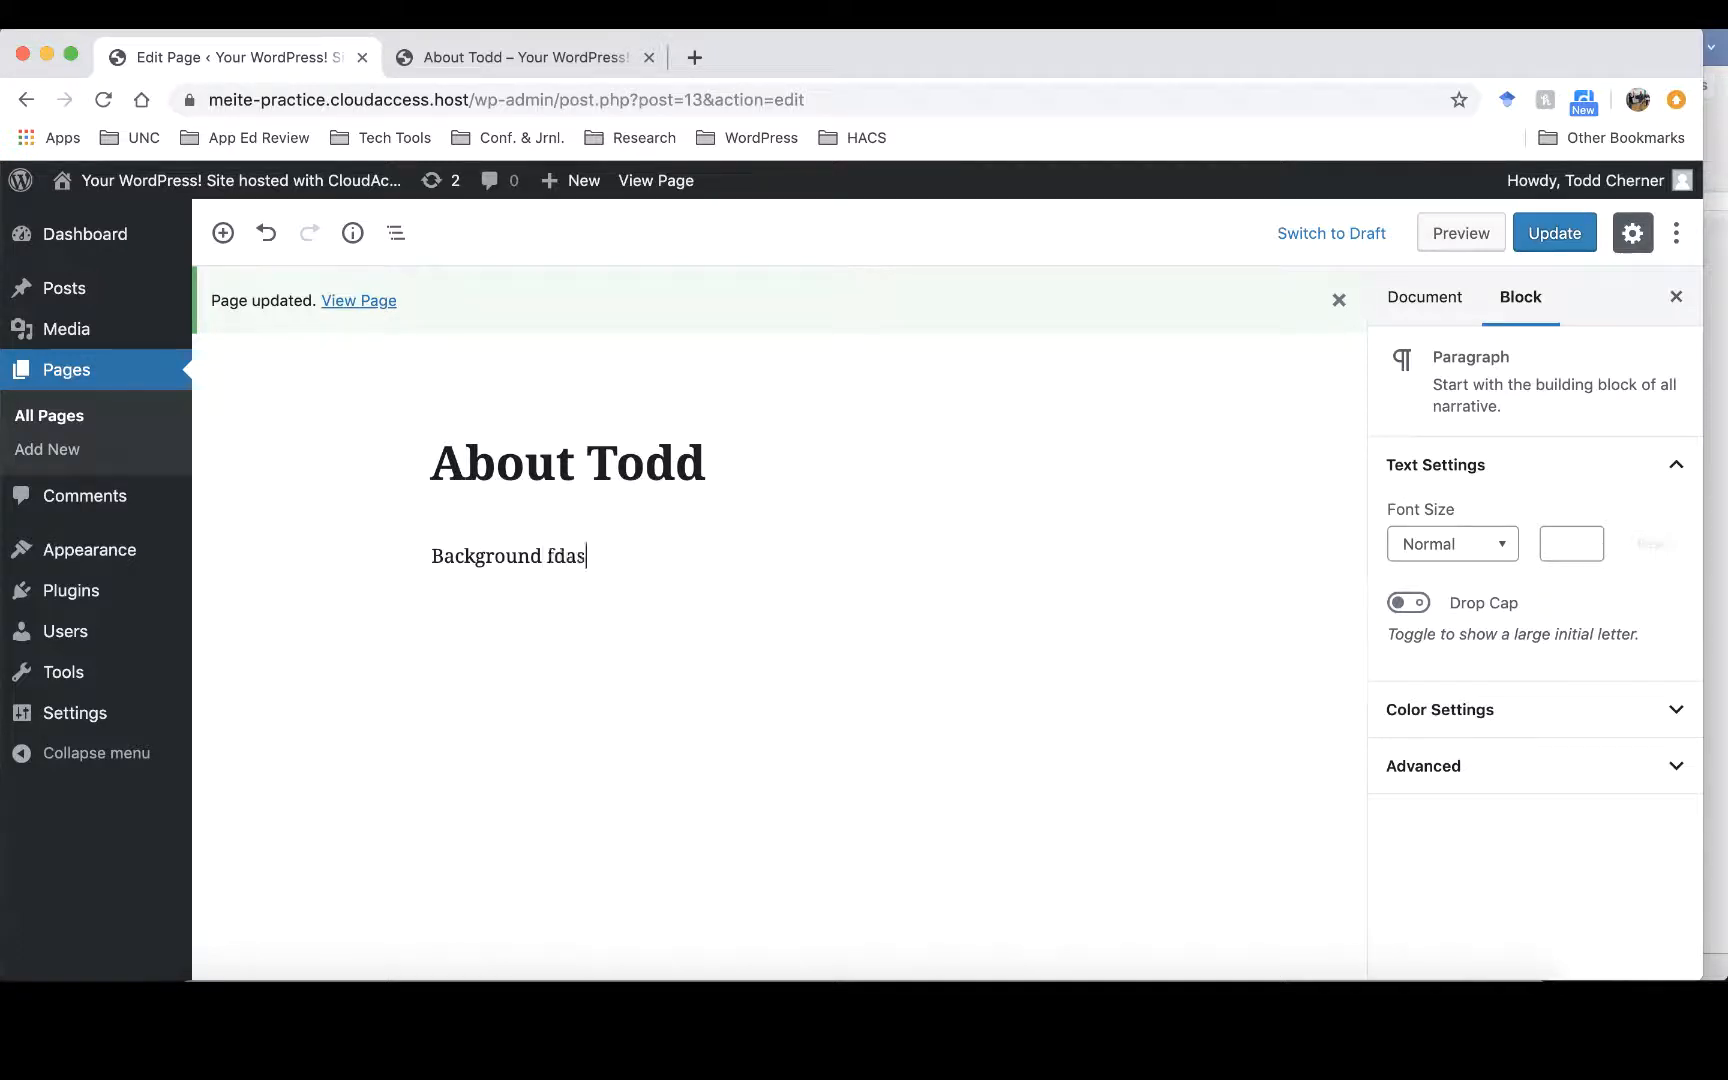
key("BackSpace")
key("BackSpace")
key("BackSpace")
key("BackSpace")
key("BackSpace")
key("BackSpace")
key("BackSpace")
key("BackSpace")
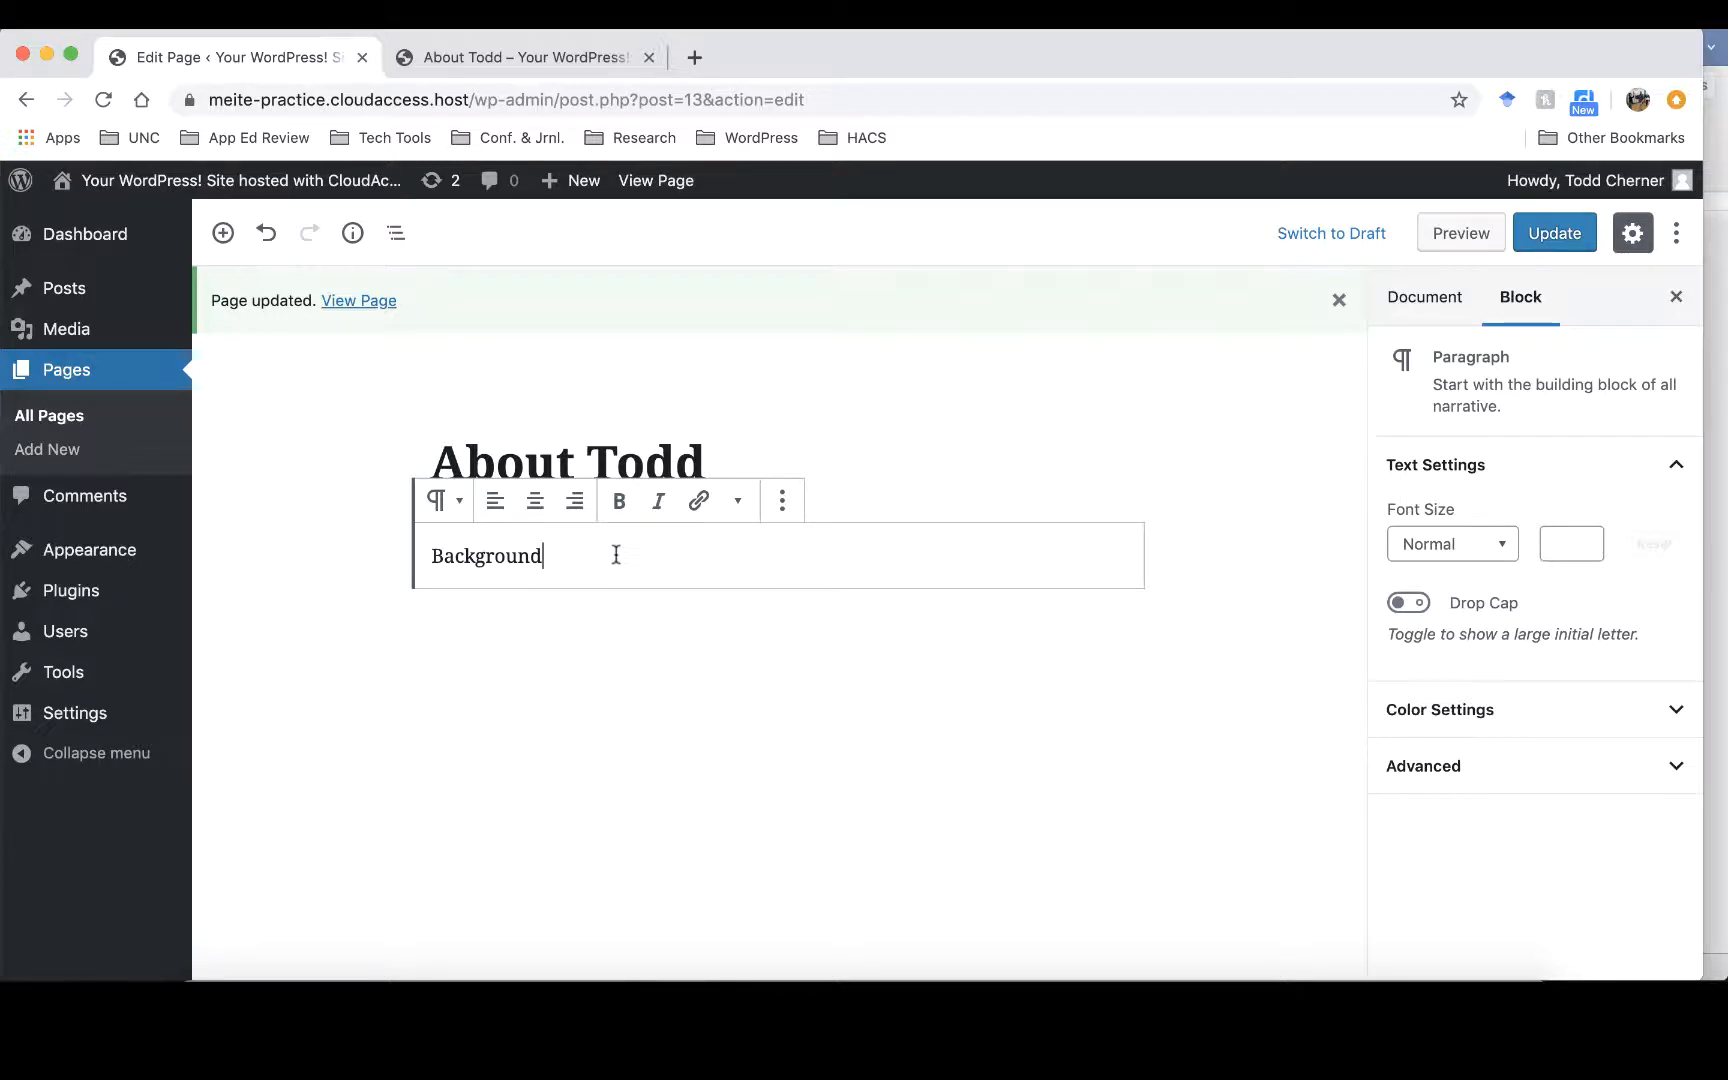
- Copy the biography paragraph under "Background" from the Word document into a new block below the page's "Background" heading
key("Return")
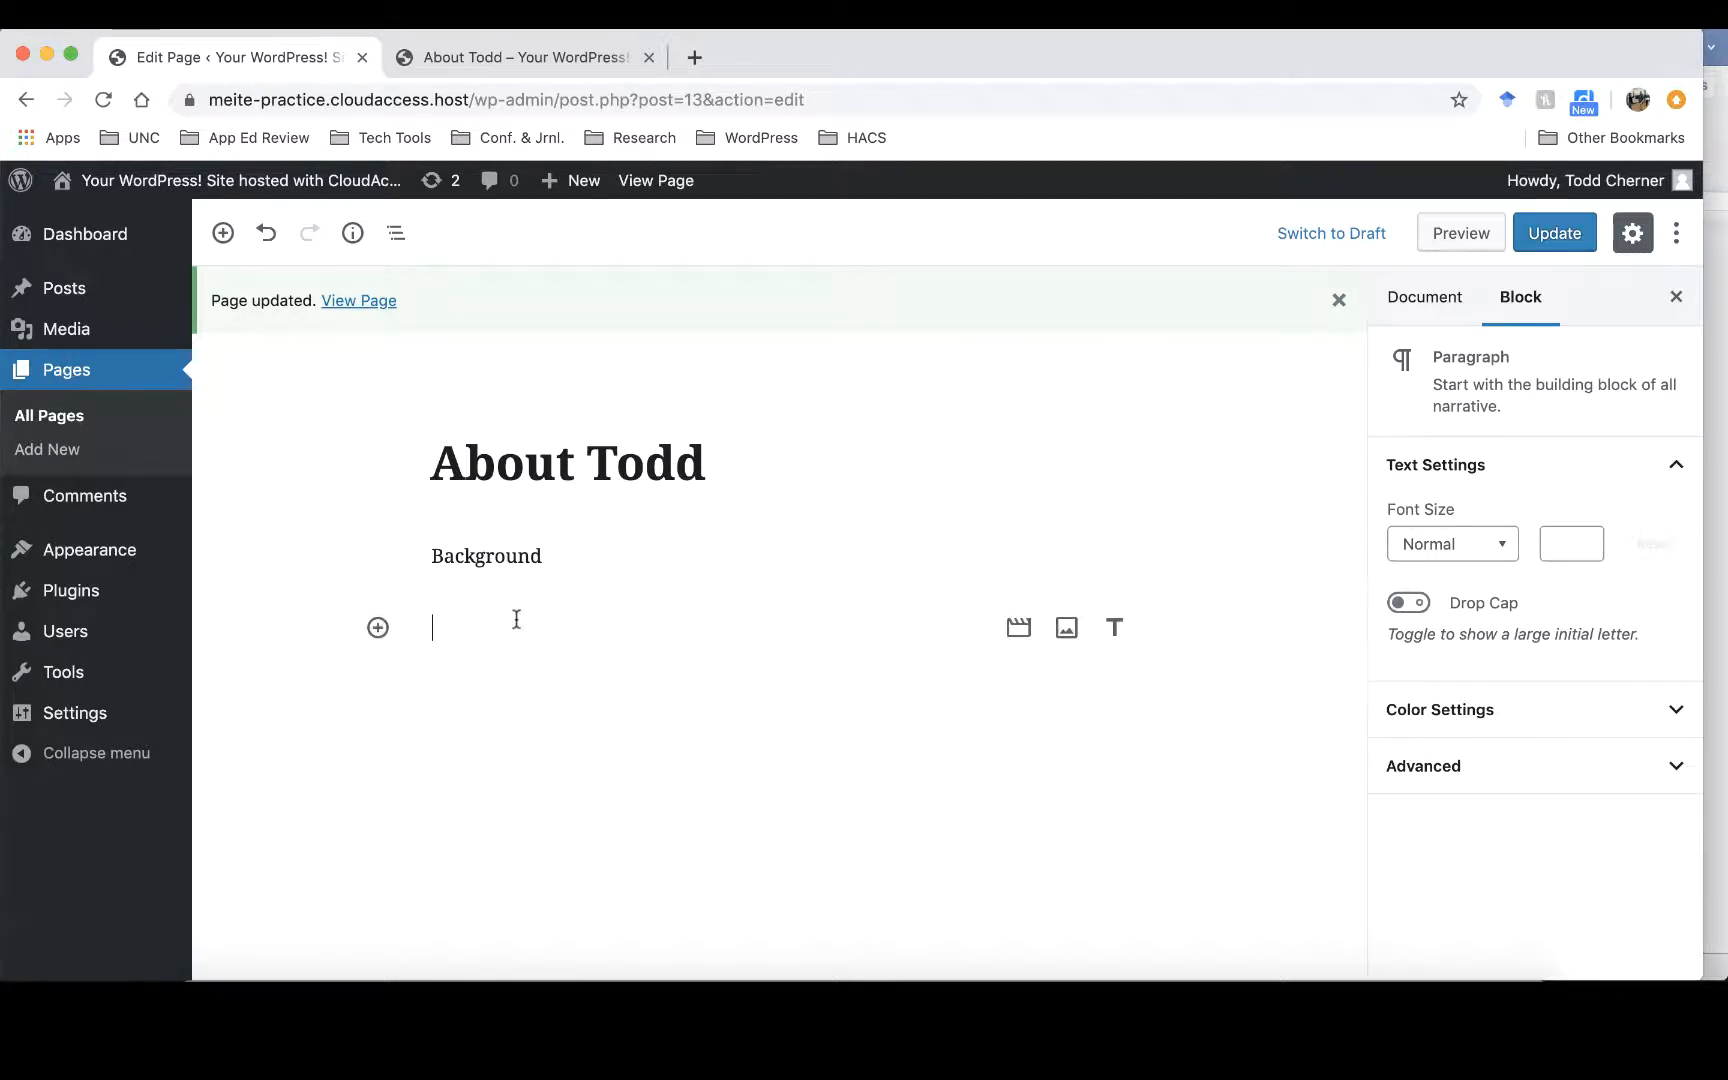
left_click(1713, 770)
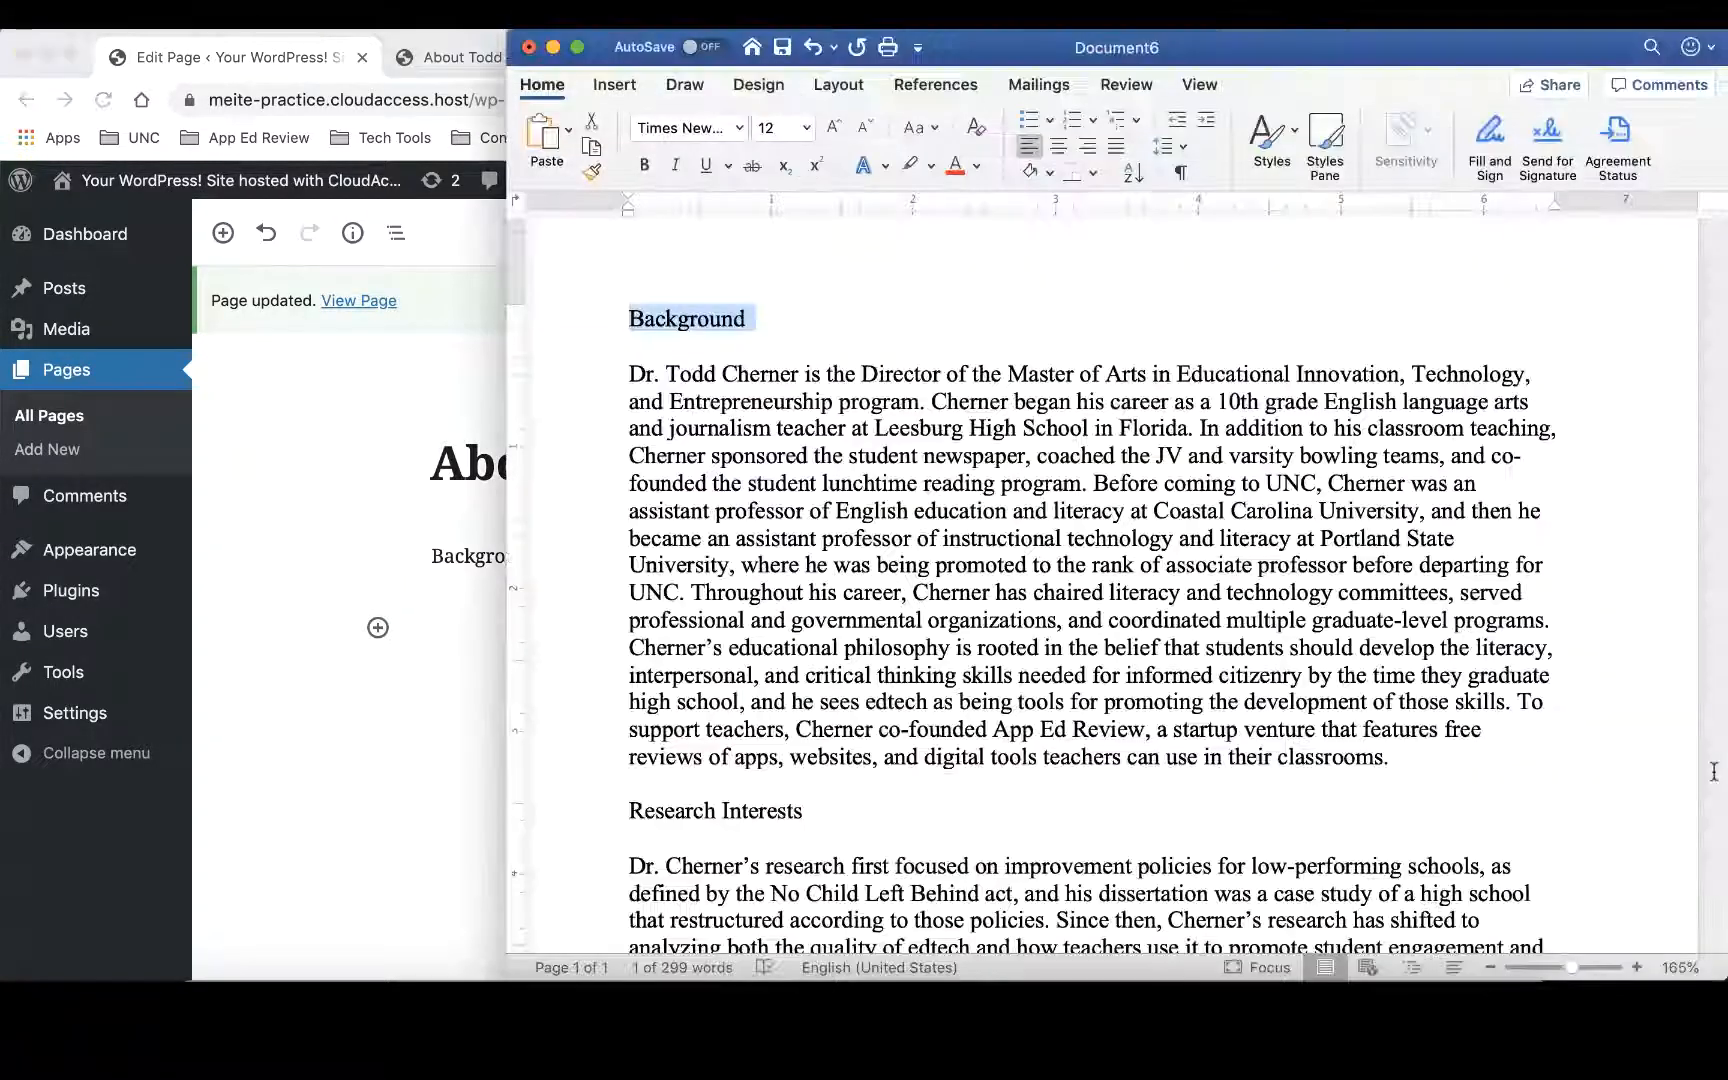
left_click_drag(1424, 765, 634, 375)
key("super+c")
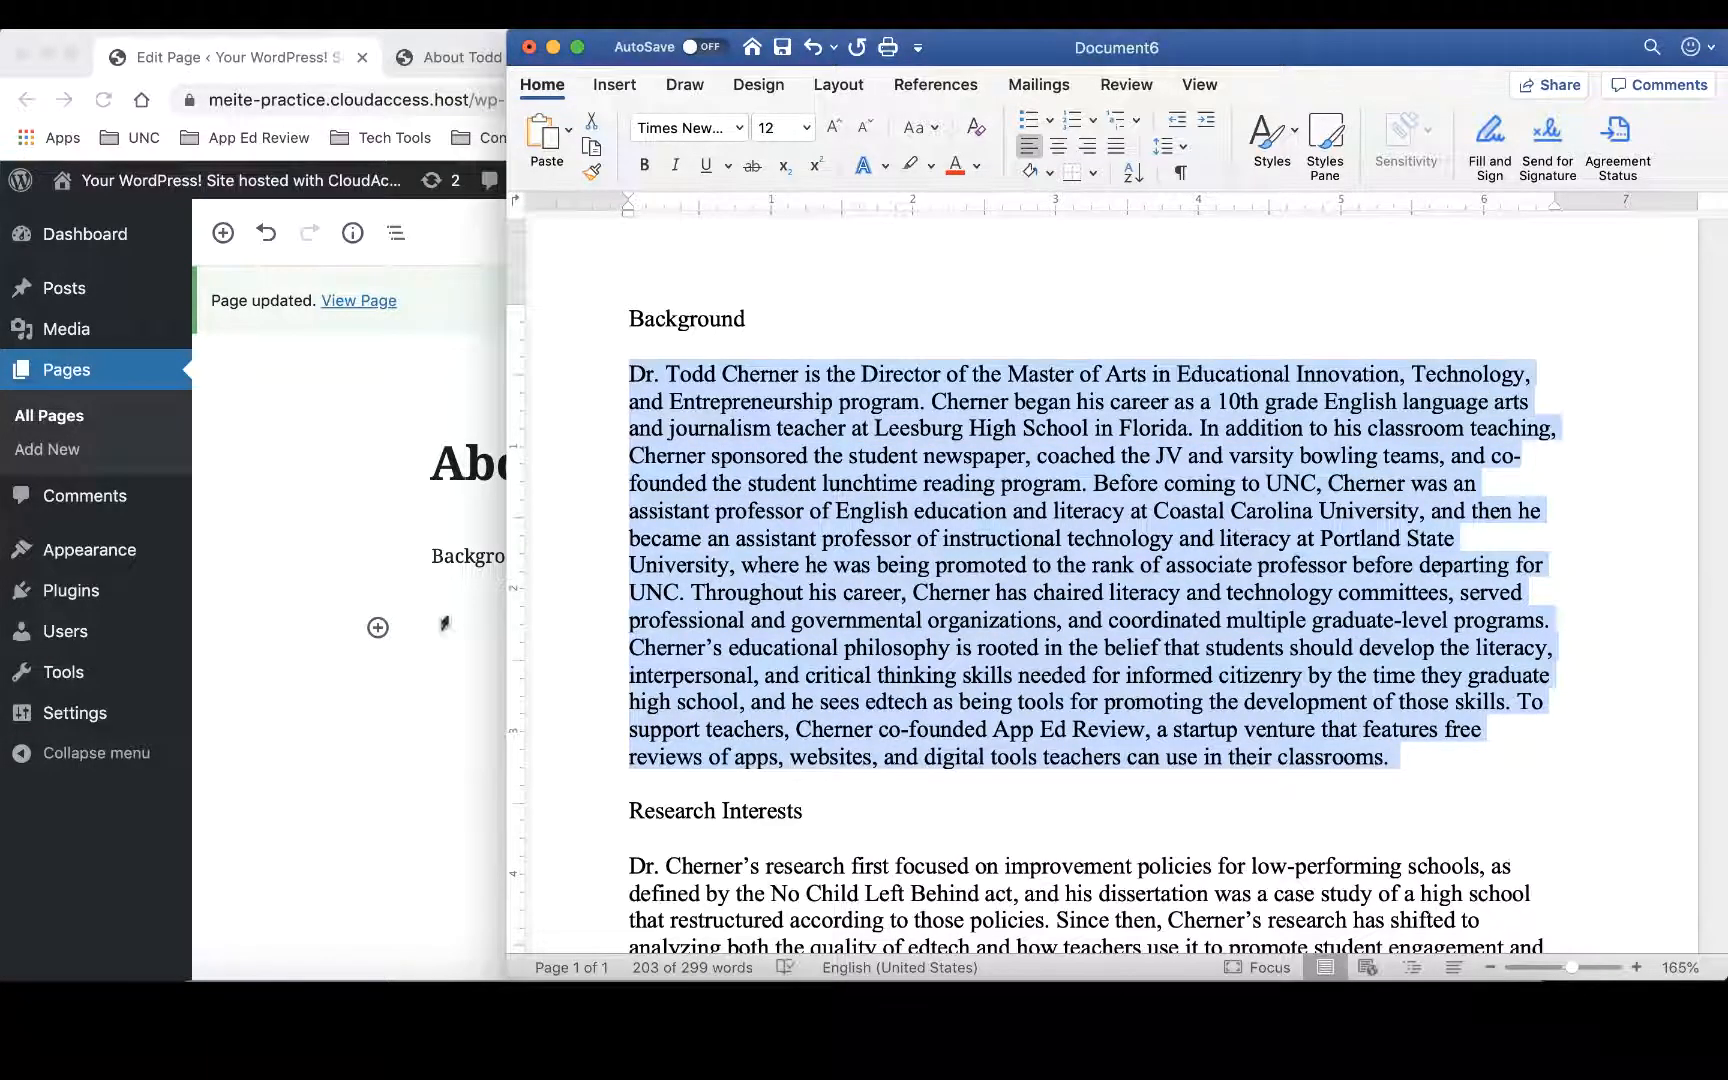
left_click(449, 617)
key("super+v")
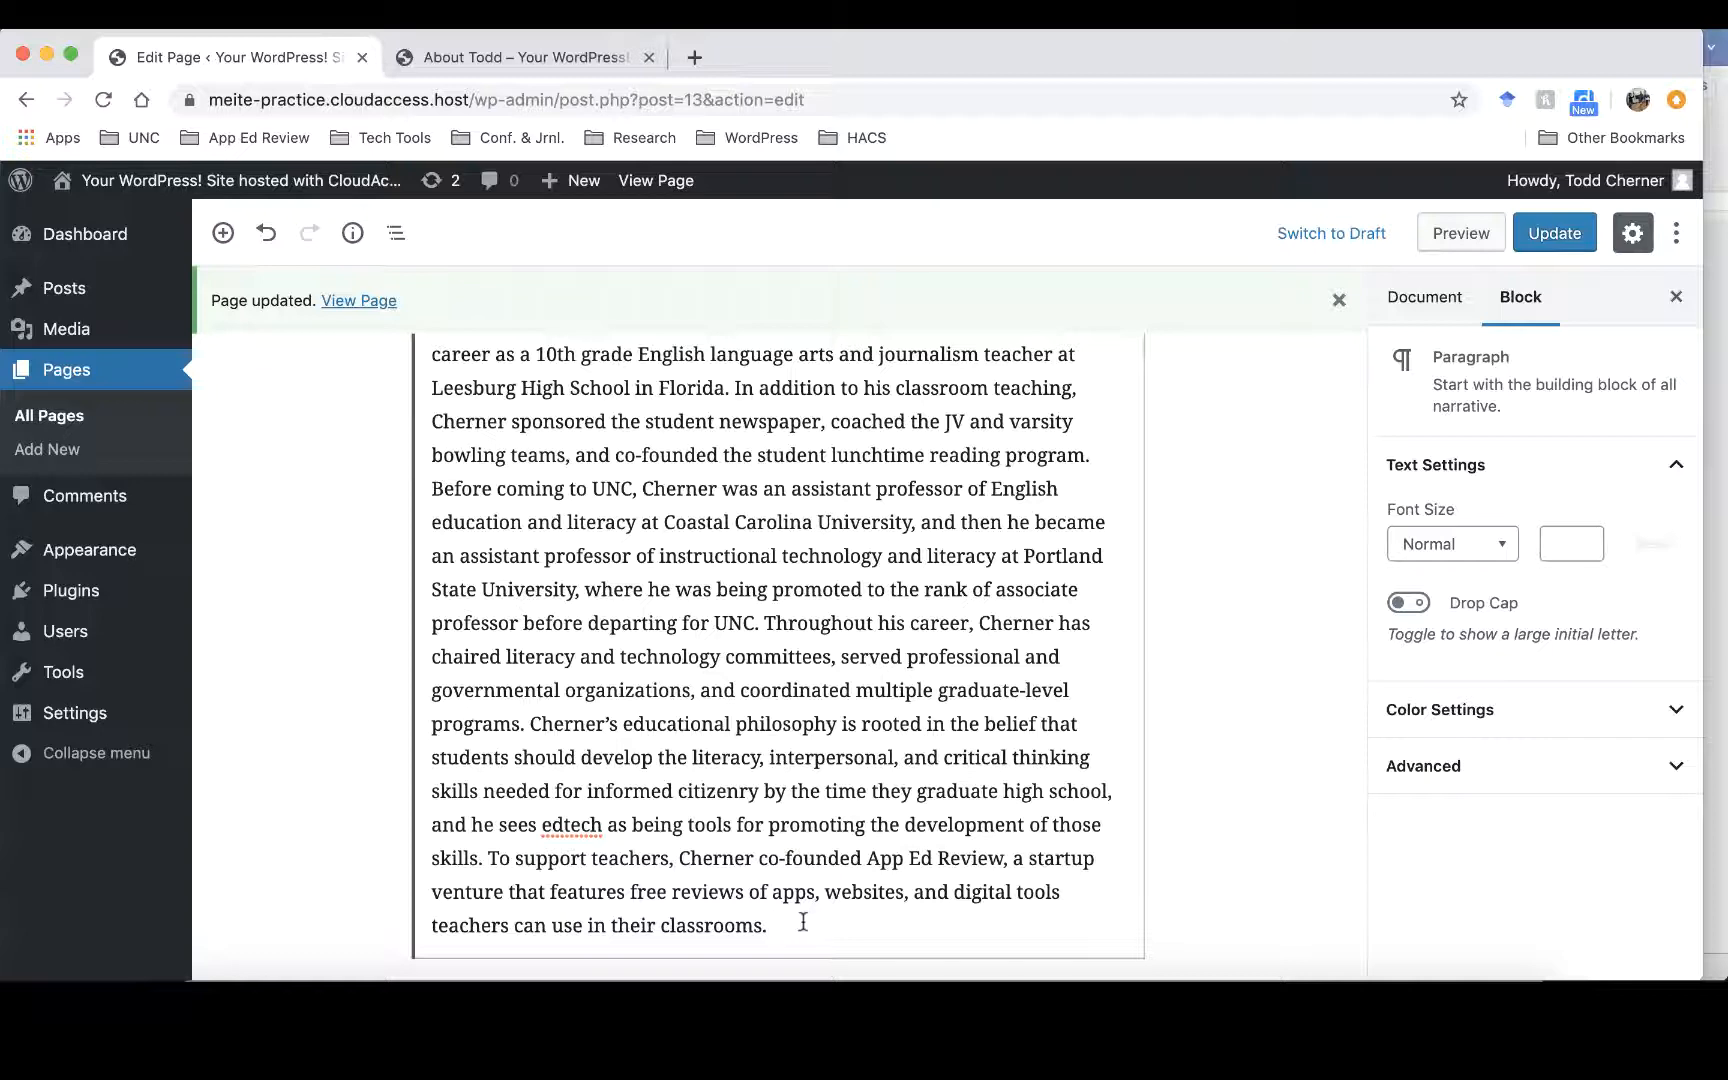
- Copy the heading "Research Interests" from the Word document into a new block below the page's background paragraph
key("Return")
left_click(1716, 786)
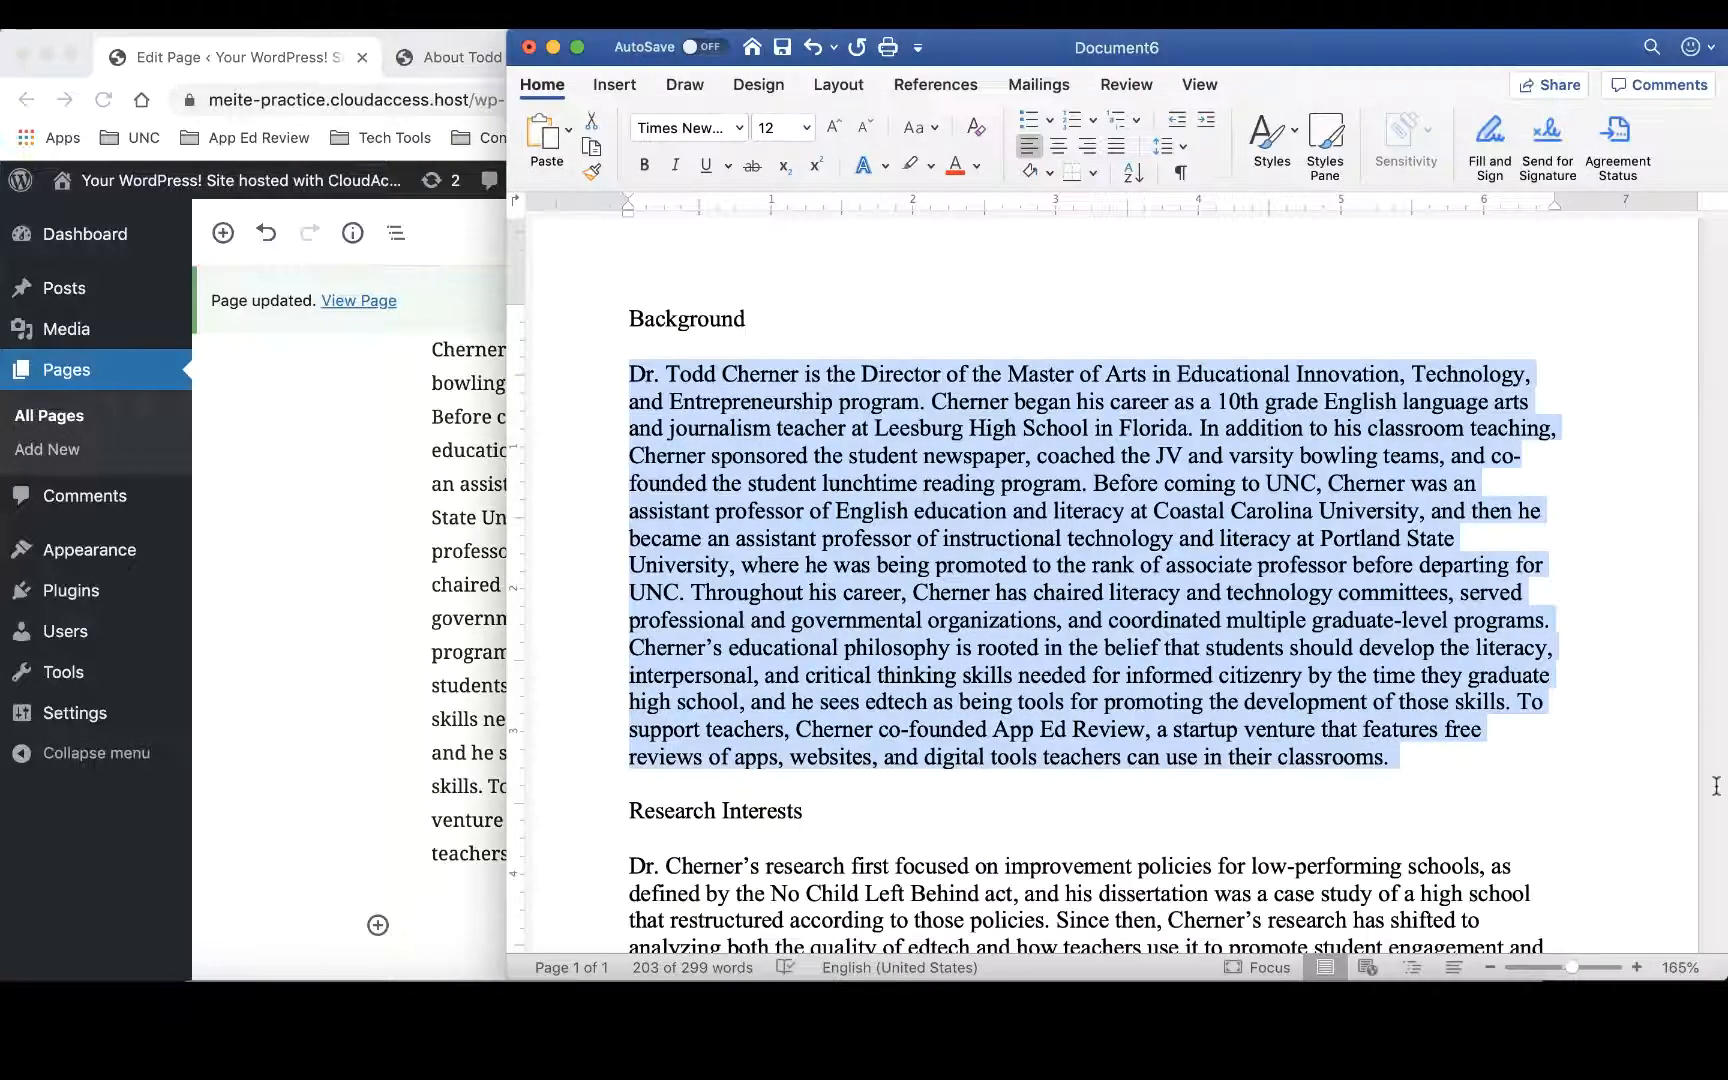
scroll(845, 768, "down", 2)
left_click_drag(829, 752, 621, 754)
key("super+c")
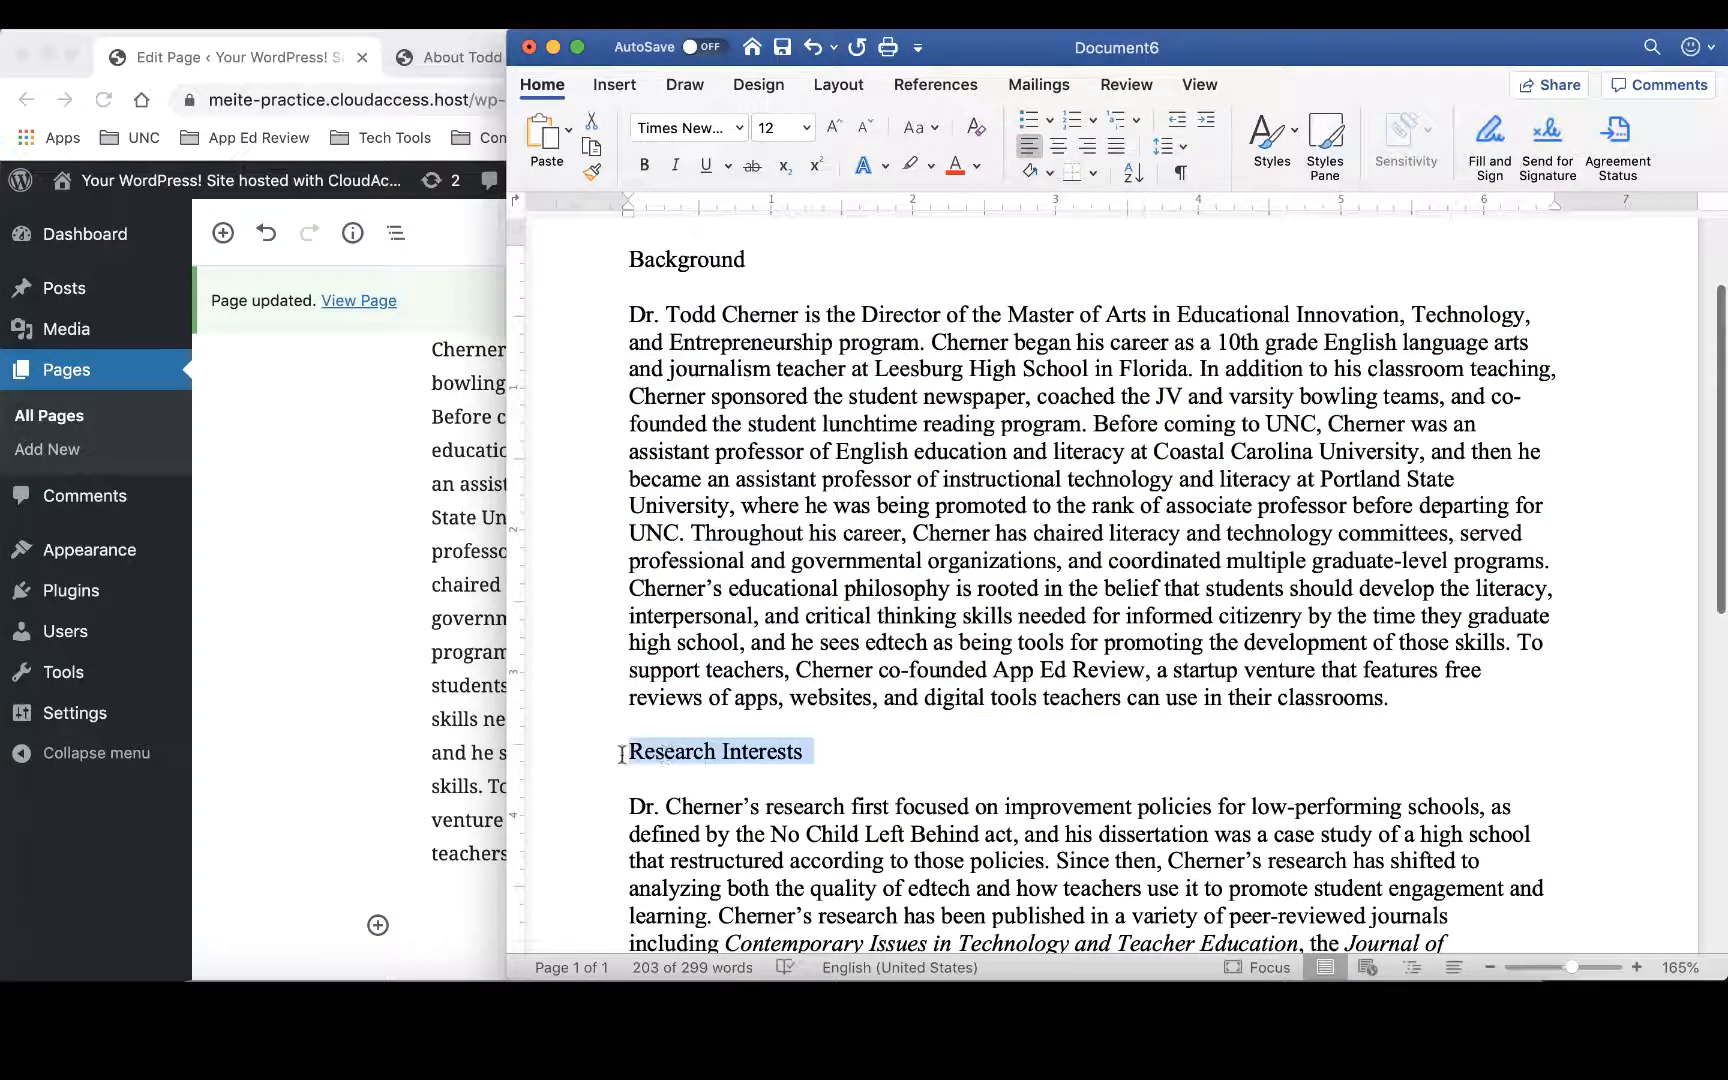
left_click(450, 895)
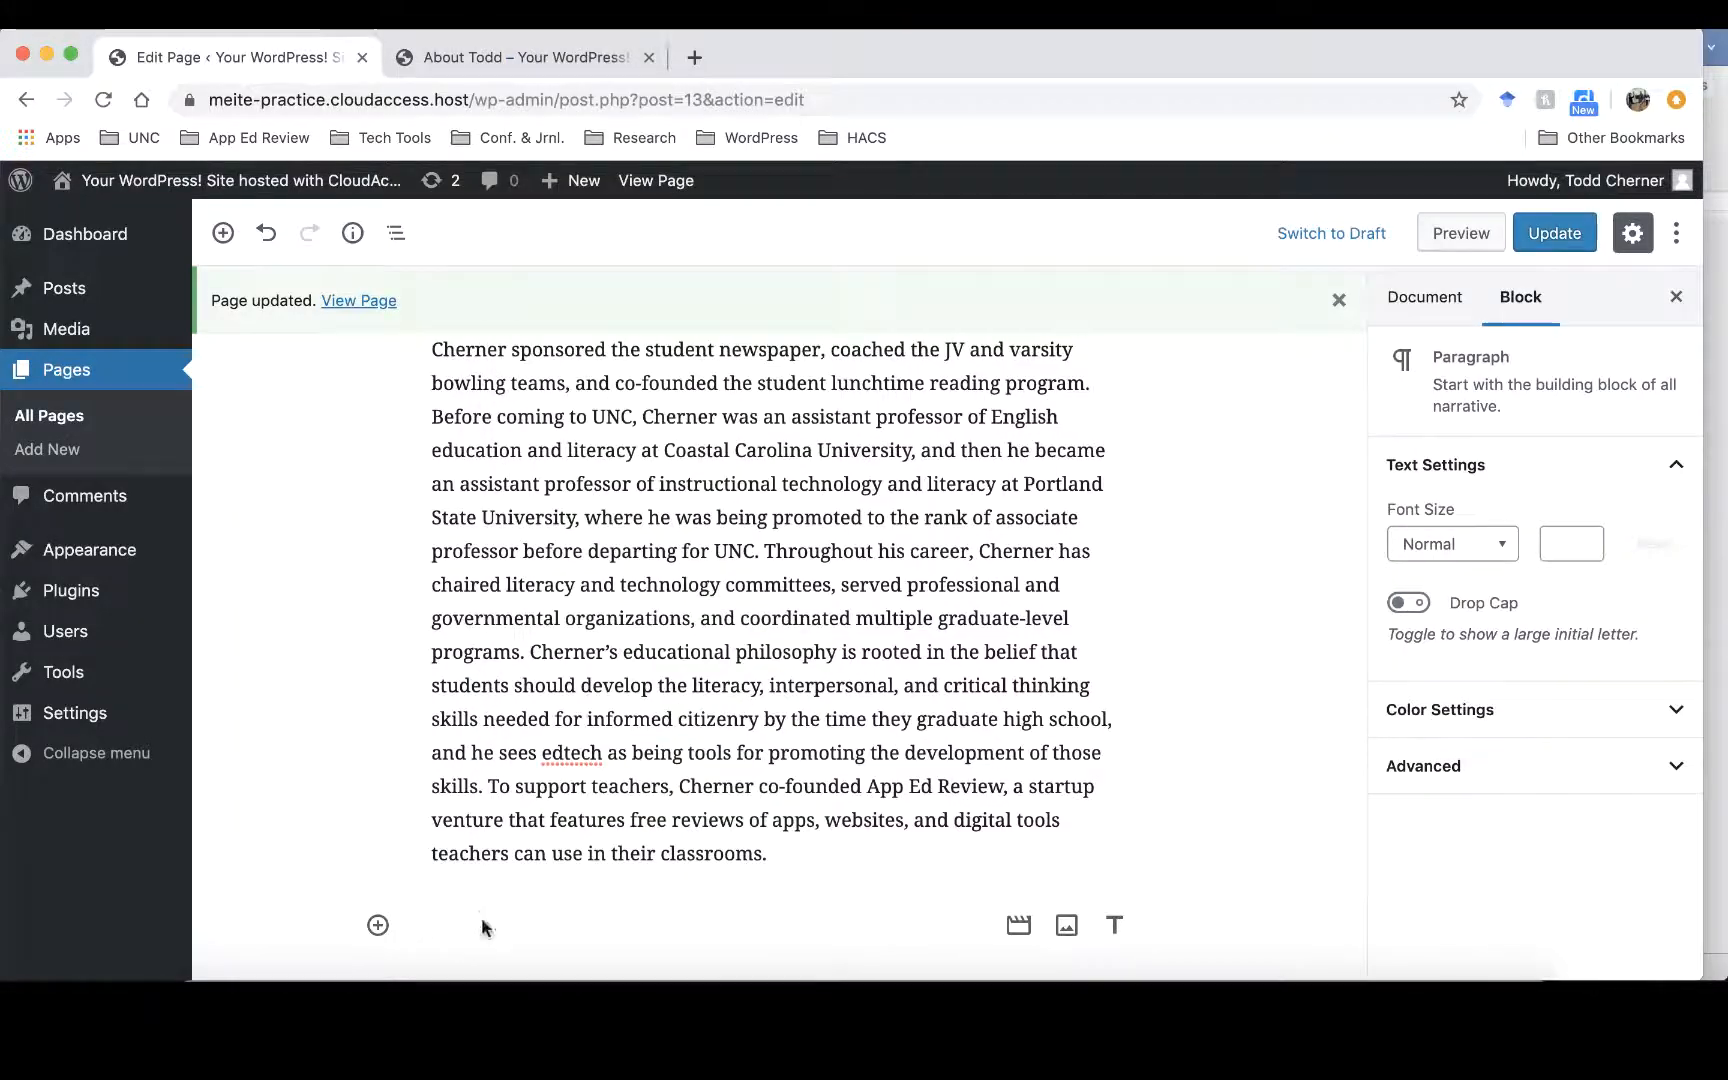
key("super+v")
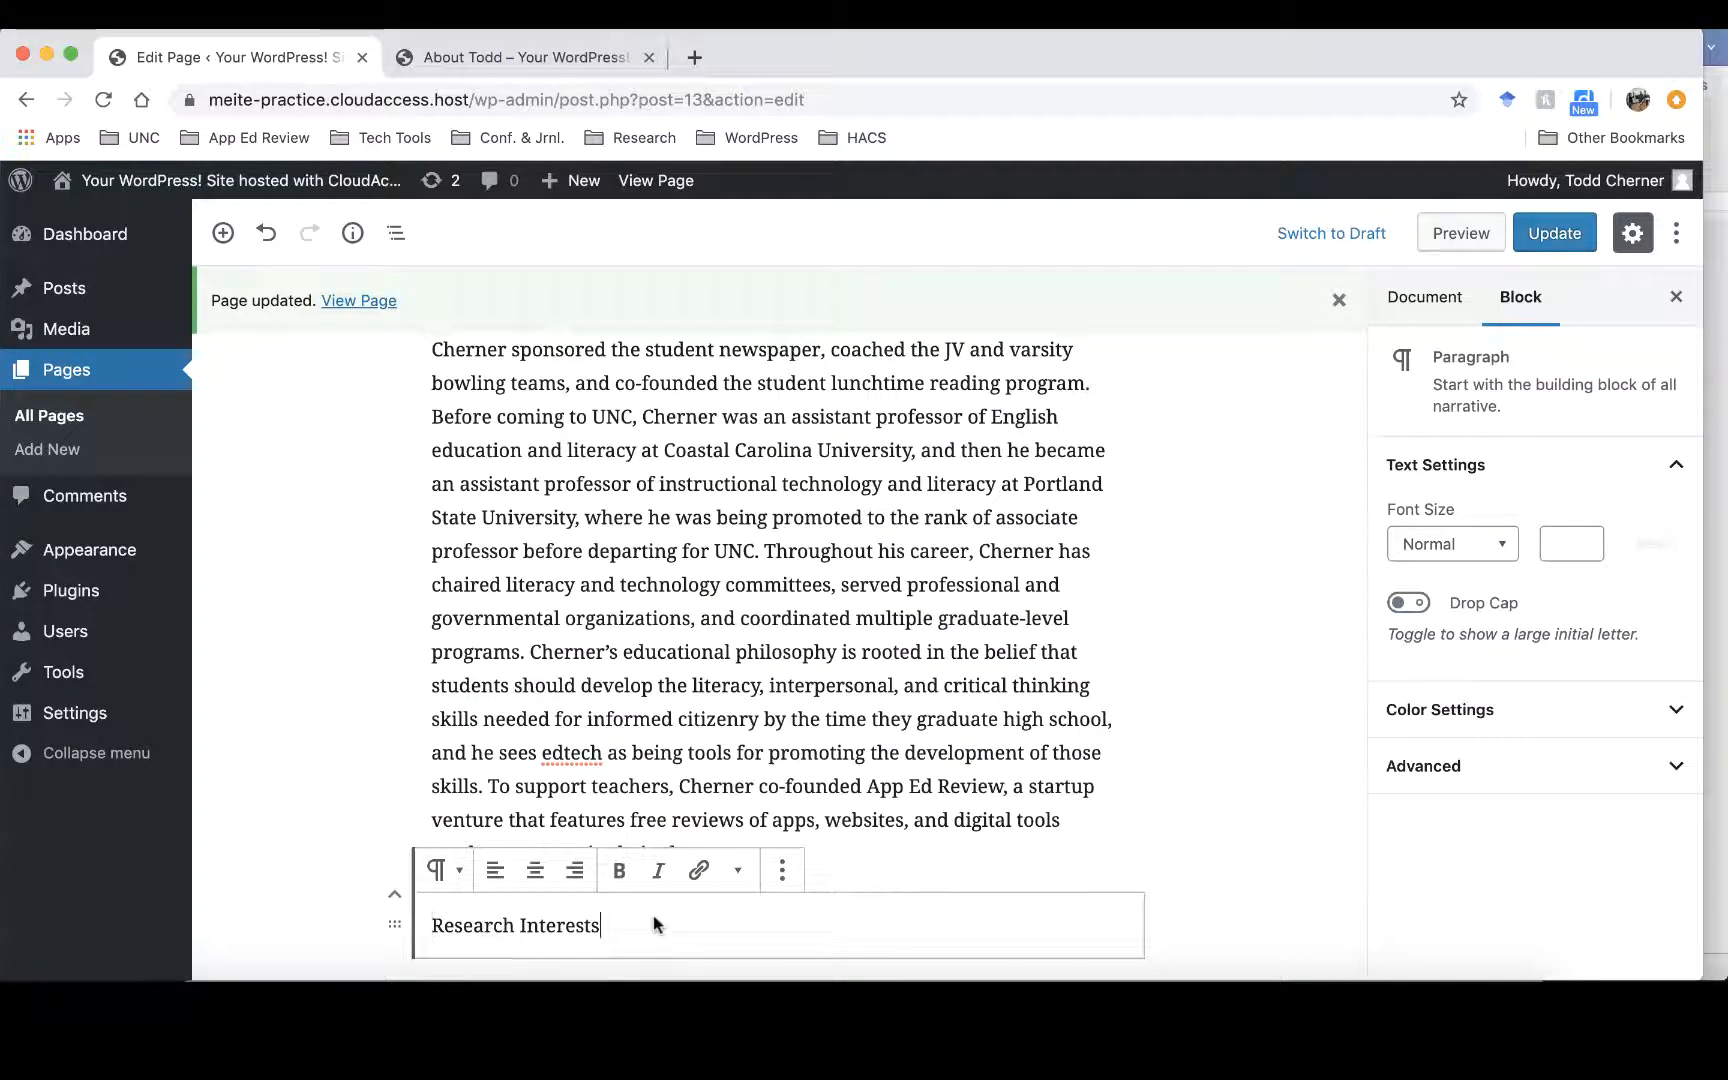
- Copy the paragraph under "Research Interests" from the Word document into a new block below that heading on the page
key("Return")
left_click(1719, 708)
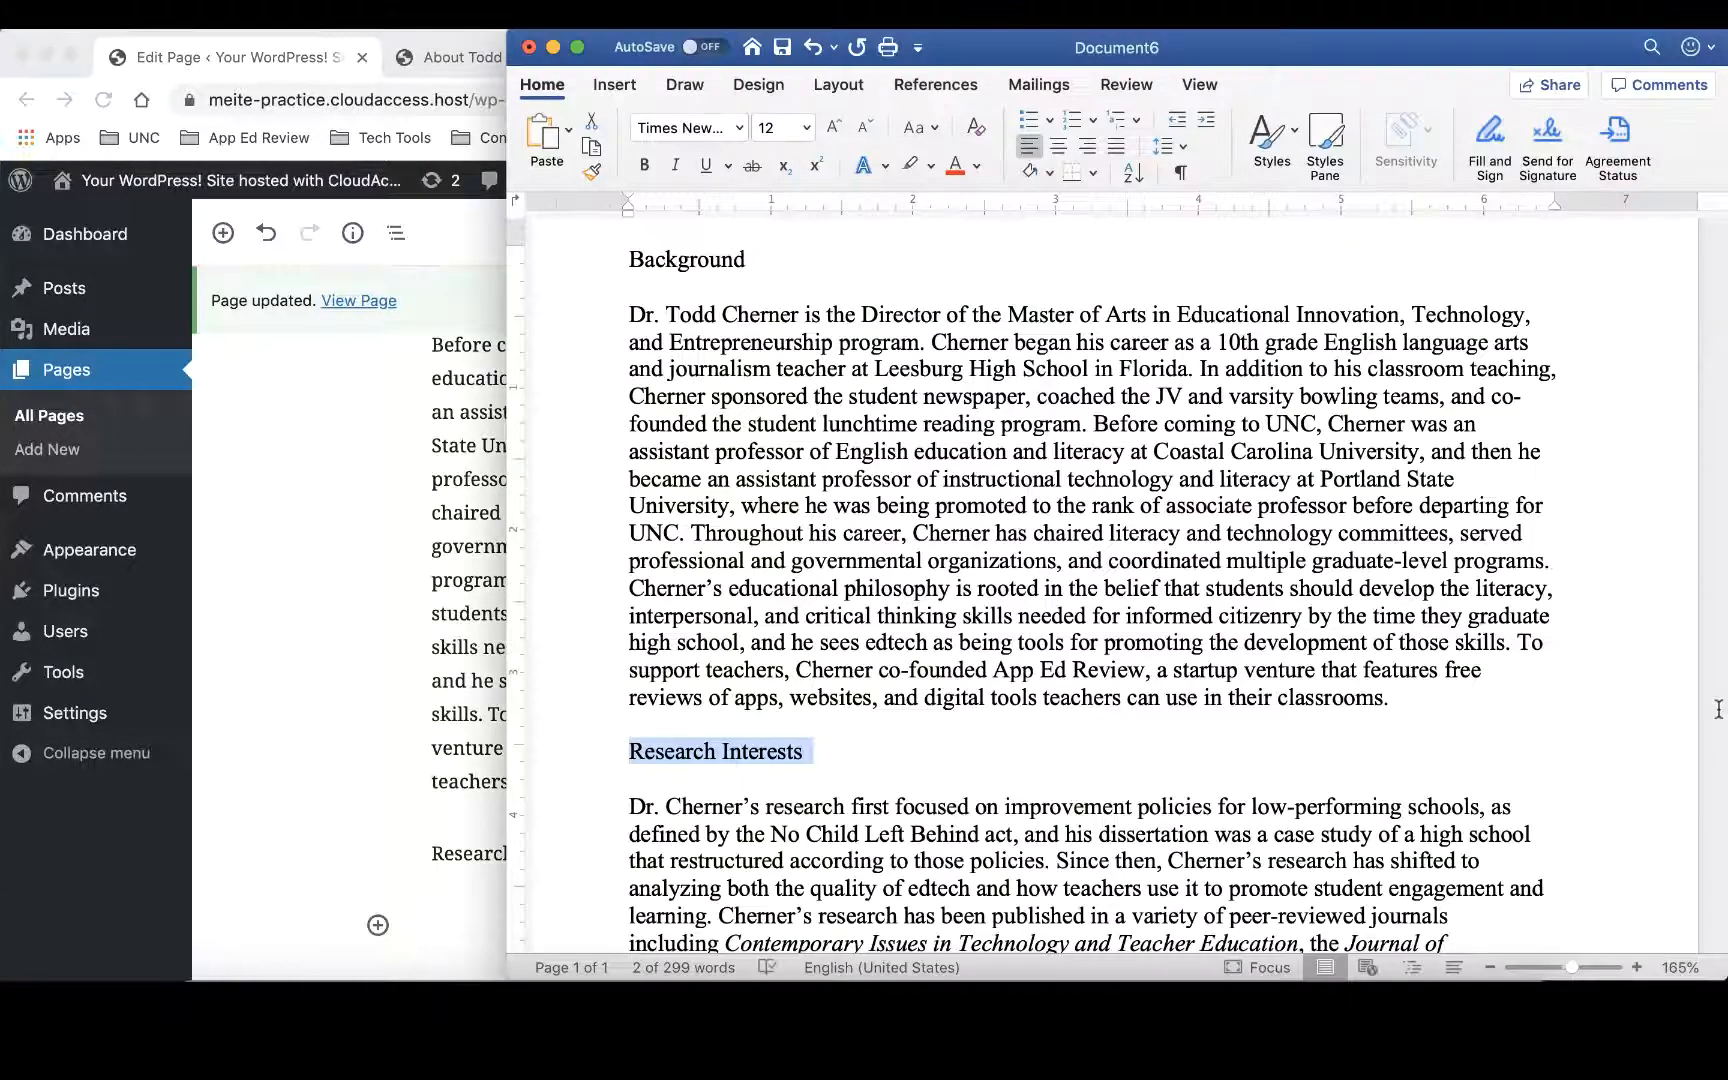
scroll(1700, 710, "down", 5)
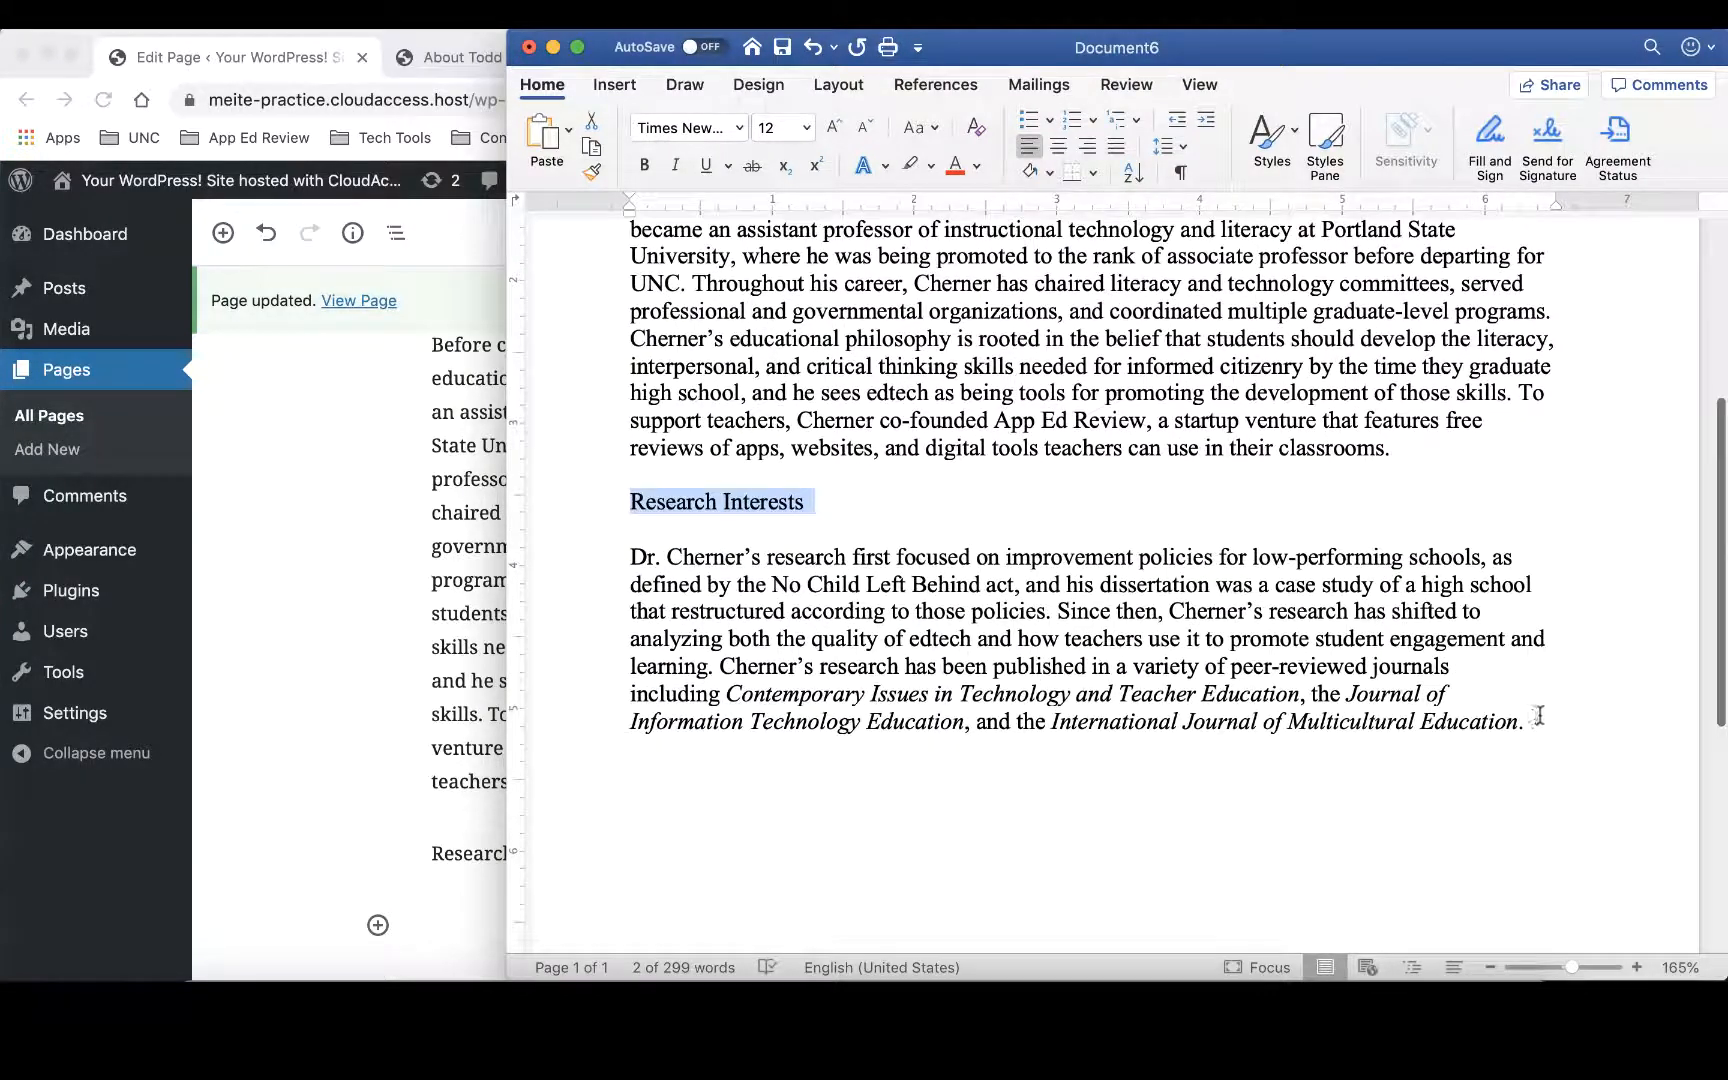
left_click_drag(1539, 715, 637, 563)
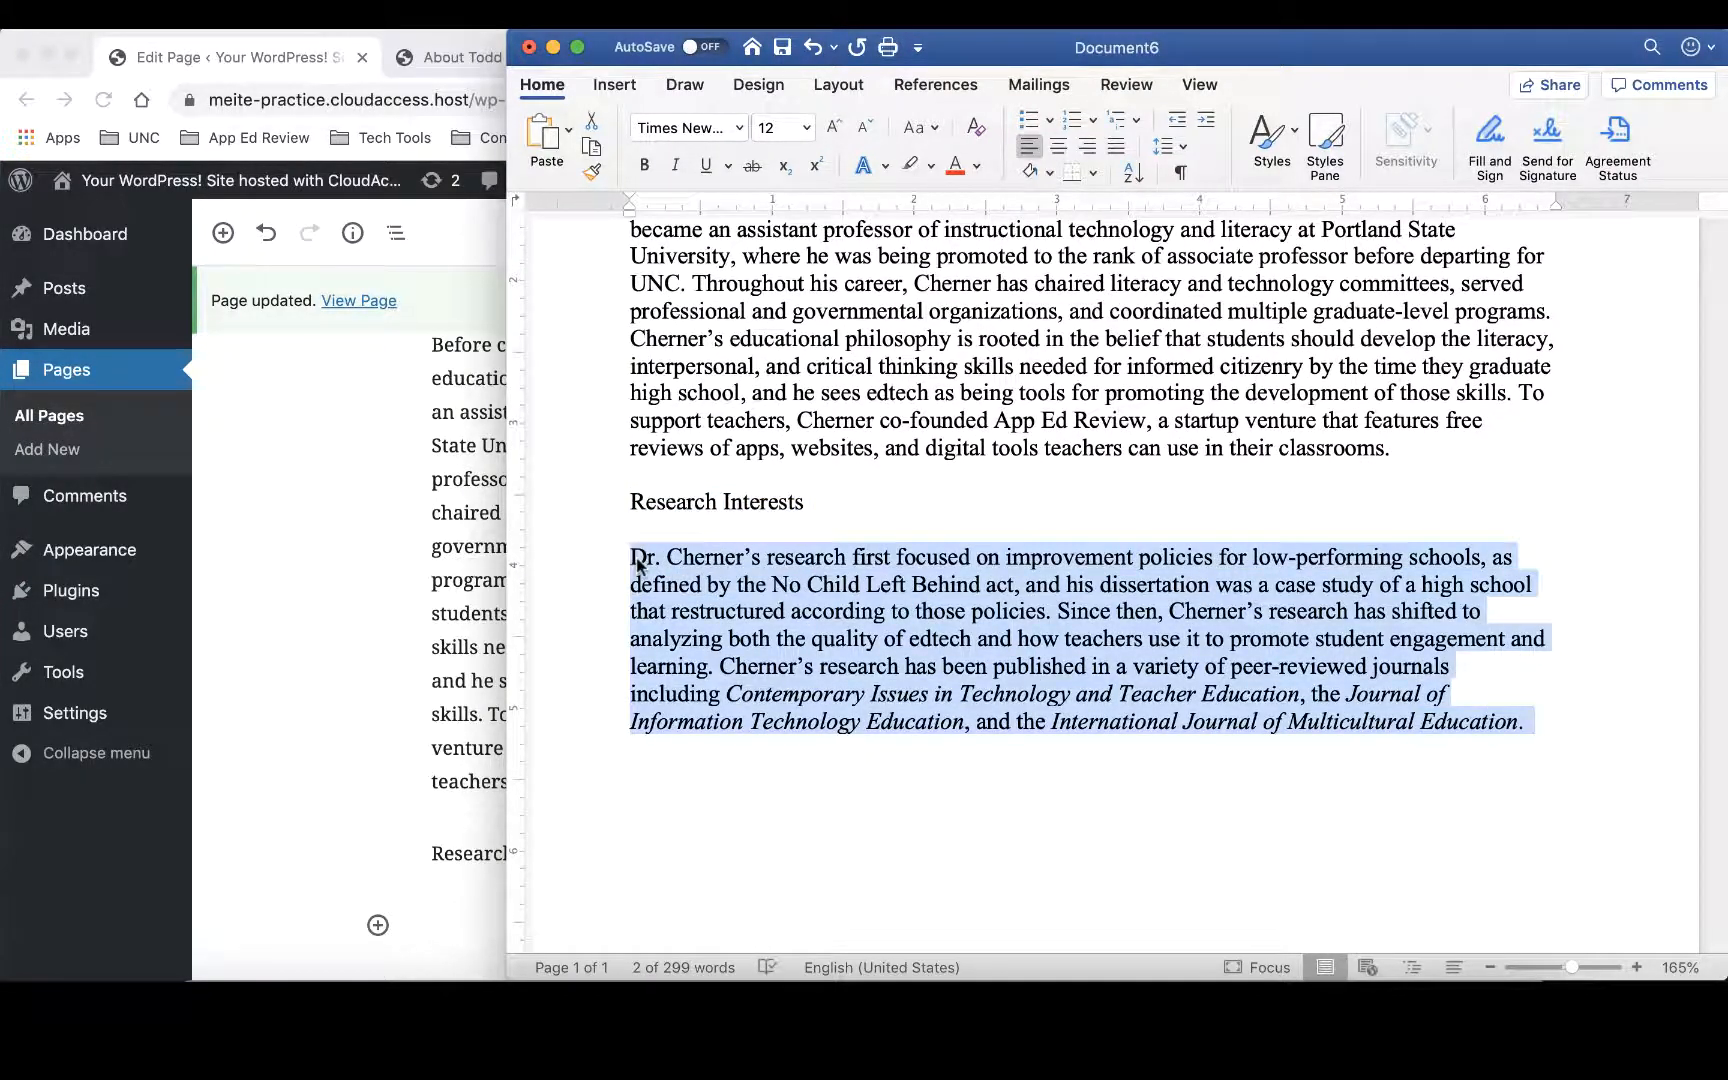
key("super+c")
left_click(440, 925)
key("super+v")
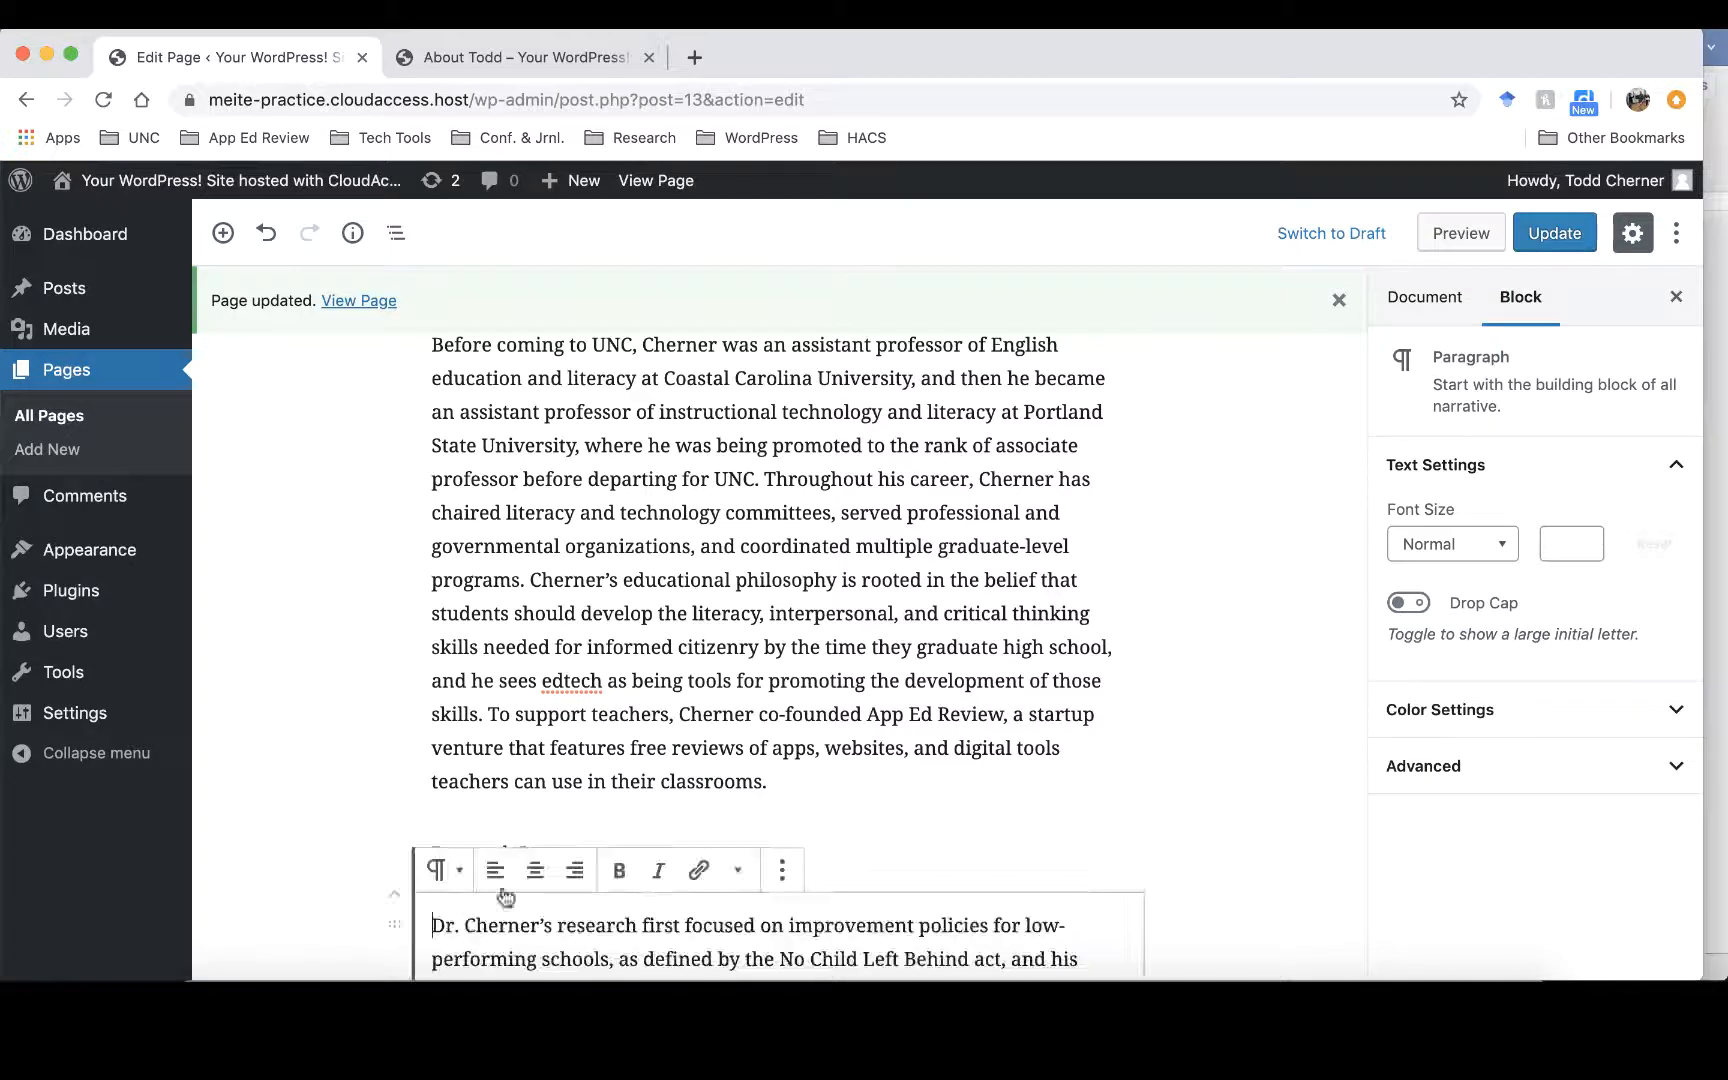
- Review the pasted blocks on the About page, from the "Background" heading down to the research paragraph
scroll(826, 835, "down", 3)
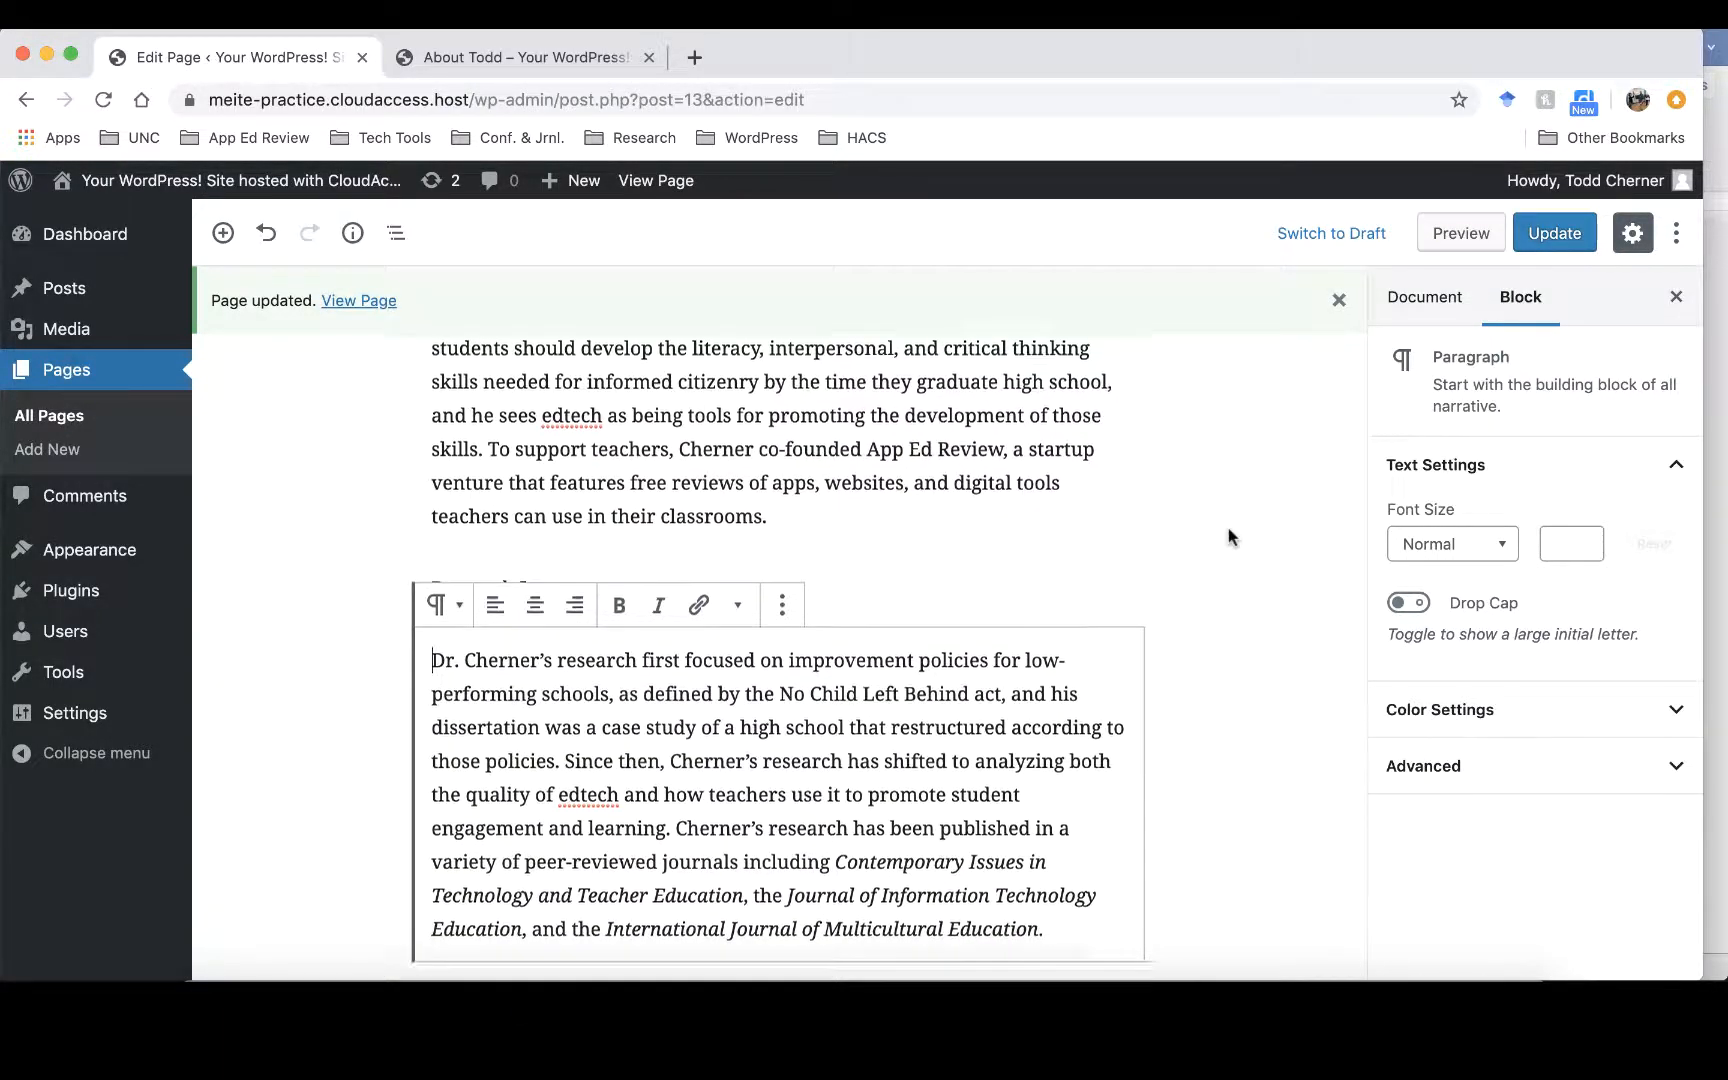
scroll(1230, 536, "up", 7)
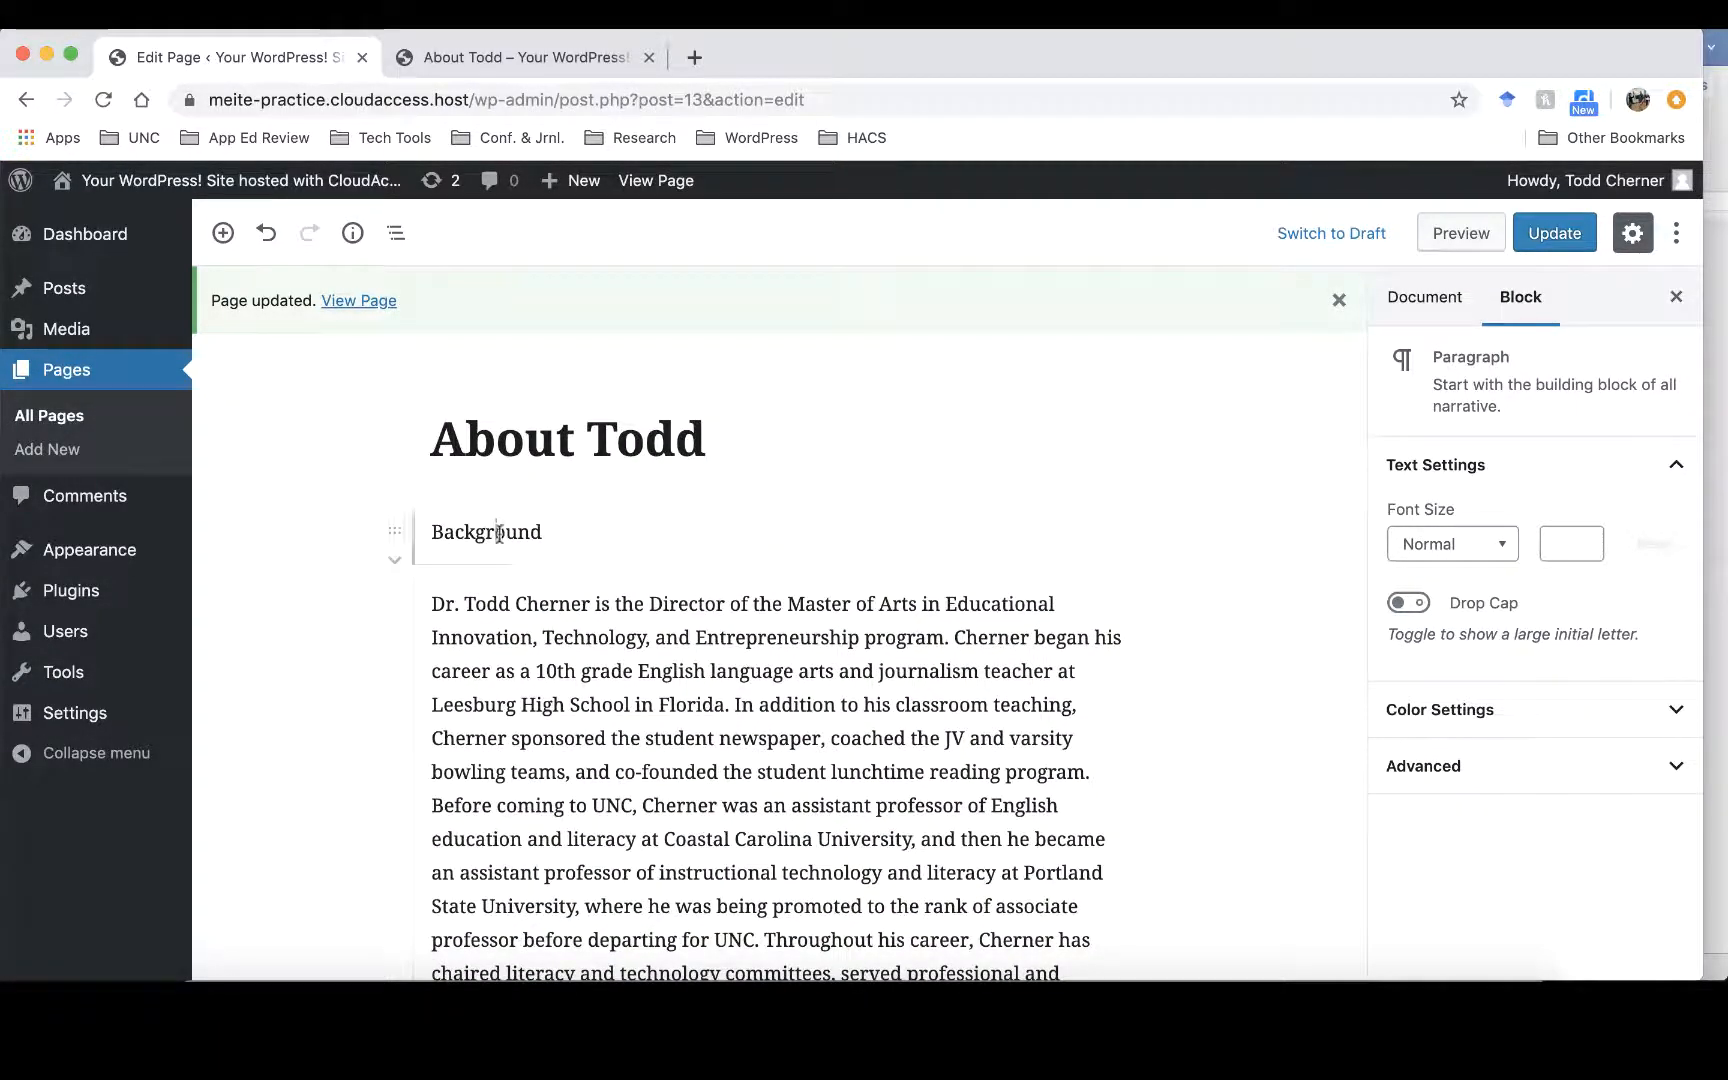
left_click(494, 531)
left_click(546, 738)
scroll(547, 740, "down", 8)
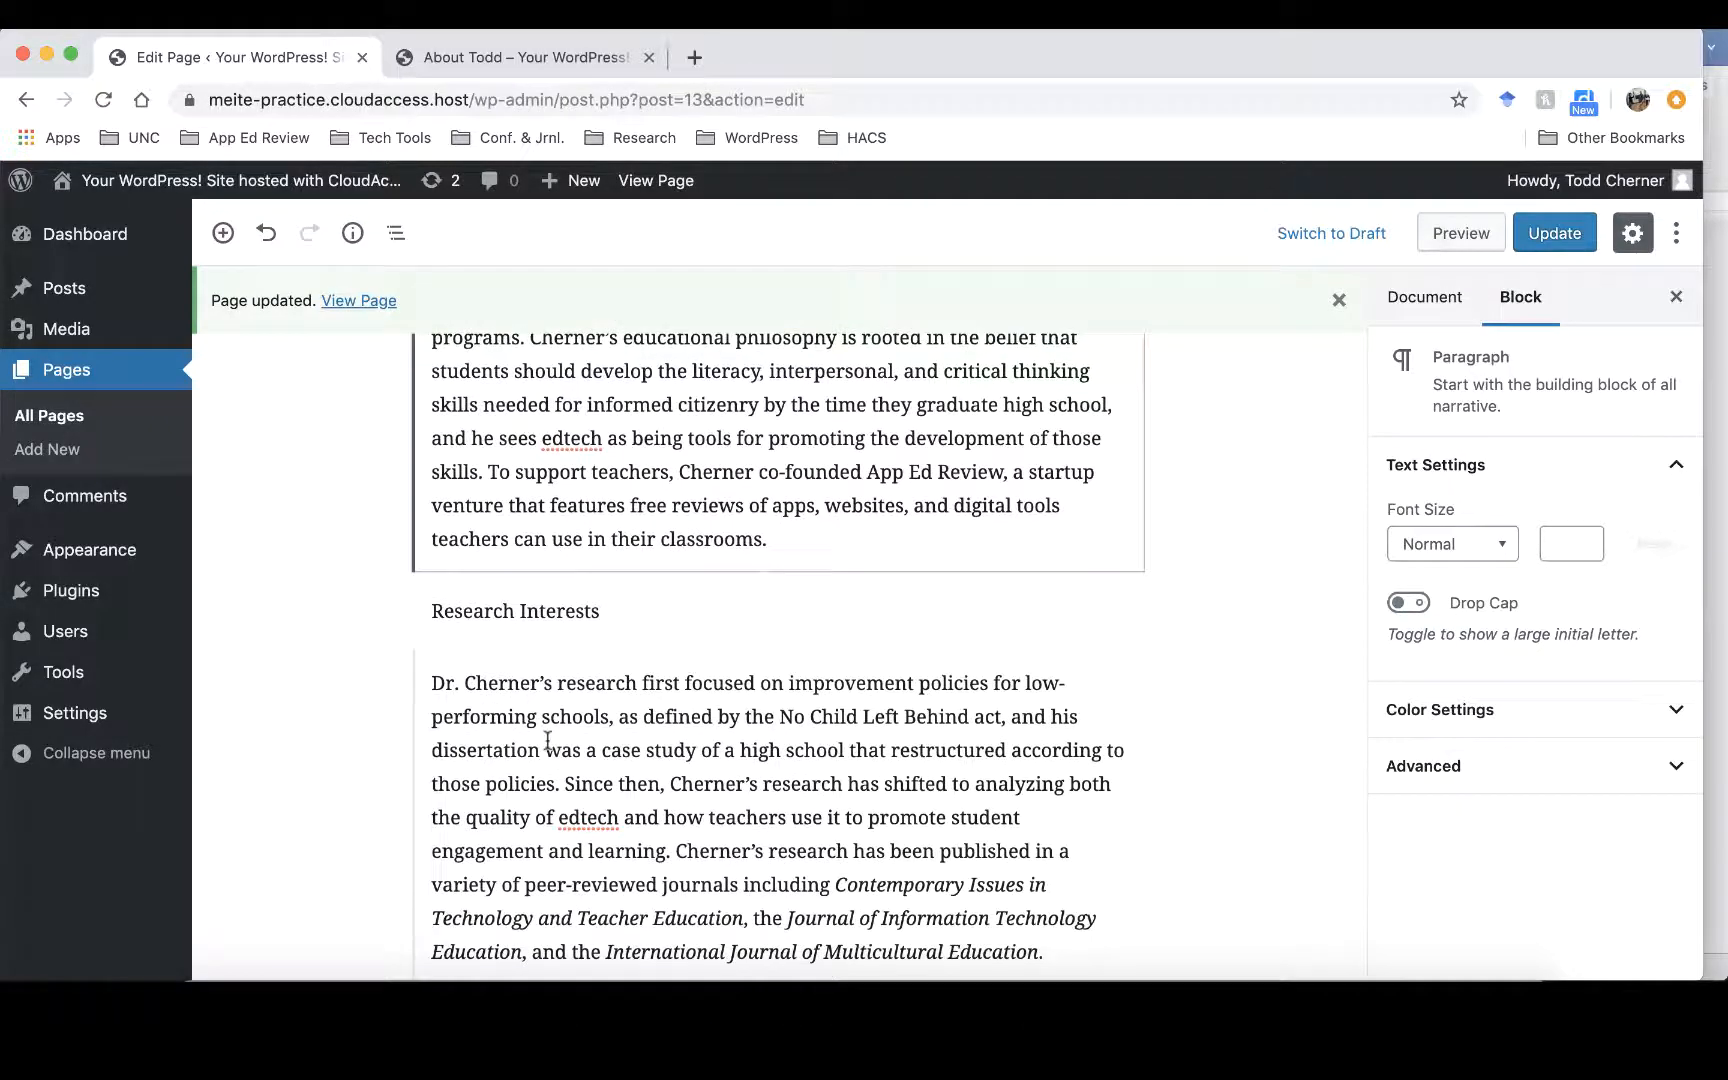
left_click(537, 609)
scroll(535, 612, "up", 8)
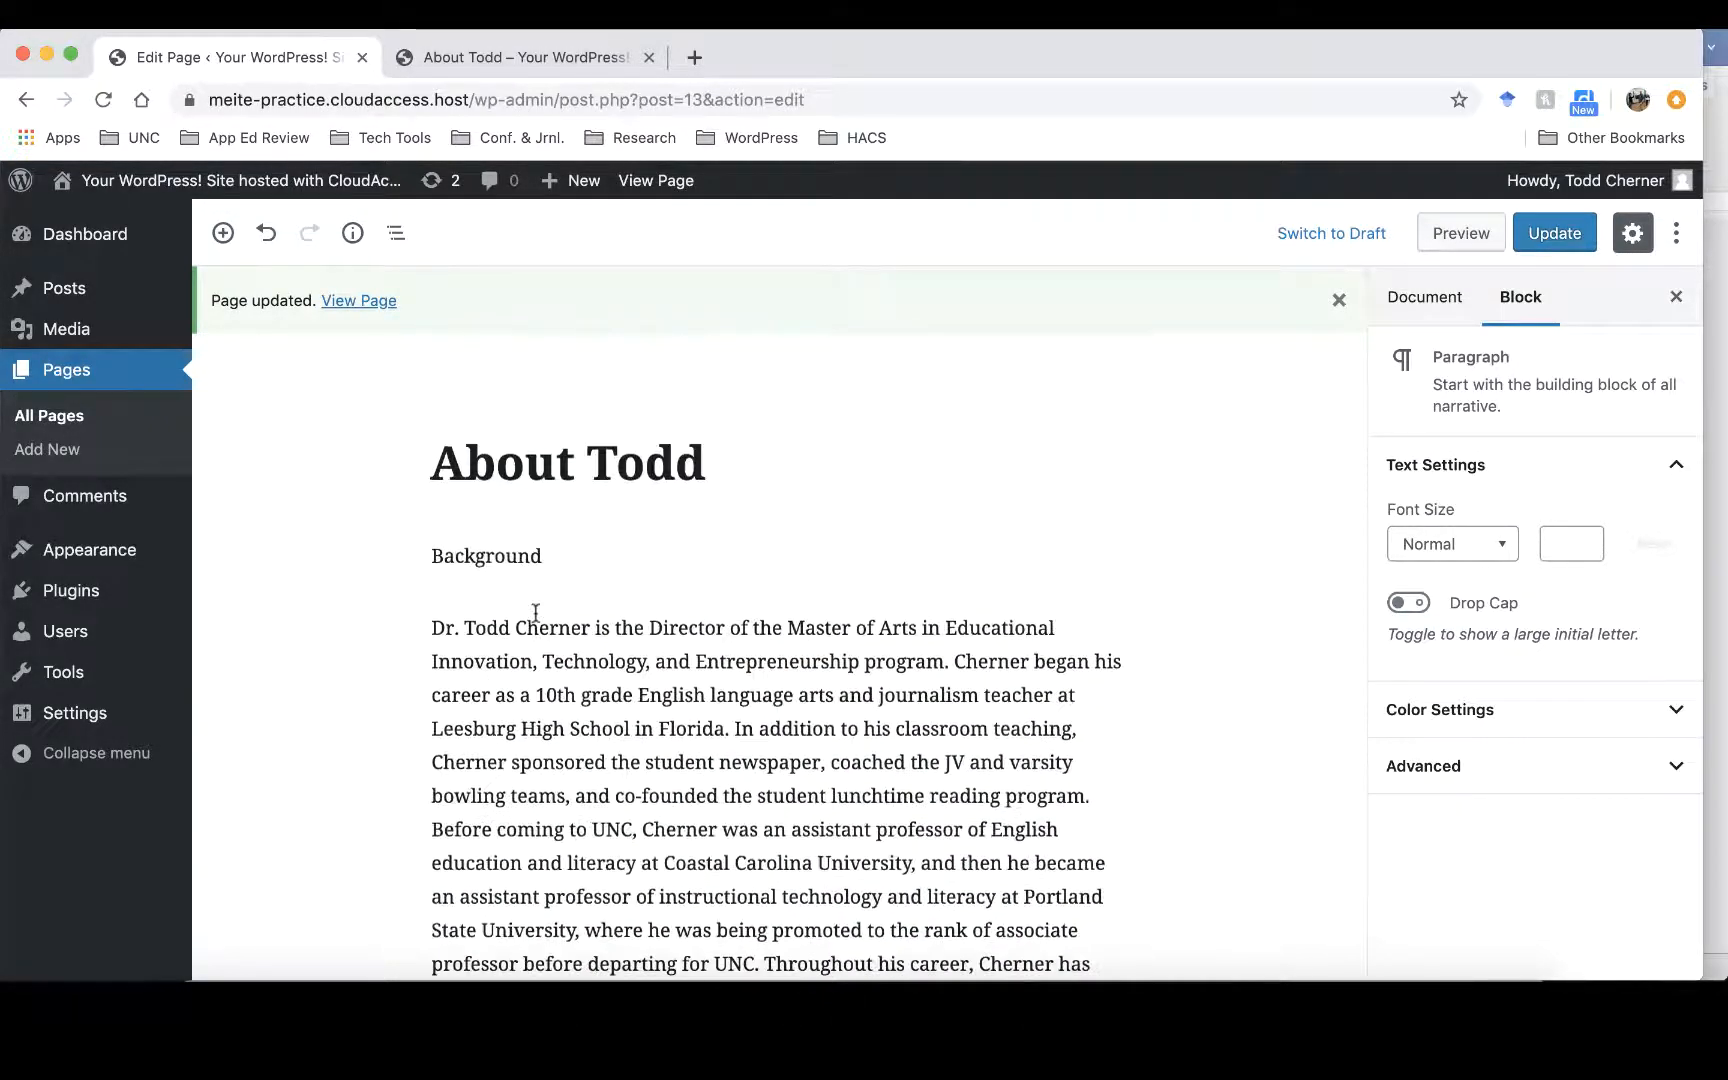
left_click(498, 554)
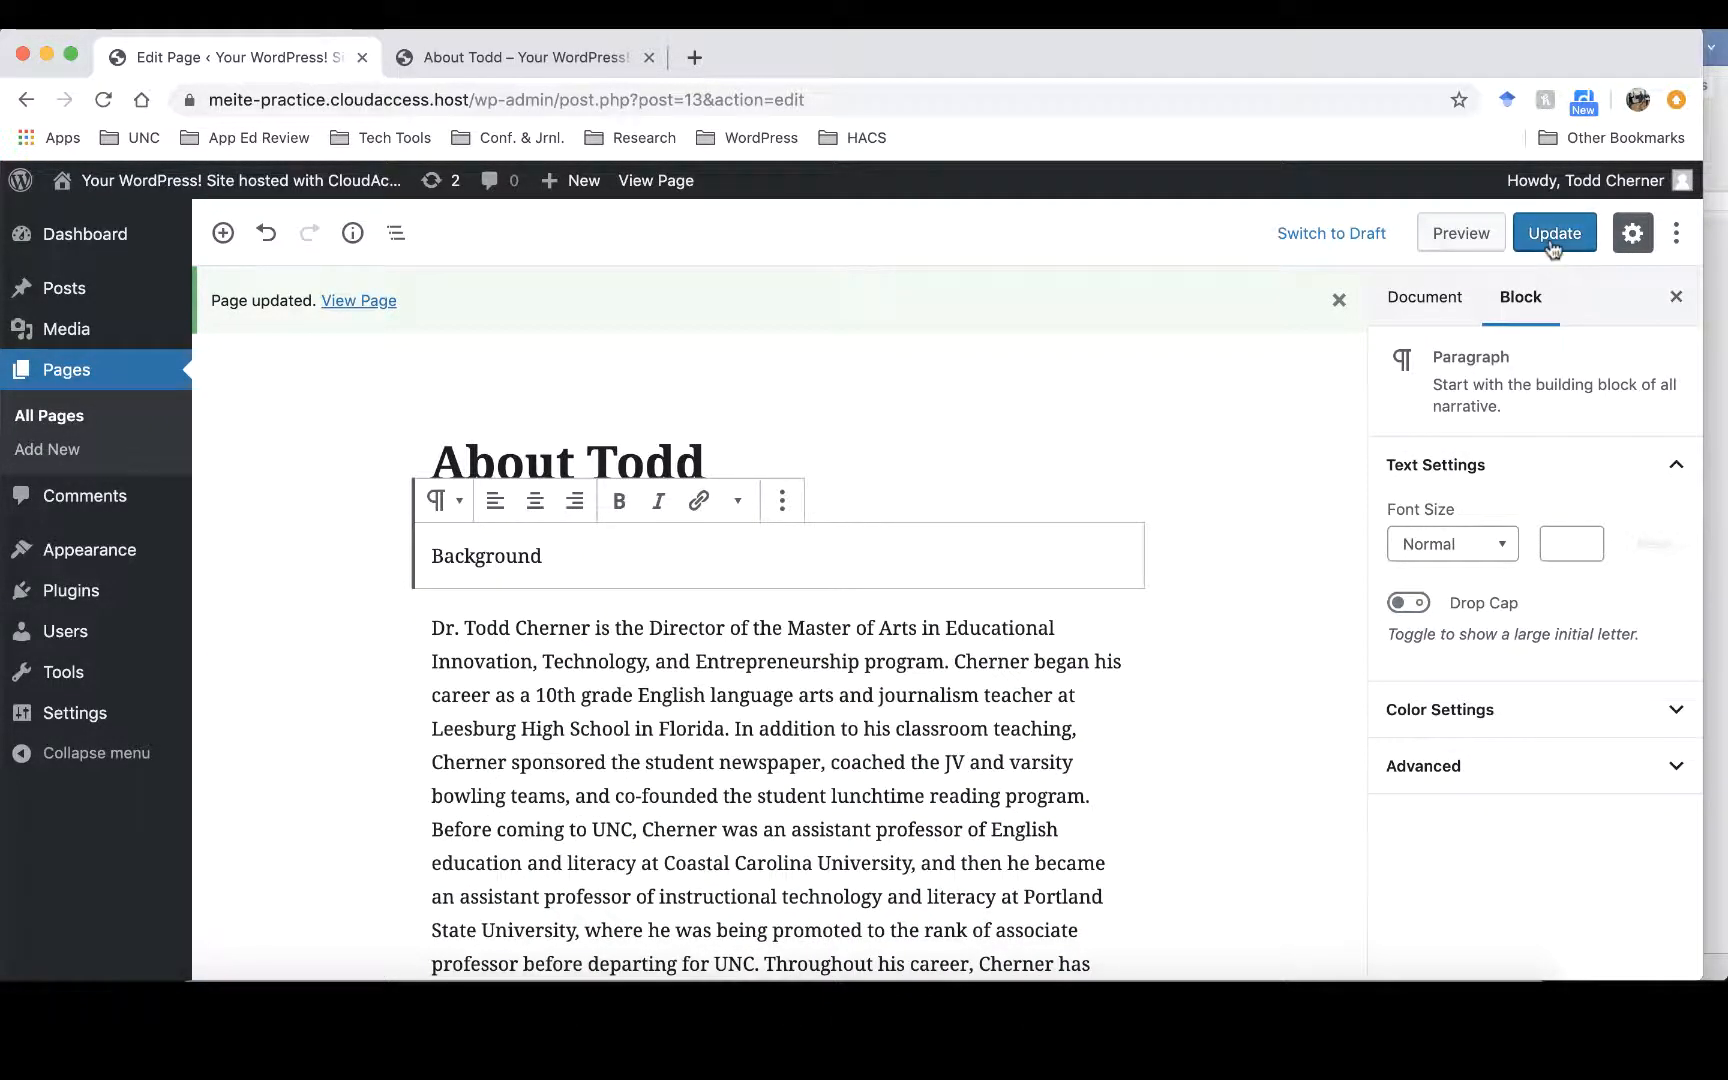
- Update the About page and reload its live version to check the pasted sections
left_click(1553, 240)
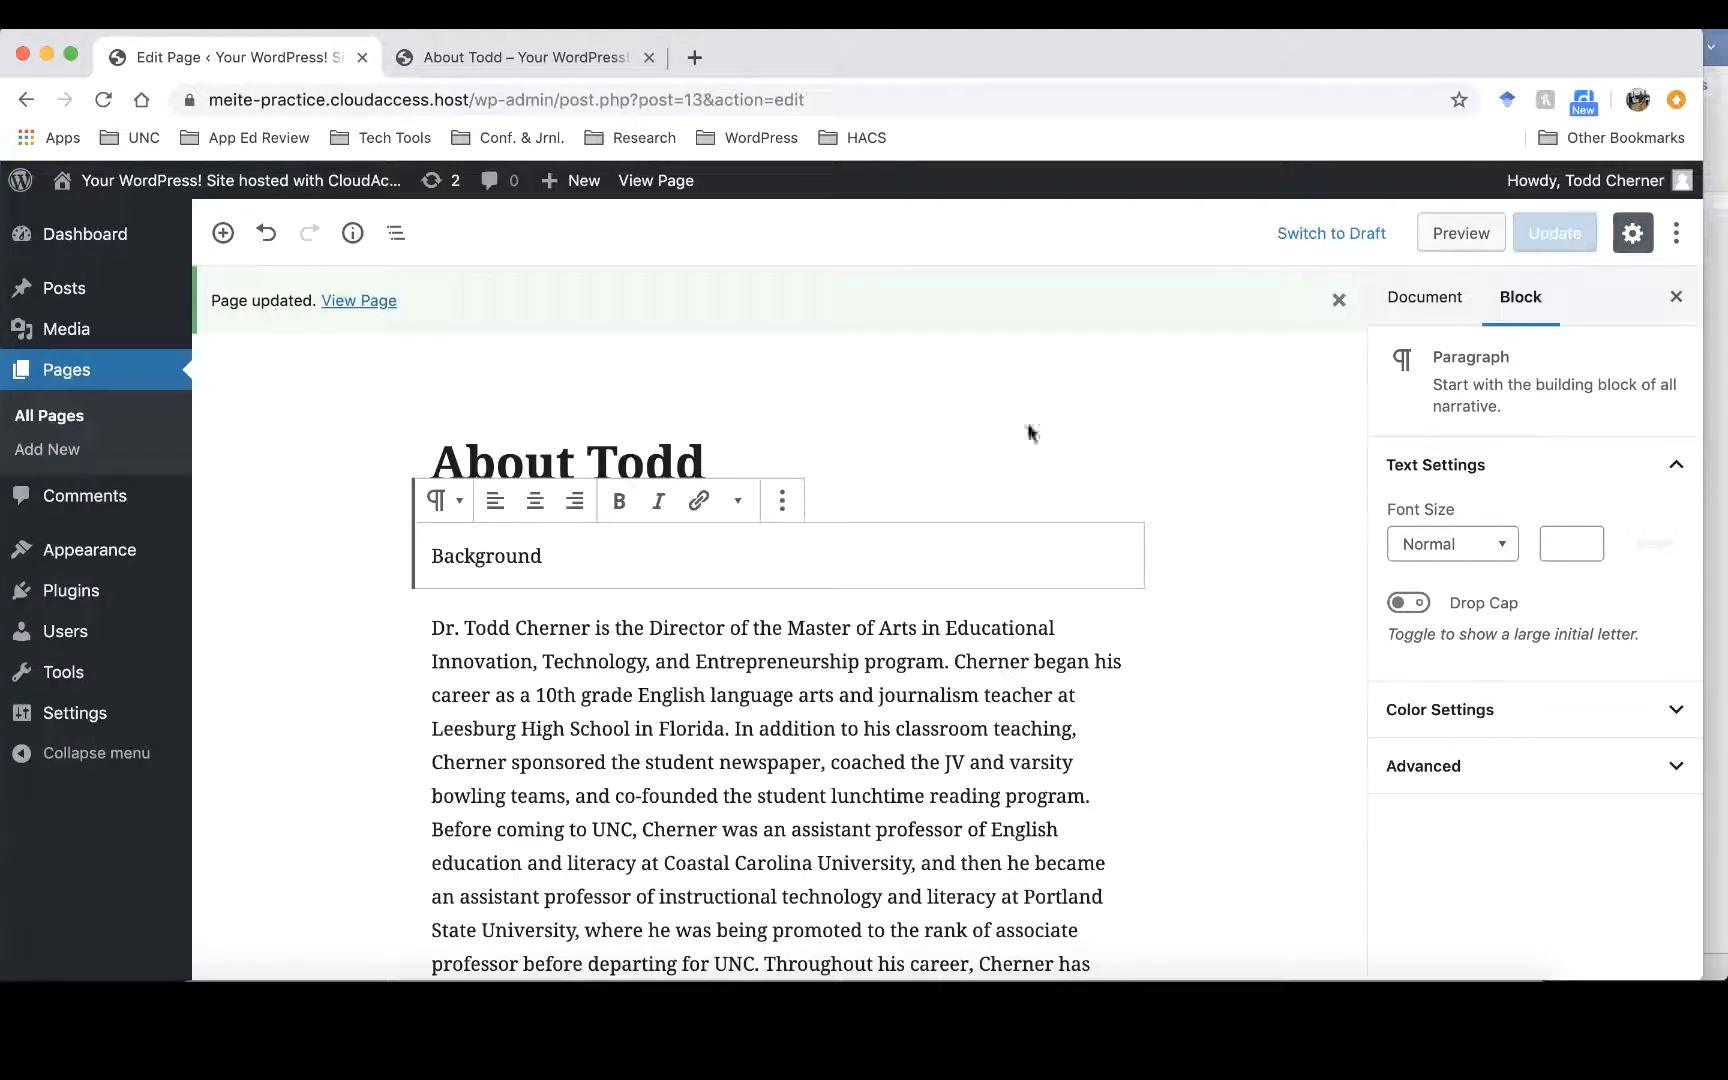
left_click(521, 60)
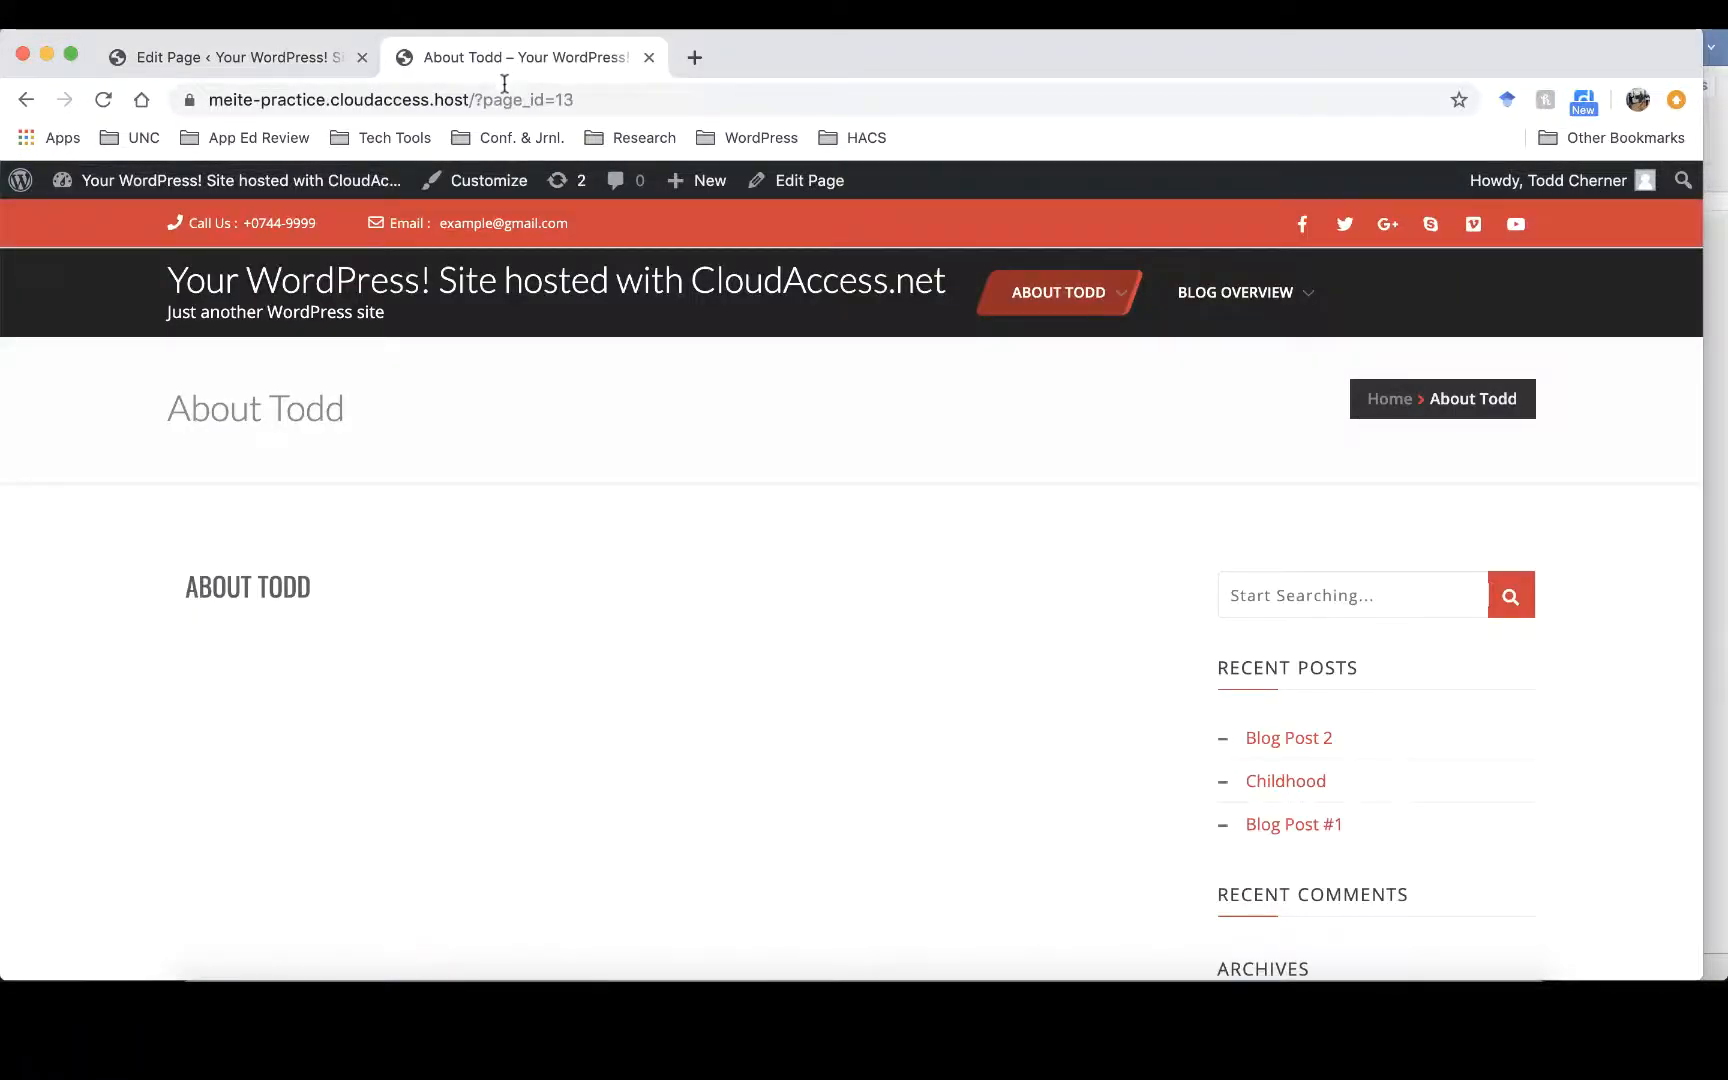
left_click(495, 99)
key("Return")
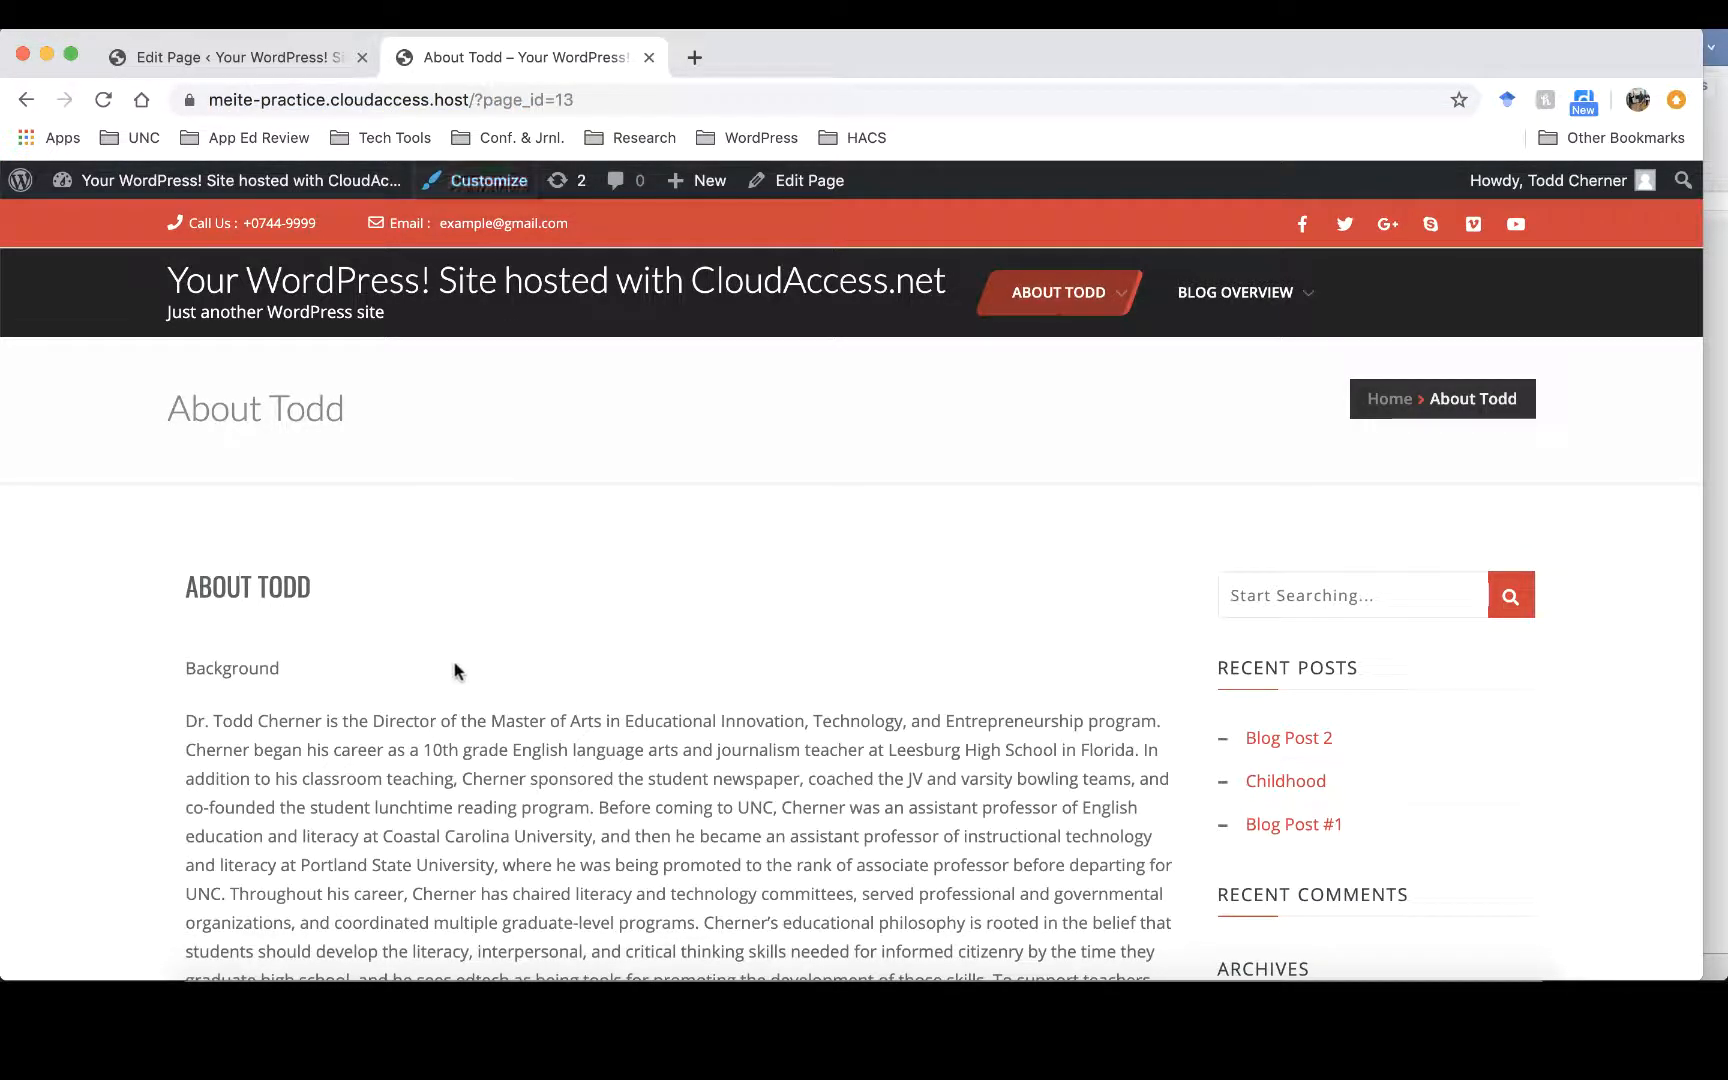
- Return to the page editor and transform the "Background" paragraph block into a Heading block
left_click(245, 63)
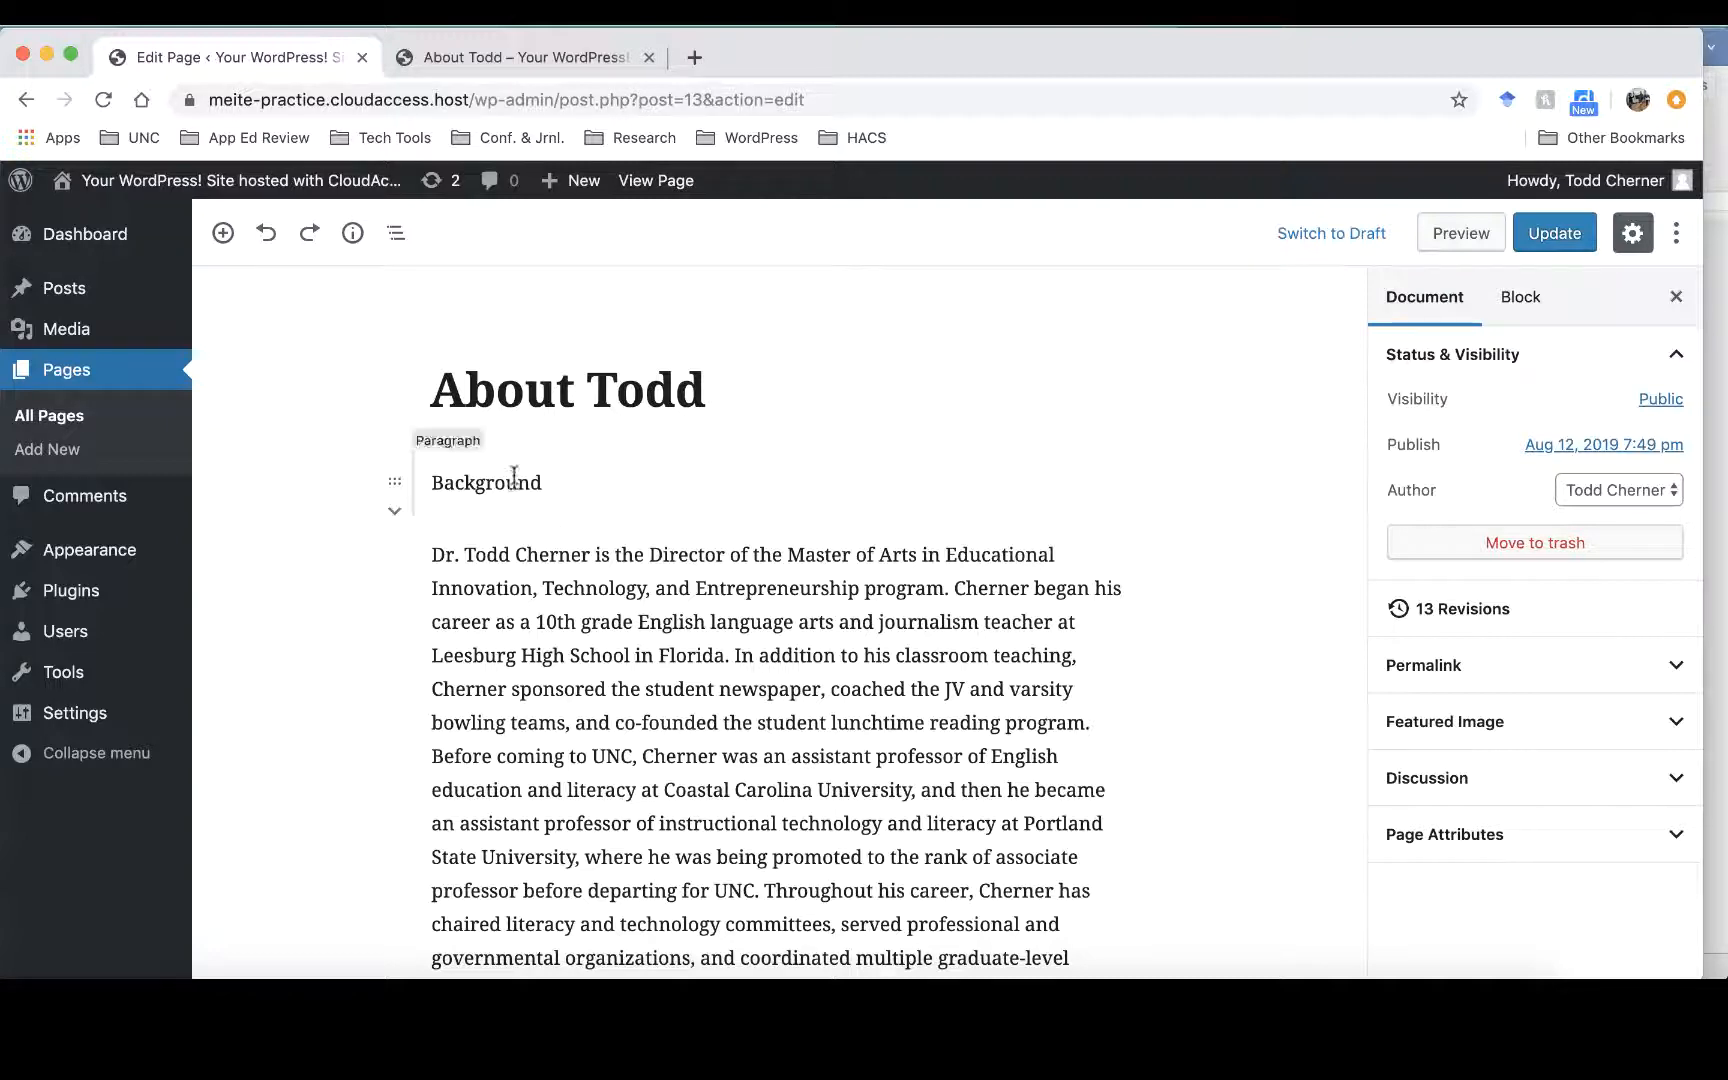
scroll(520, 770, "down", 5)
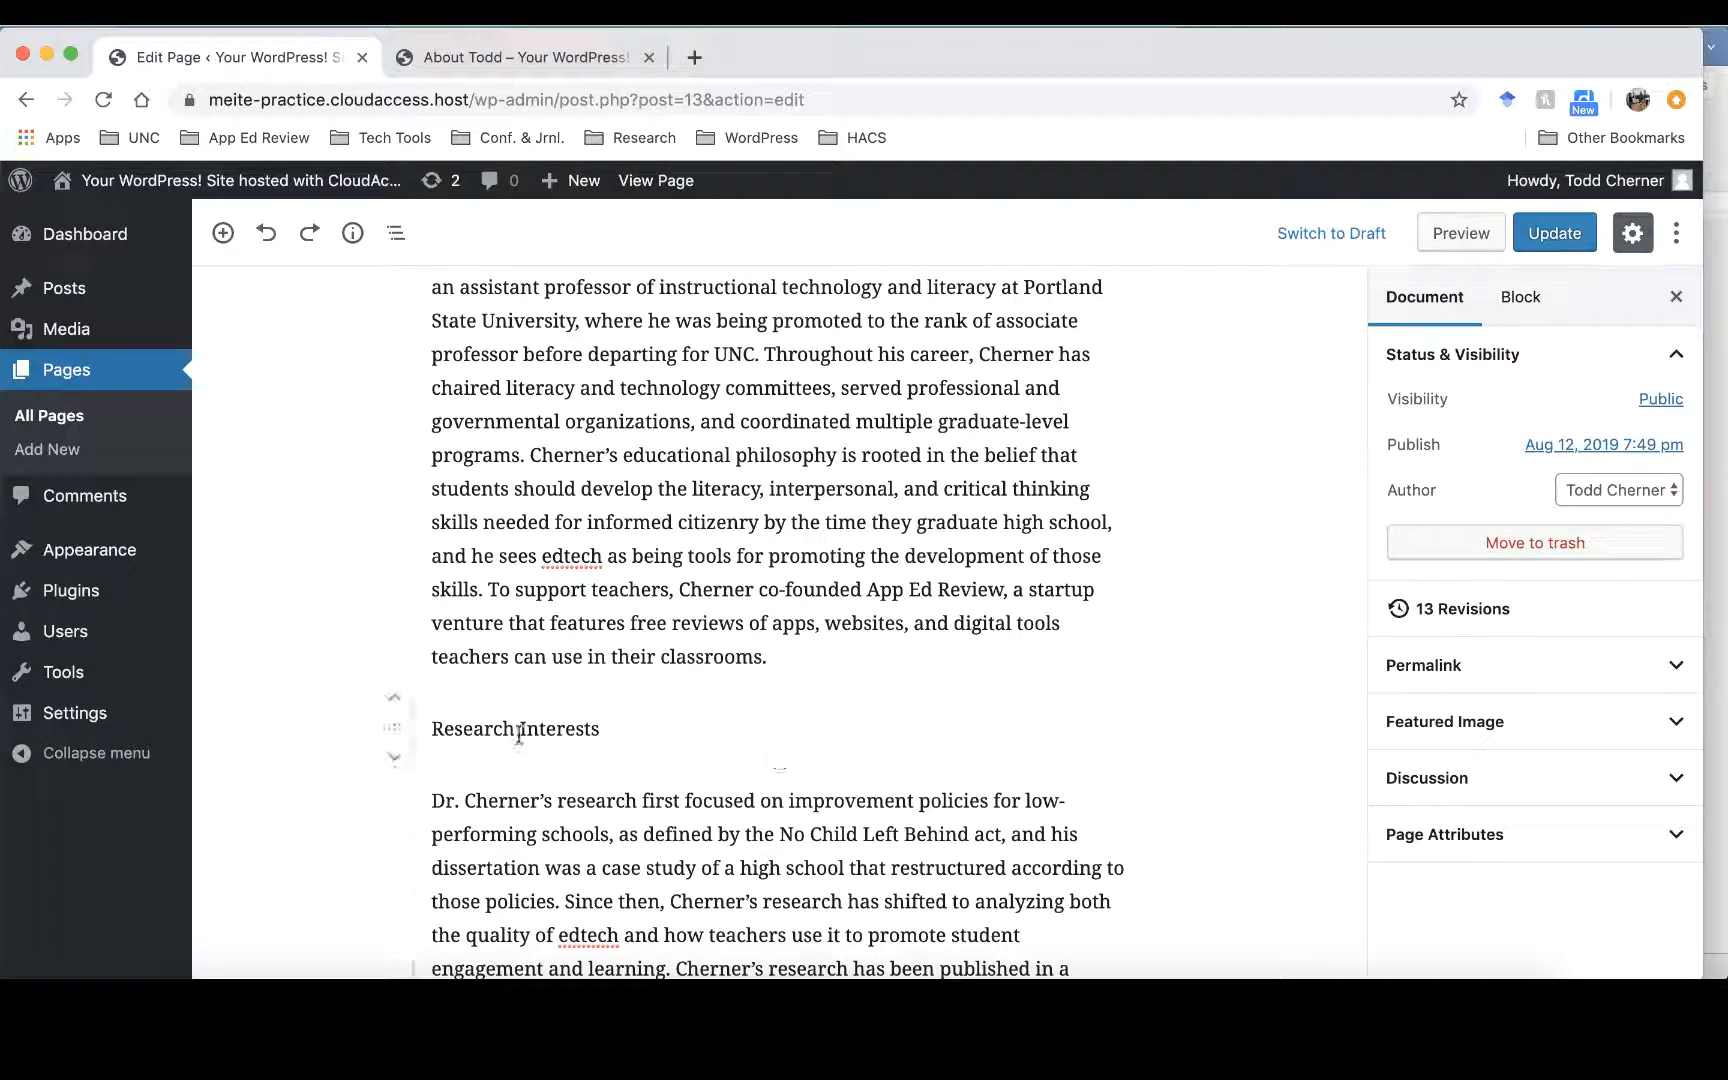
scroll(519, 760, "down", 2)
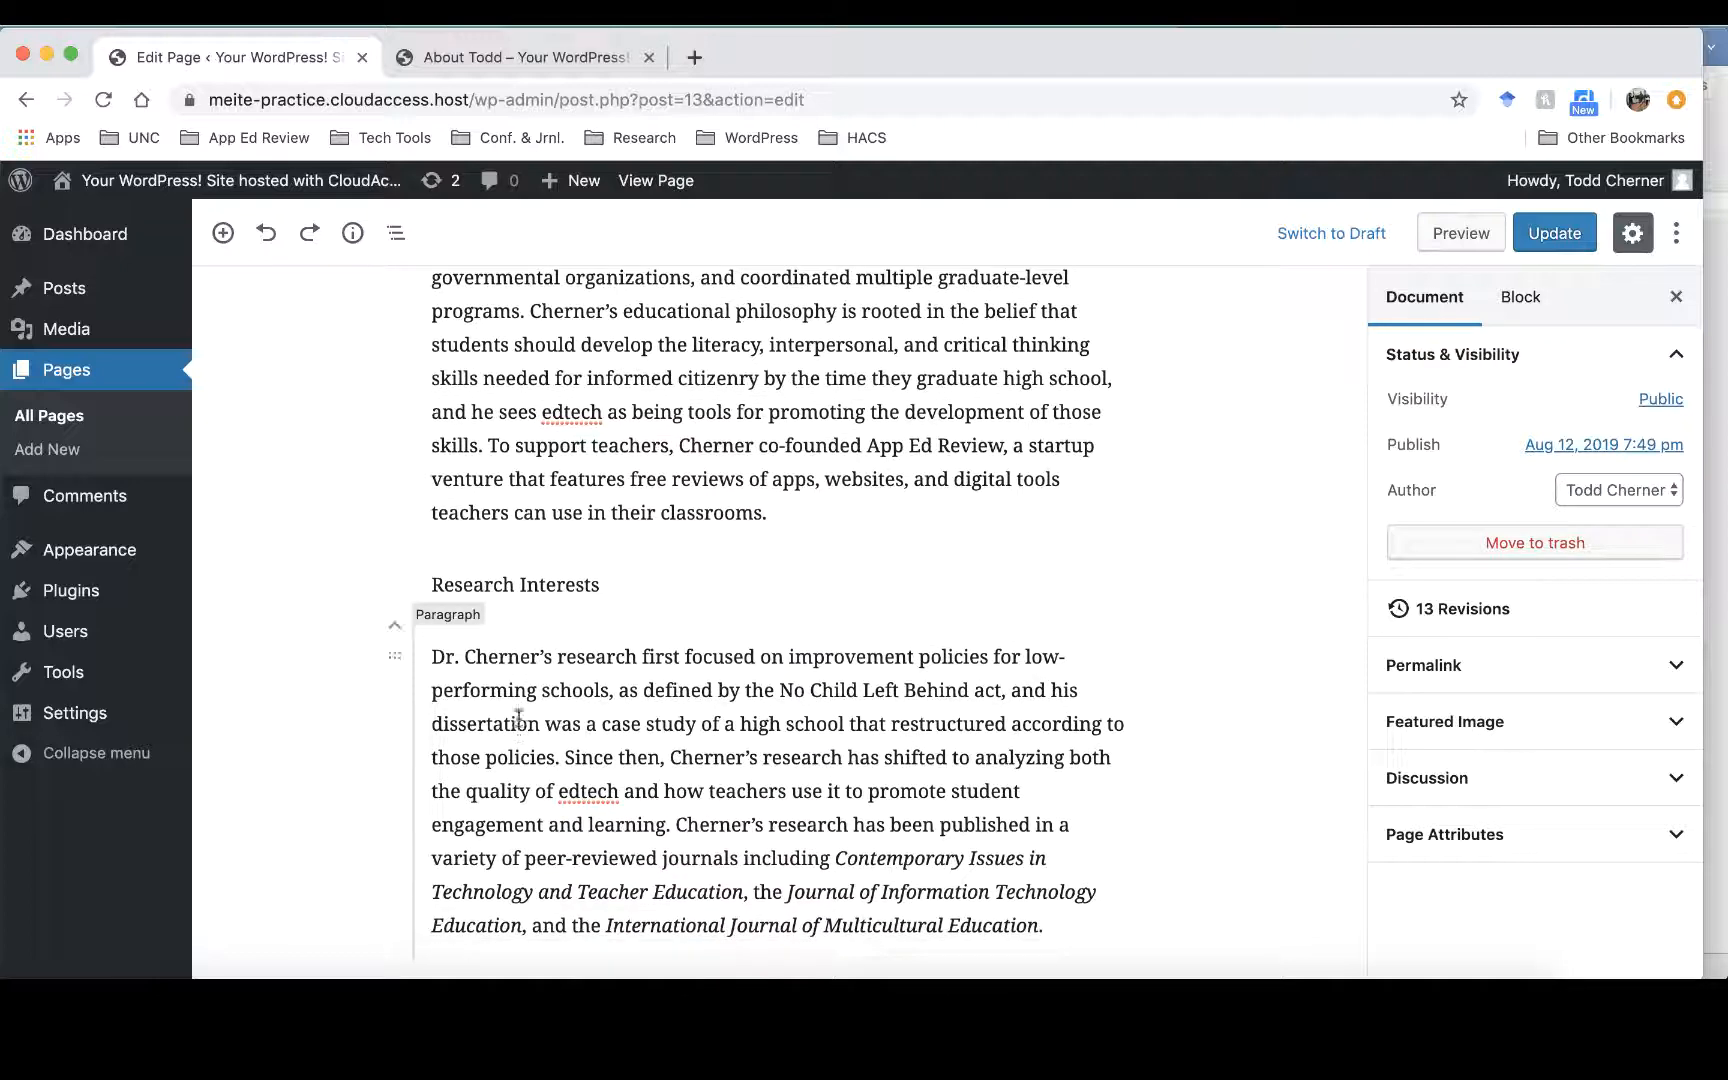
scroll(519, 711, "up", 8)
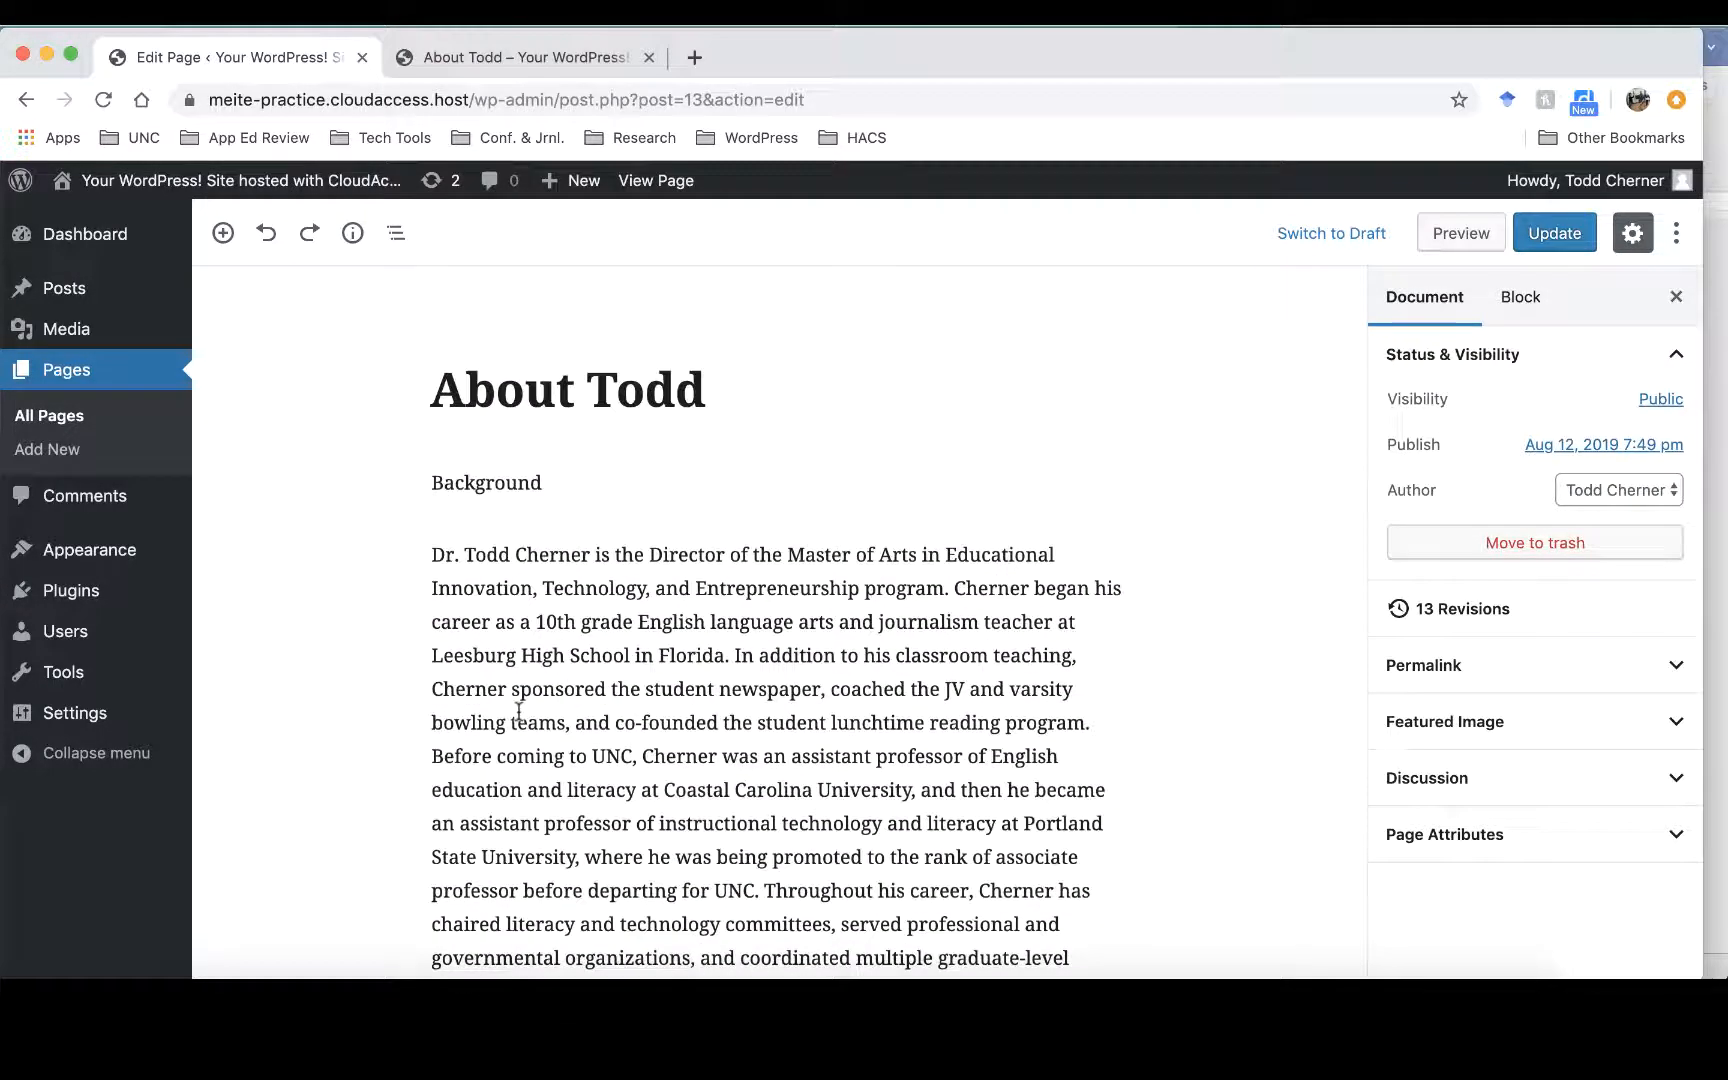
left_click(525, 485)
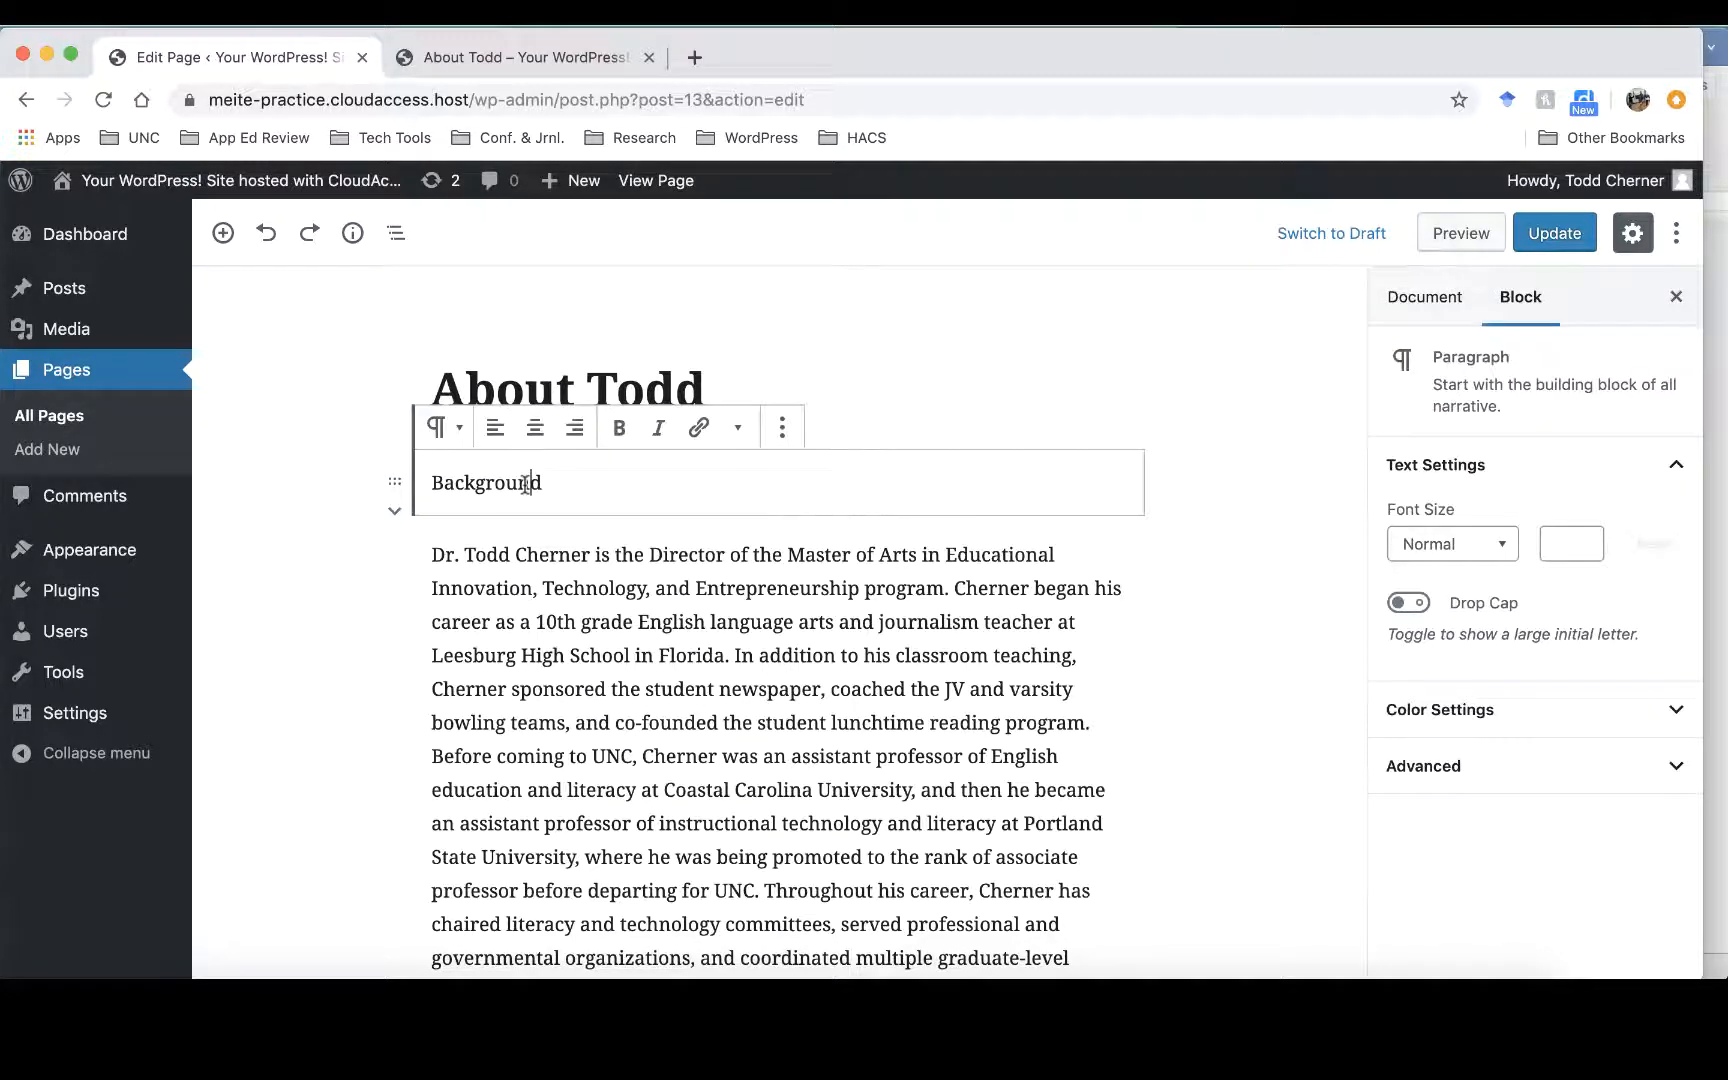
left_click_drag(545, 484, 360, 490)
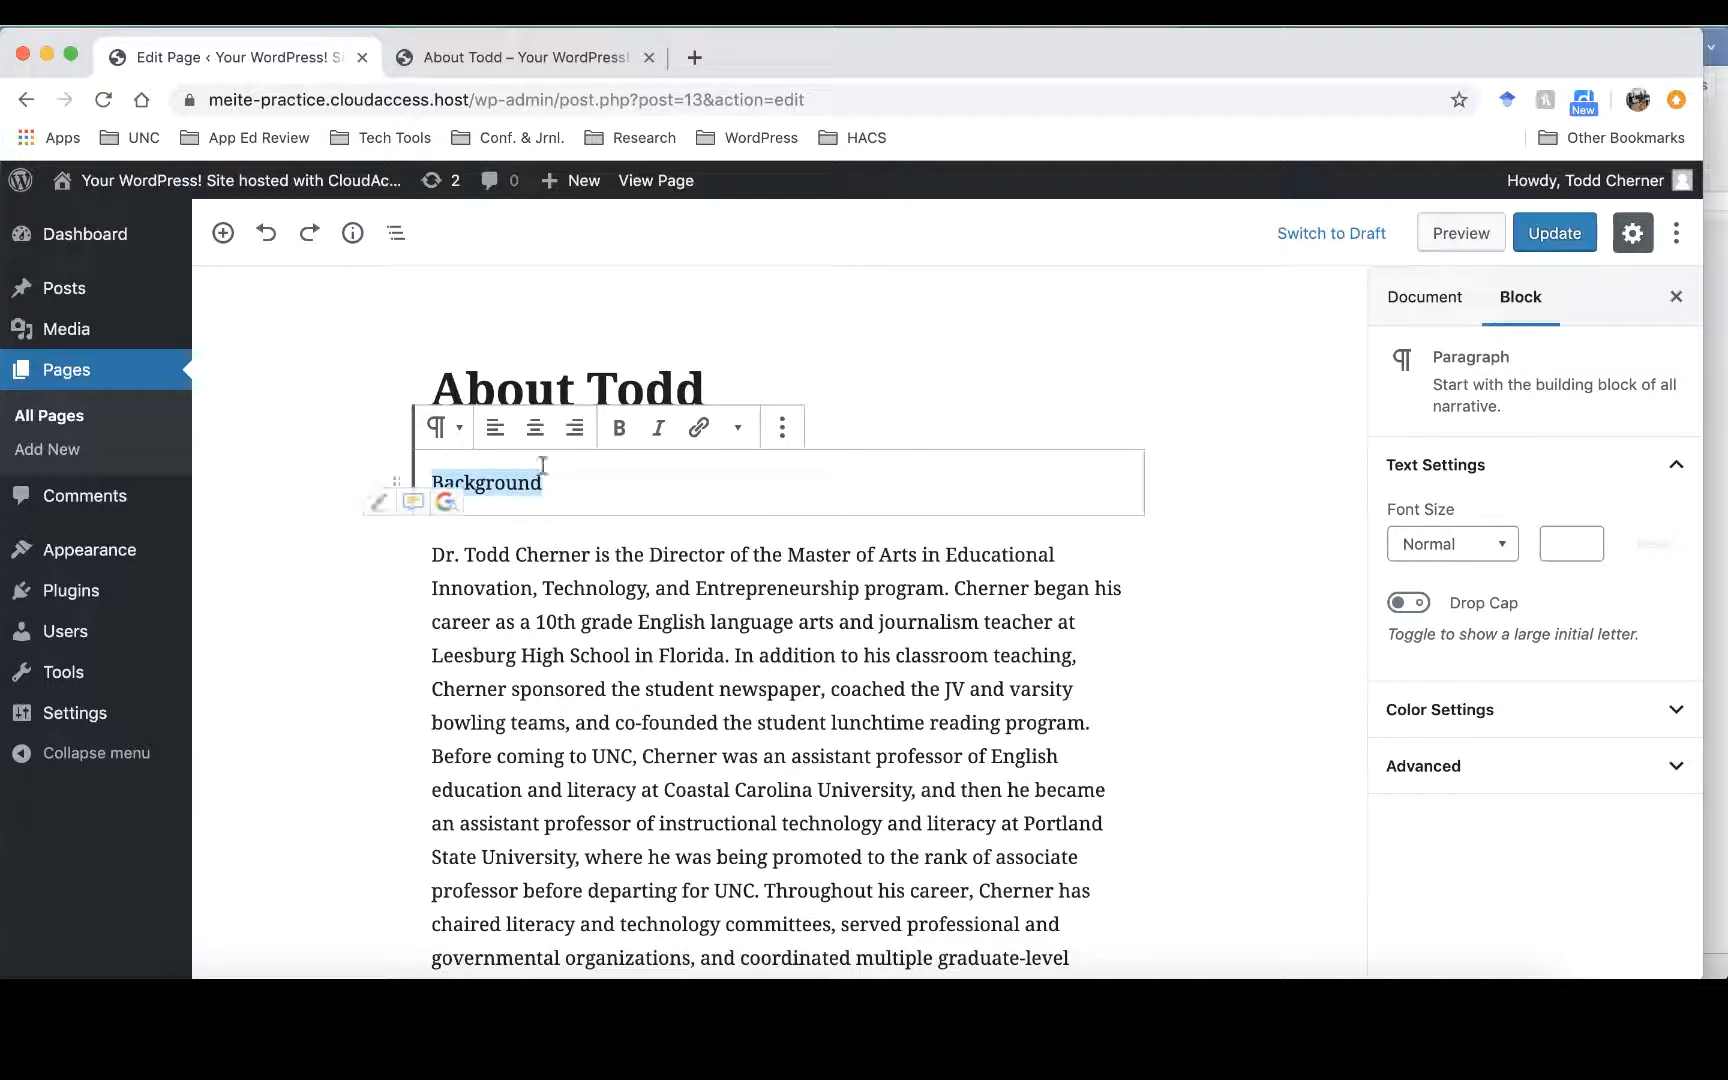
left_click(455, 431)
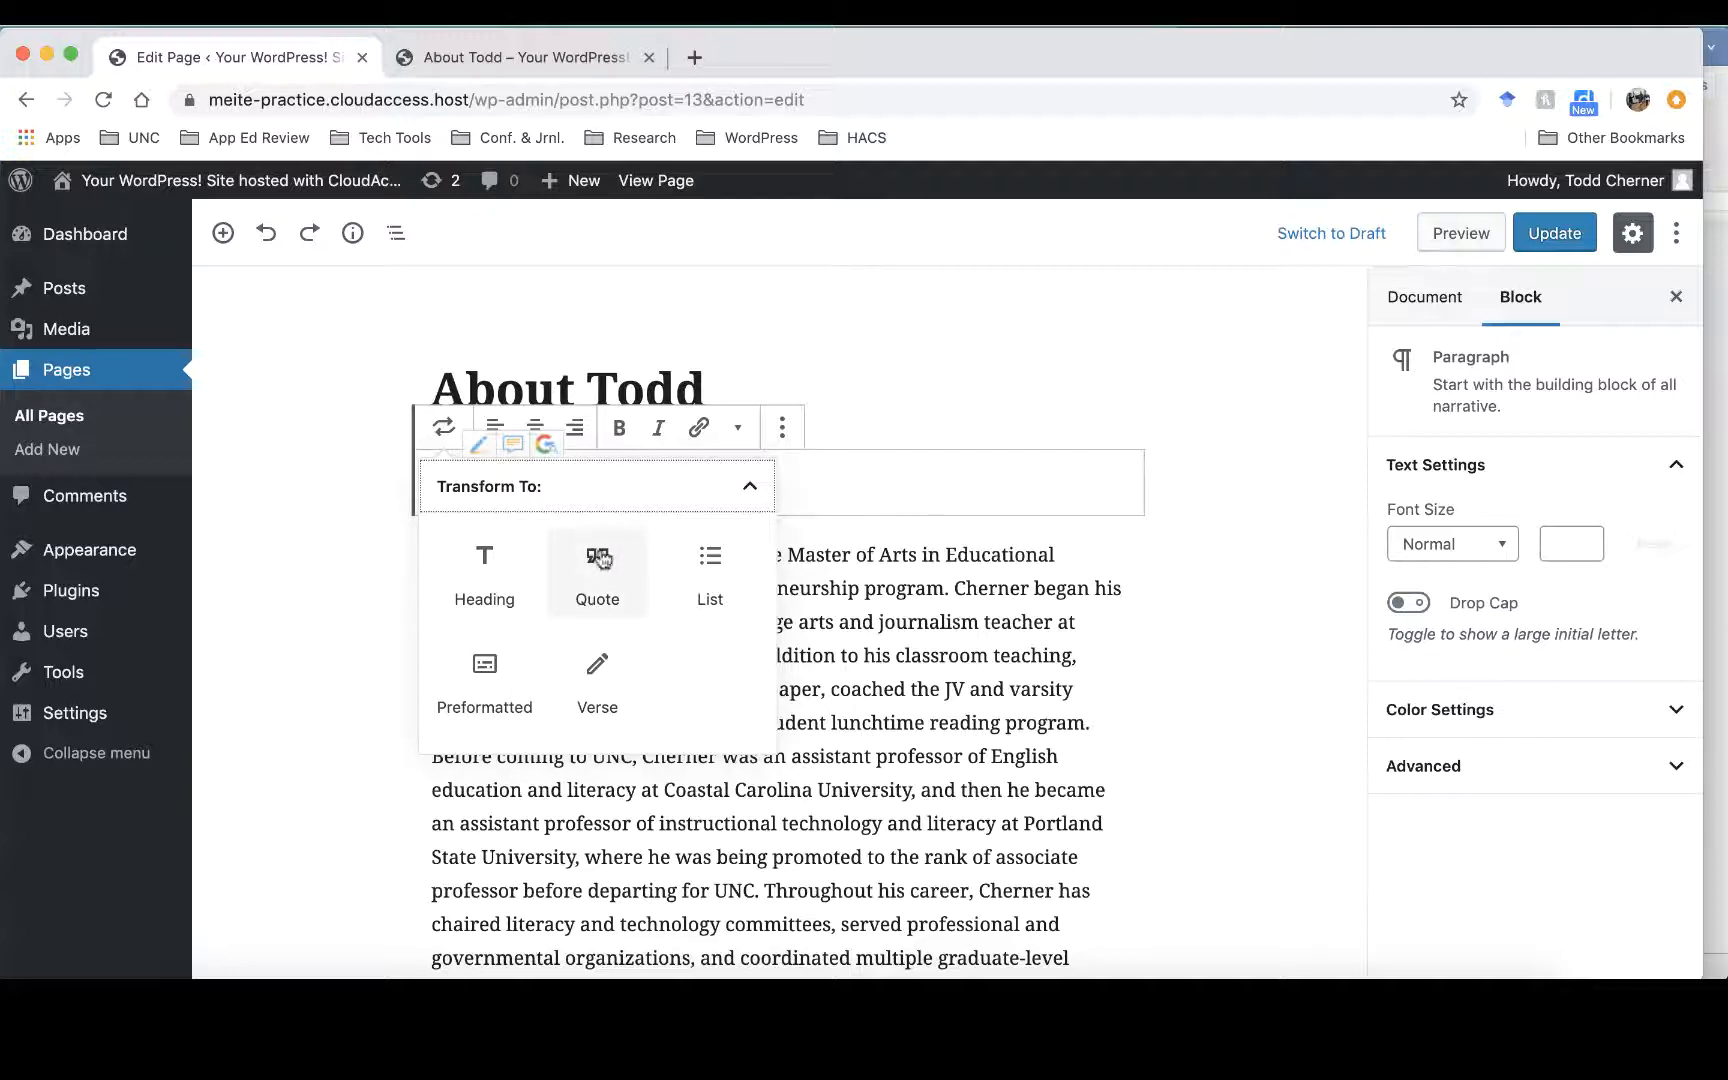
left_click(480, 572)
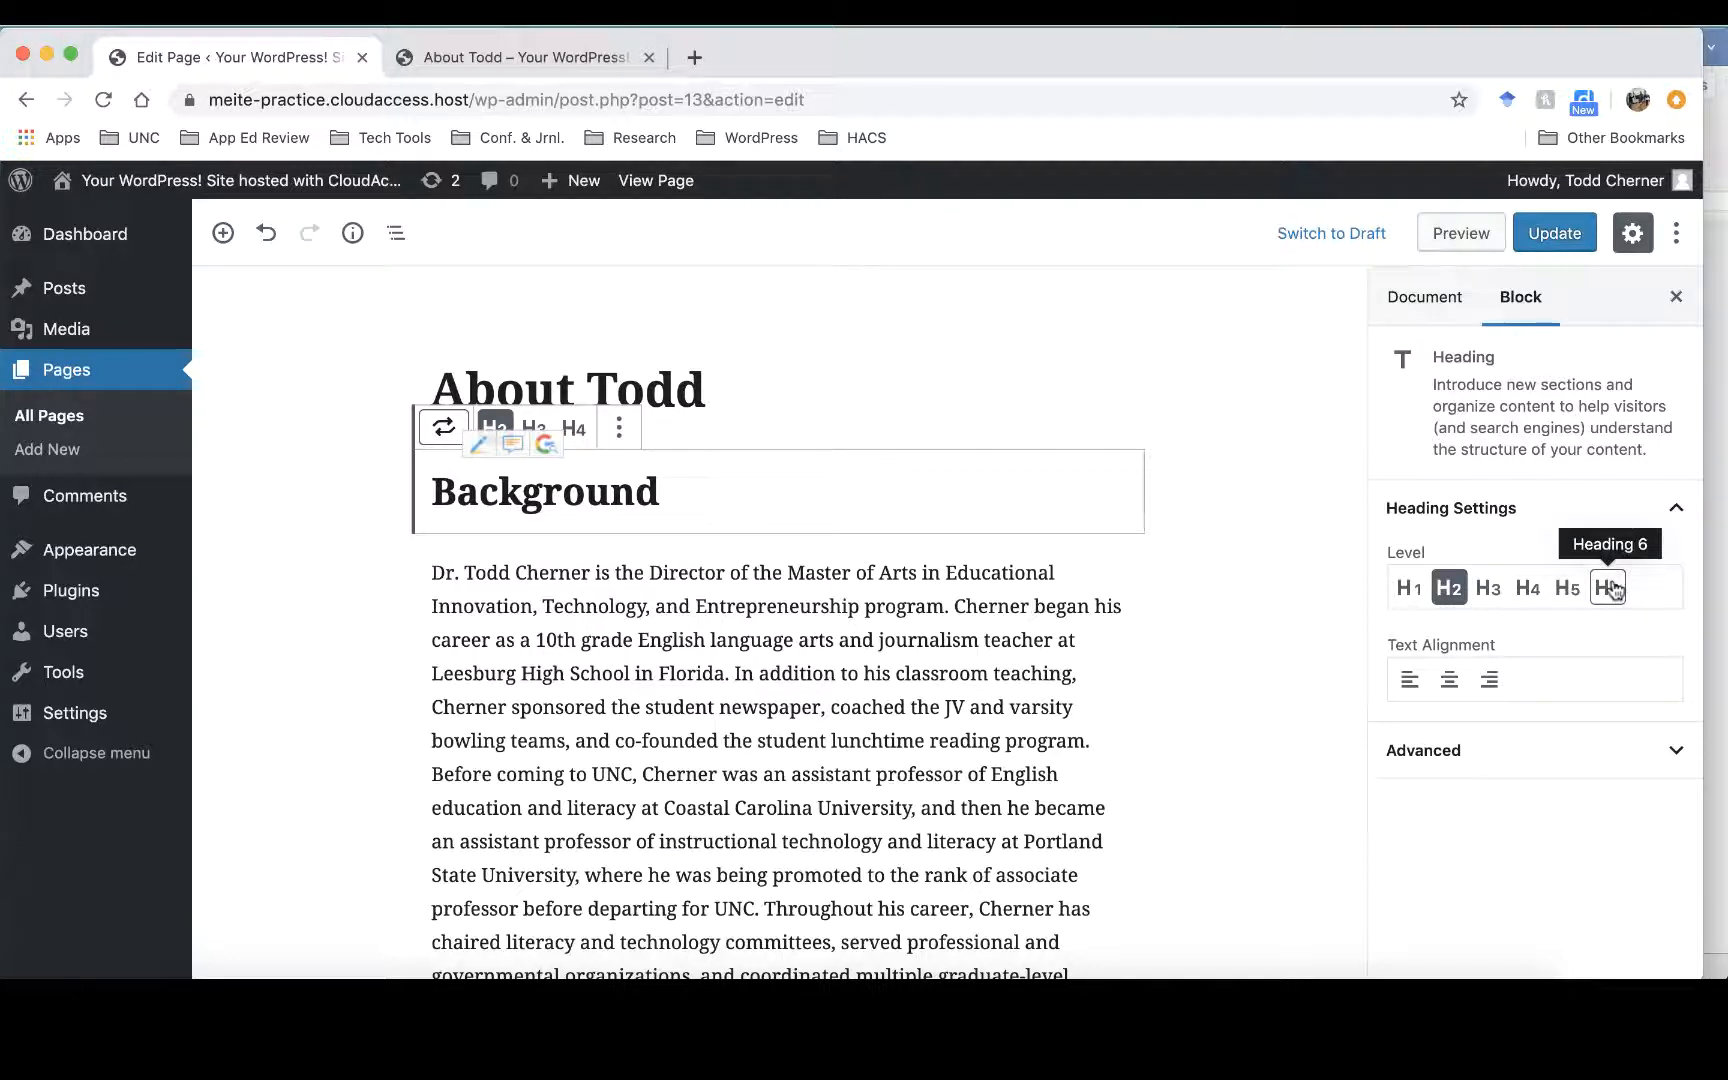
- Try heading levels H1 through H6 on the "Background" heading and set it to H3
left_click(1409, 588)
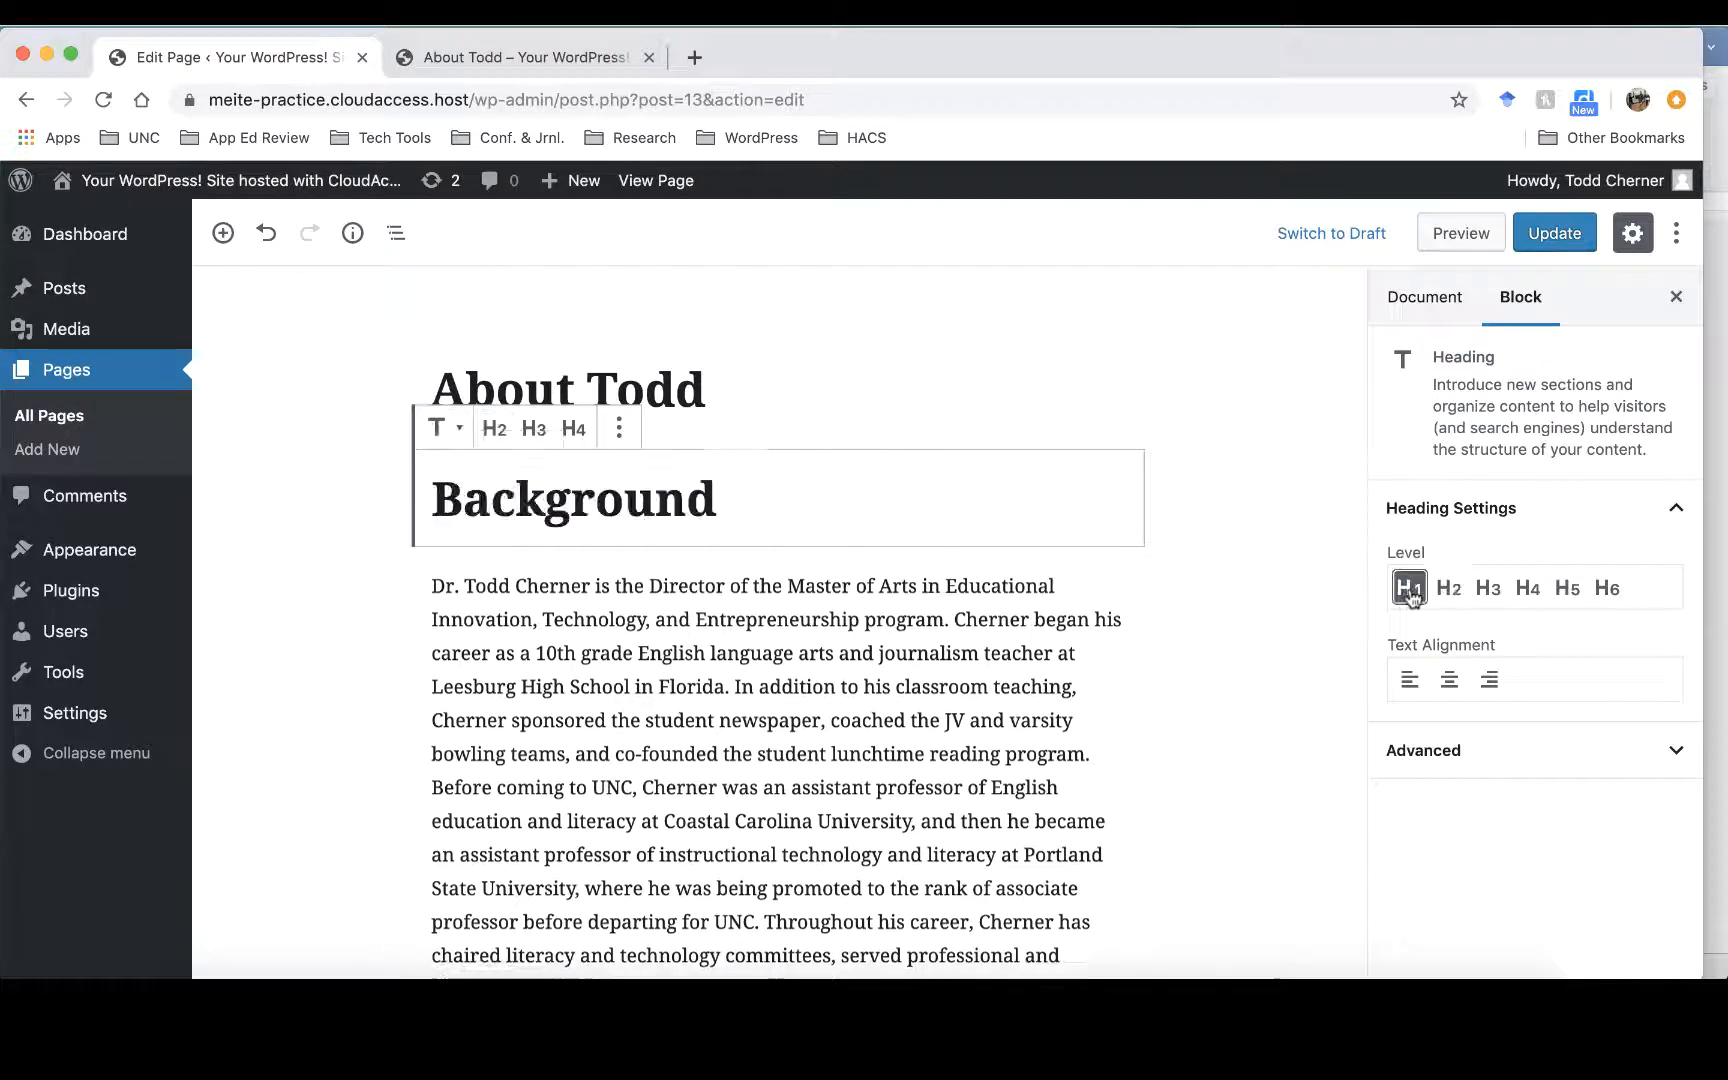
left_click(1449, 590)
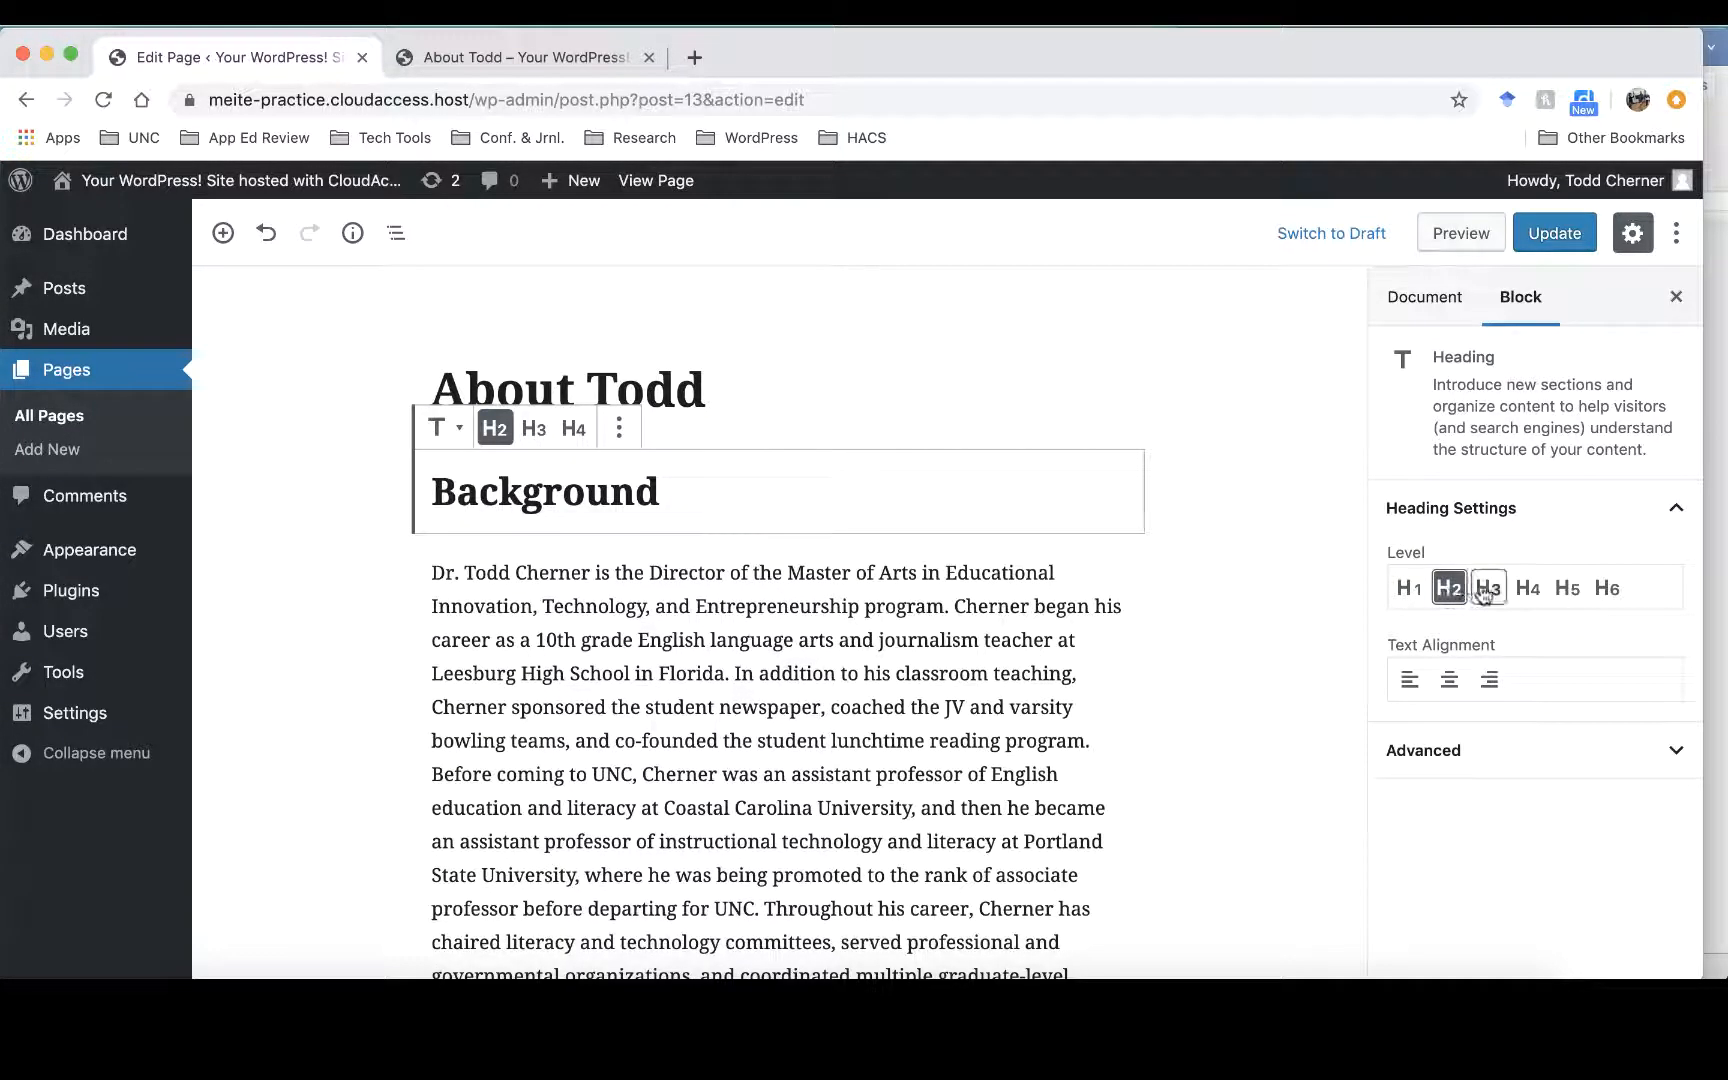
left_click(1487, 592)
left_click(1527, 589)
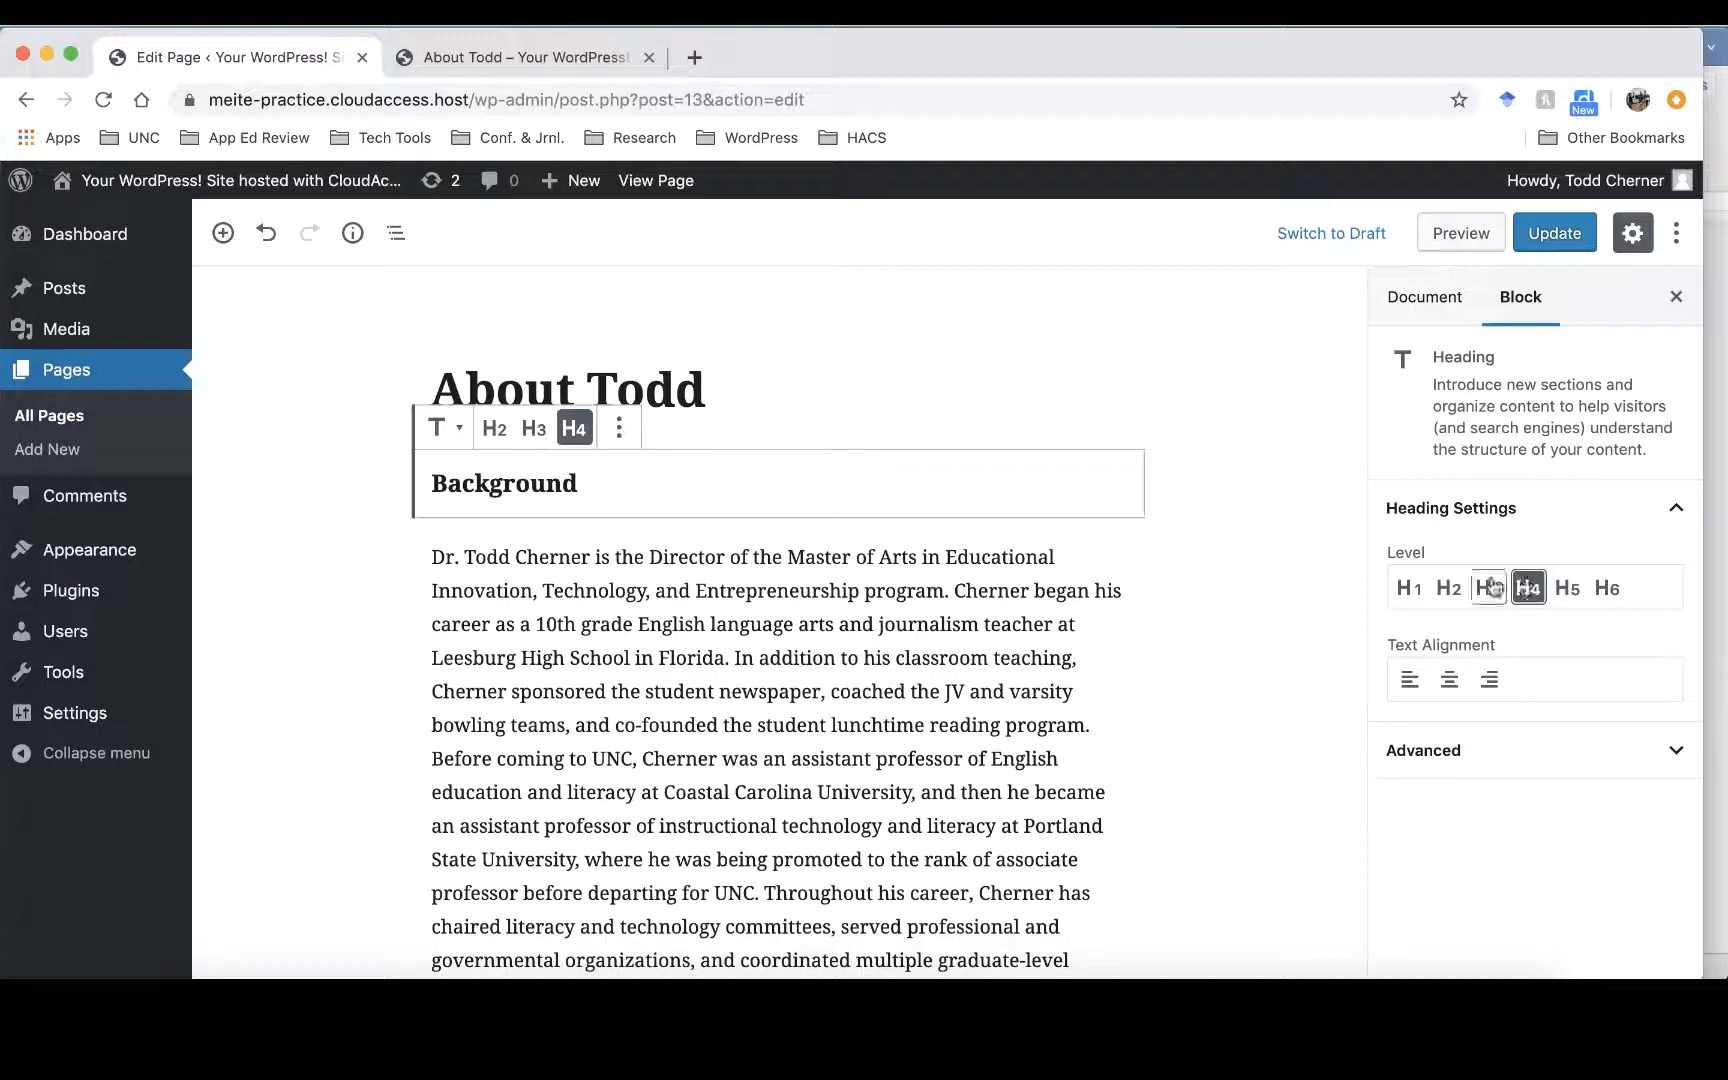
left_click(1490, 588)
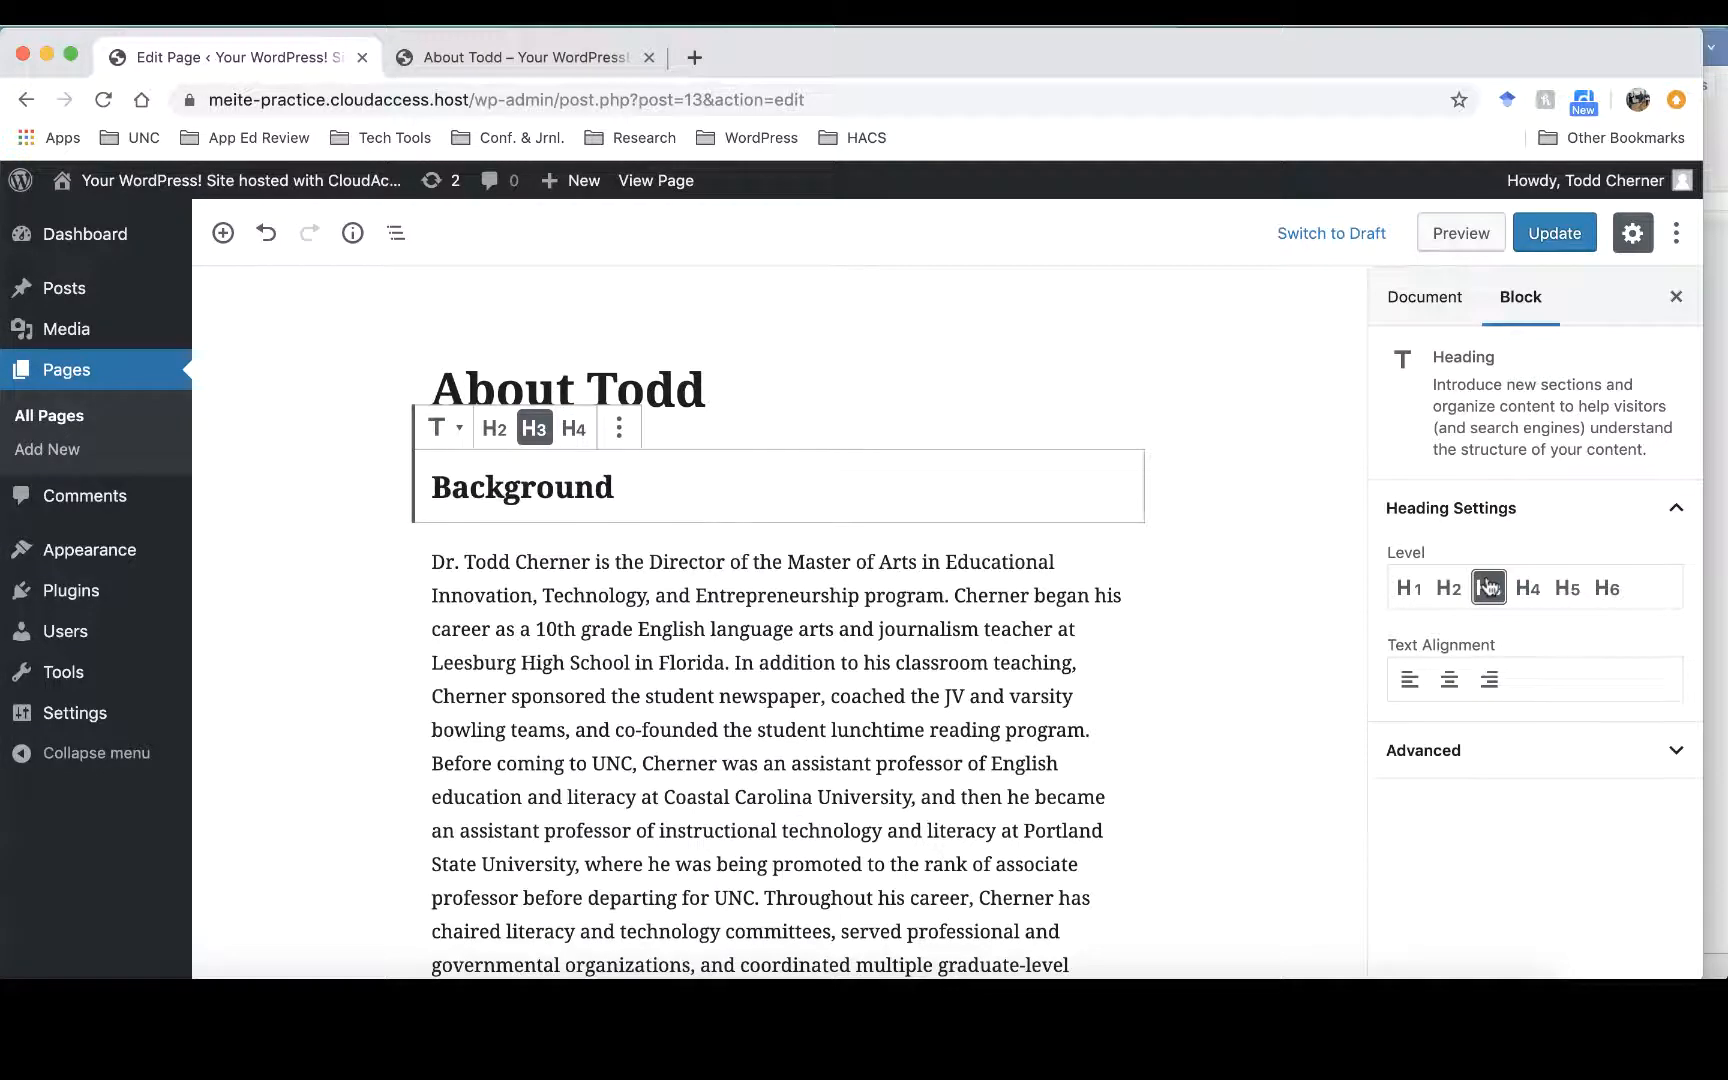
left_click(1567, 588)
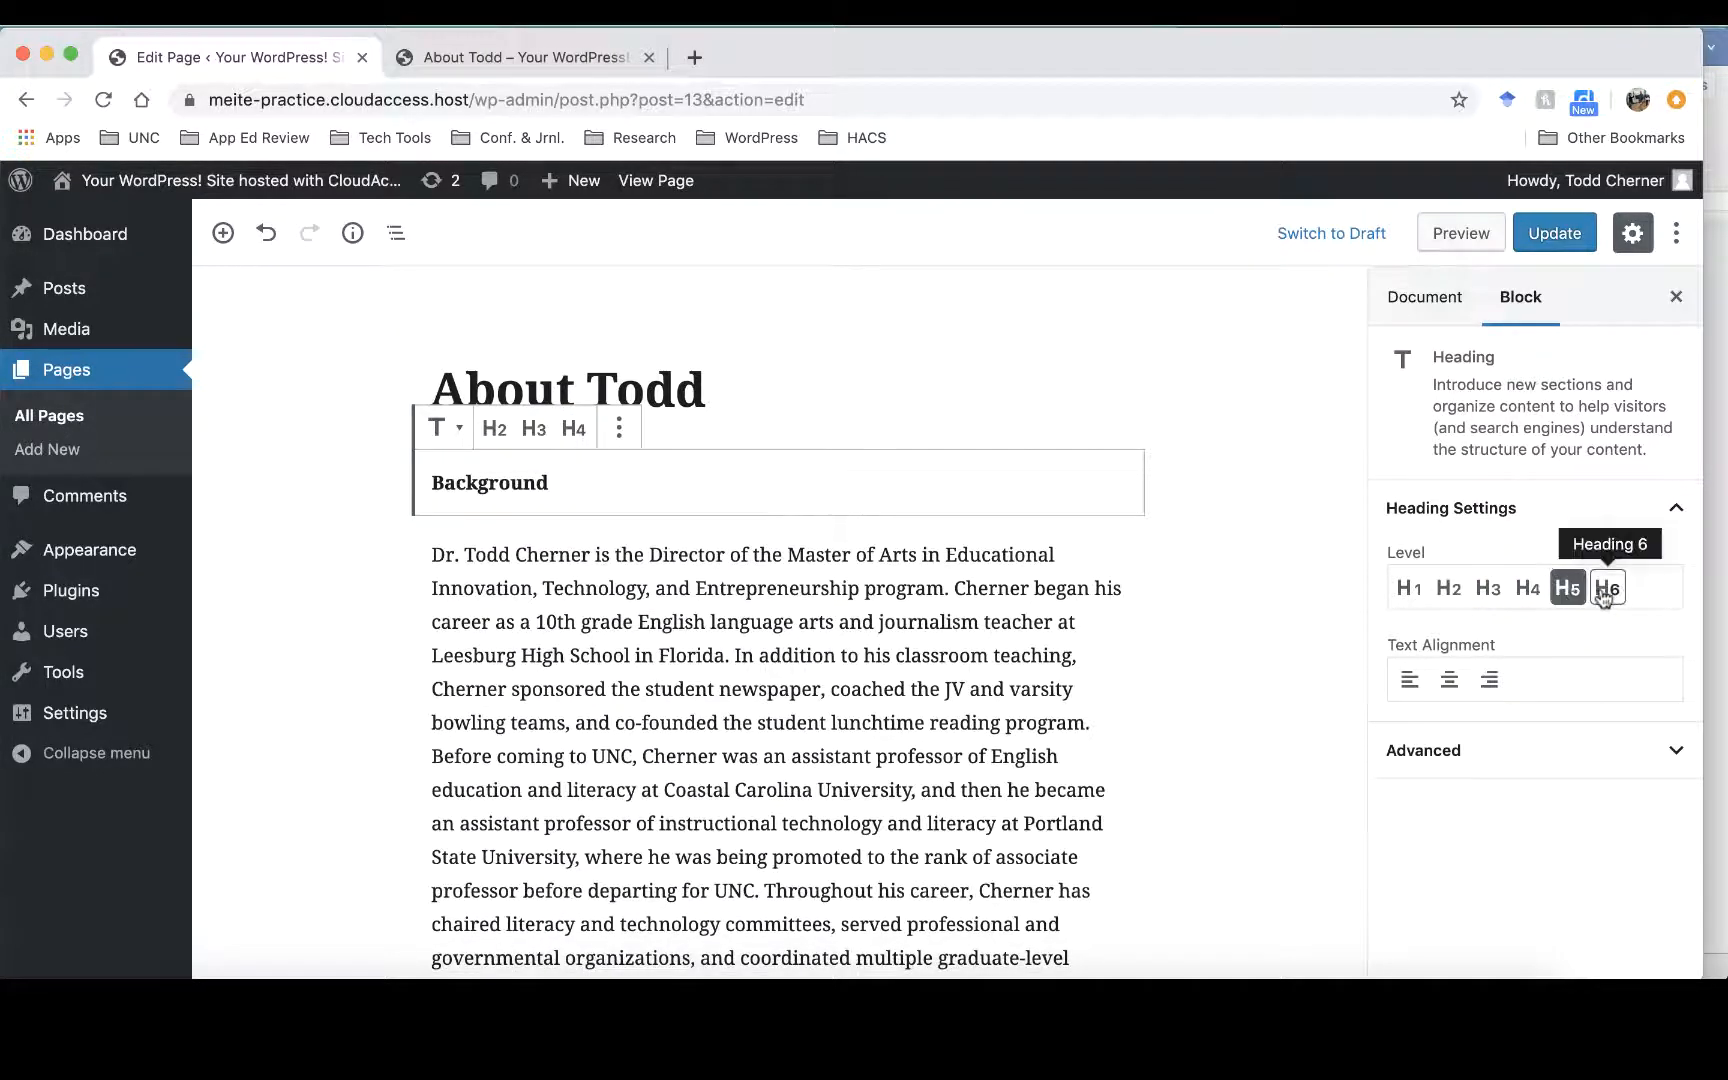
left_click(1605, 590)
left_click(1528, 590)
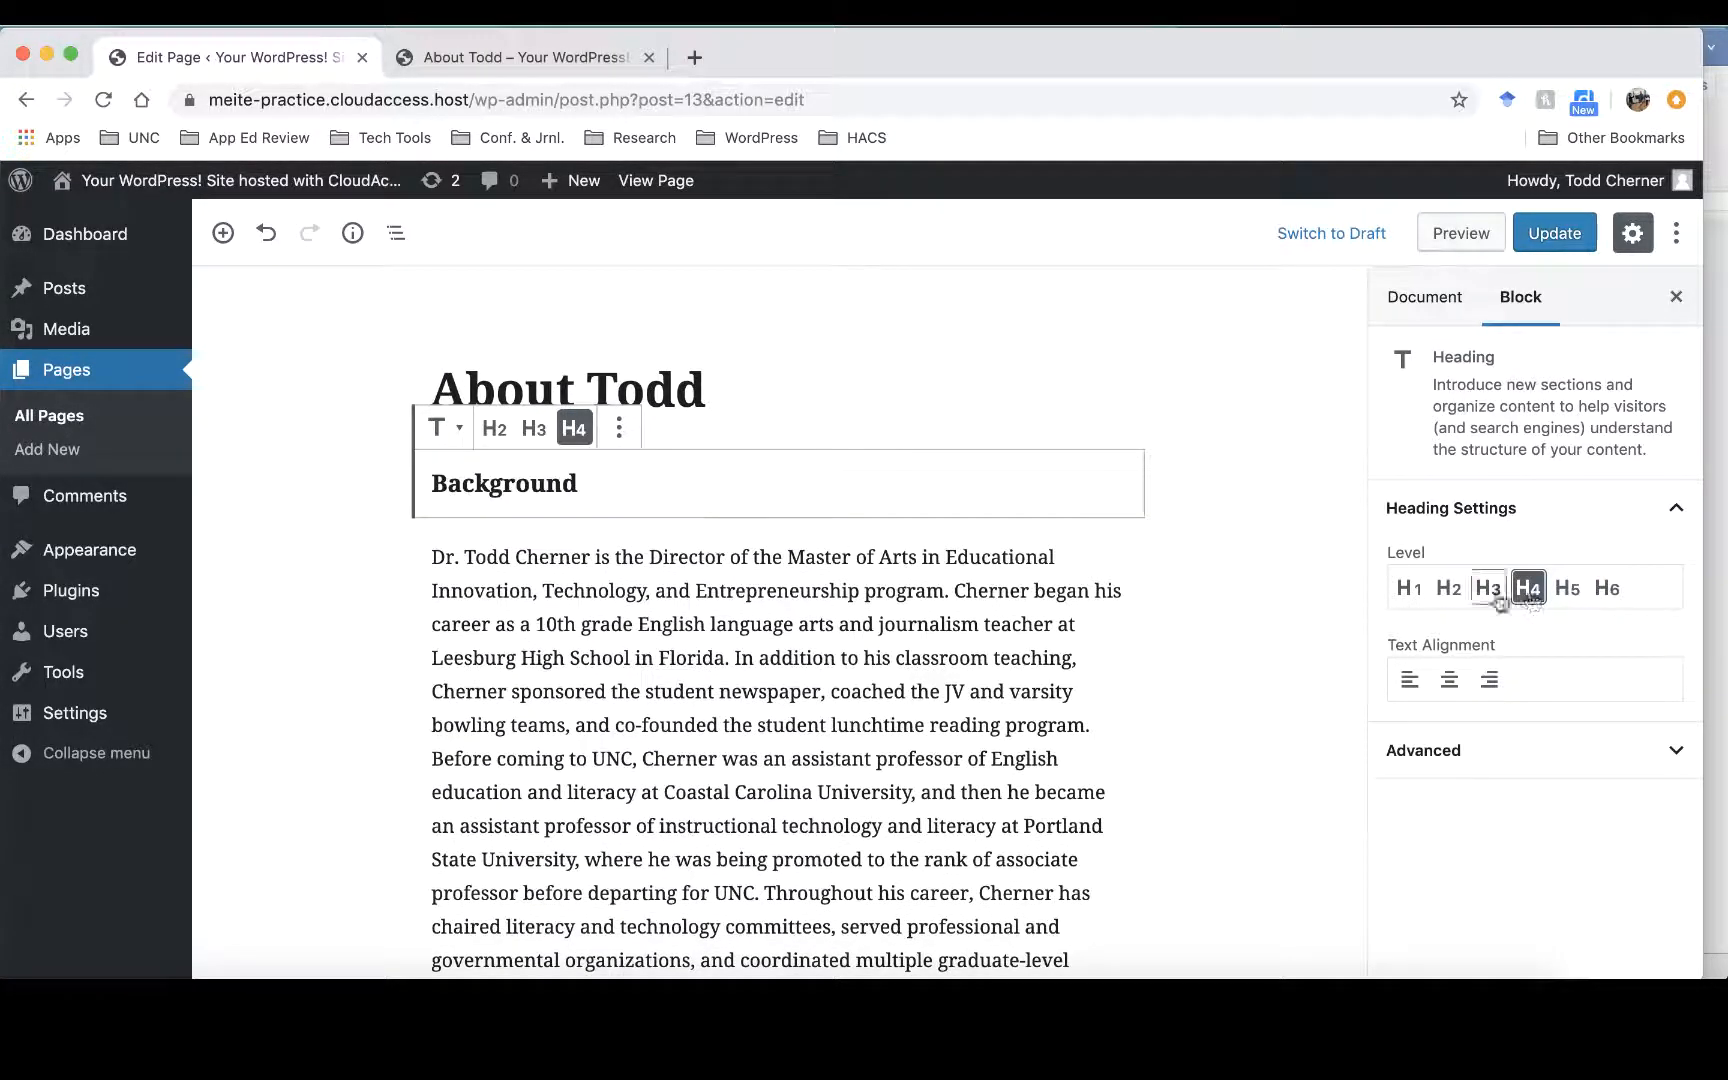
left_click(1448, 588)
left_click(1409, 590)
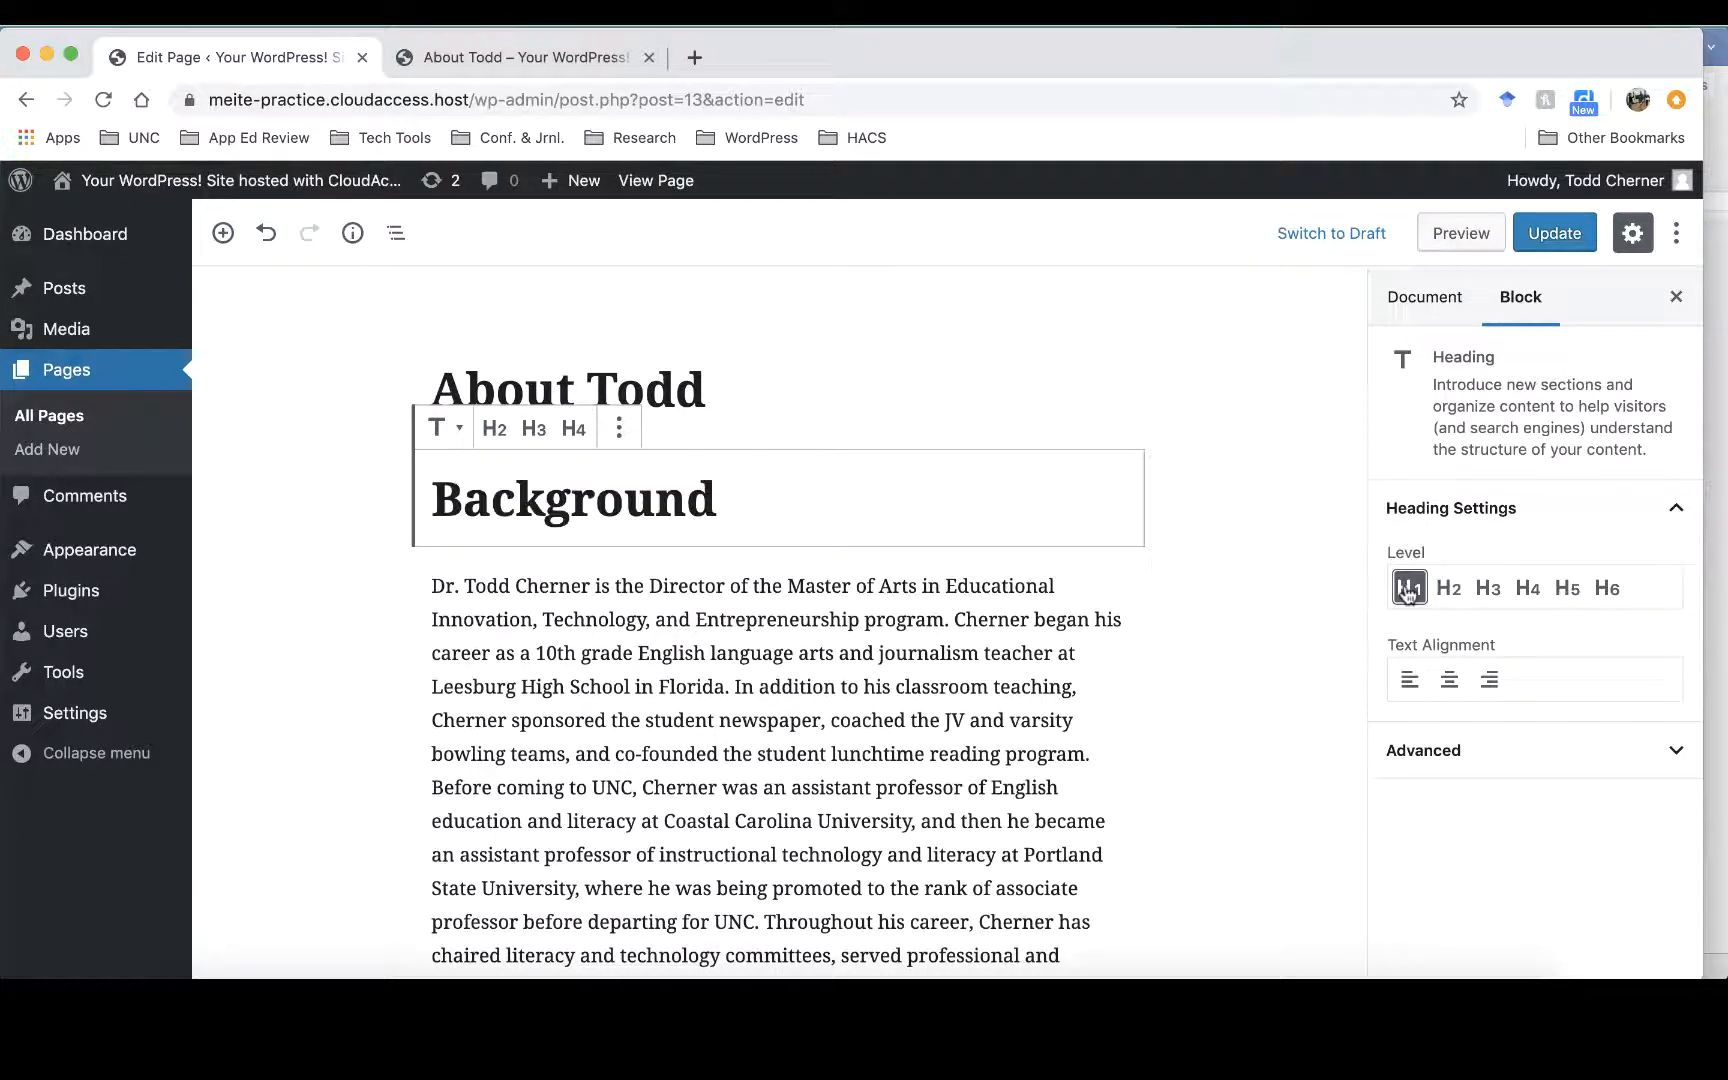
left_click(1488, 588)
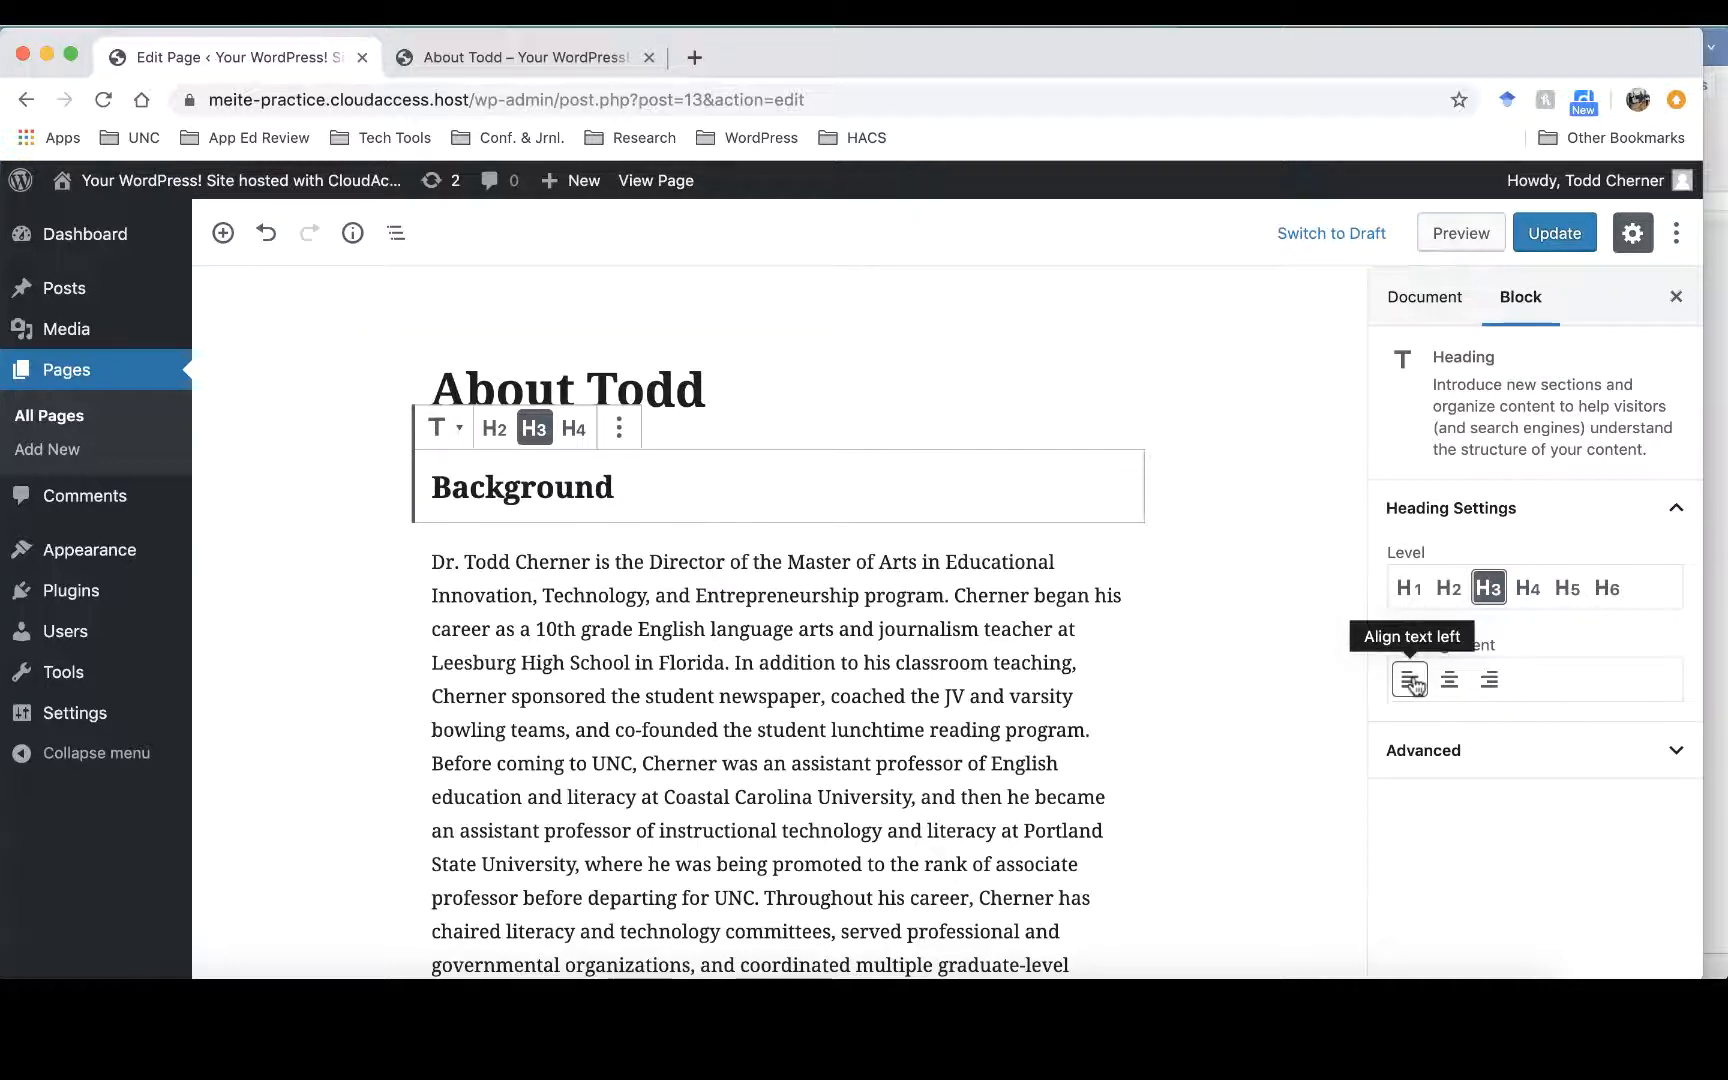
- Try center and right text alignment on the "Background" heading and leave it centered
left_click(1452, 682)
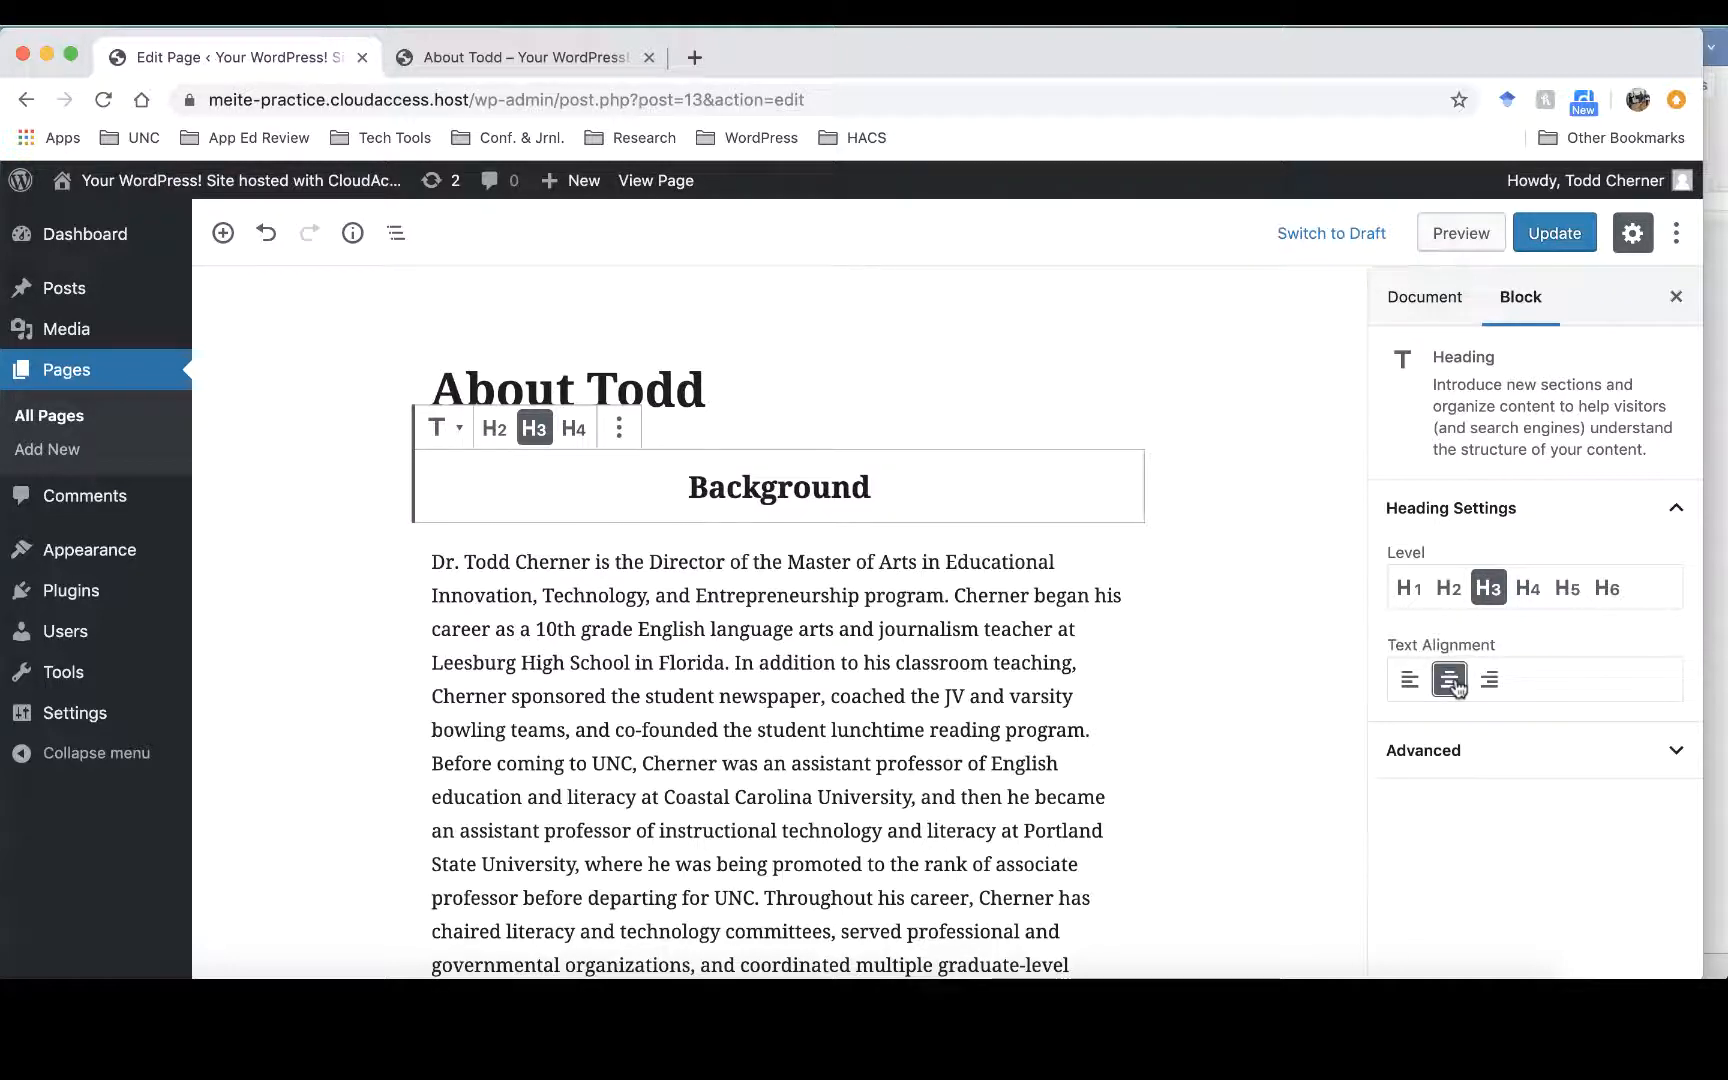
left_click(1489, 680)
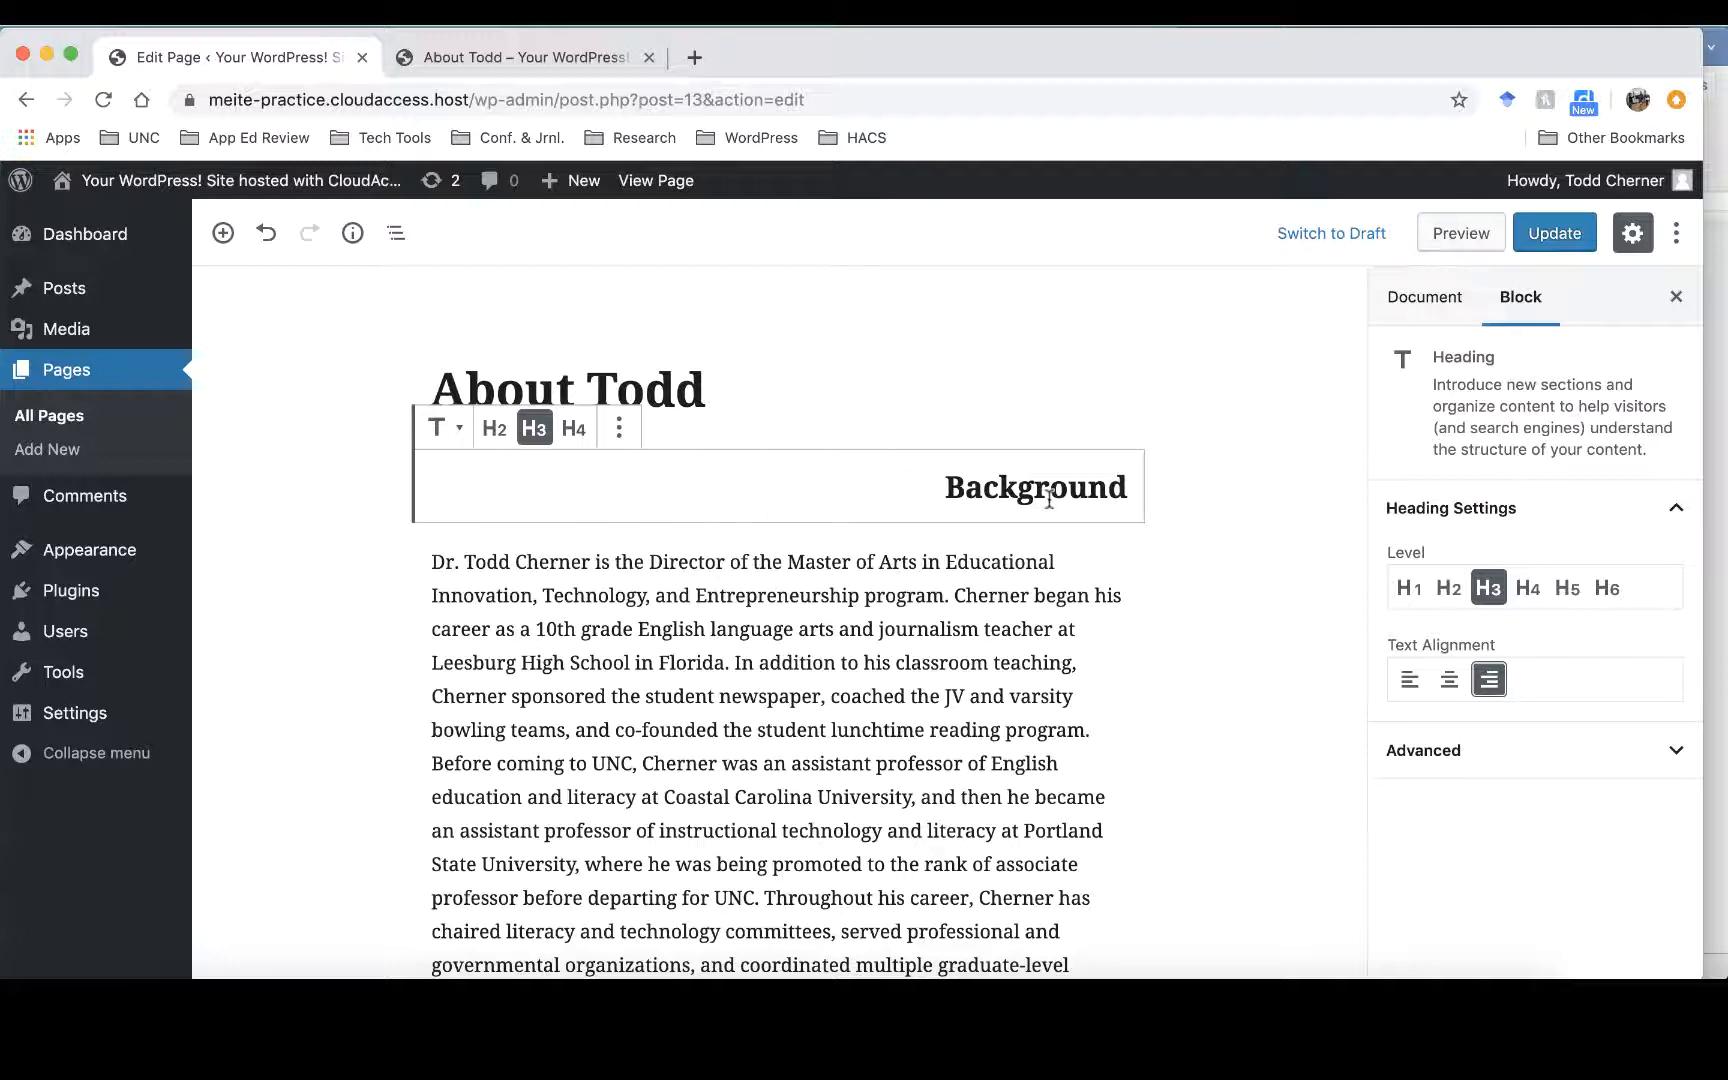
left_click(1446, 682)
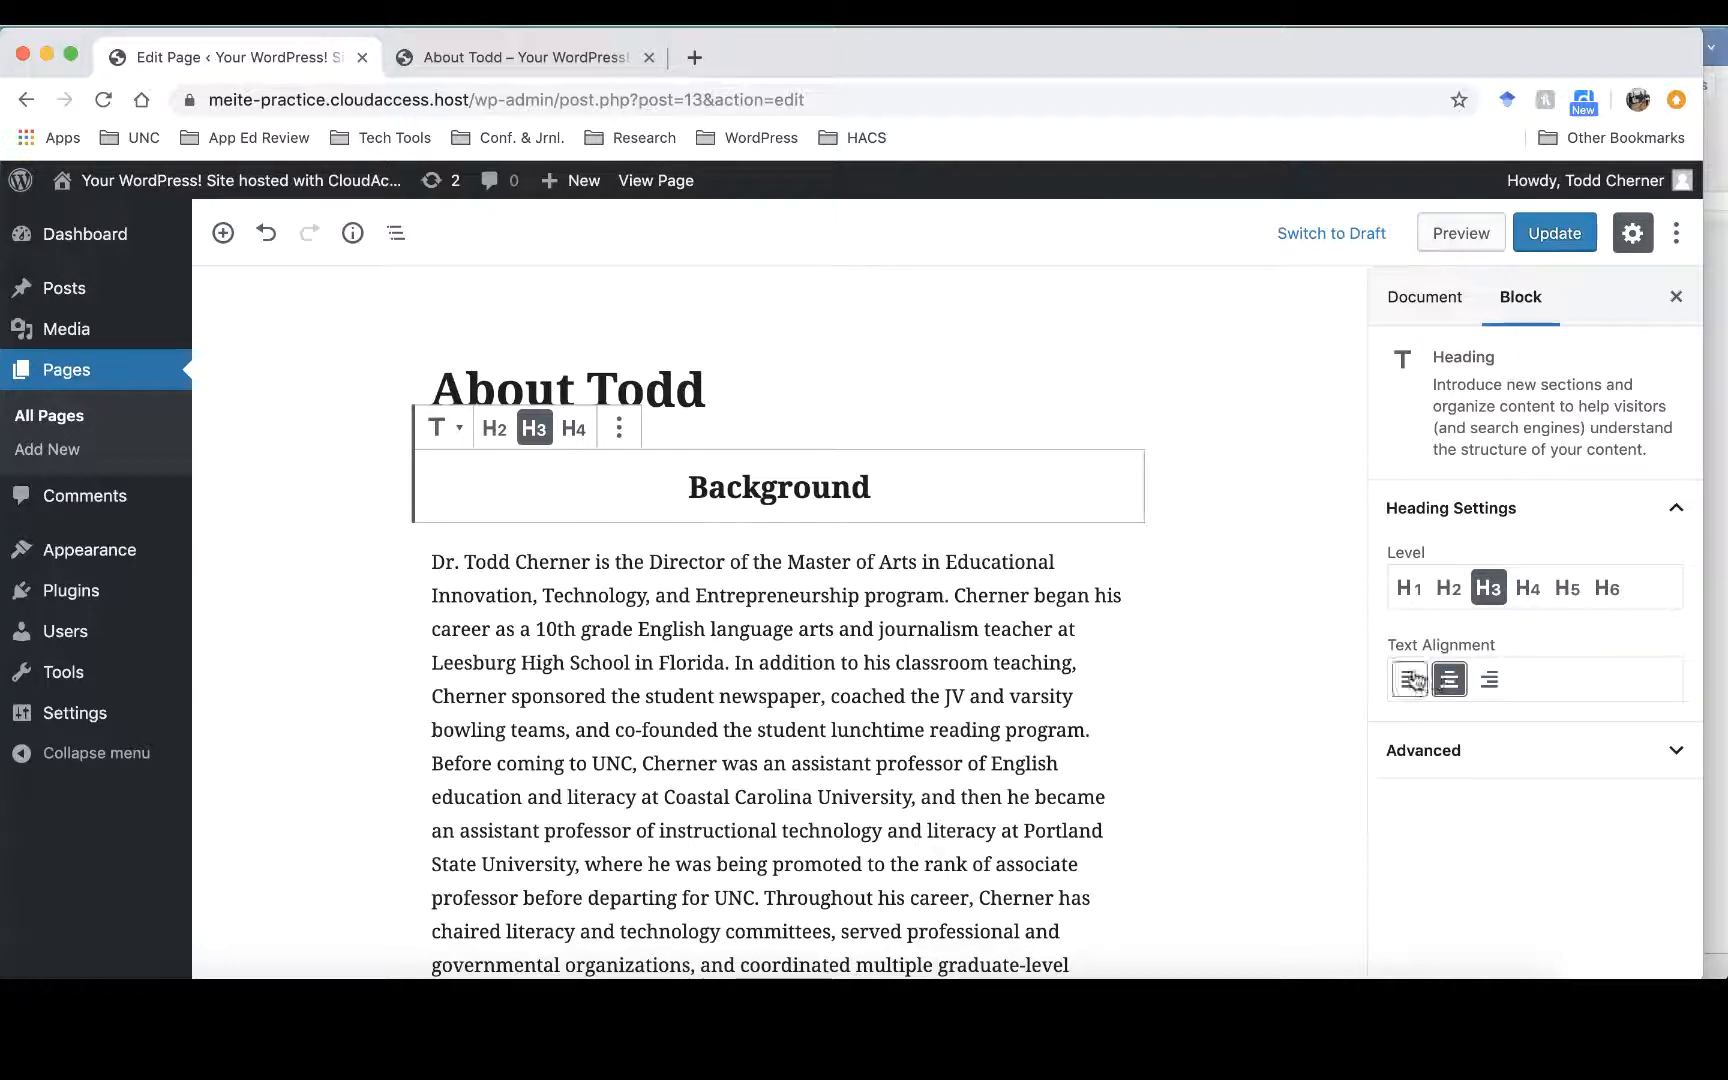
- Left-align the "Background" heading and transform the "Research Interests" paragraph into a Heading block at level H3
left_click(1410, 680)
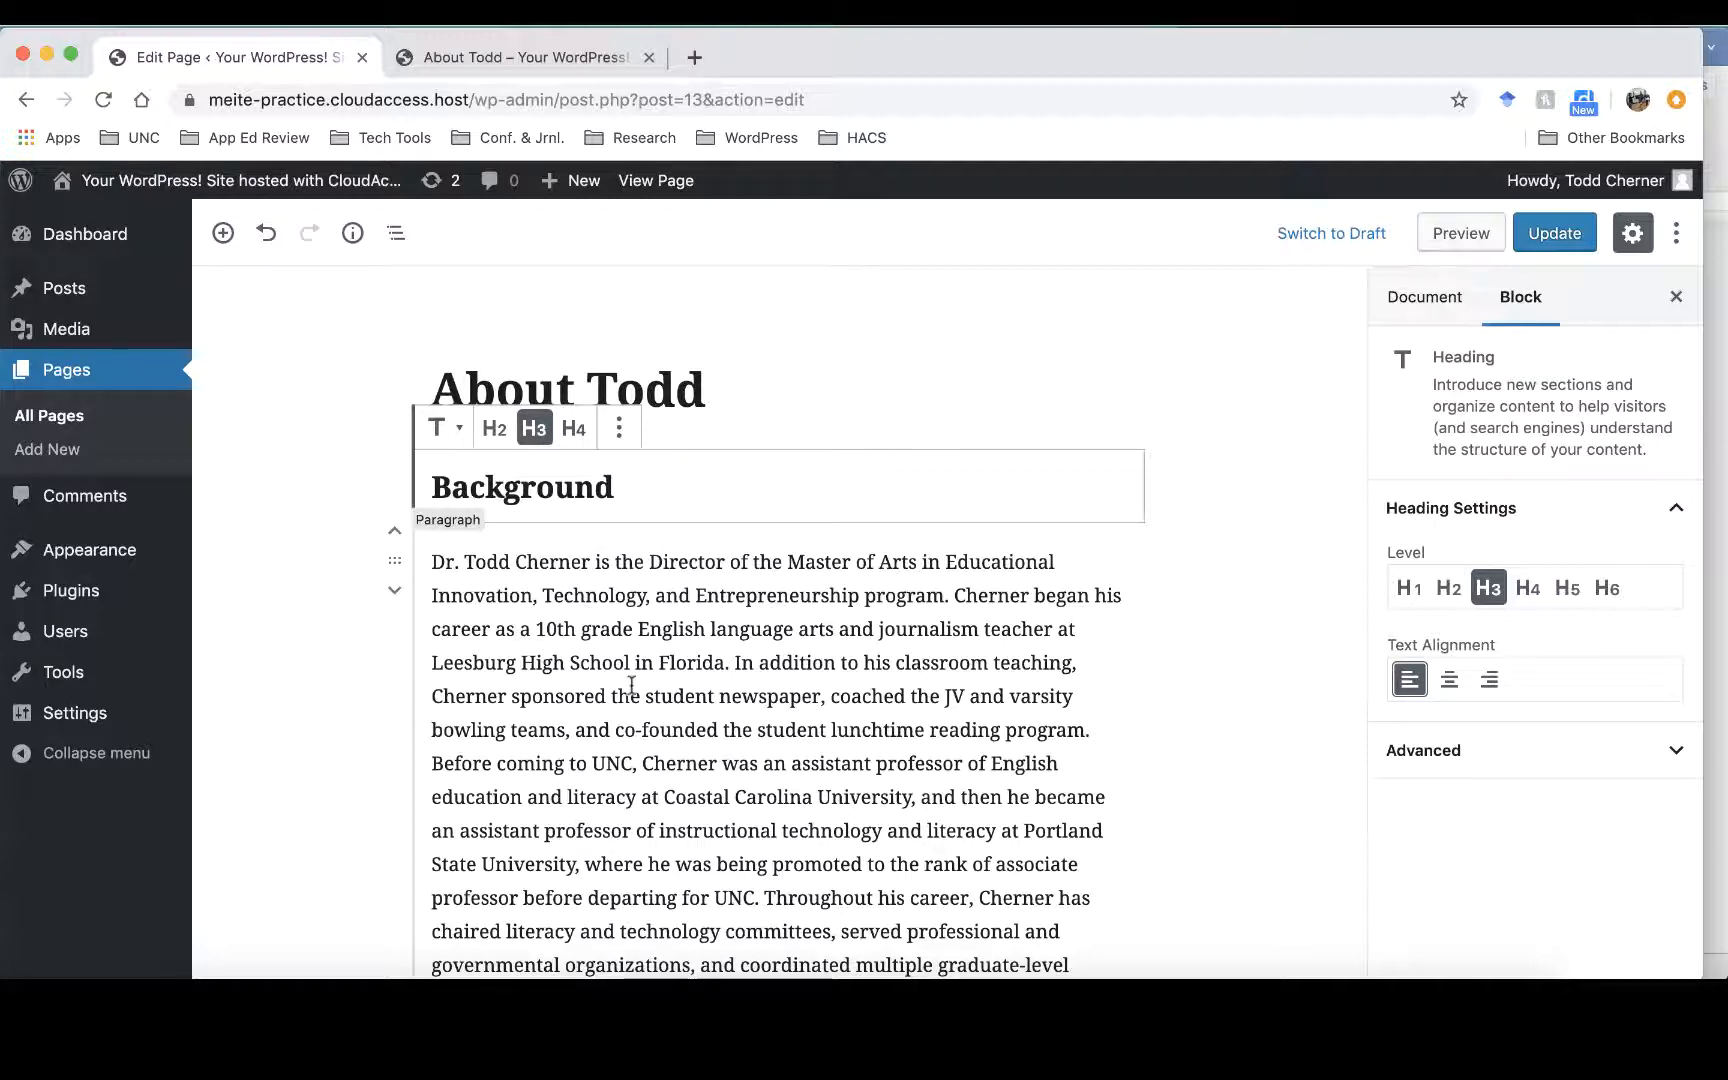
scroll(632, 685, "down", 1)
scroll(632, 685, "down", 10)
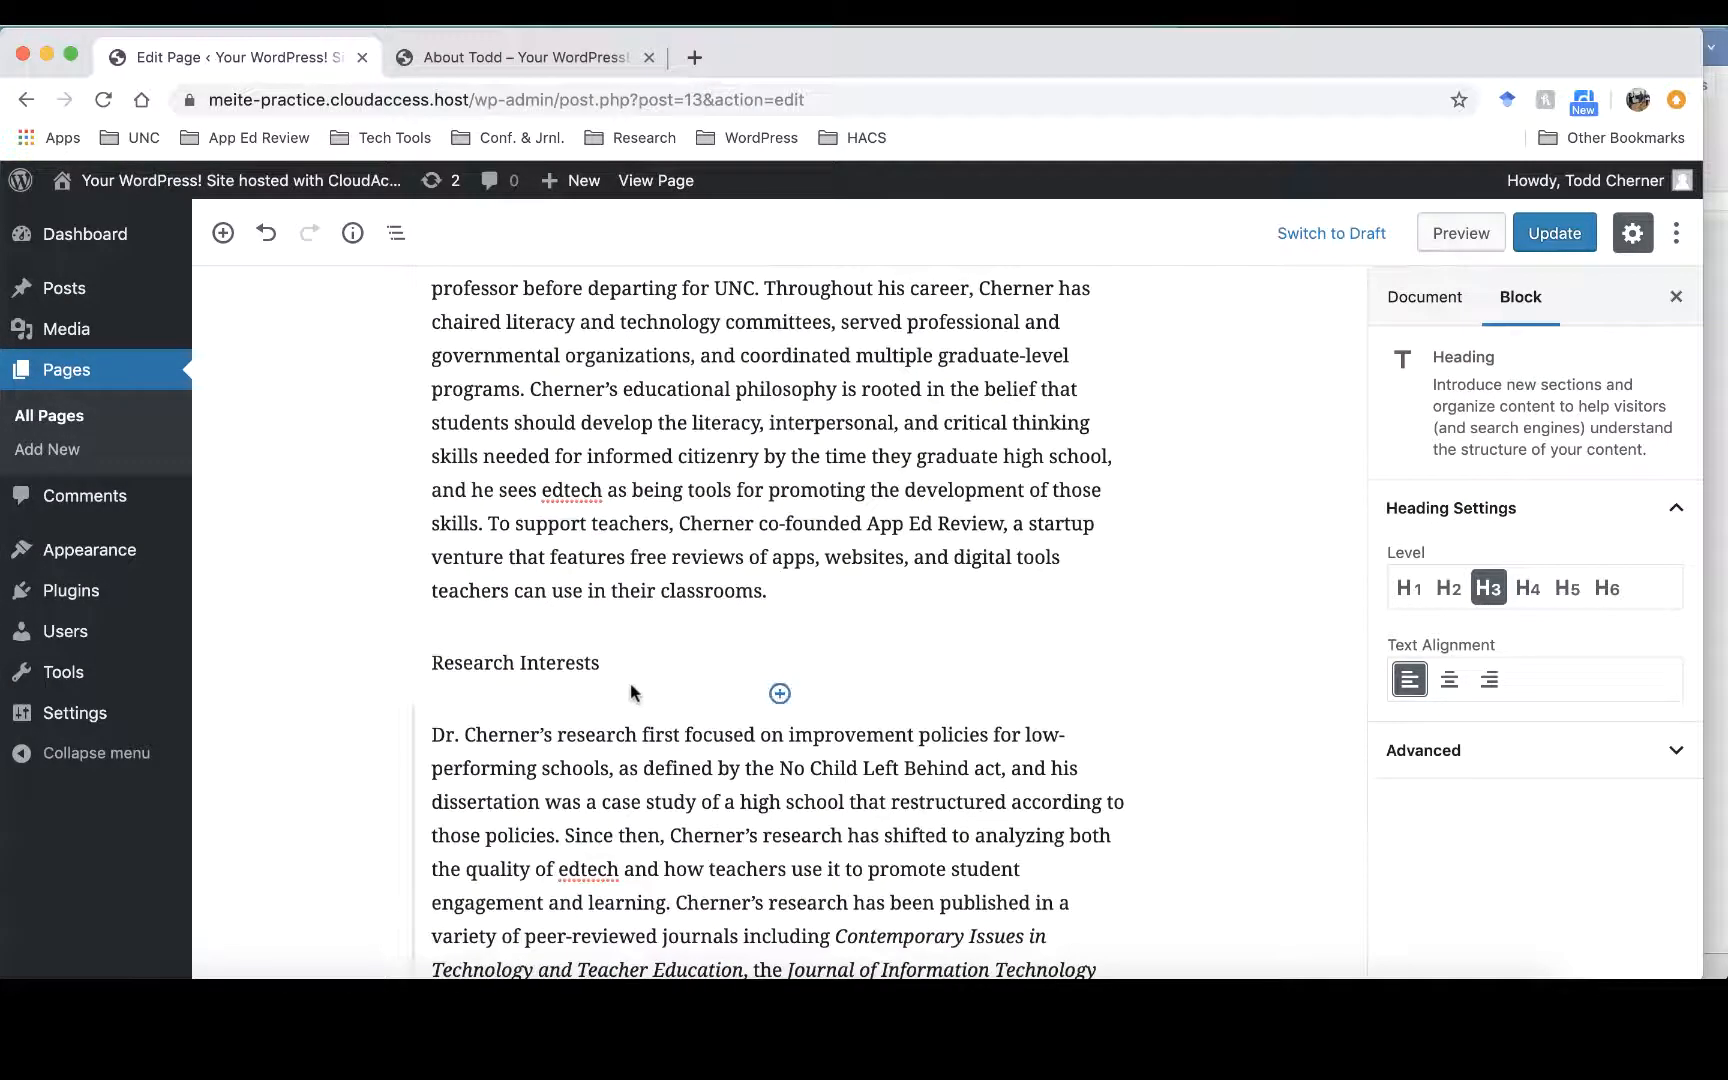
left_click(569, 651)
left_click_drag(617, 660, 430, 664)
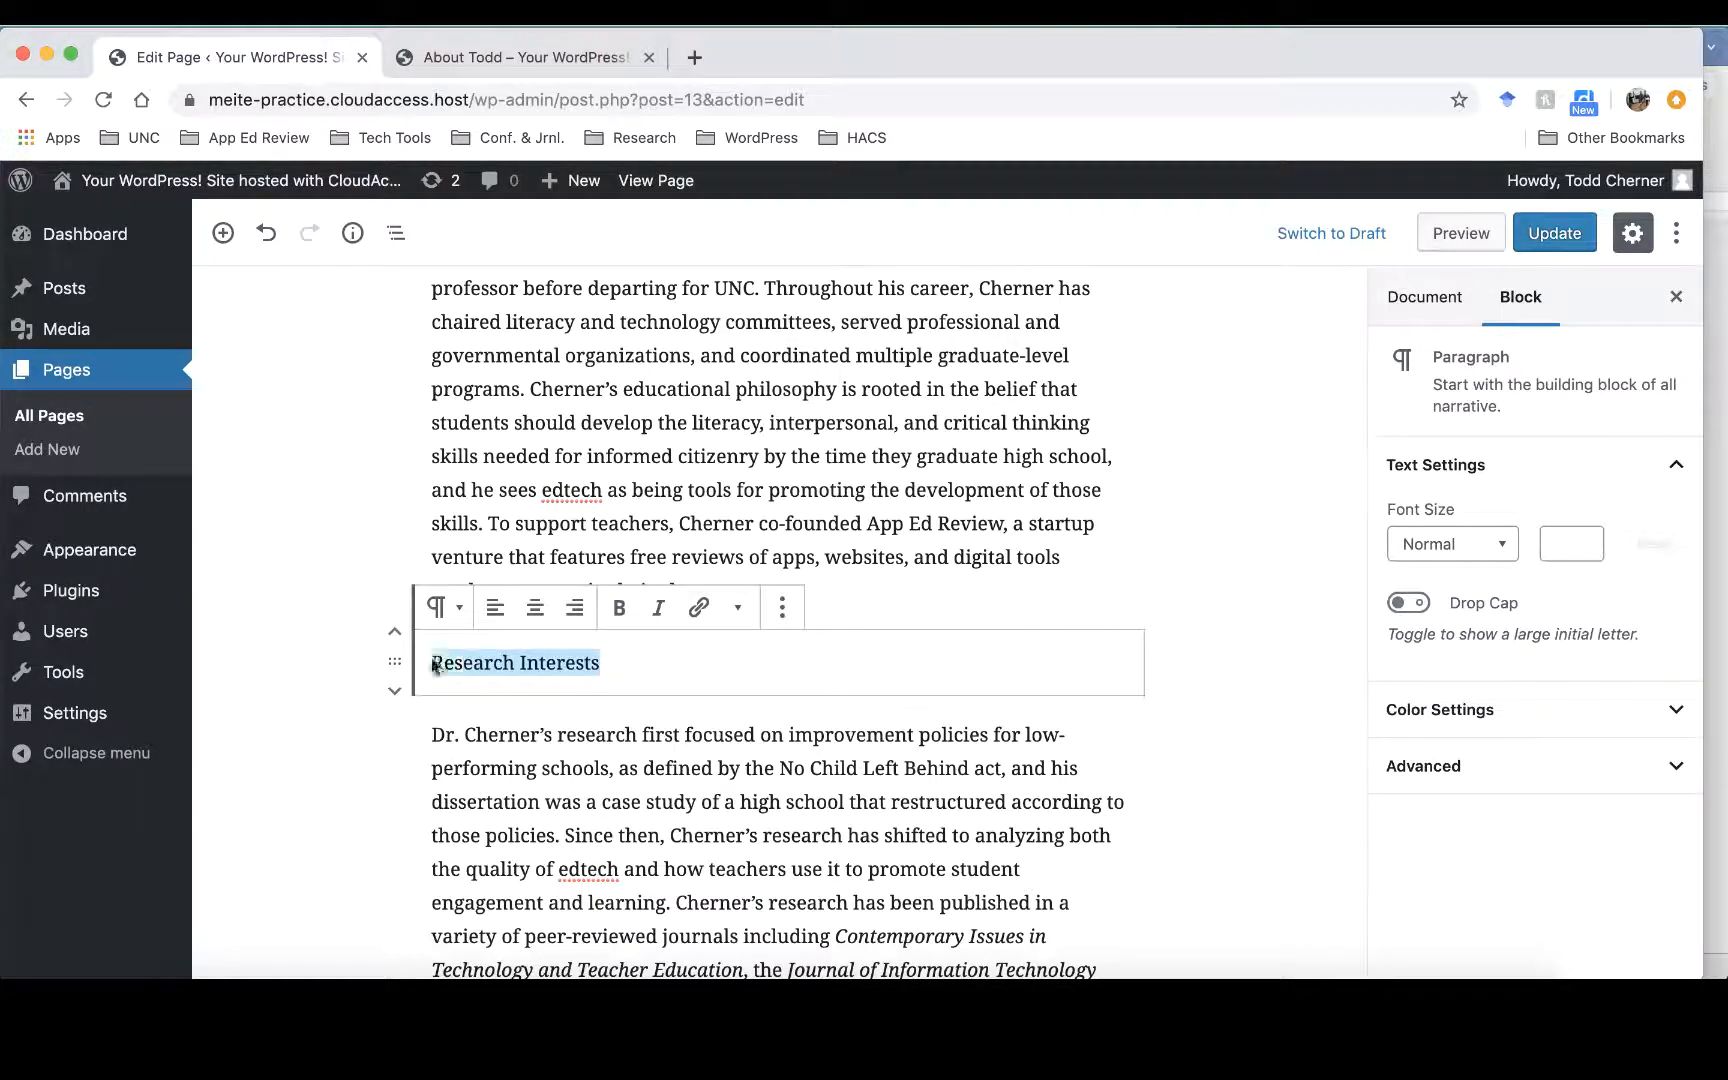
left_click_drag(640, 661, 433, 655)
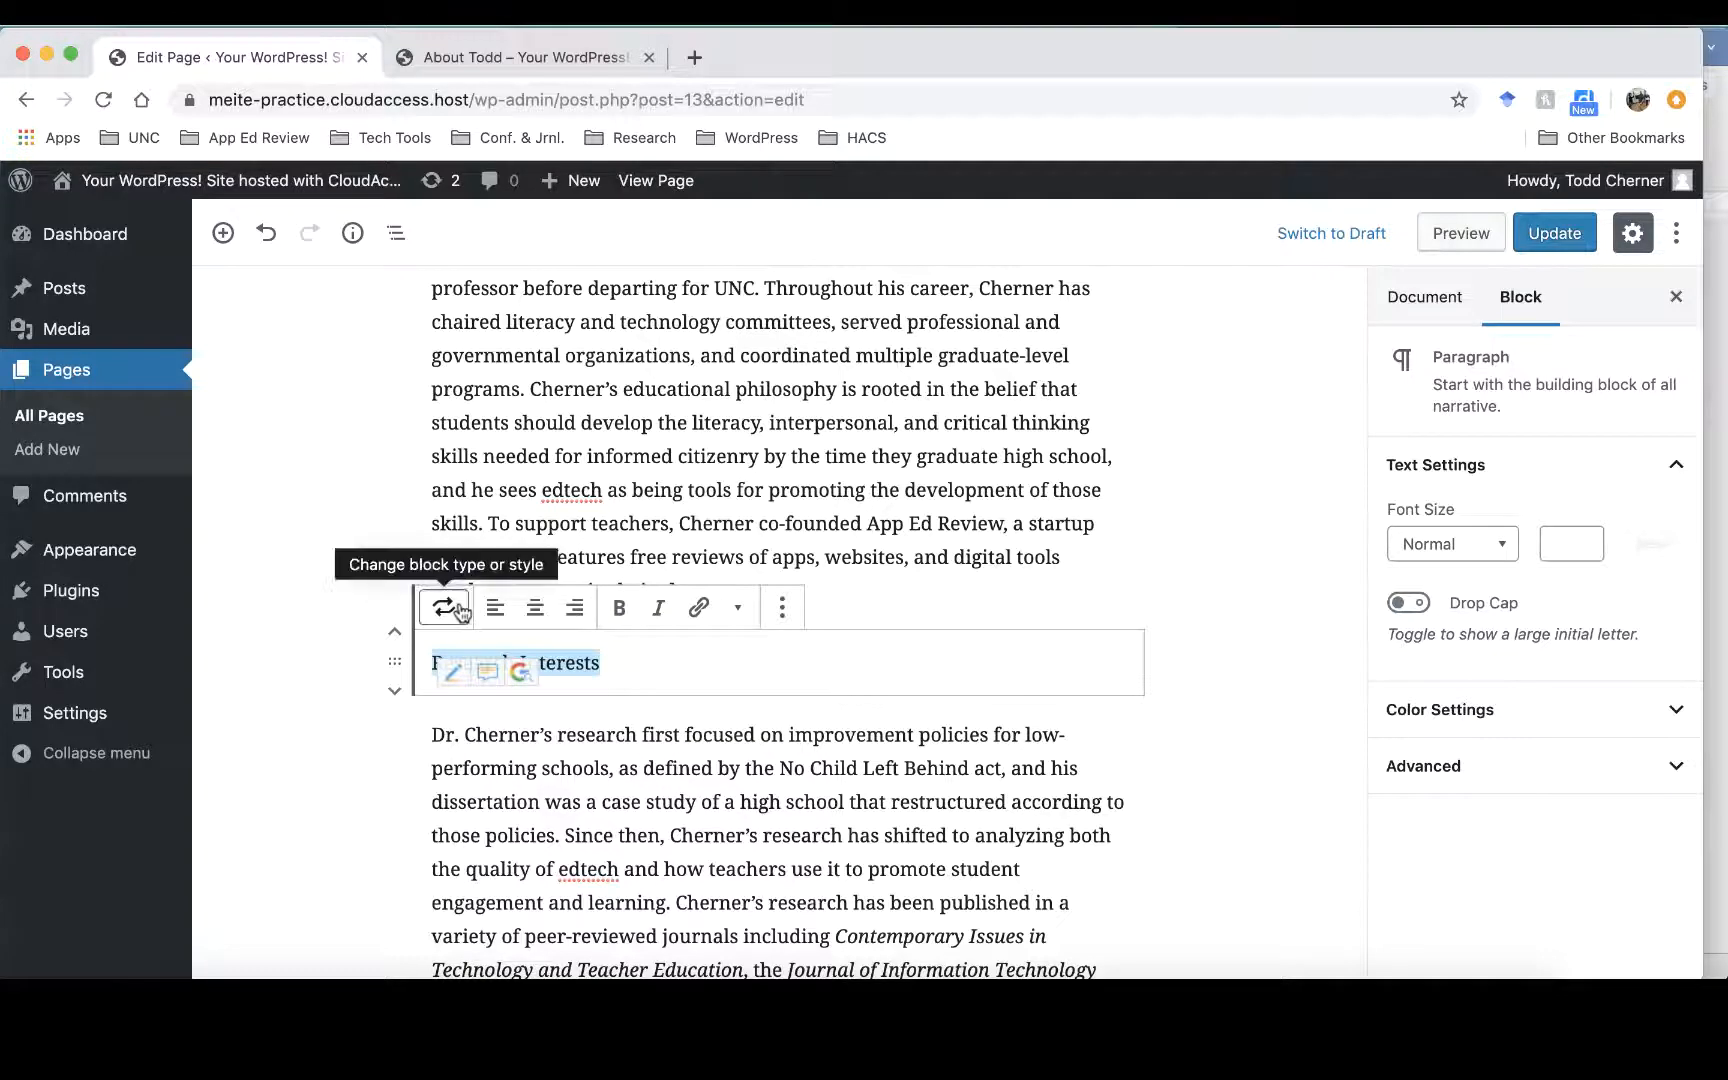
left_click(458, 609)
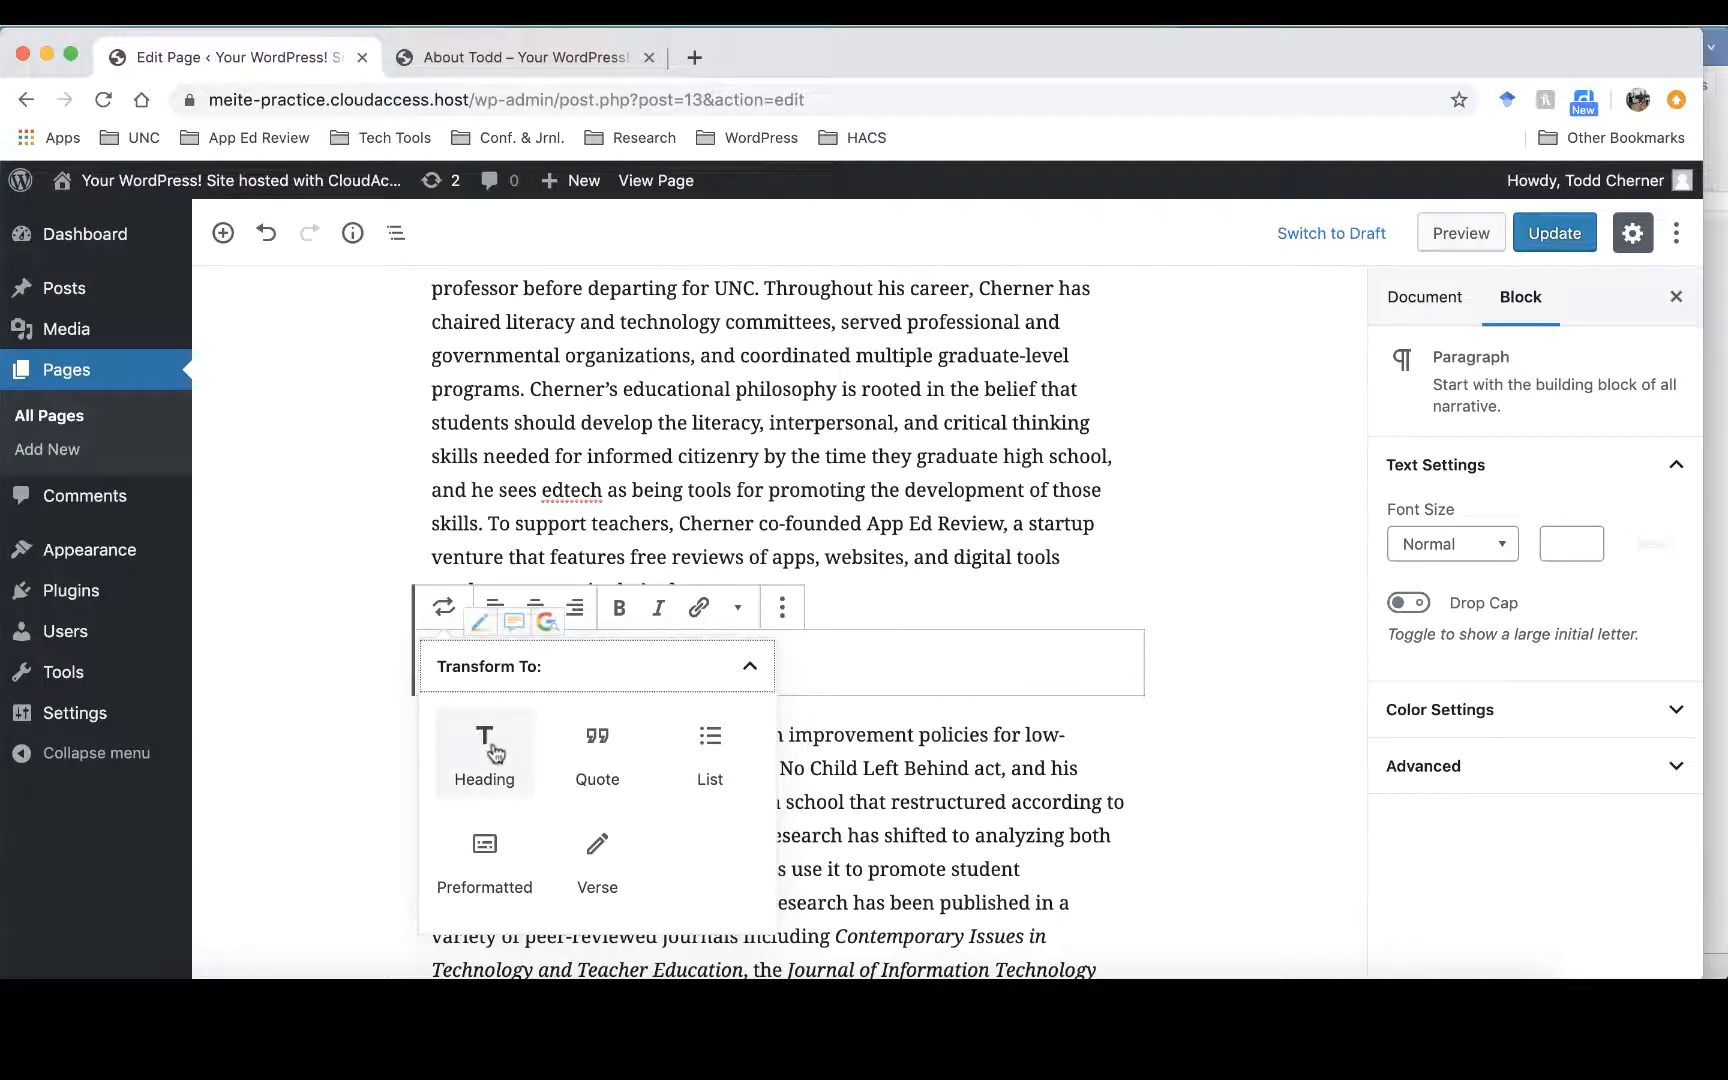
left_click(490, 750)
left_click(1488, 588)
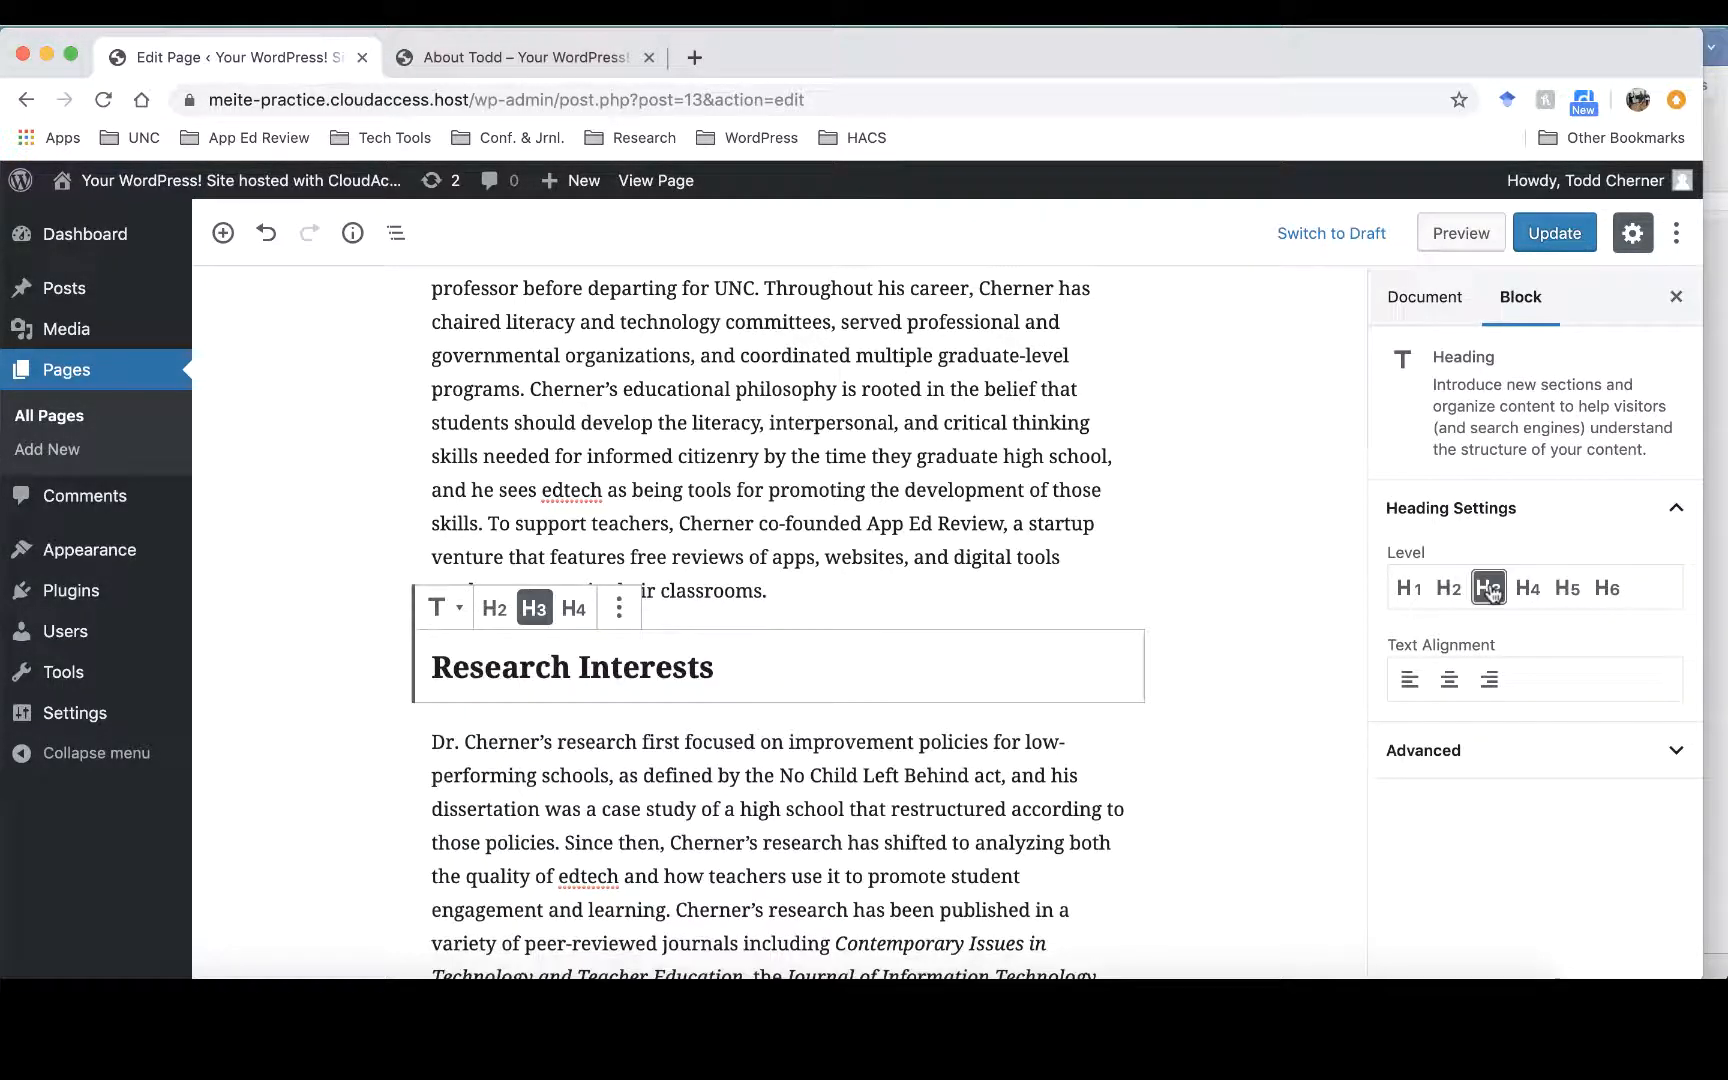
- Compare the level and alignment of the "Background" and "Research Interests" headings in the page editor
scroll(1059, 591, "up", 10)
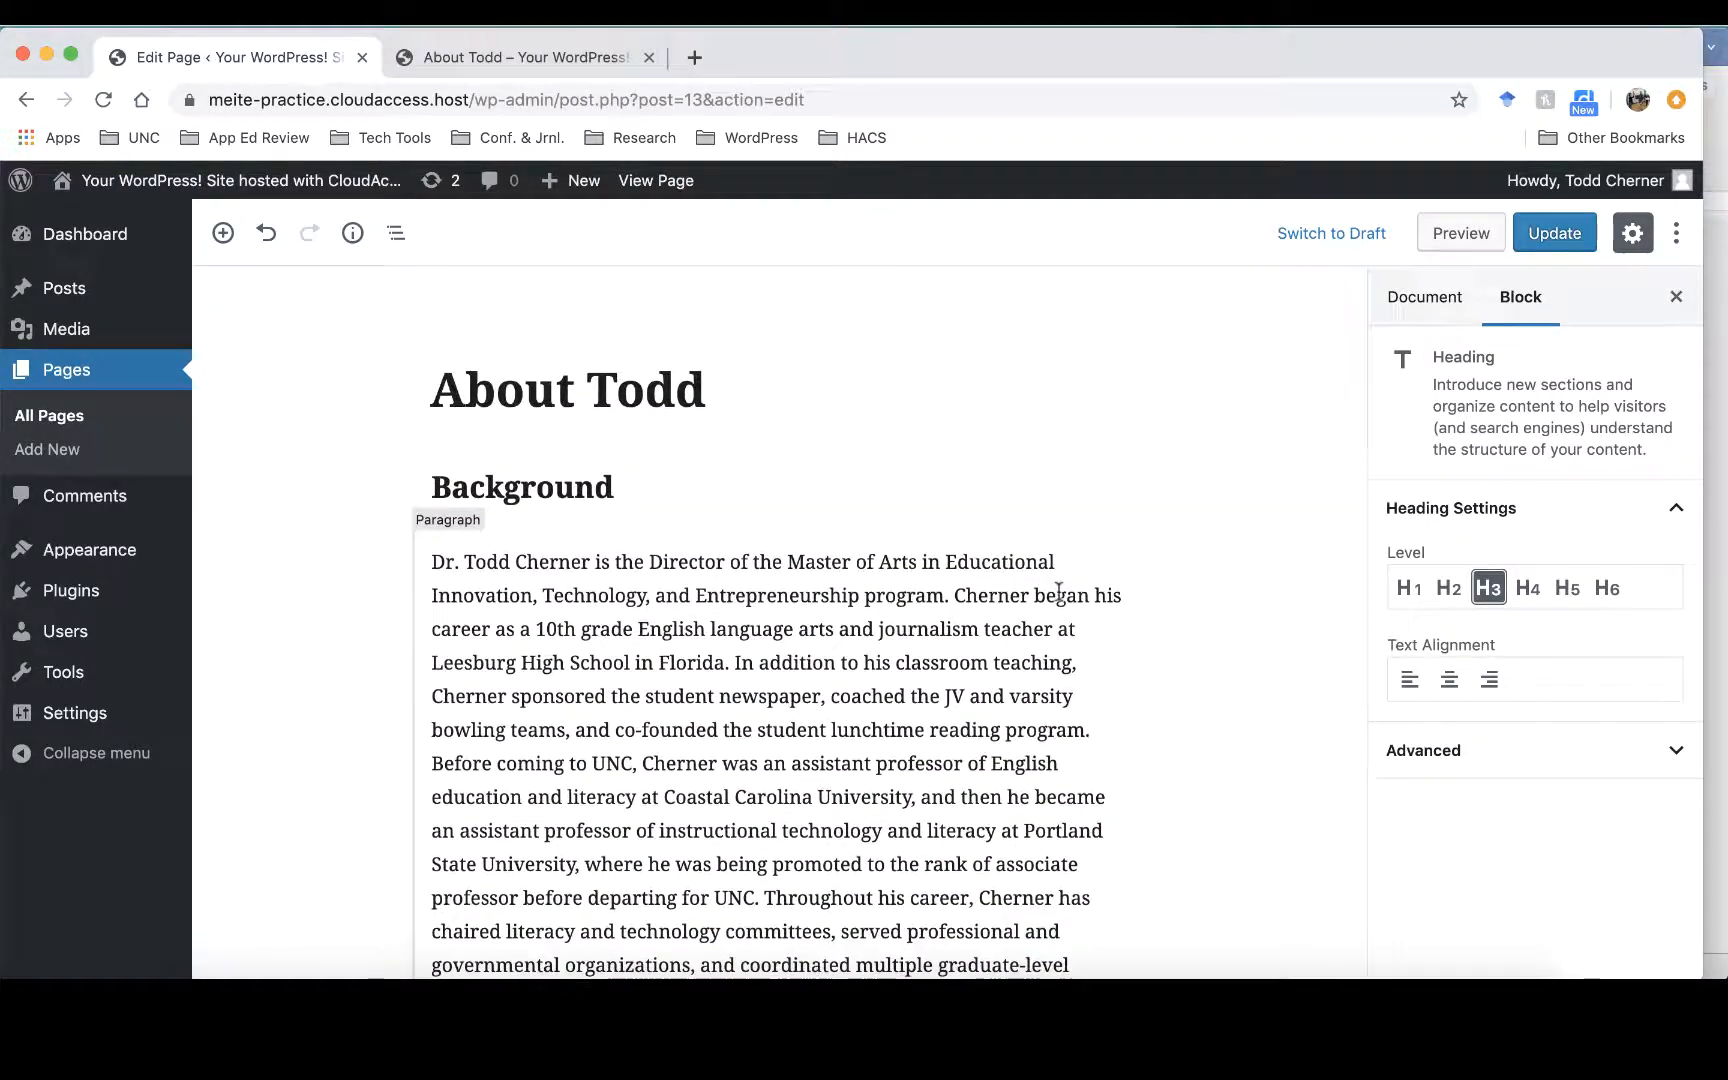
scroll(1059, 591, "down", 6)
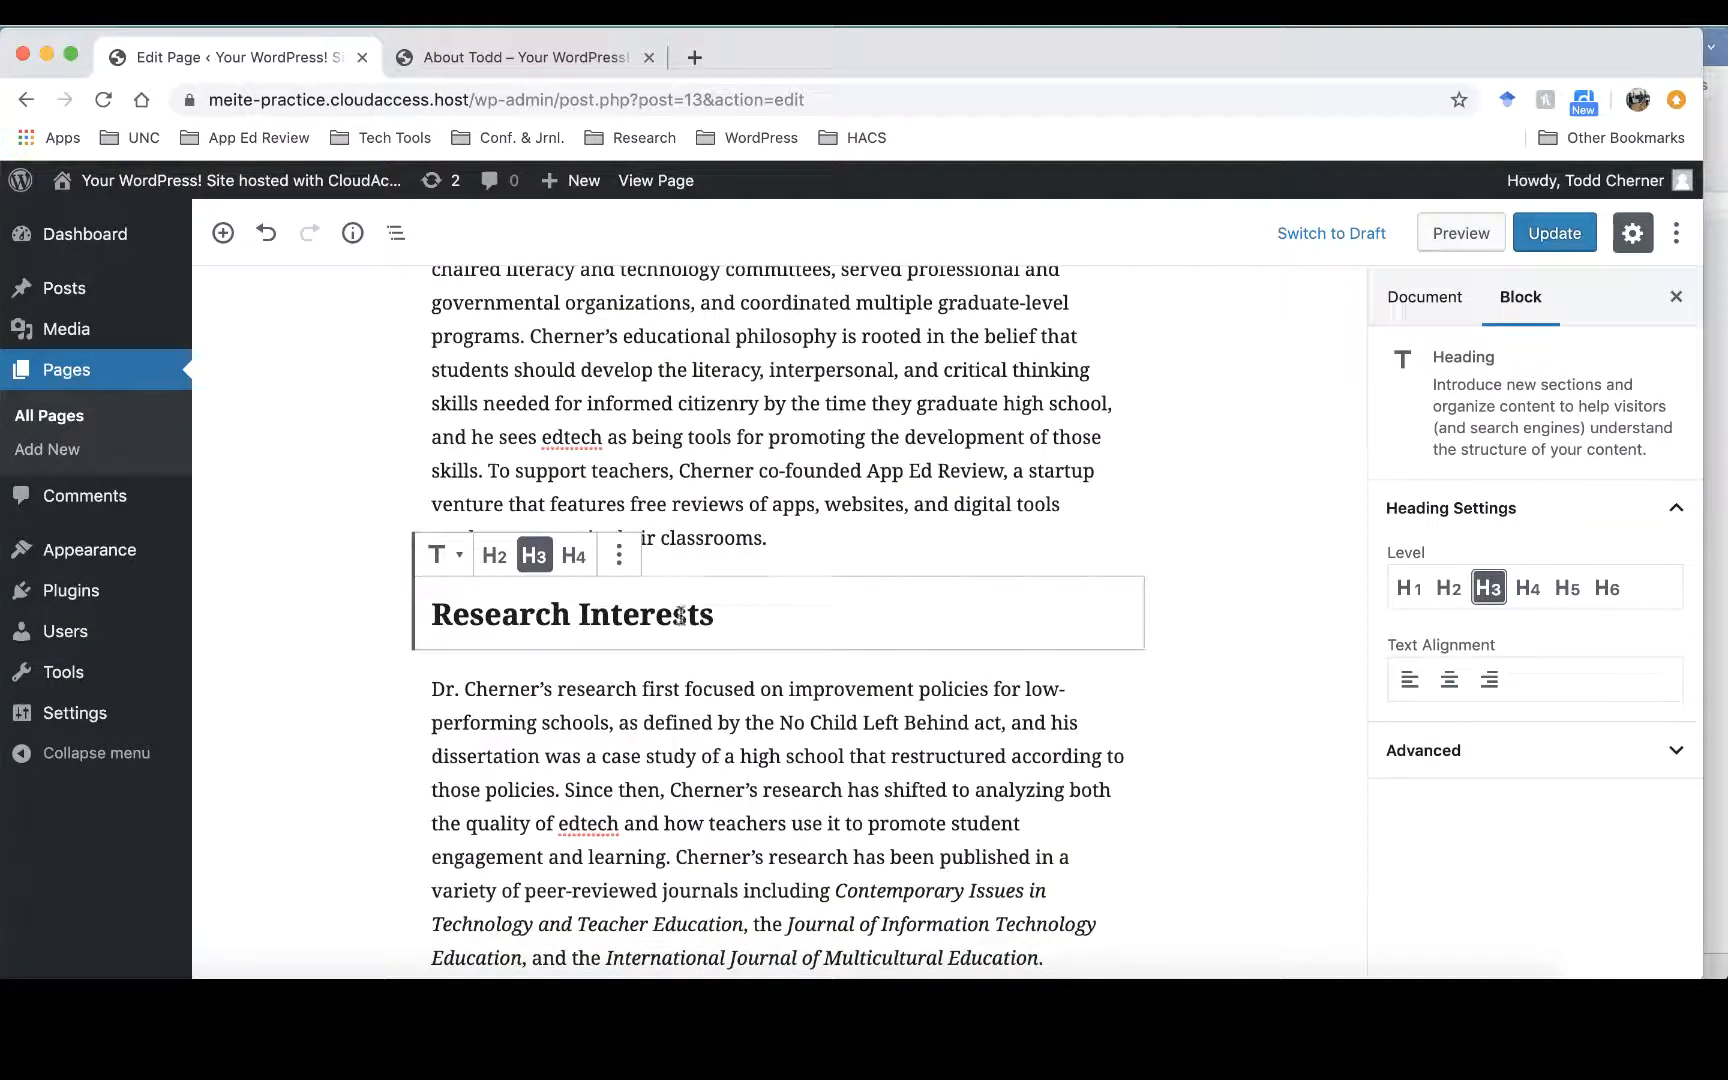
scroll(680, 614, "up", 5)
scroll(680, 614, "up", 2)
left_click(575, 466)
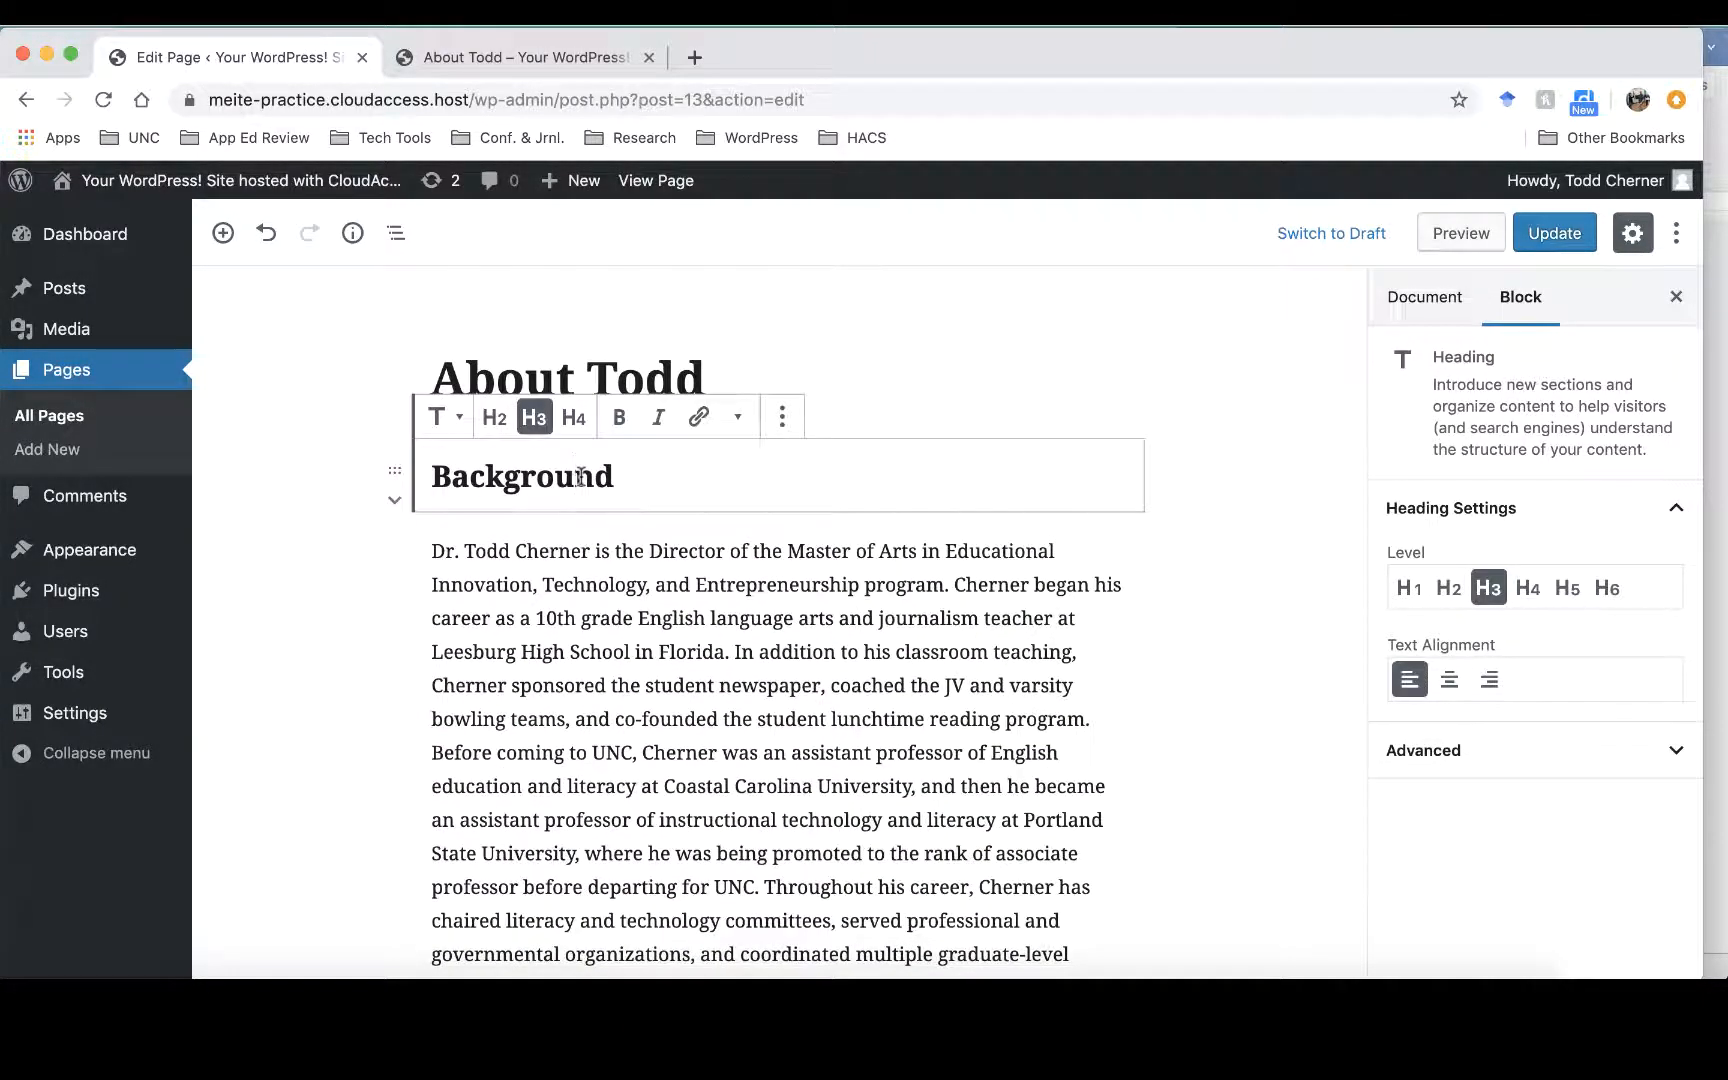
scroll(625, 658, "down", 5)
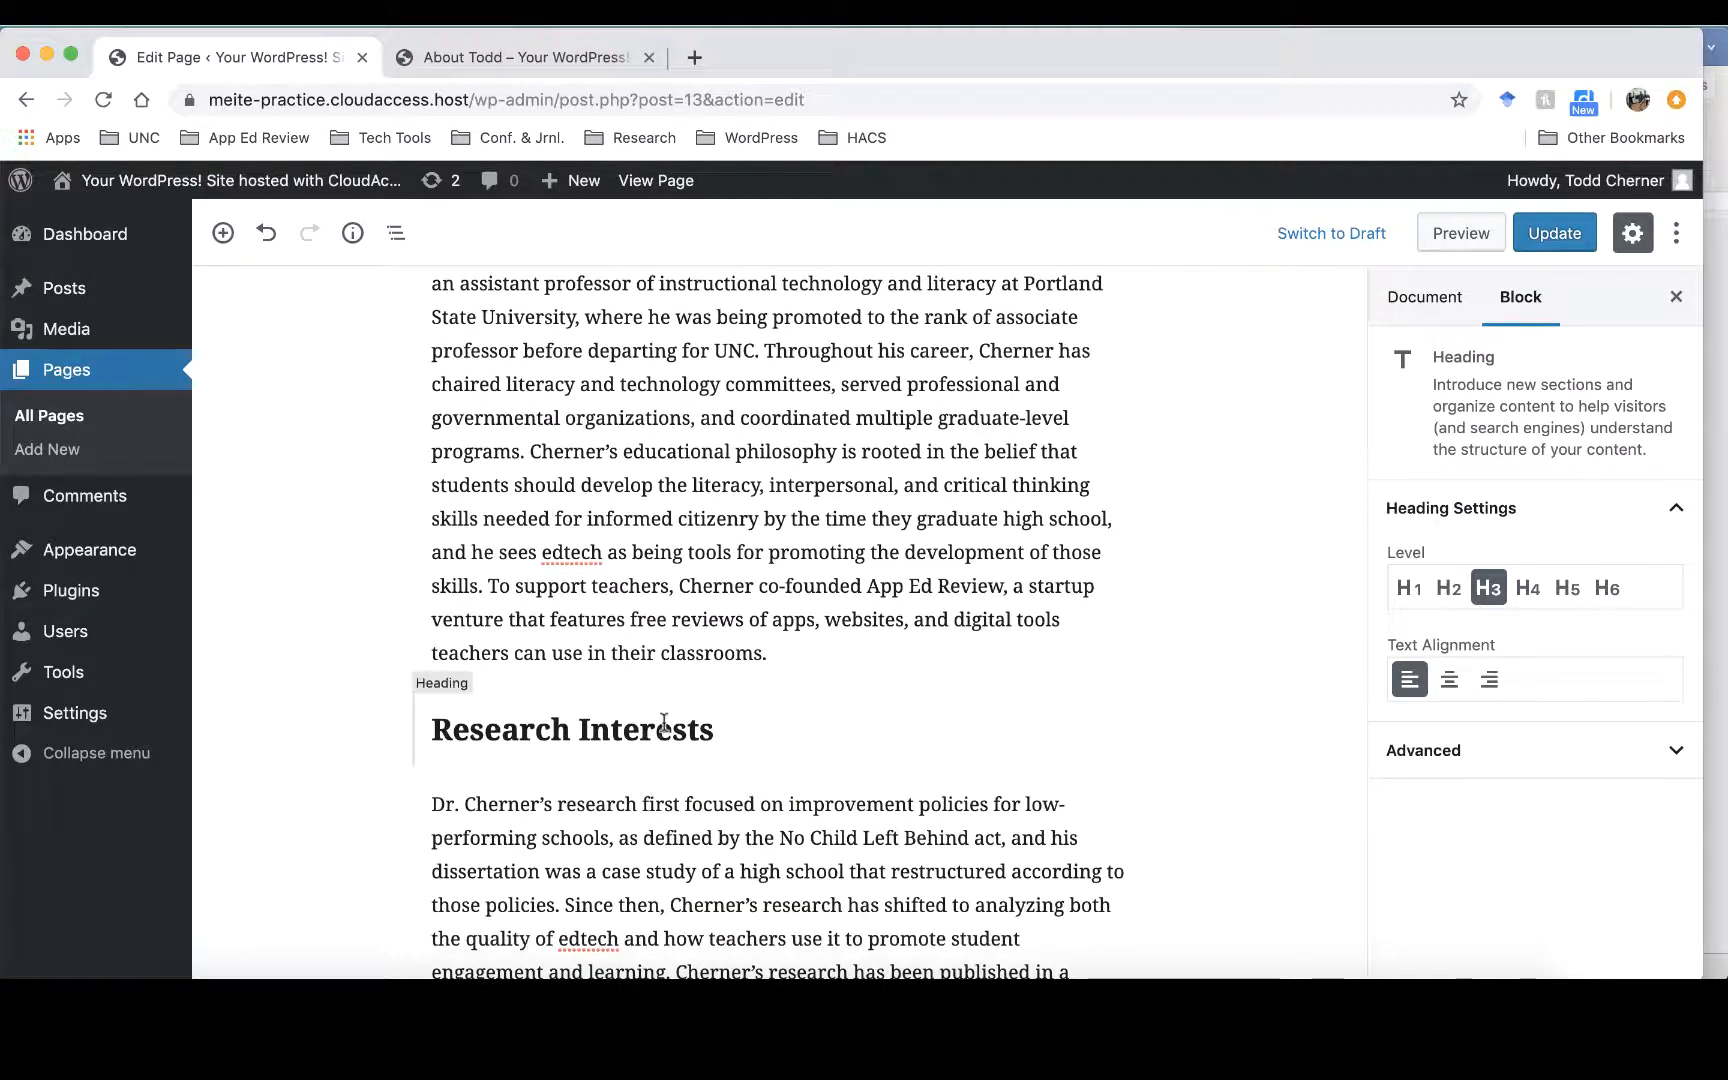
scroll(663, 722, "down", 2)
scroll(663, 722, "up", 7)
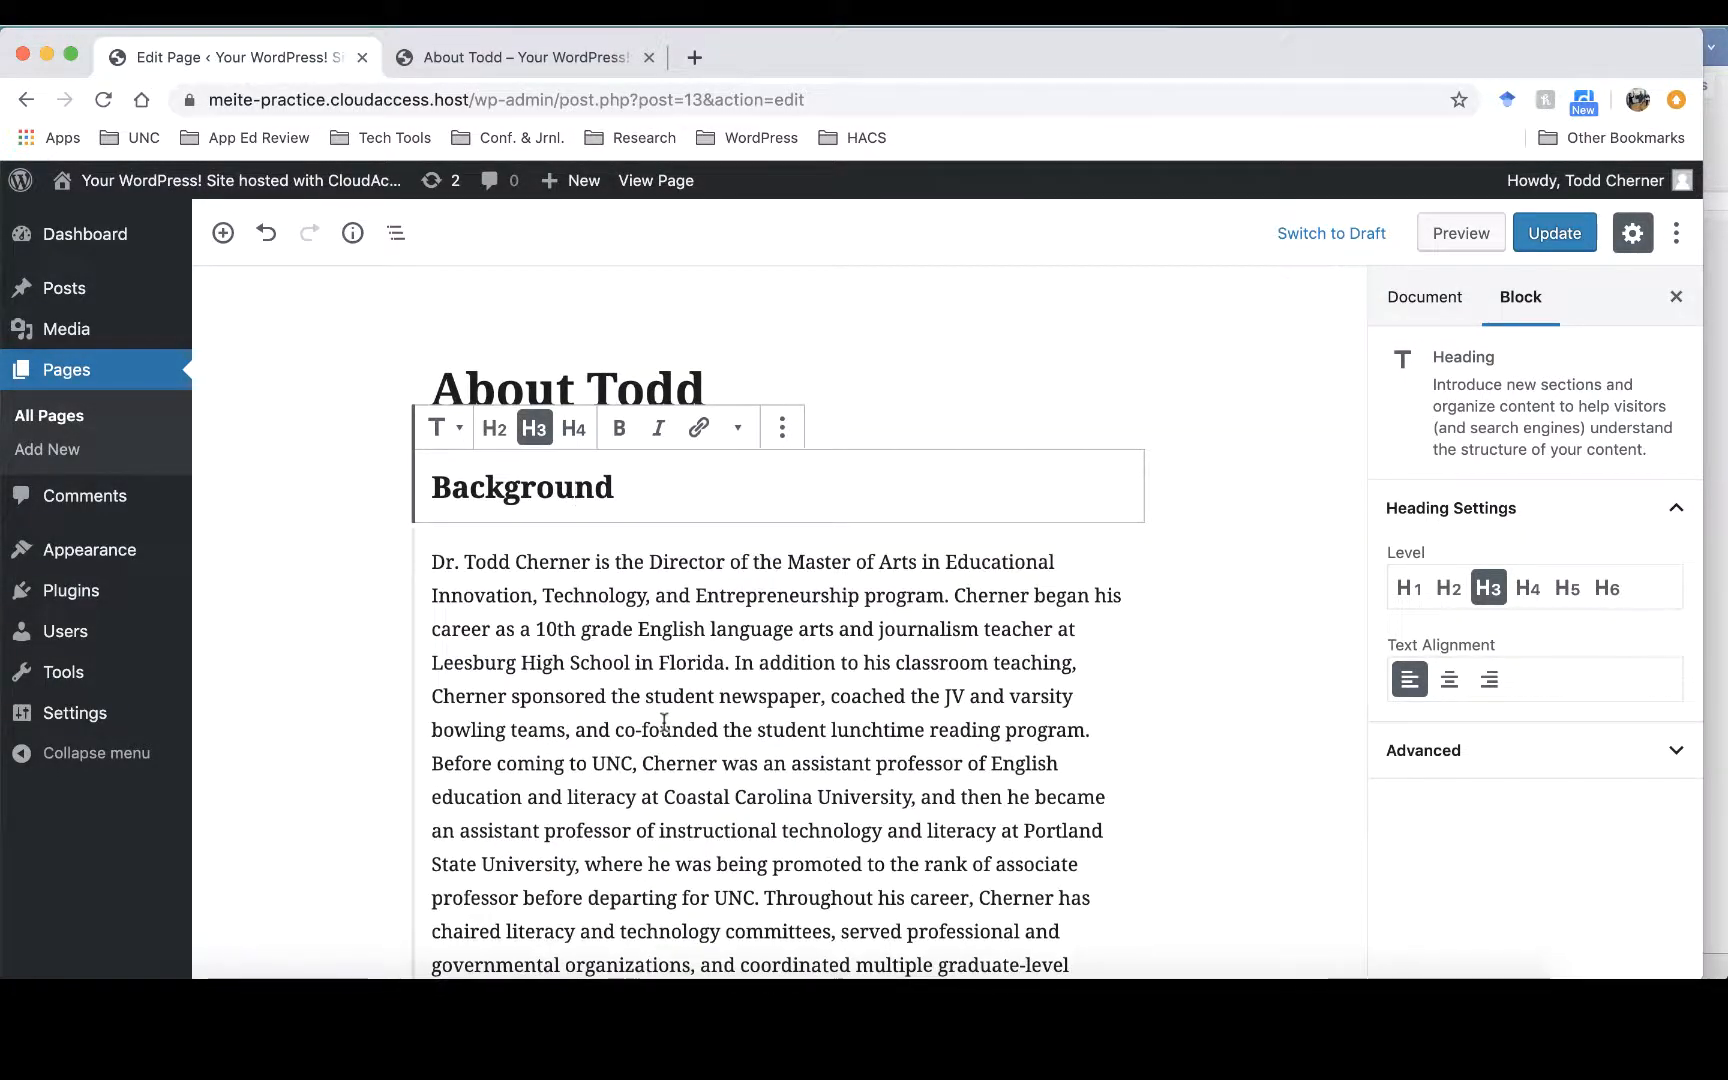
left_click(664, 722)
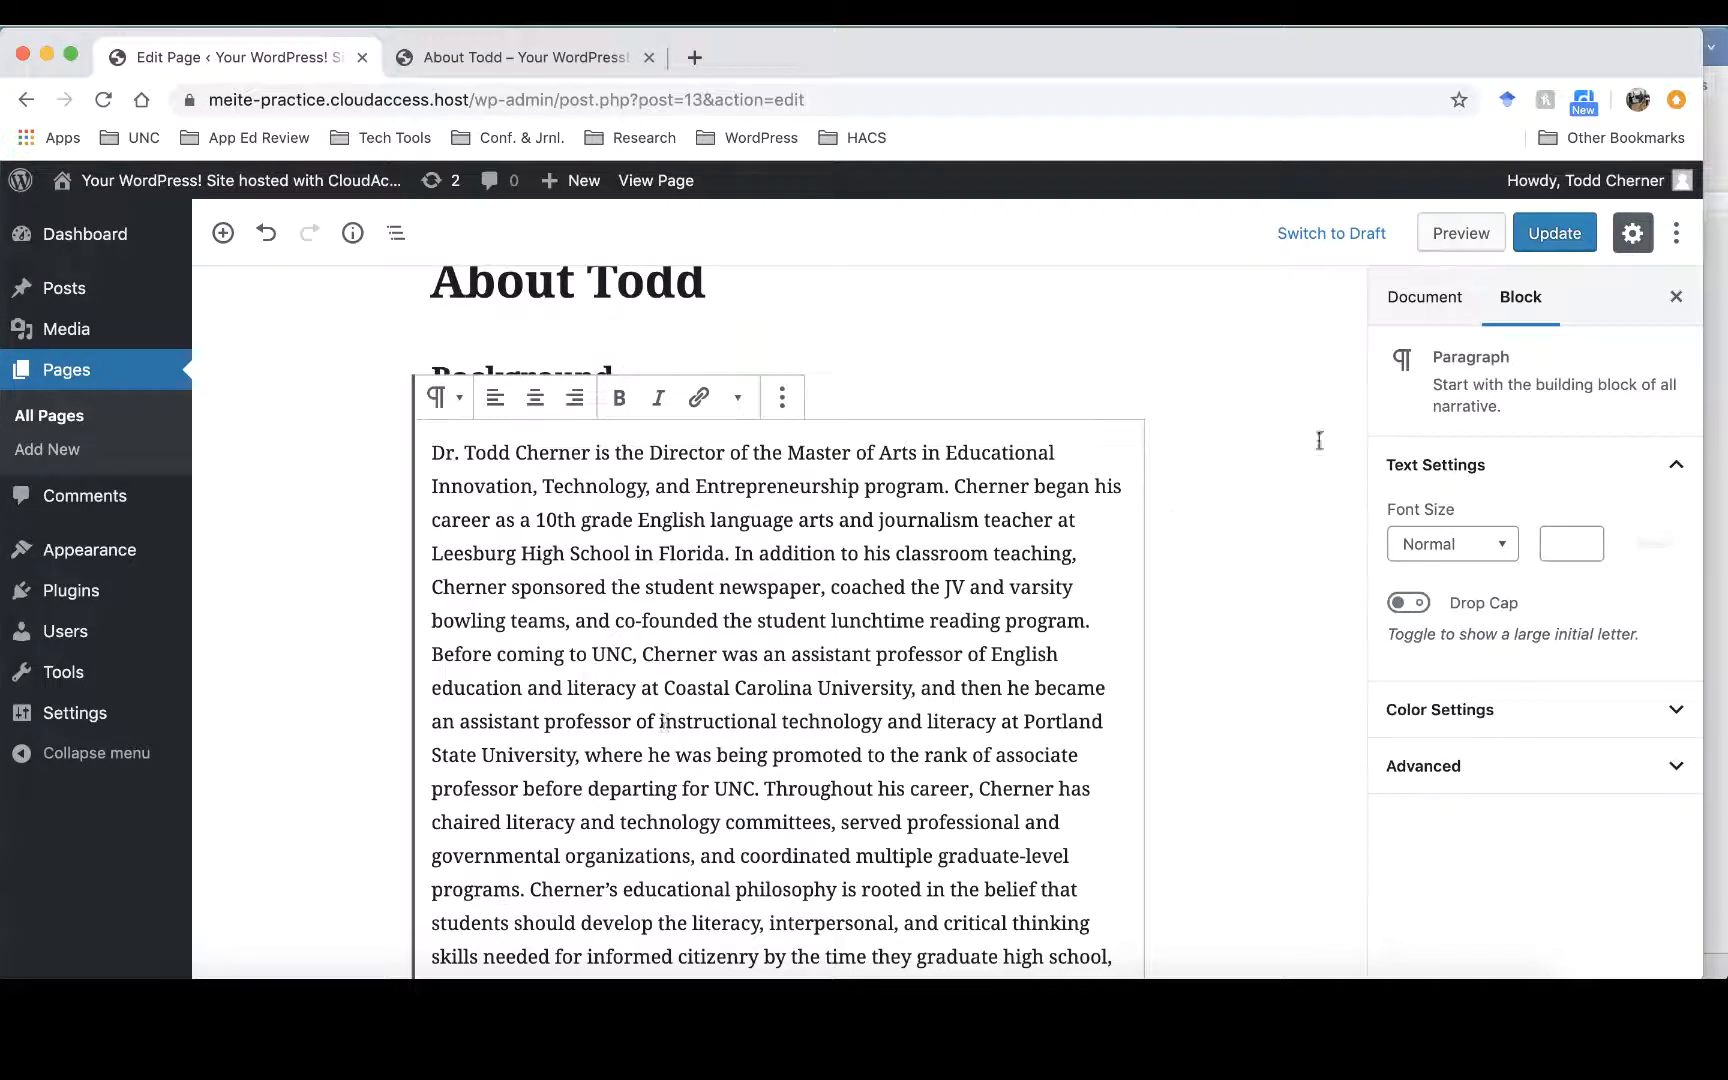
- Update the About page and reload its live version
left_click(1550, 240)
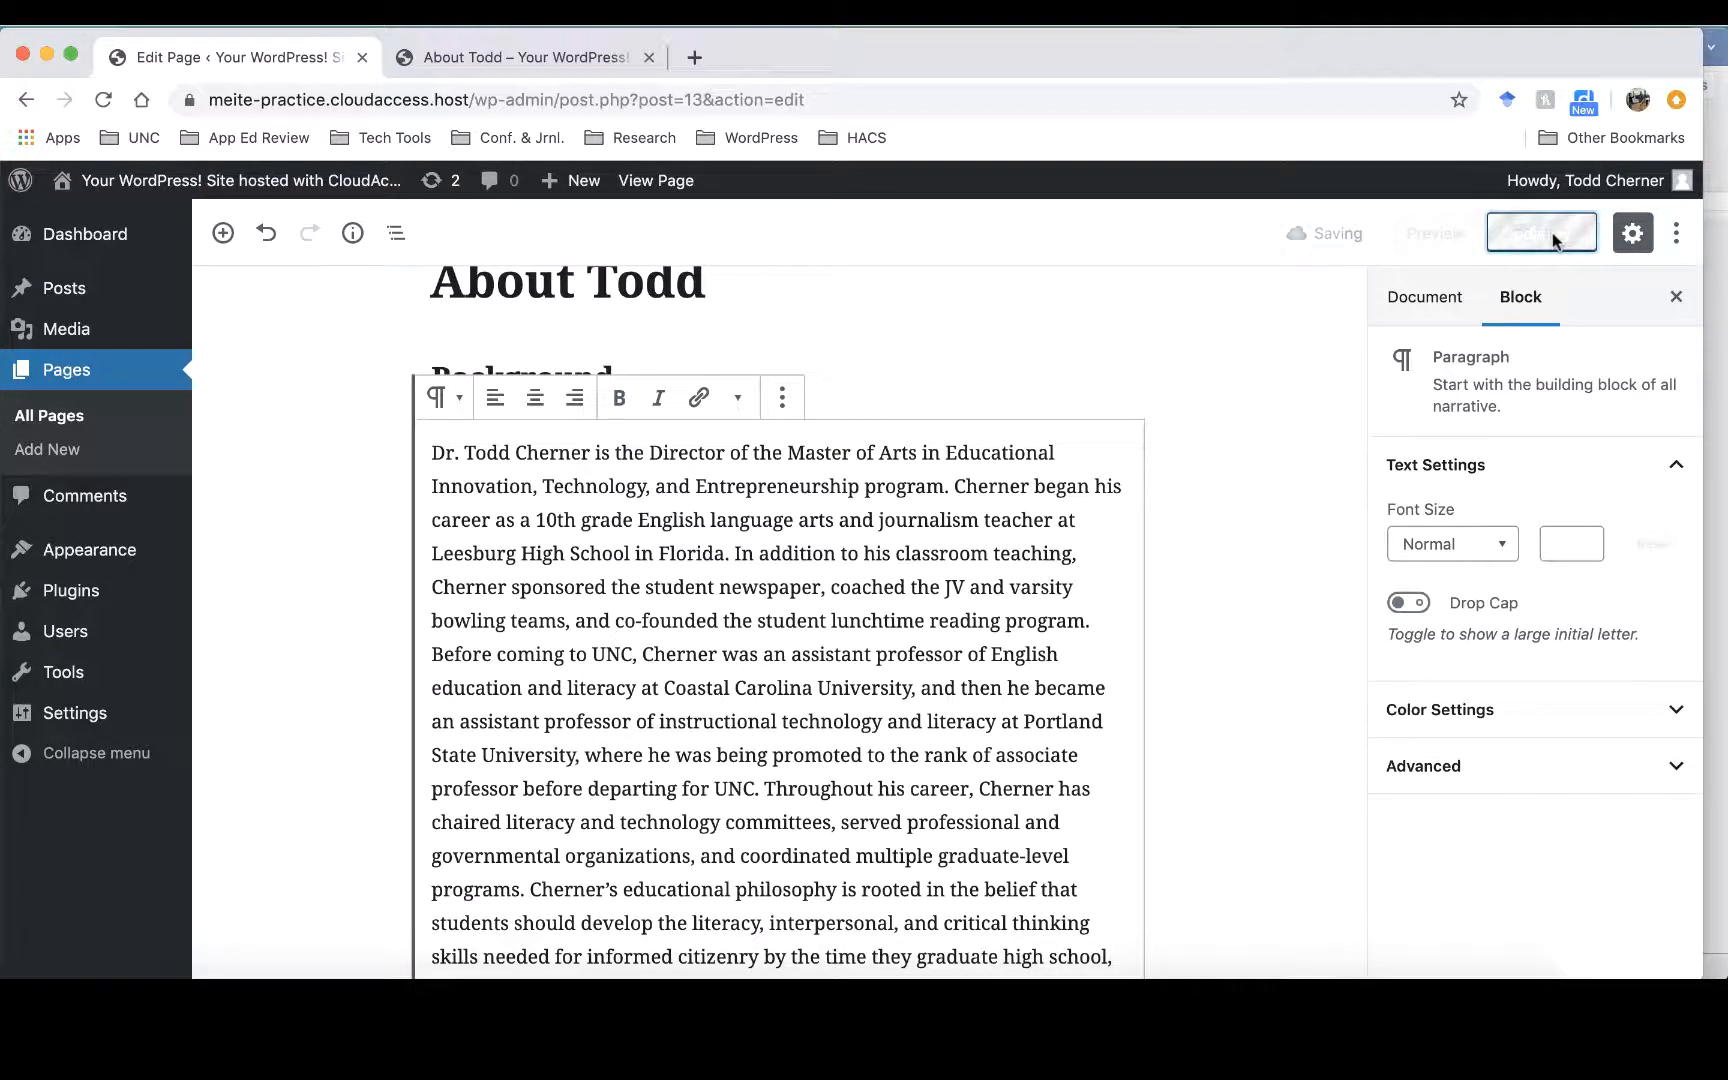
left_click(686, 692)
scroll(686, 694, "up", 2)
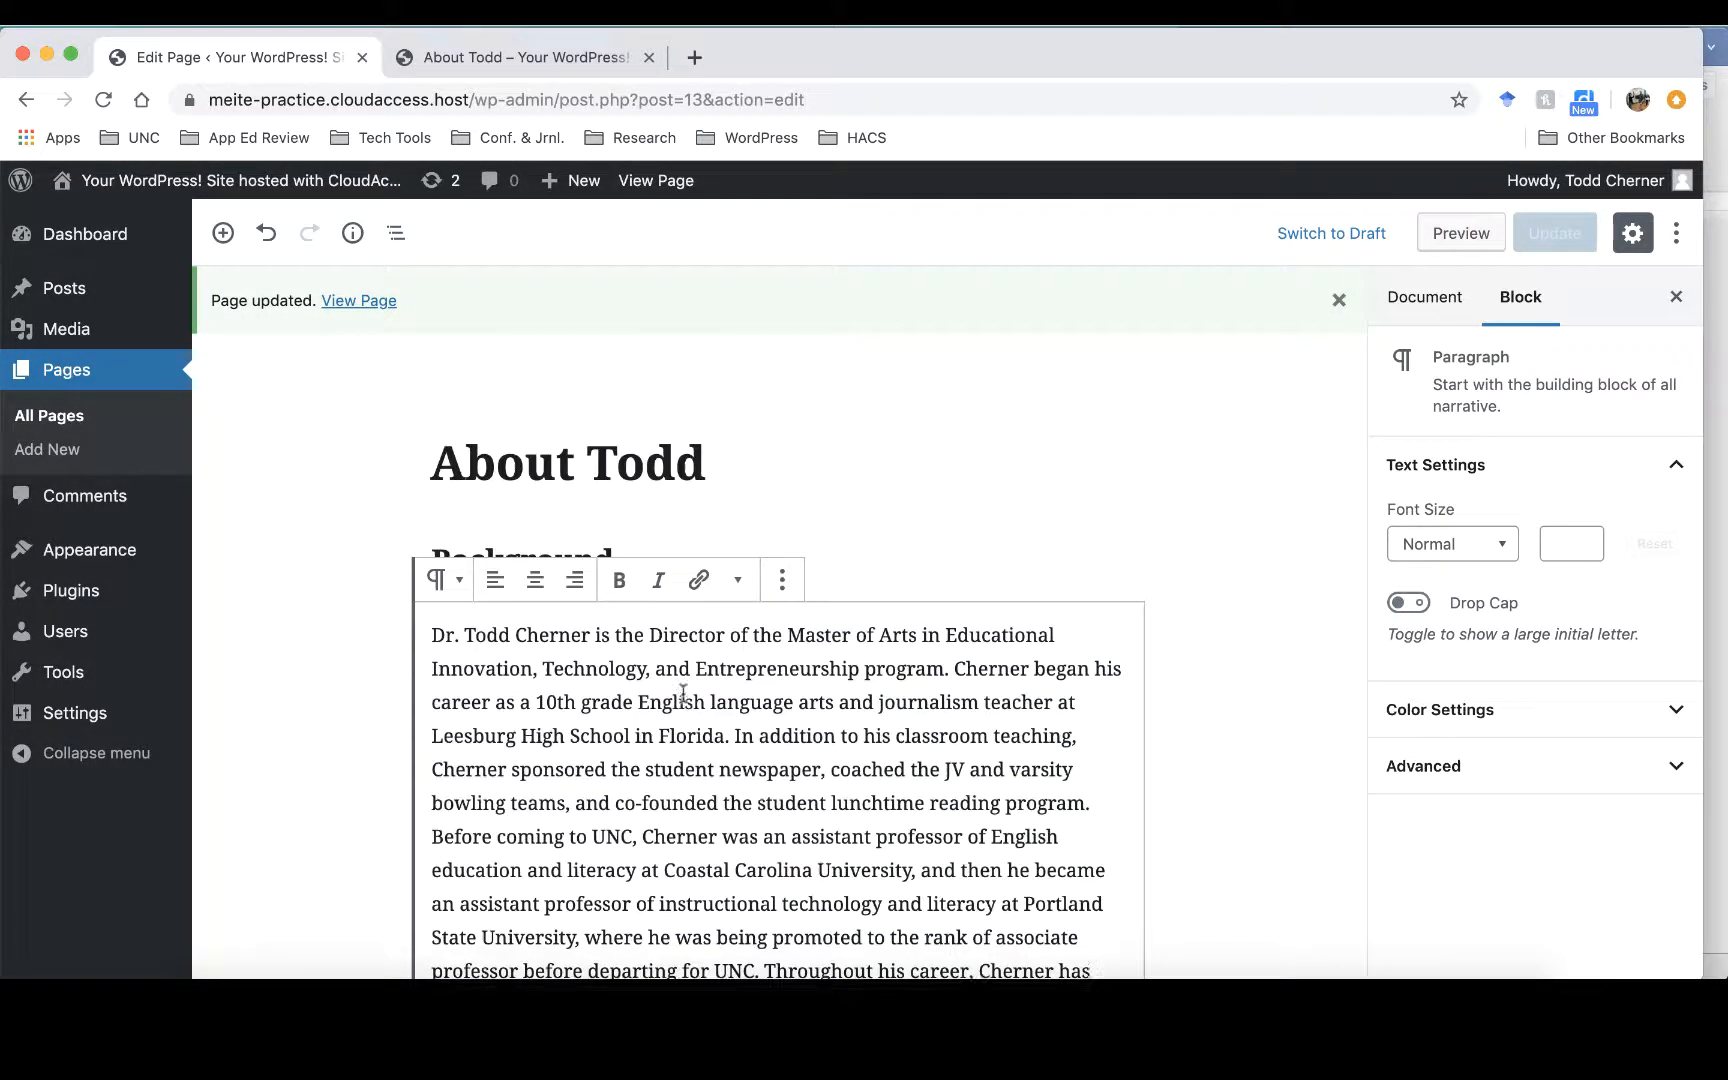
left_click(520, 56)
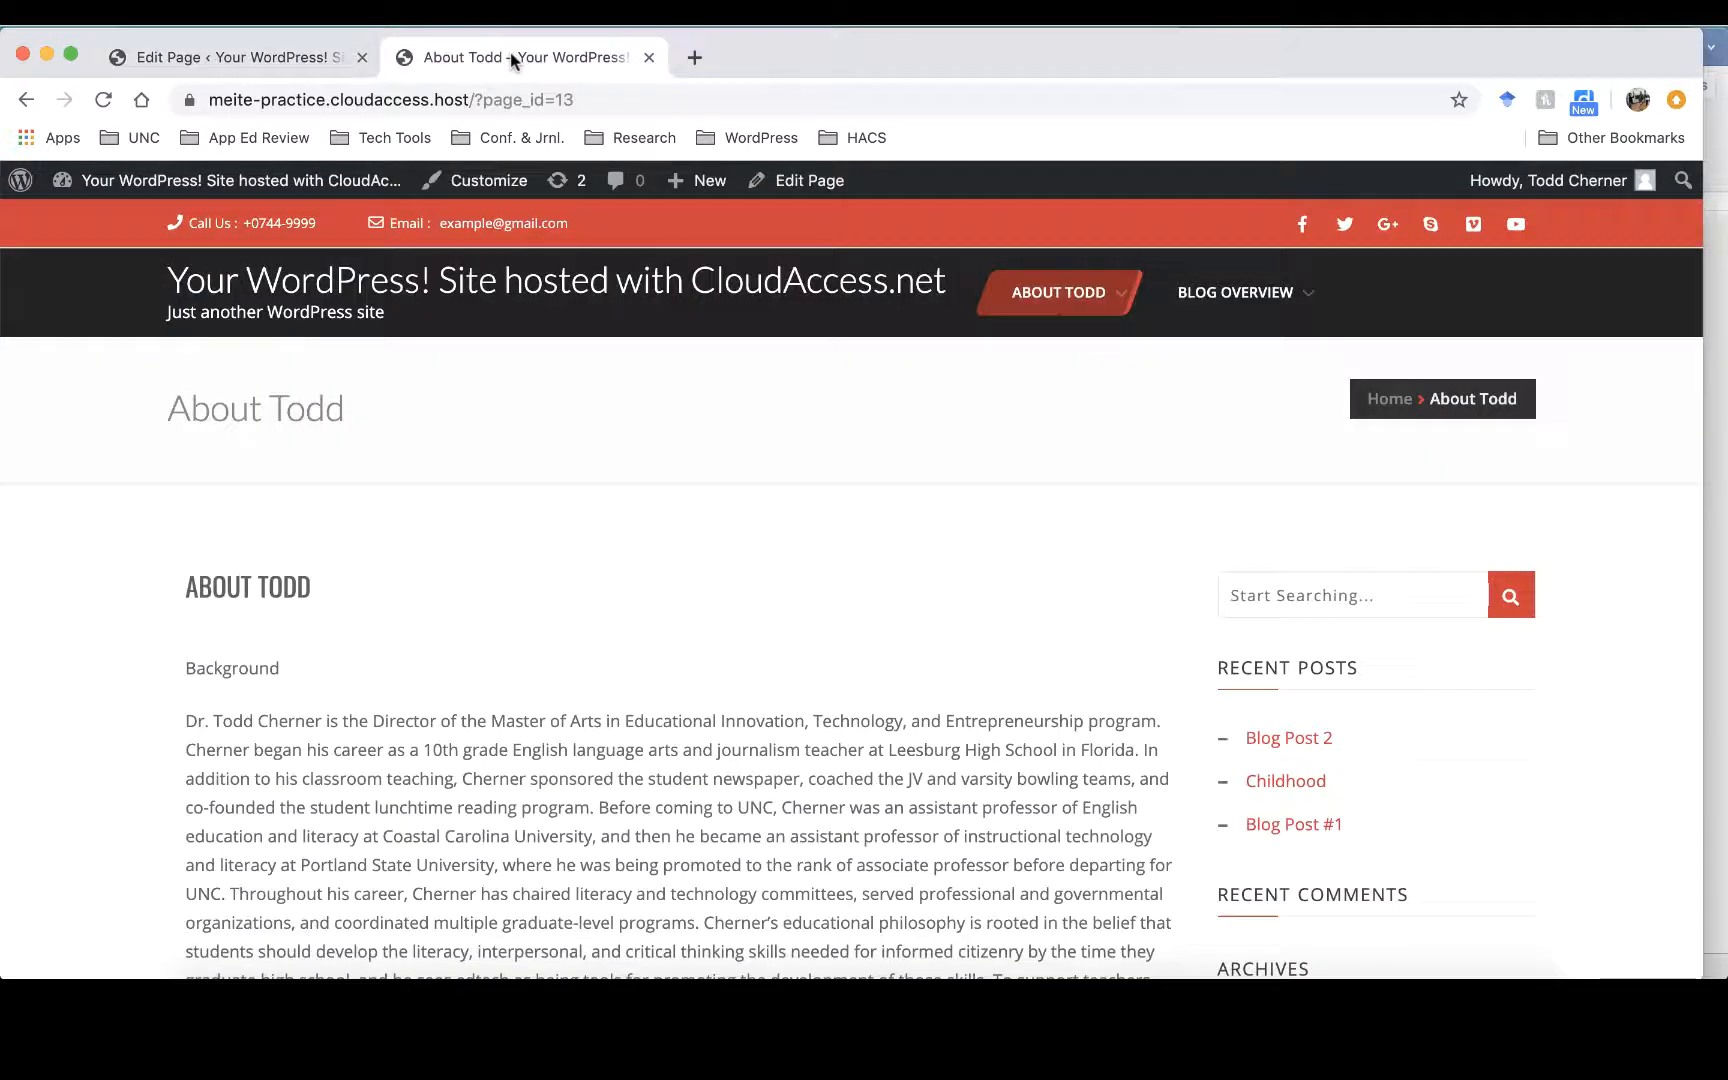
left_click(462, 104)
key("Return")
- Examine how the "Background" and "Research Interests" headings and their sections appear on the live About page
scroll(375, 735, "down", 5)
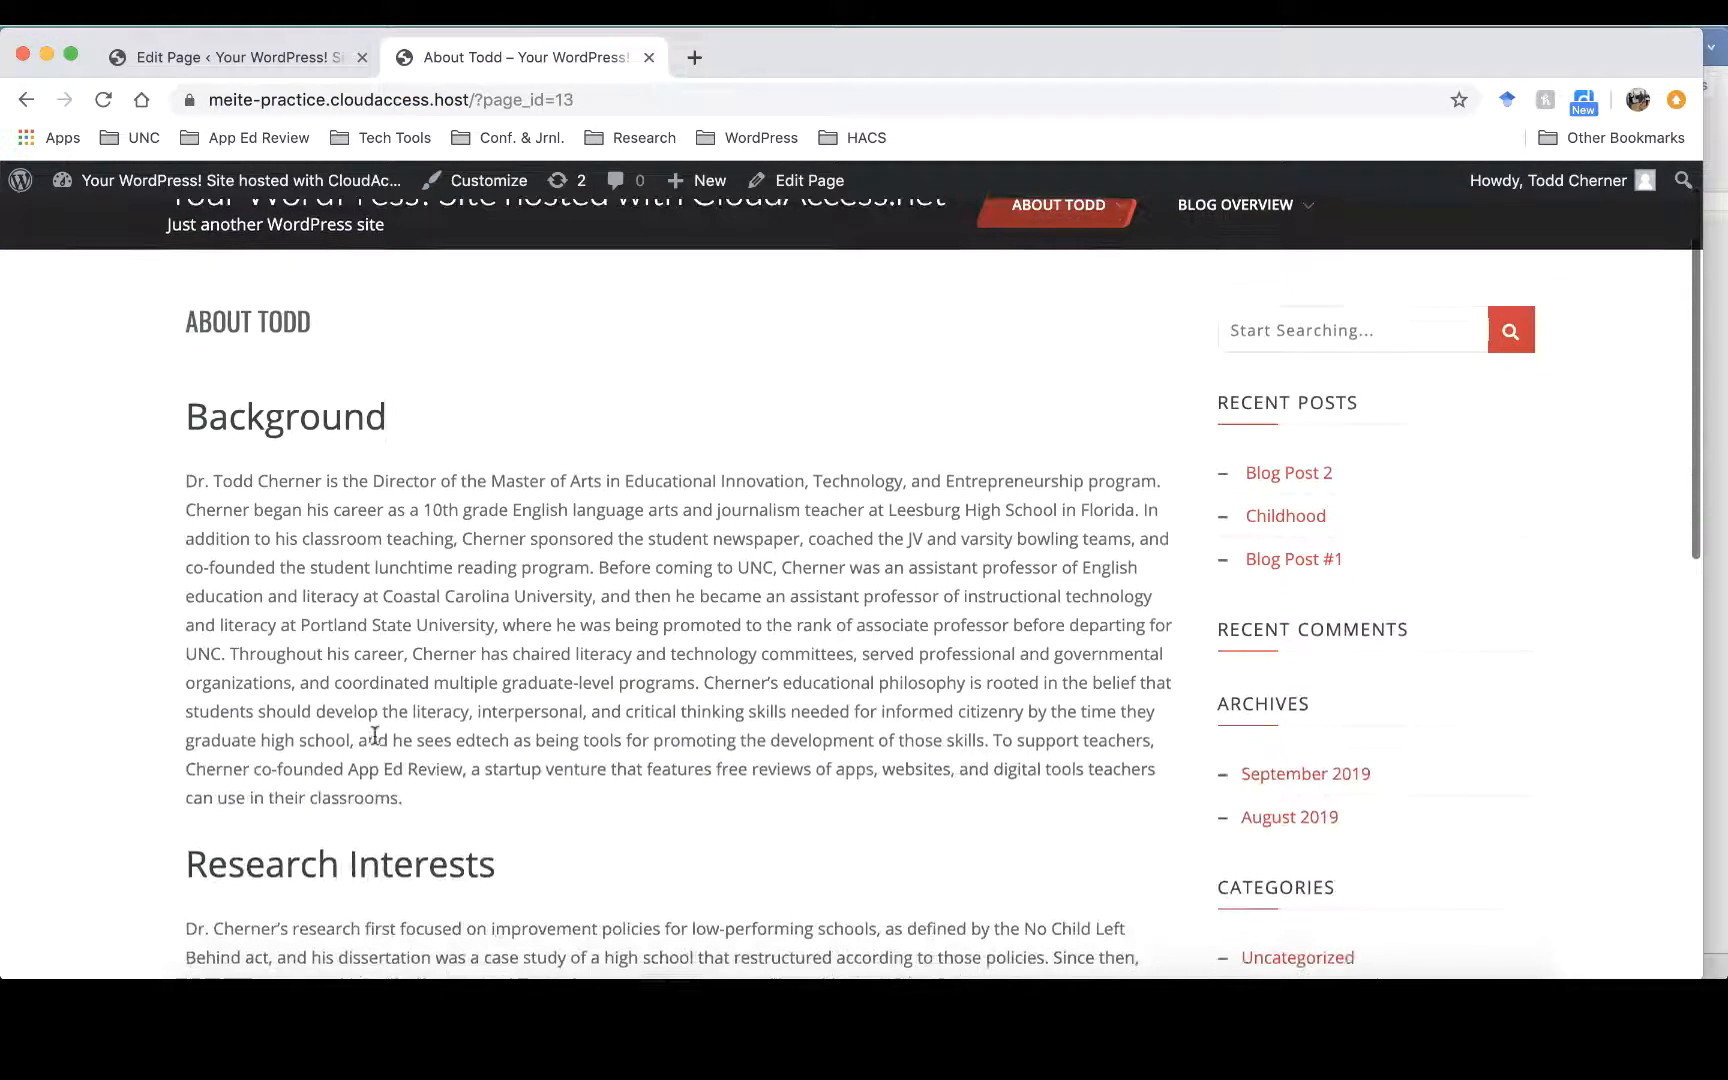
scroll(375, 735, "up", 5)
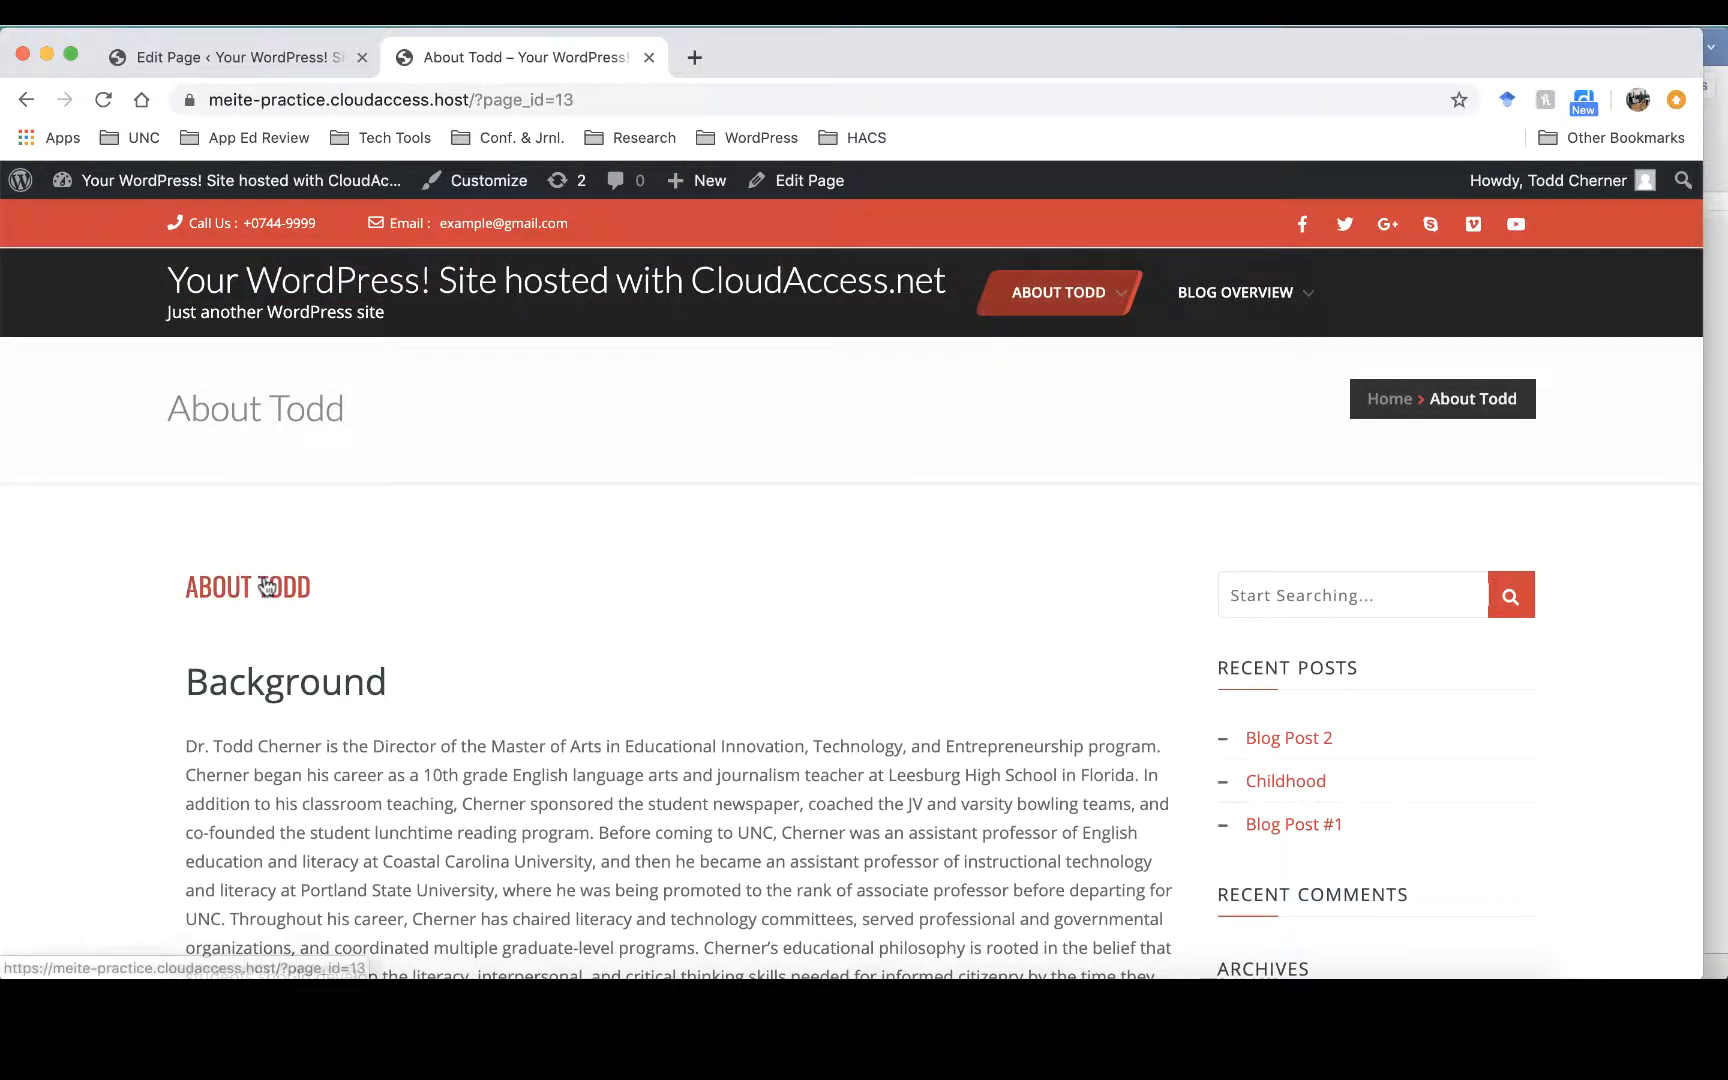
scroll(290, 700, "down", 8)
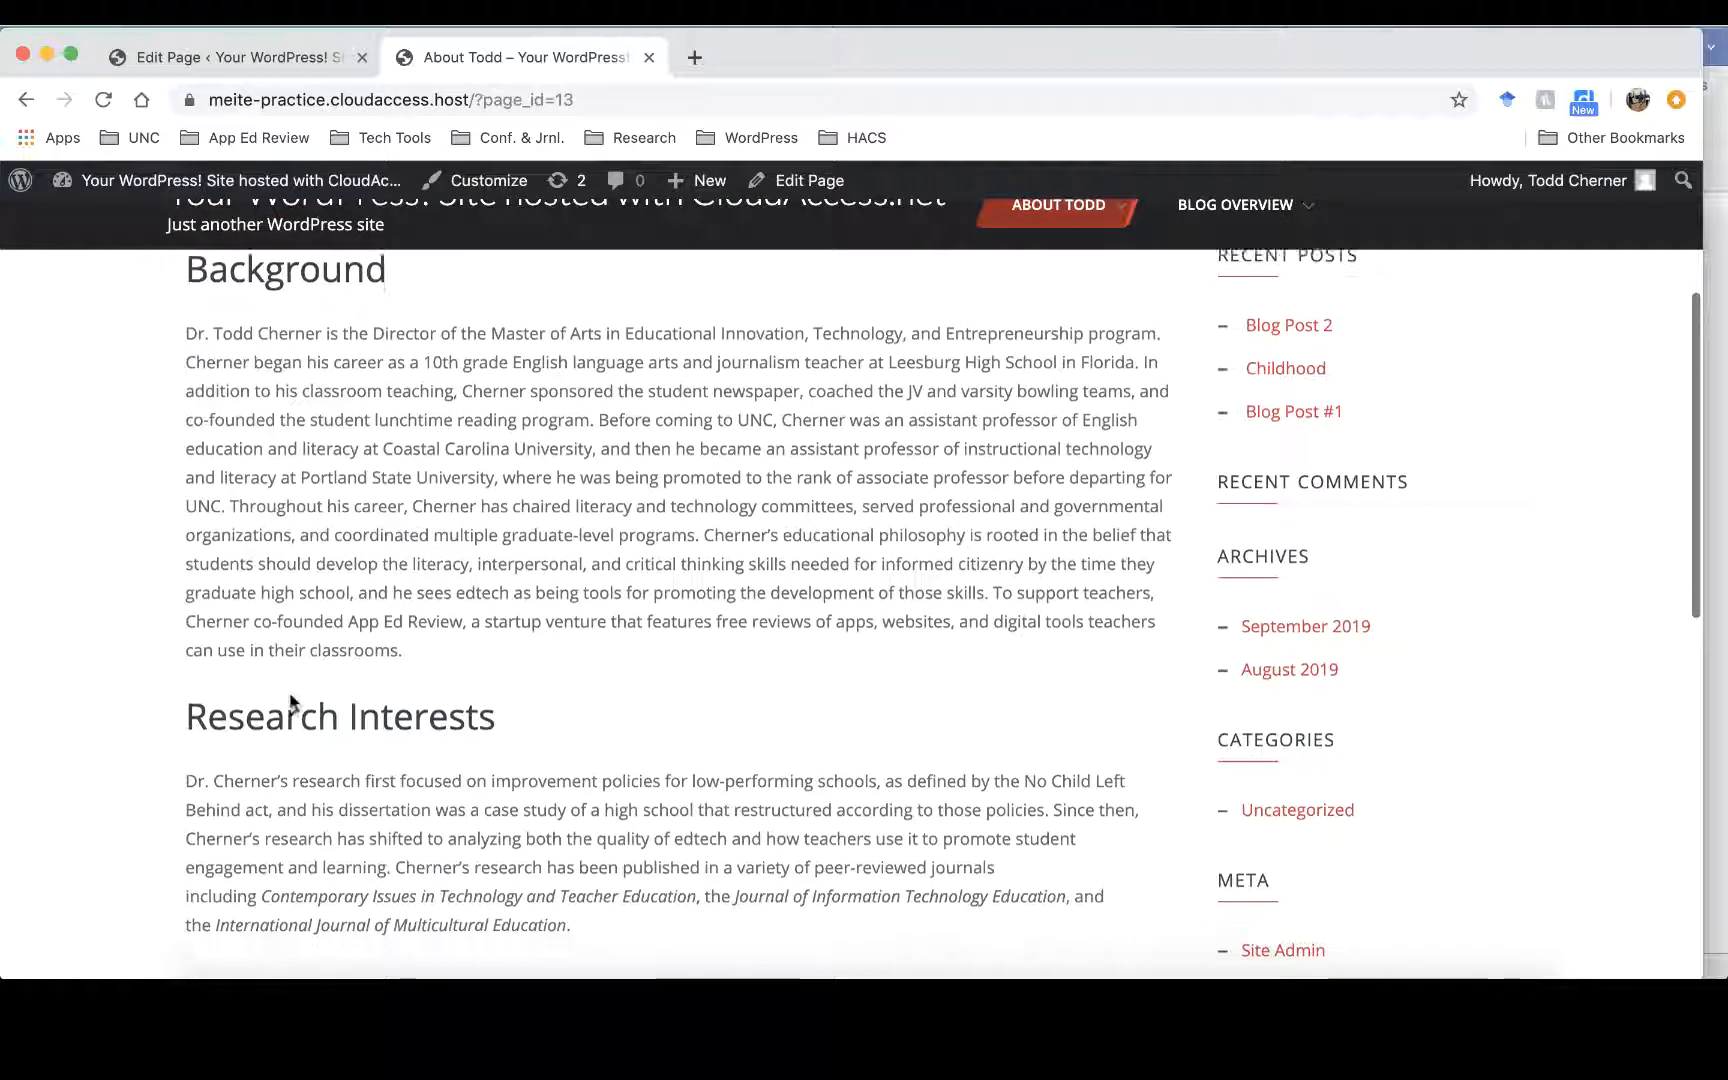
scroll(290, 700, "up", 3)
scroll(290, 700, "up", 5)
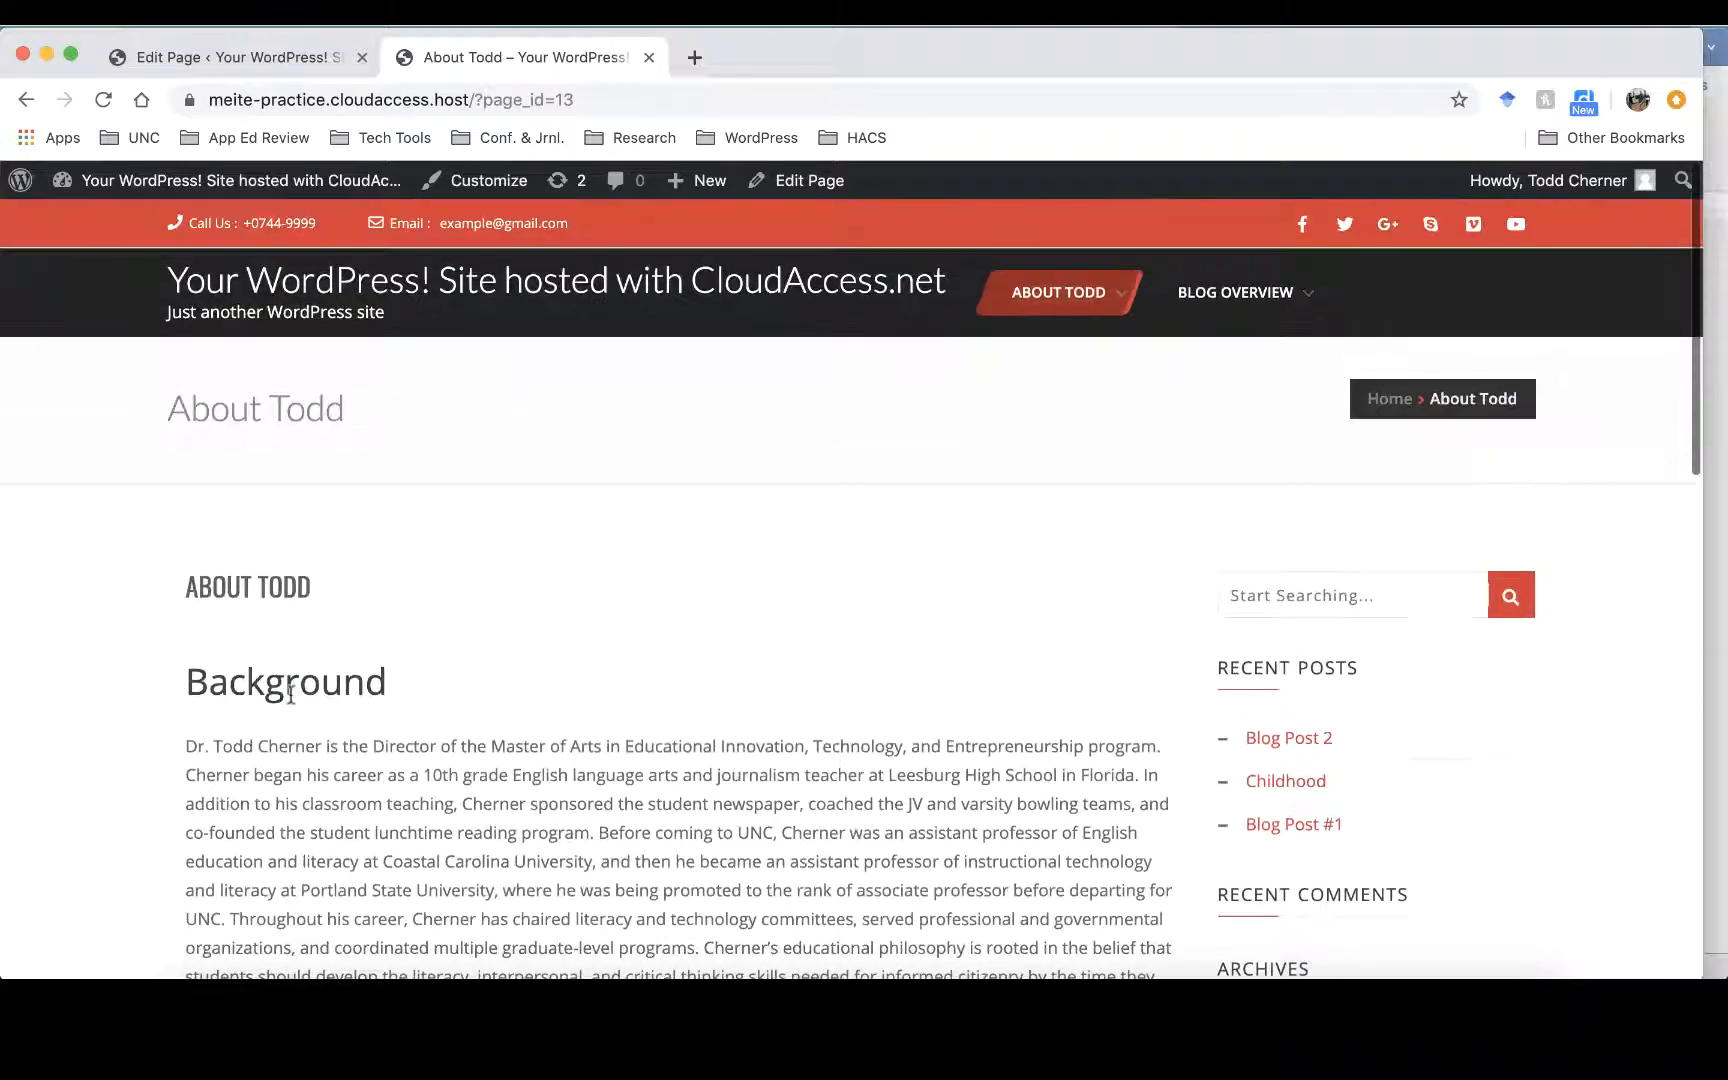
scroll(312, 717, "down", 8)
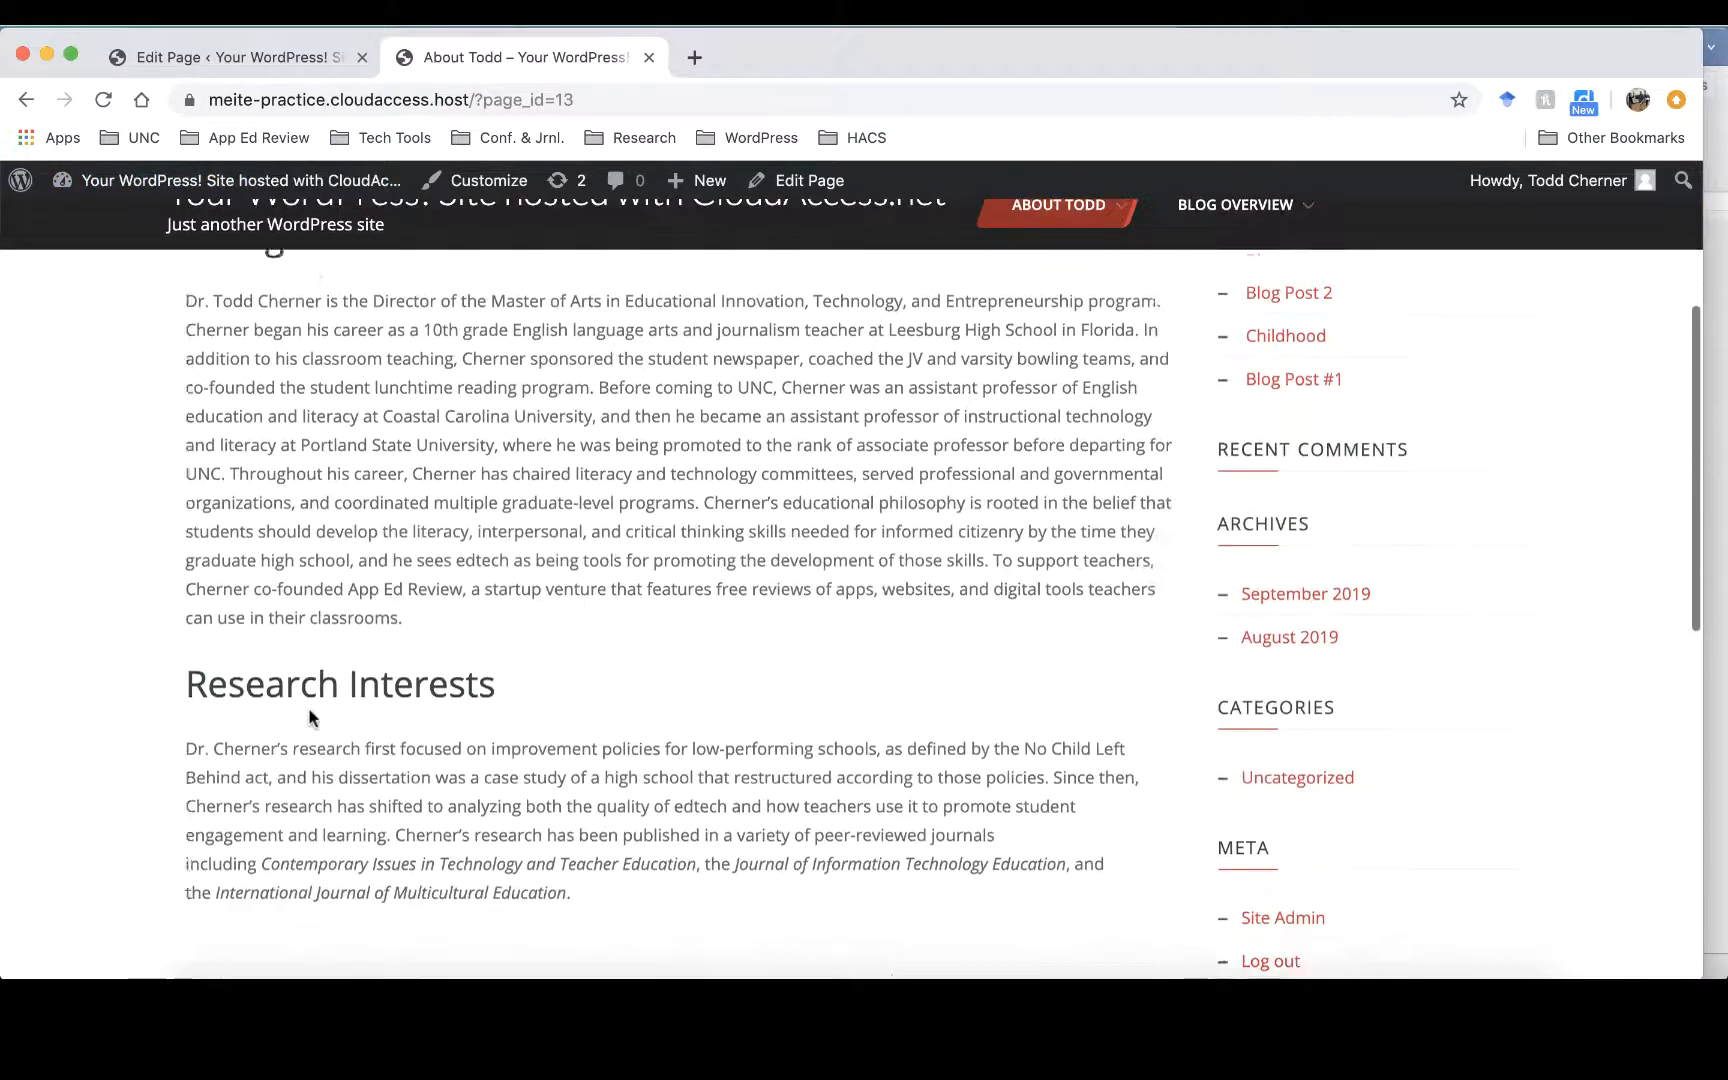
scroll(310, 711, "up", 5)
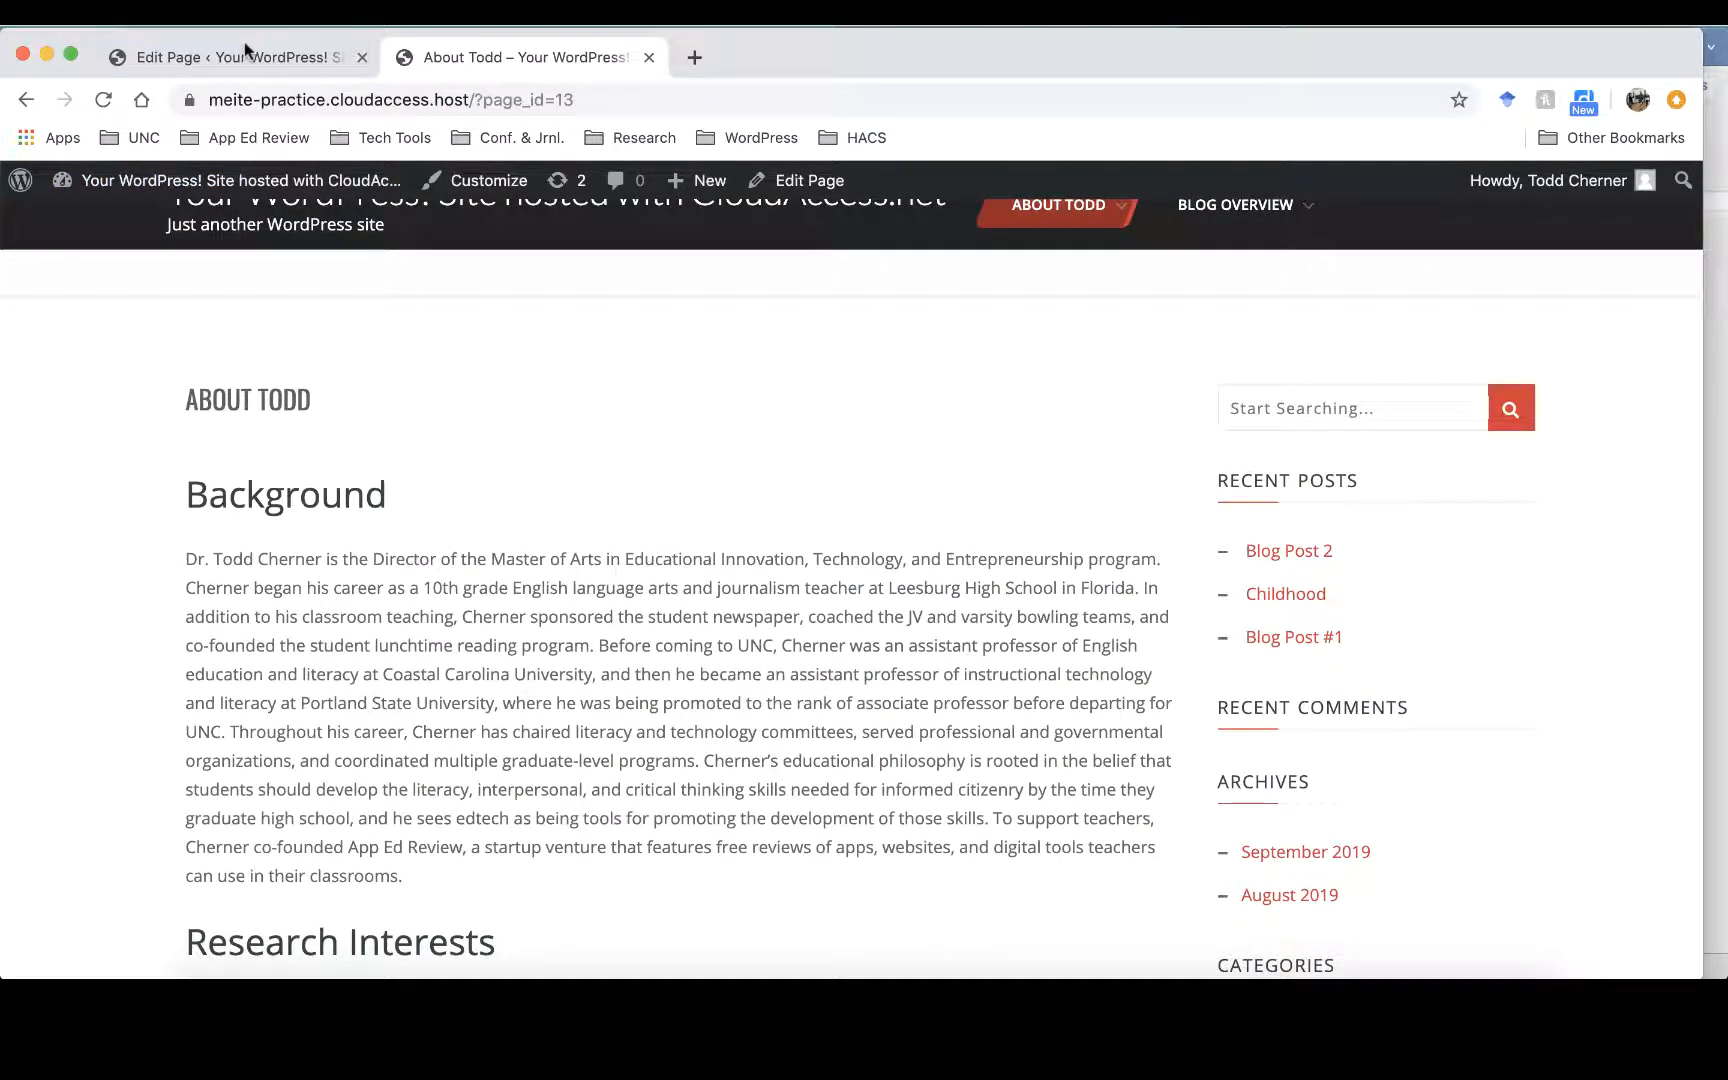
- Return to the page editor and split the Background text into separate paragraph blocks before "Before coming to UNC" and after "before departing for UNC."
left_click(244, 42)
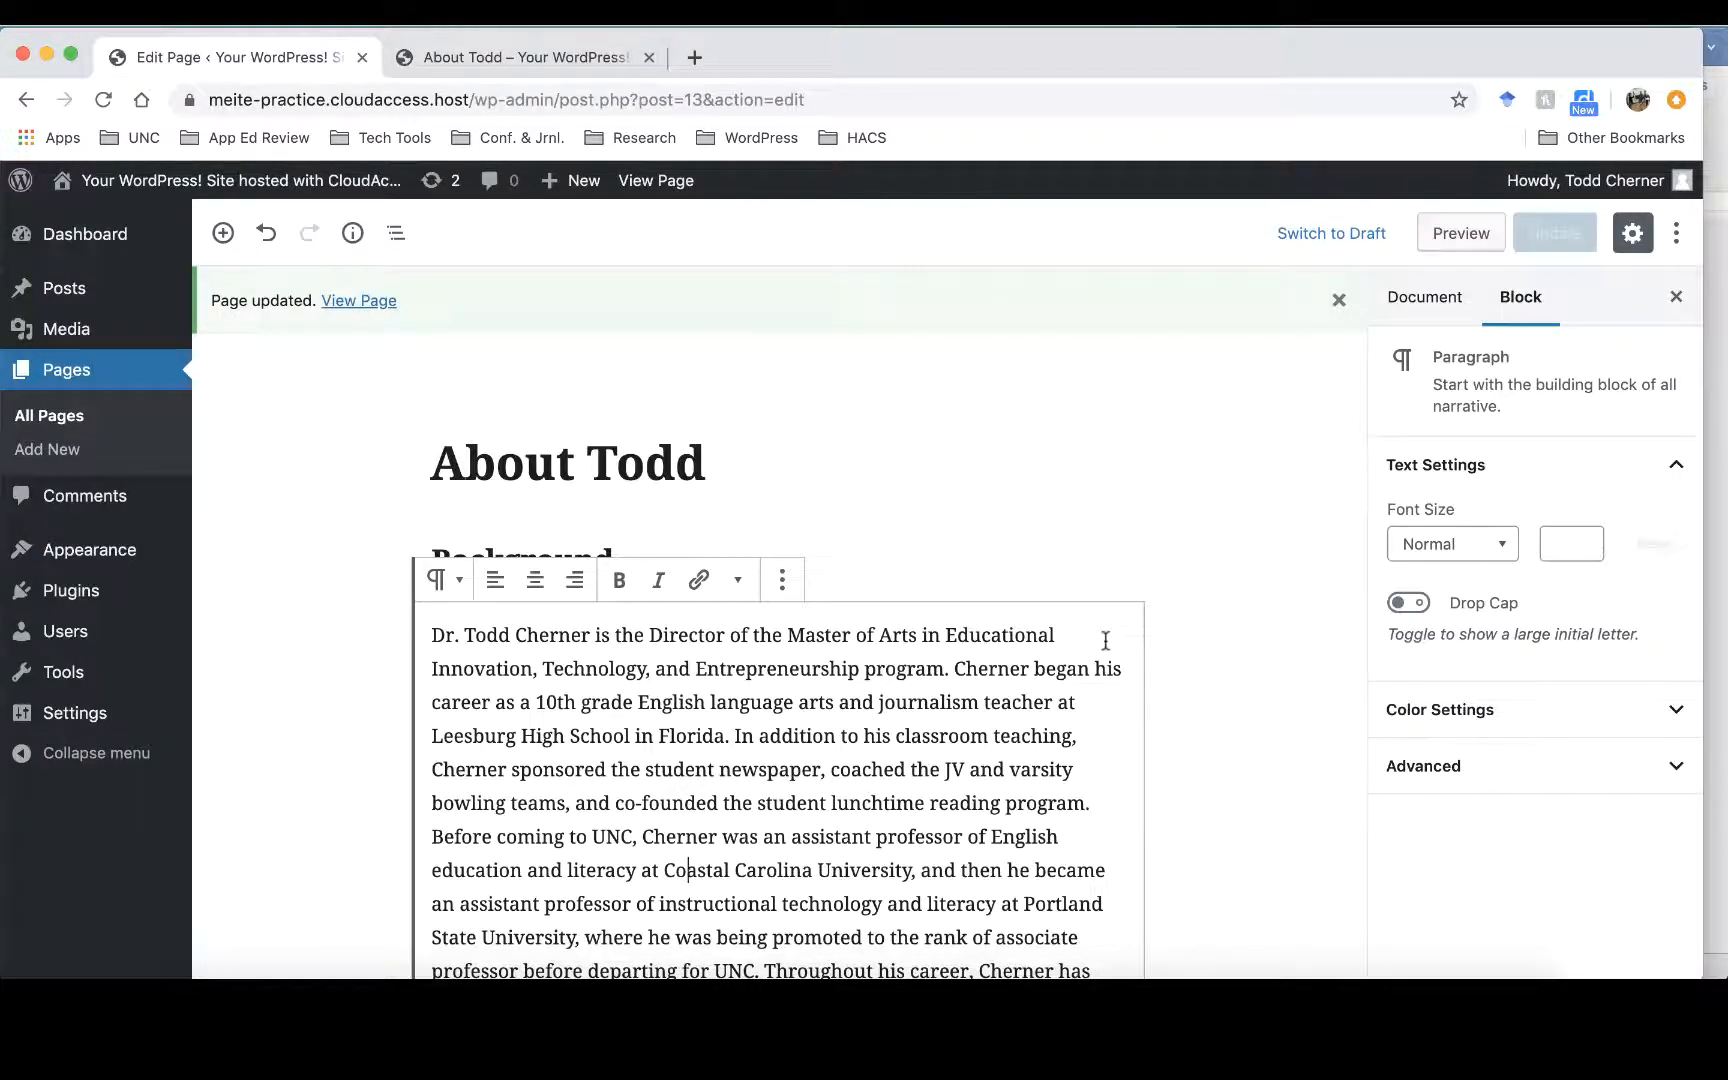
left_click(957, 562)
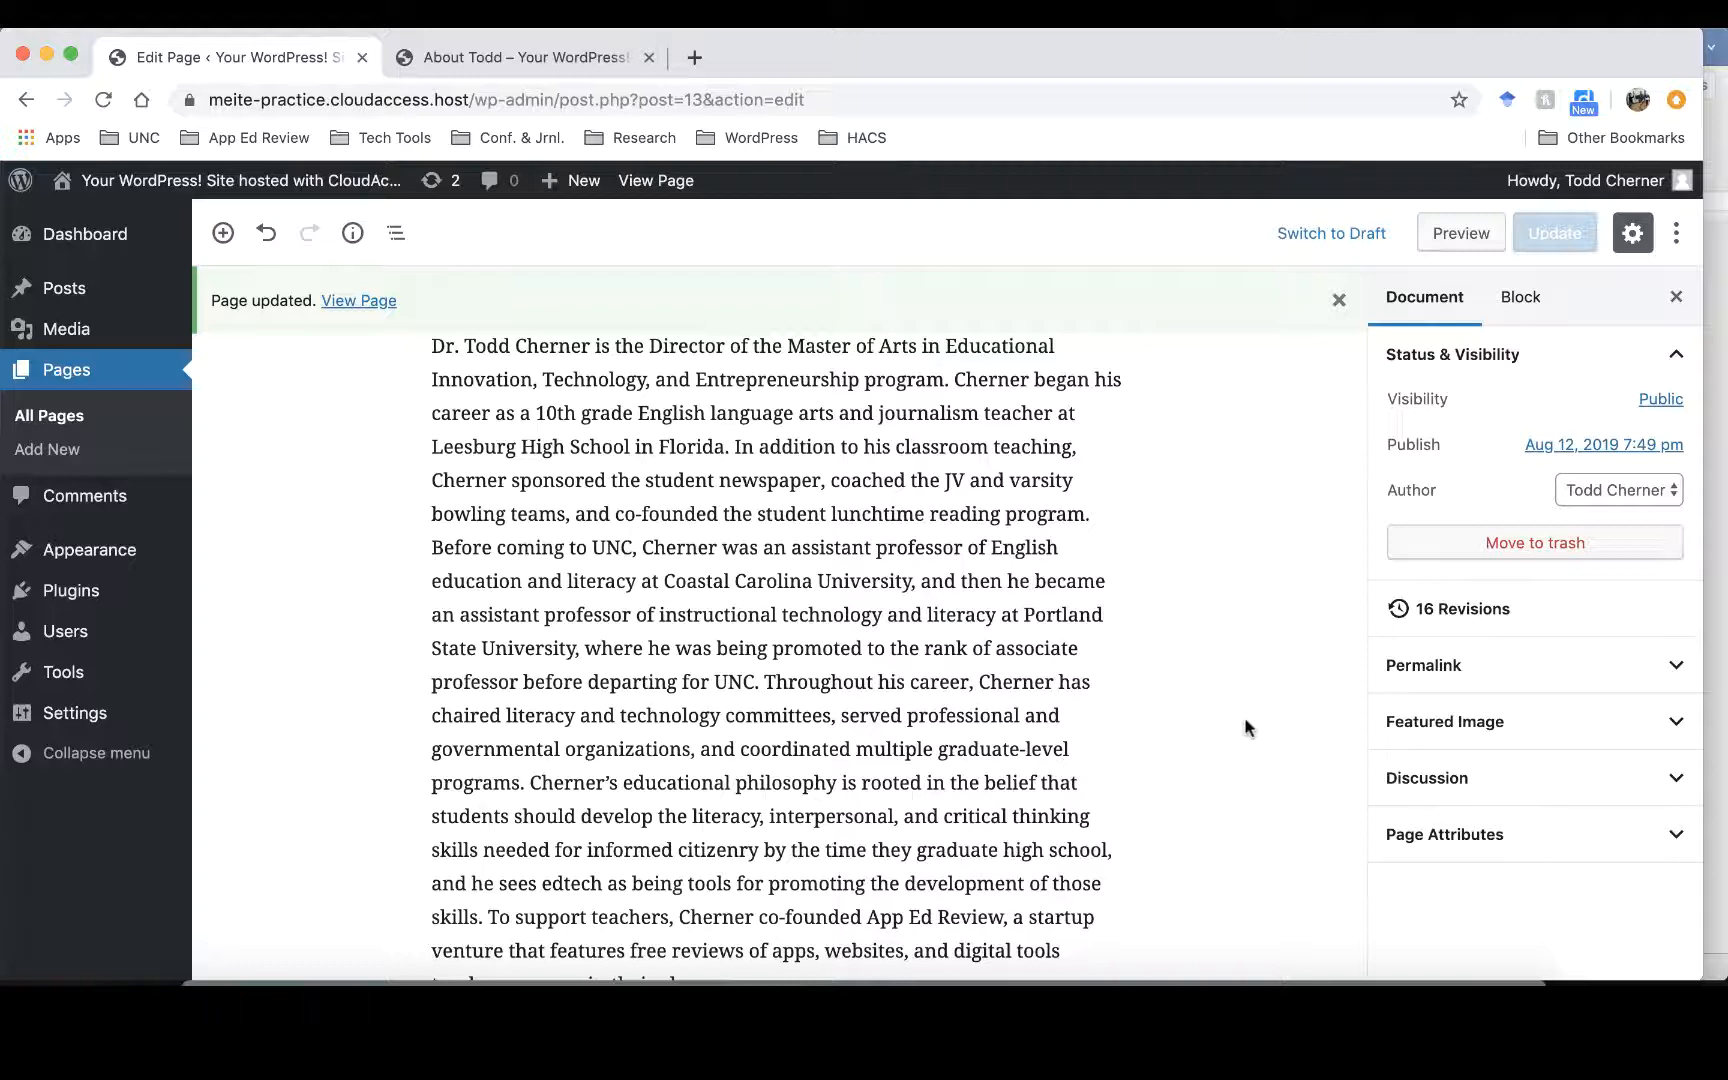
left_click(795, 618)
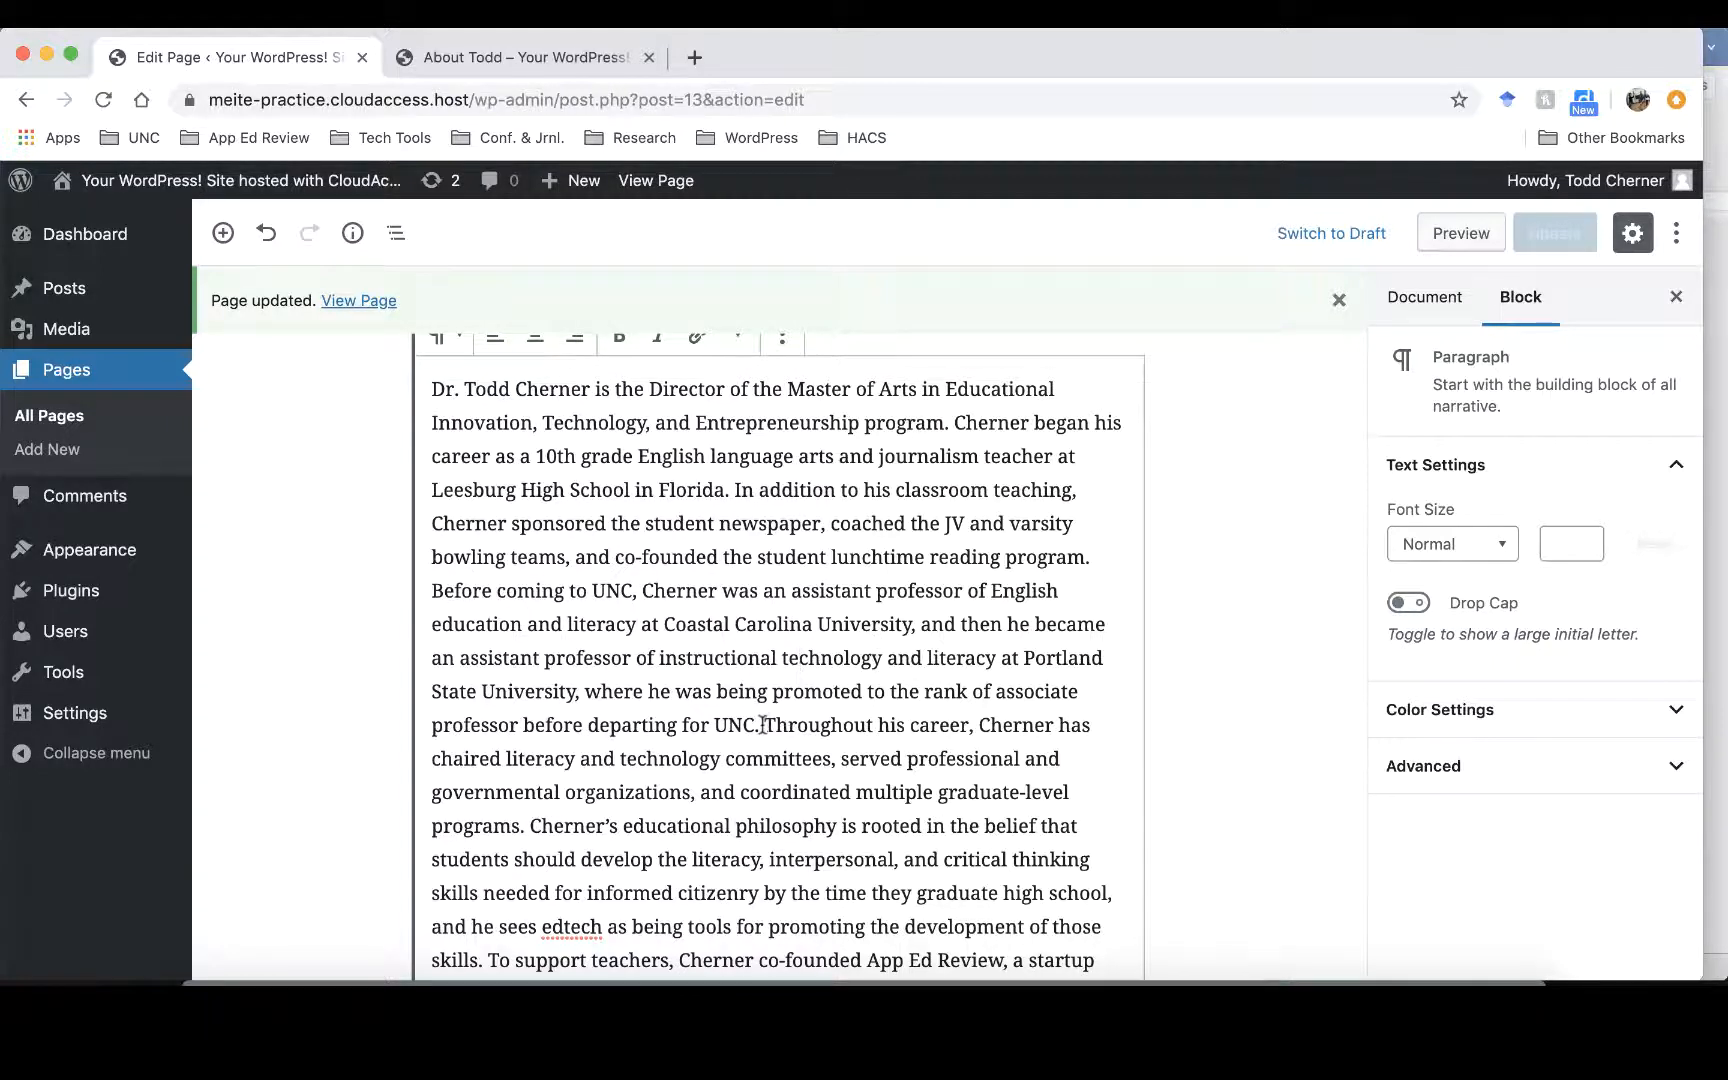
left_click_drag(763, 725, 432, 590)
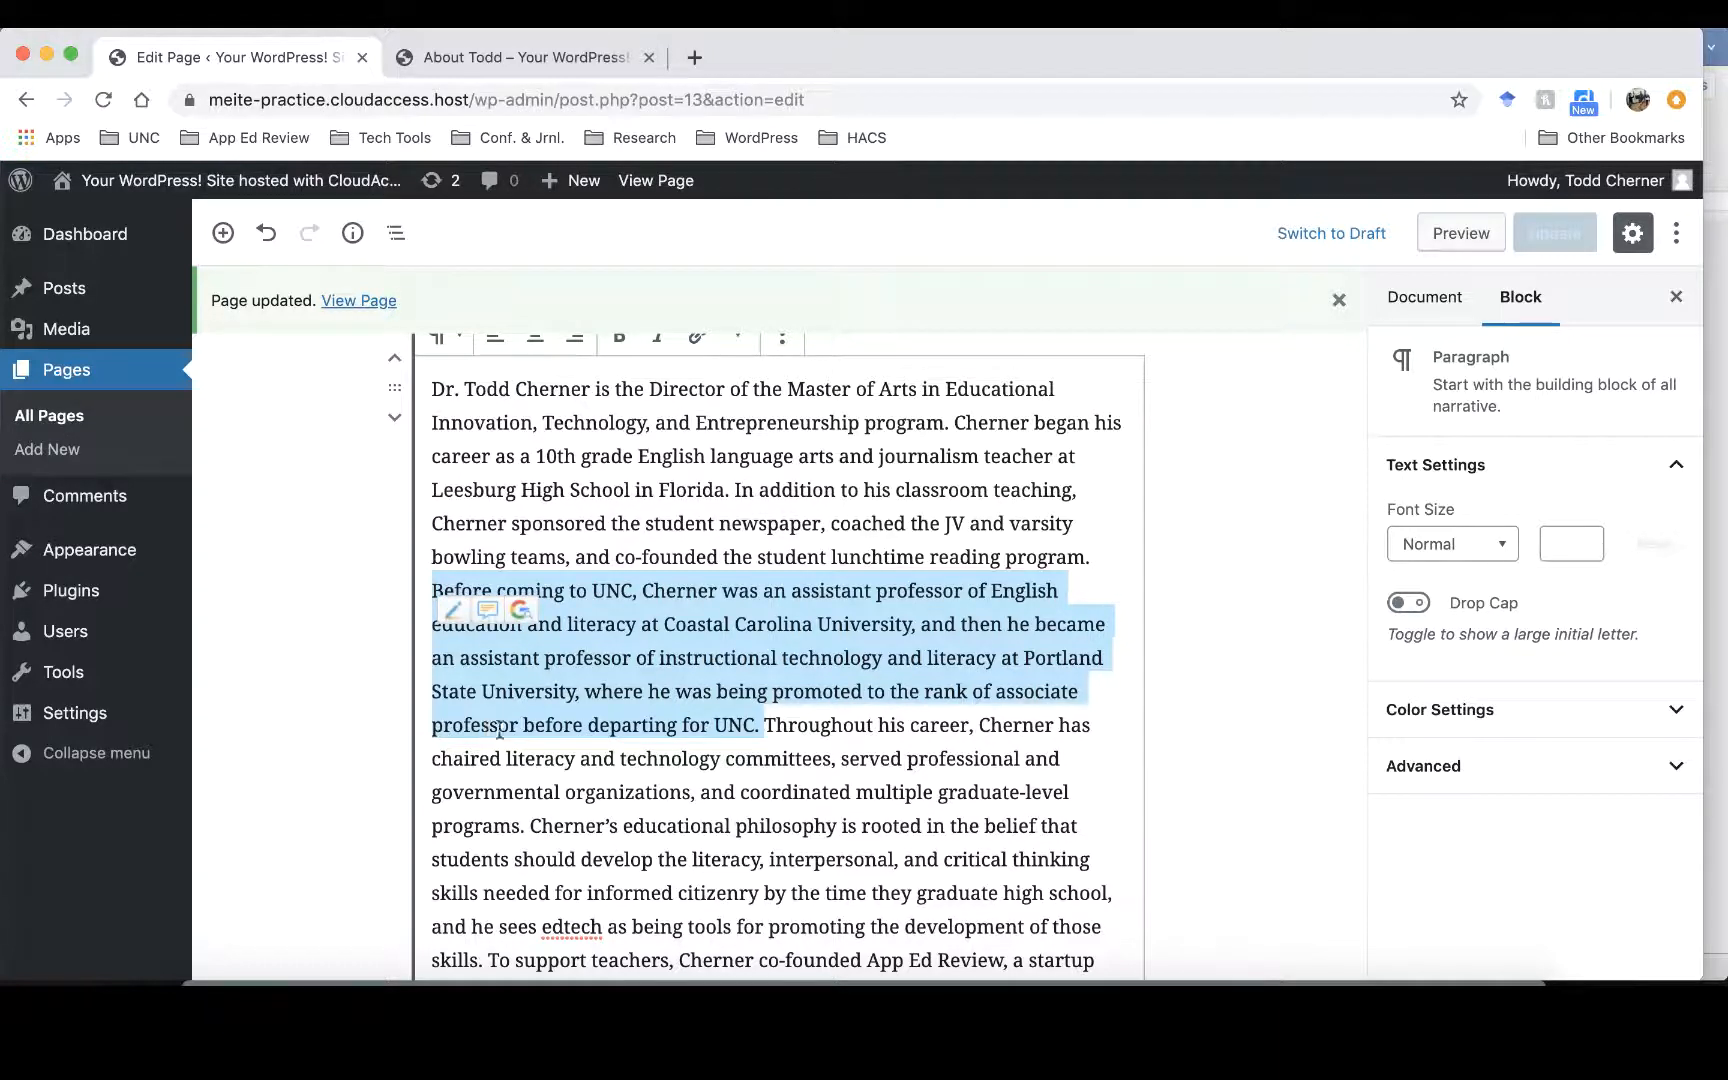
left_click(760, 702)
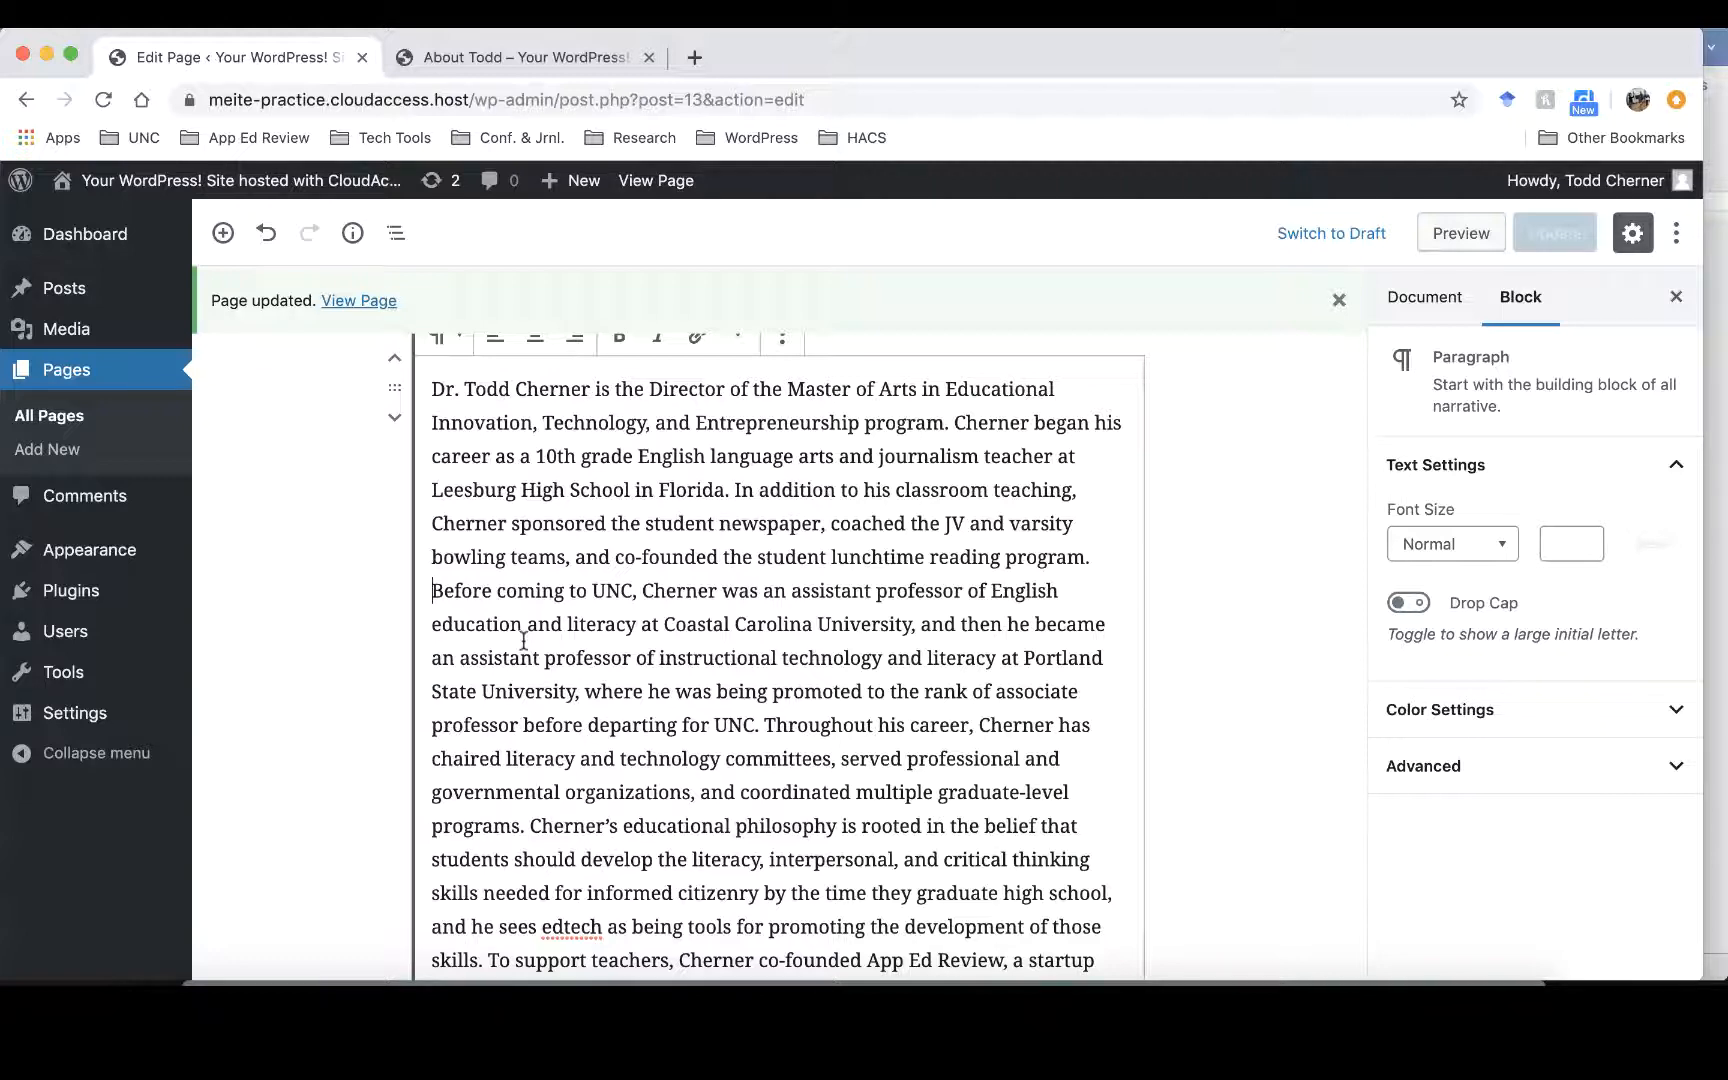
key("Return")
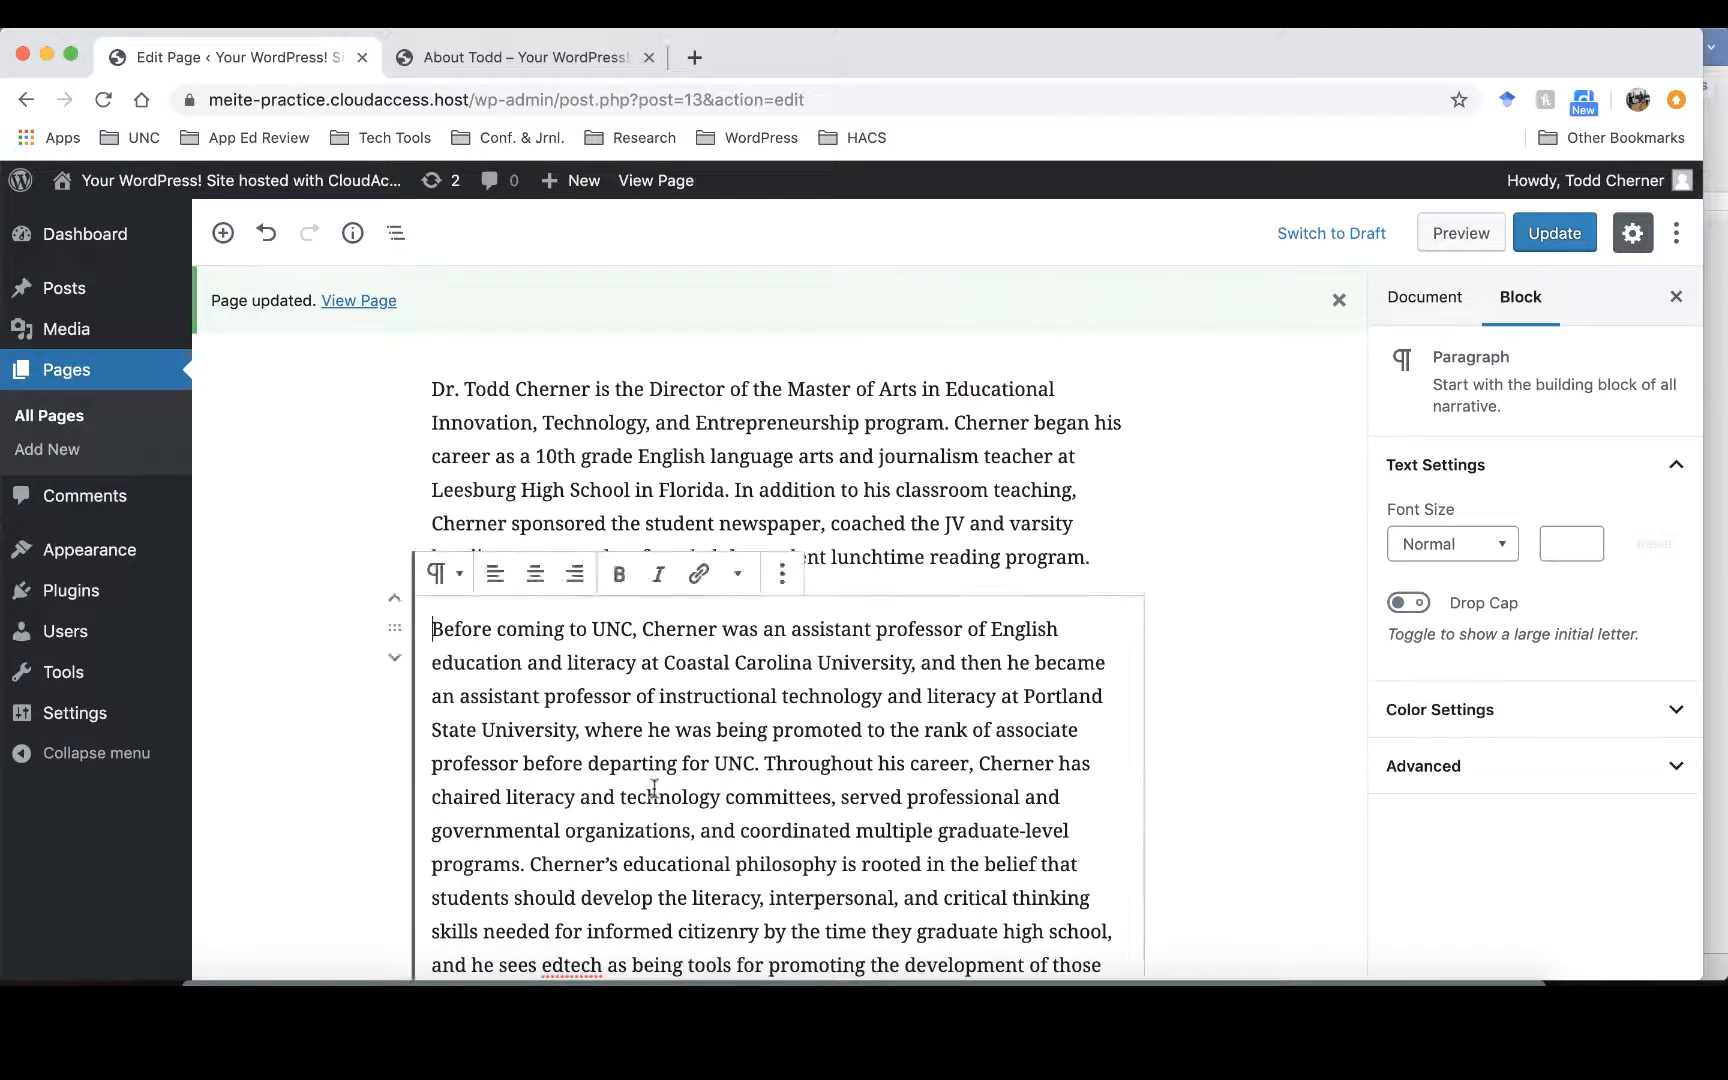
left_click(760, 764)
key("Return")
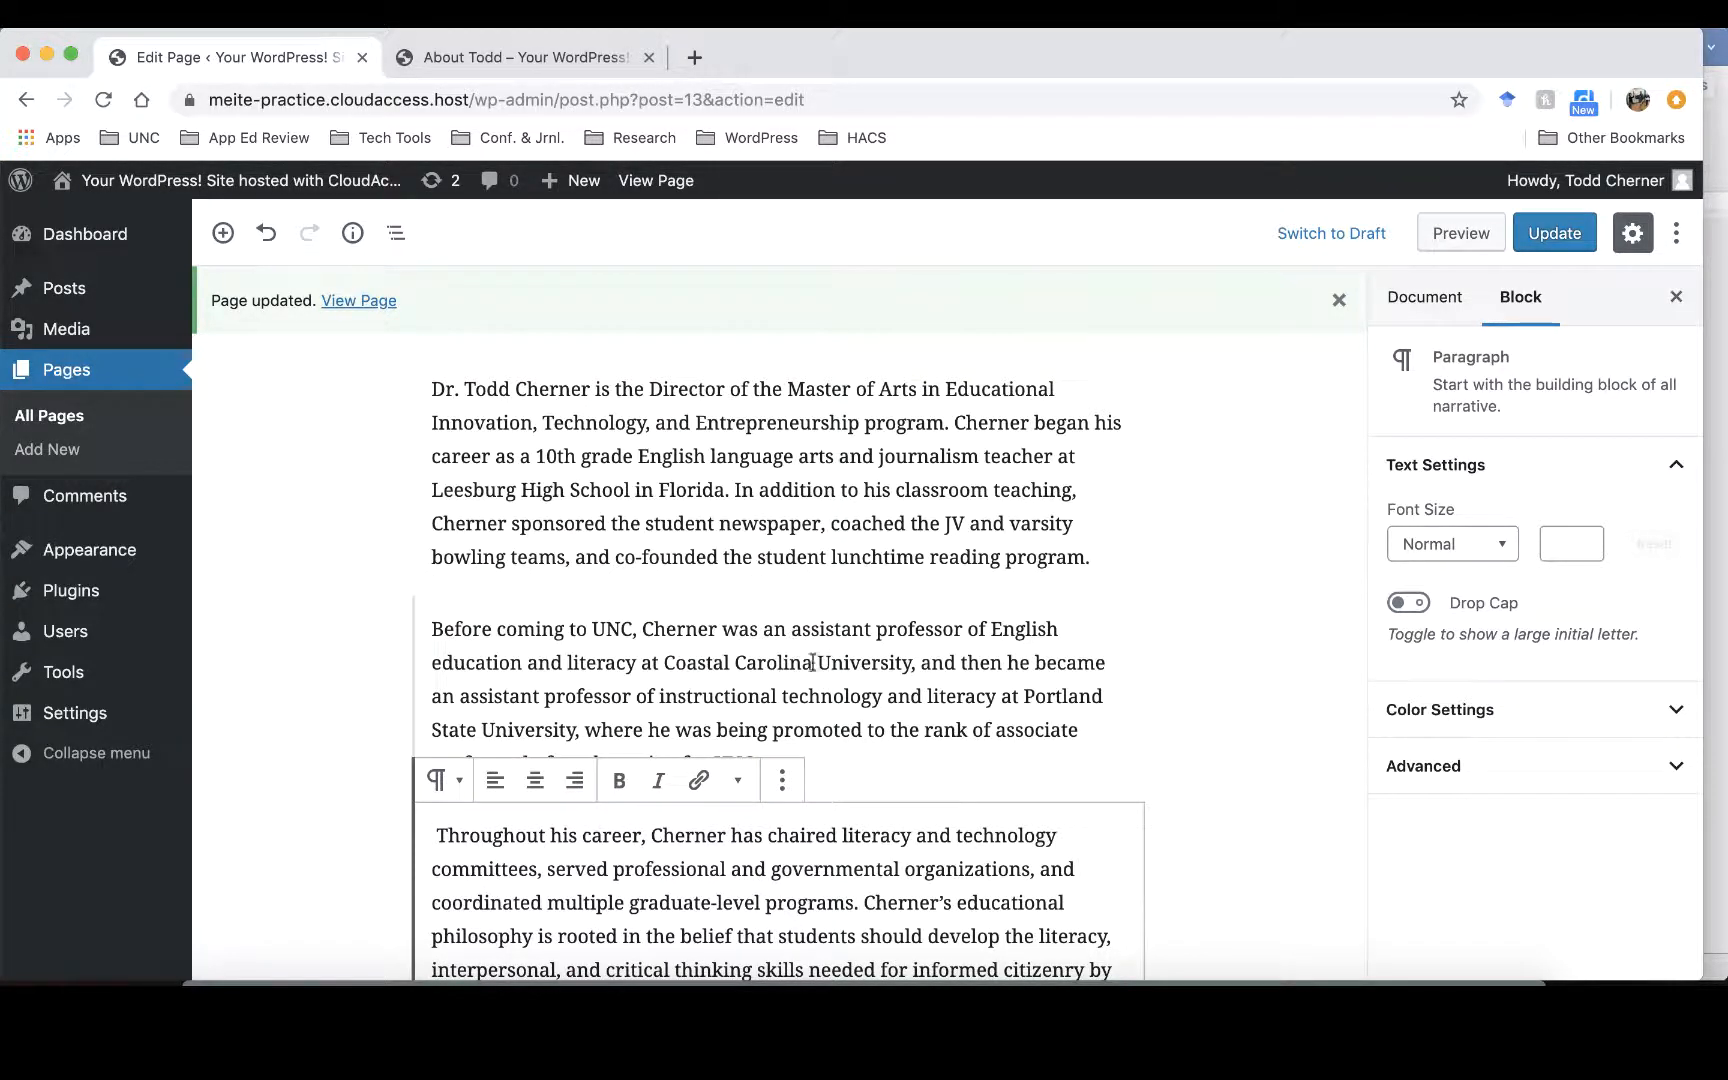
- Transform the "Before coming to UNC" paragraph into a Quote block, leaving its citation empty
left_click(848, 685)
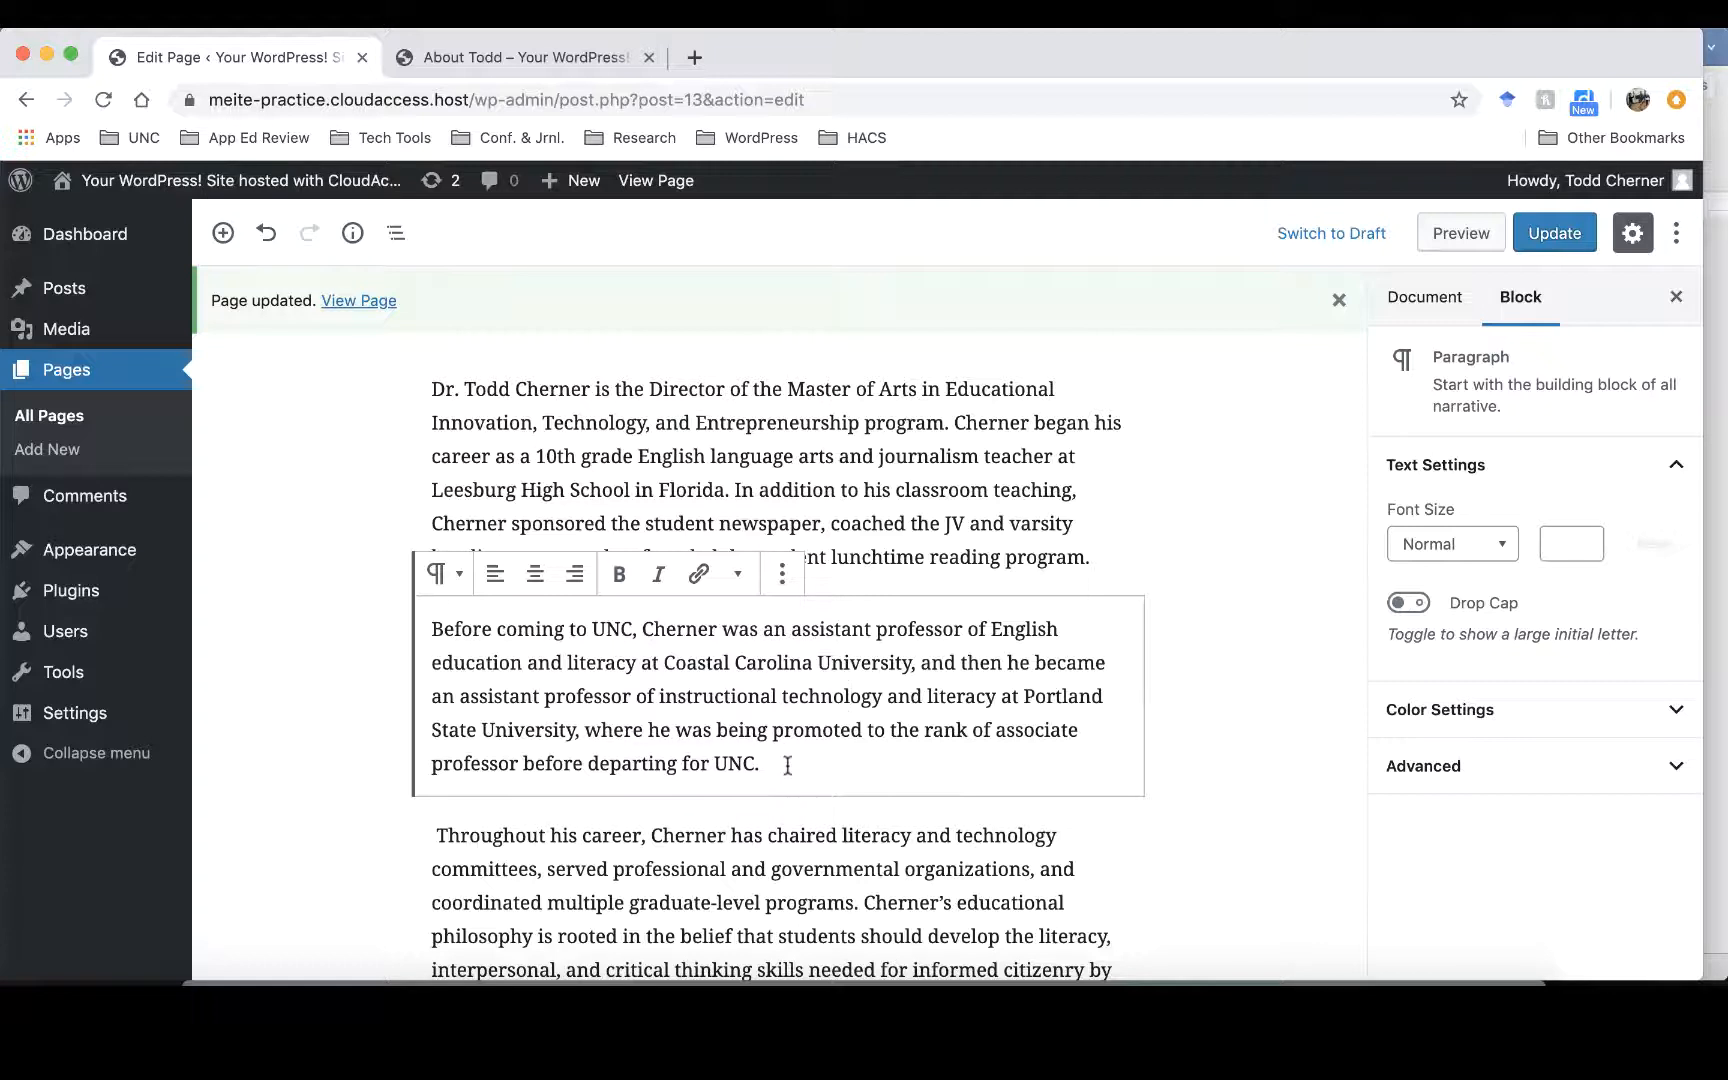
left_click(460, 576)
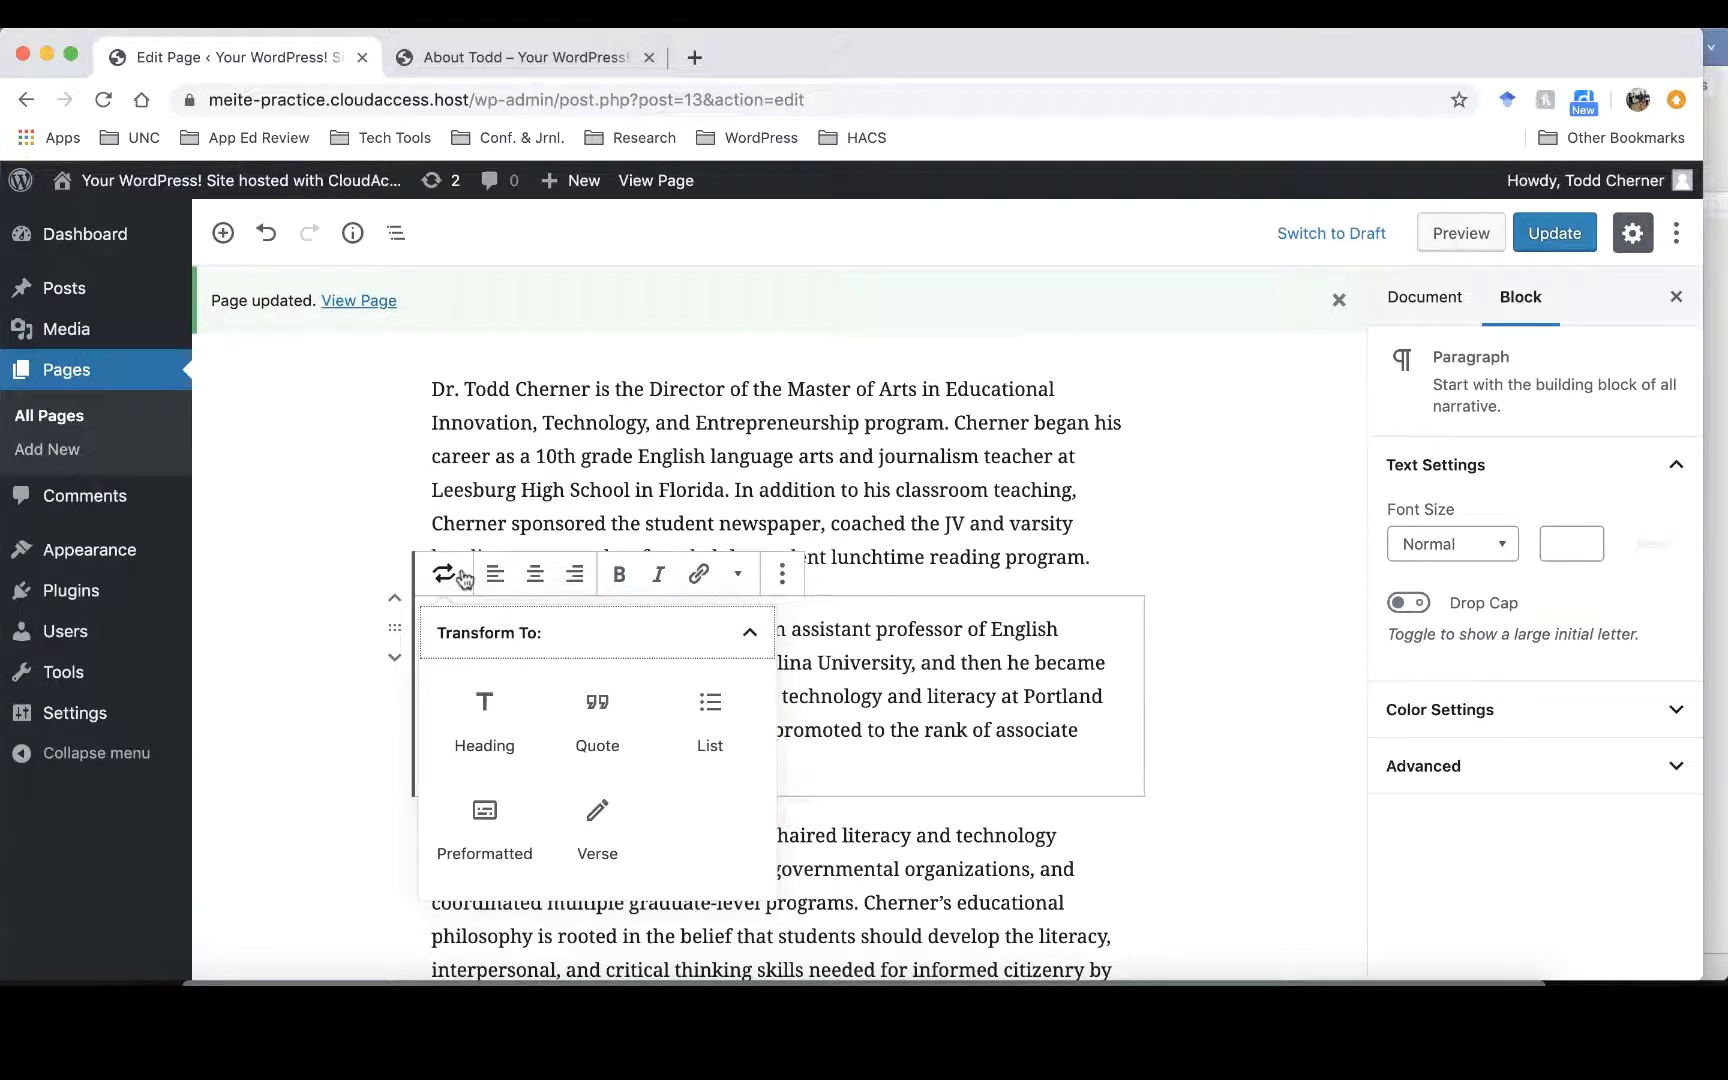
left_click(603, 722)
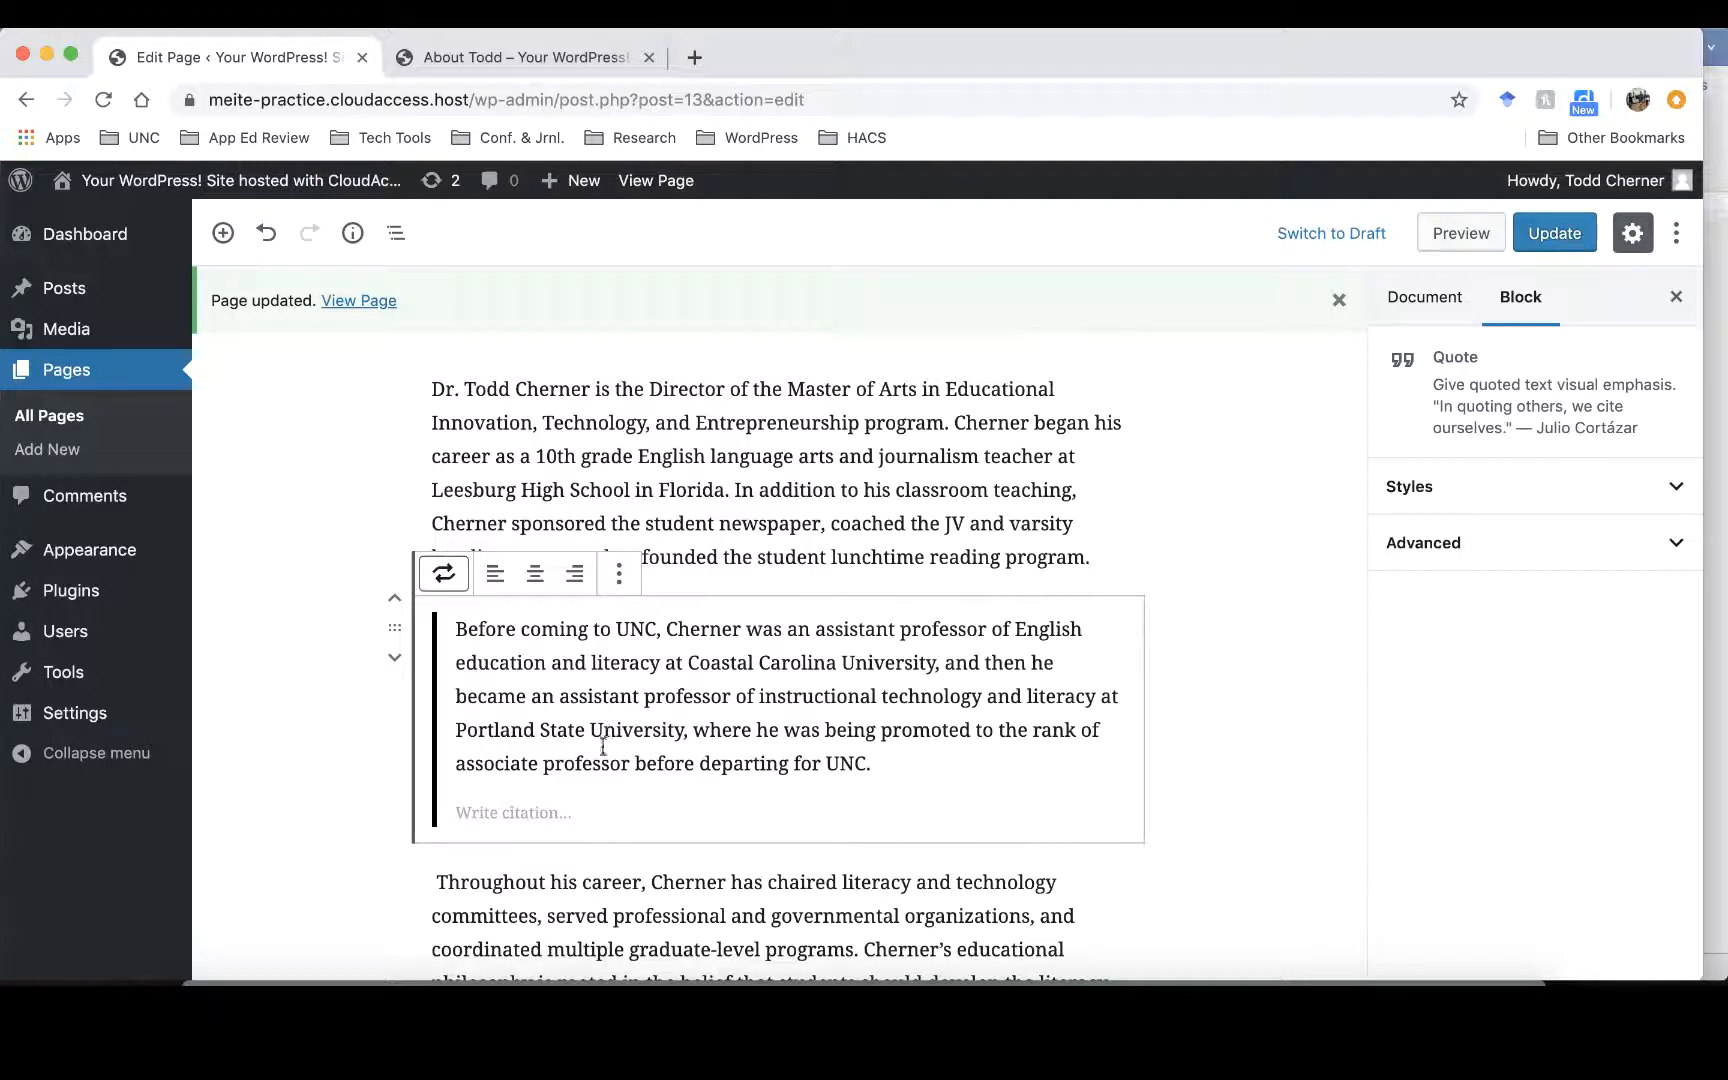
left_click(544, 813)
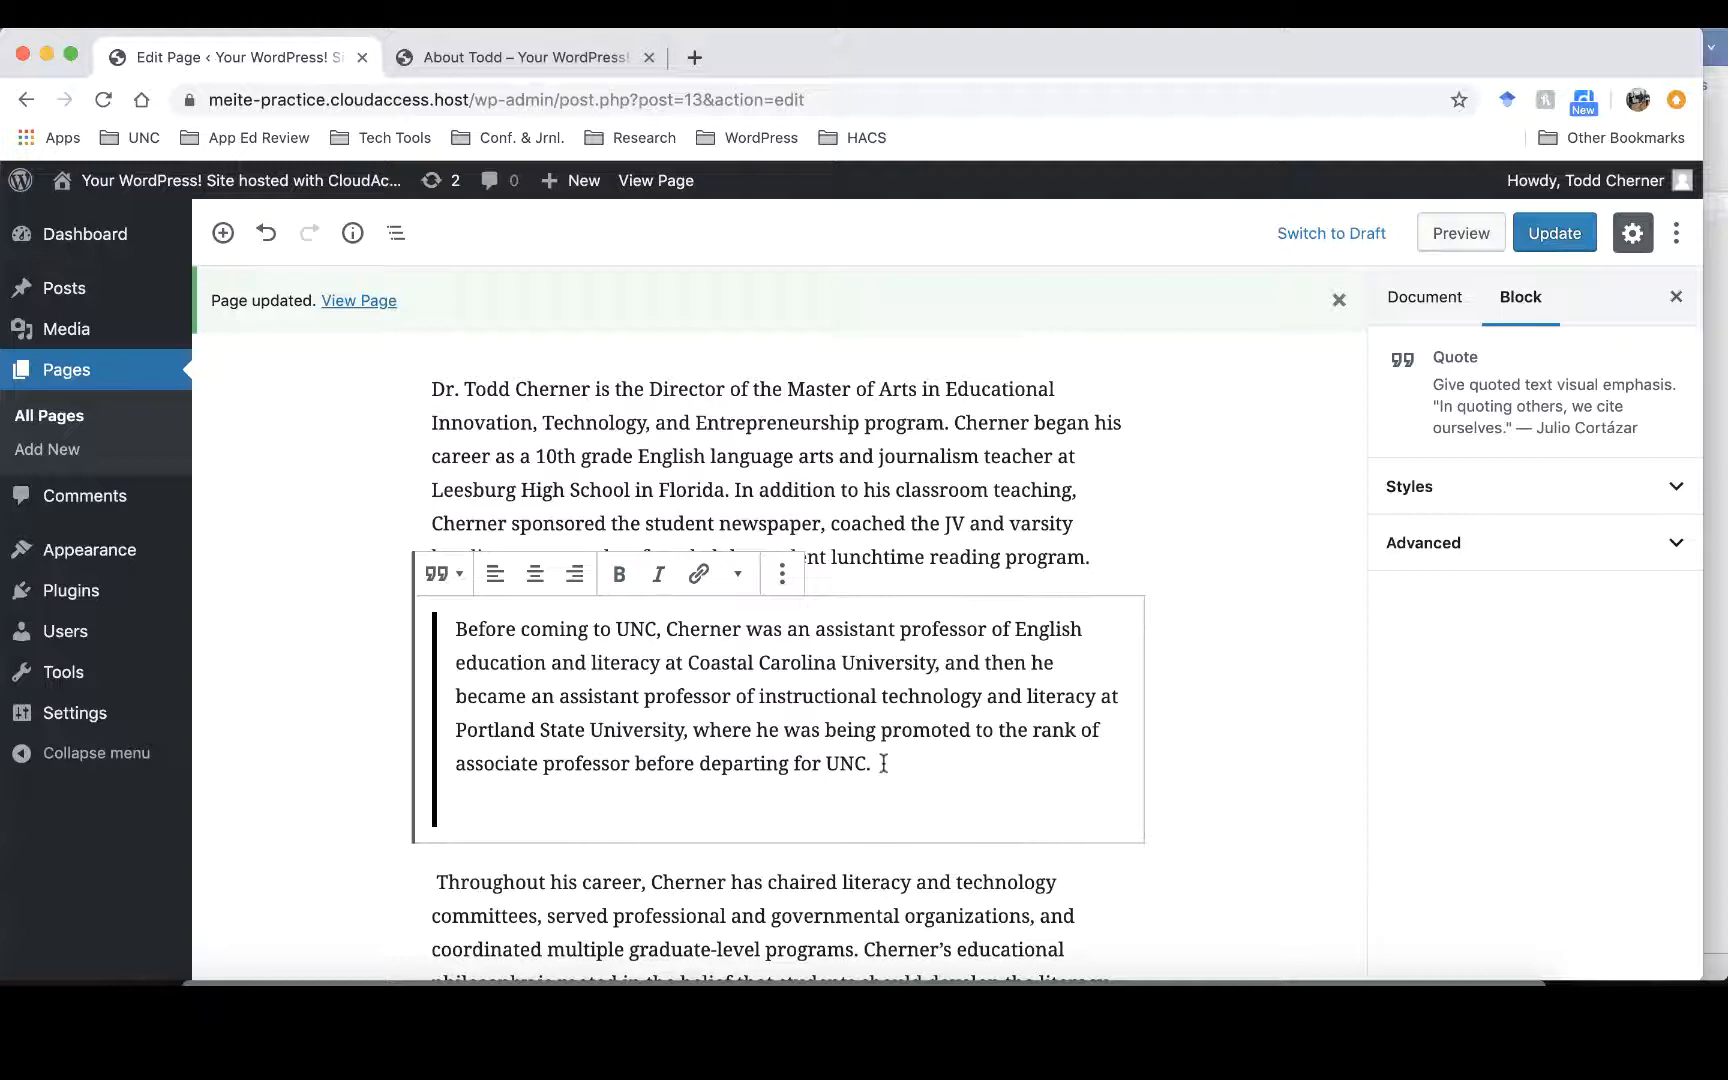
left_click(742, 725)
- Update the About page, reload its live version, and check how the quote appears in the Background section
left_click(1547, 233)
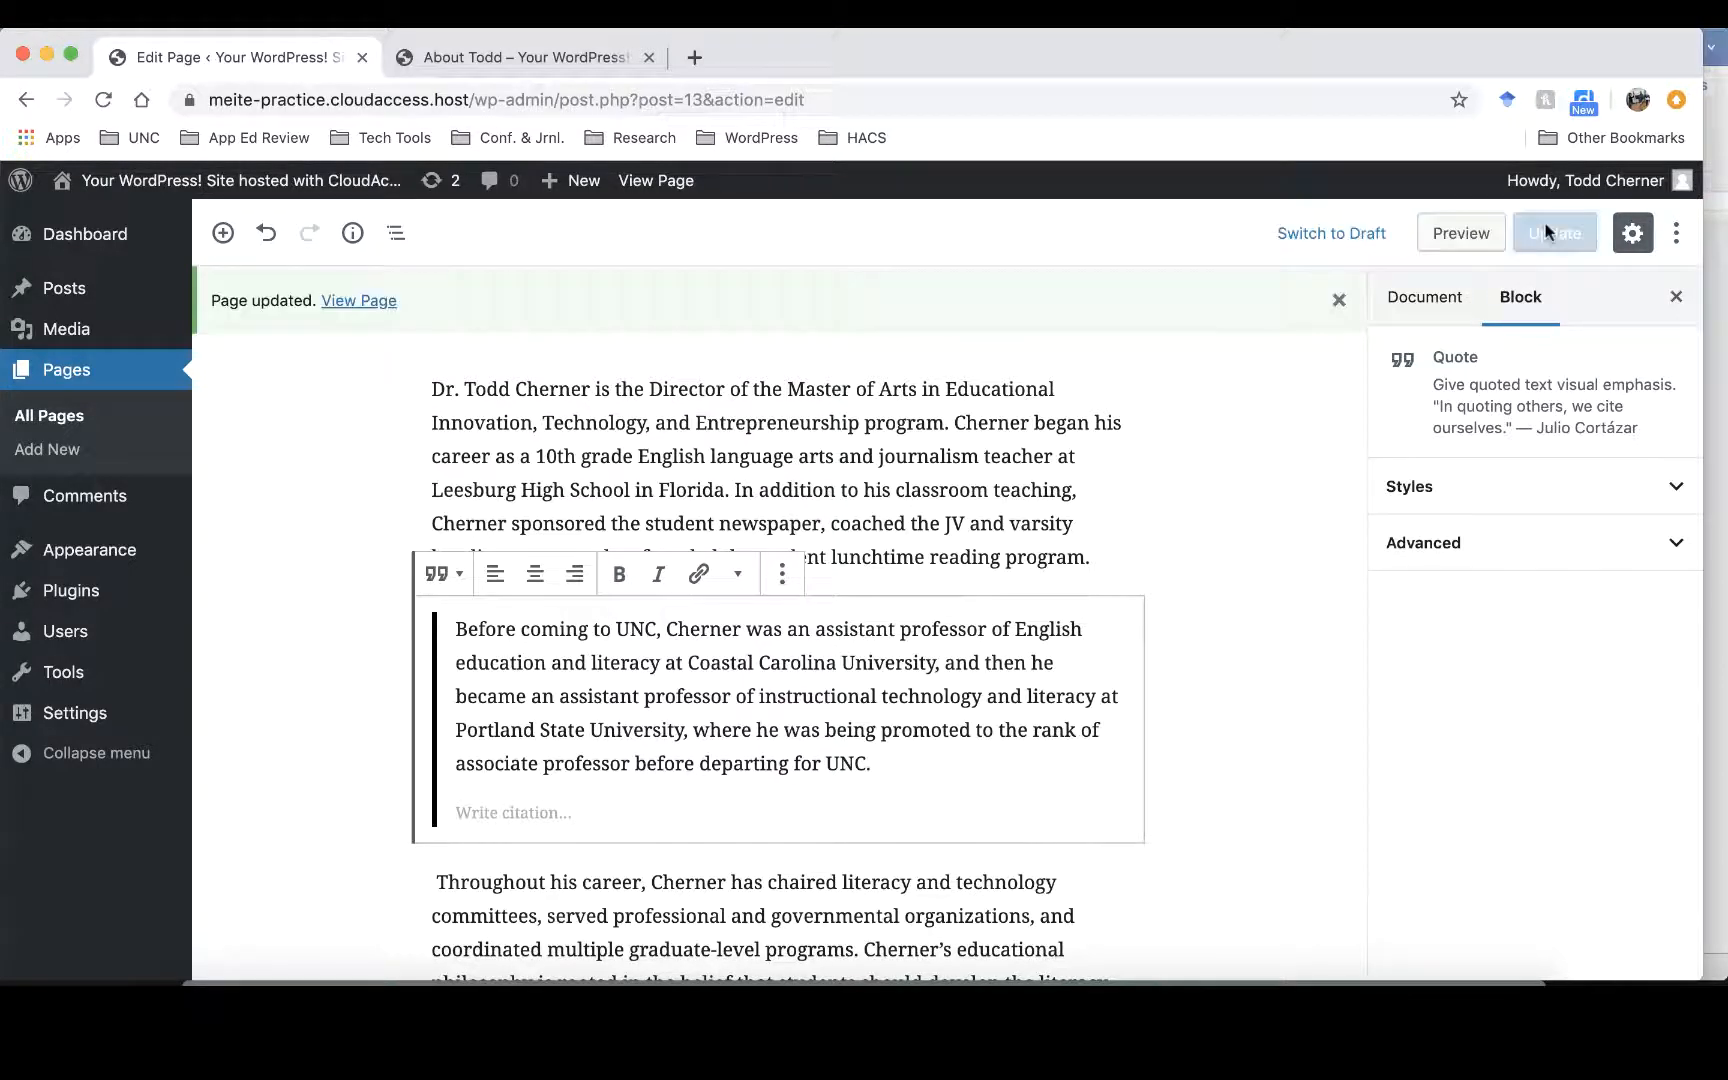
left_click(525, 58)
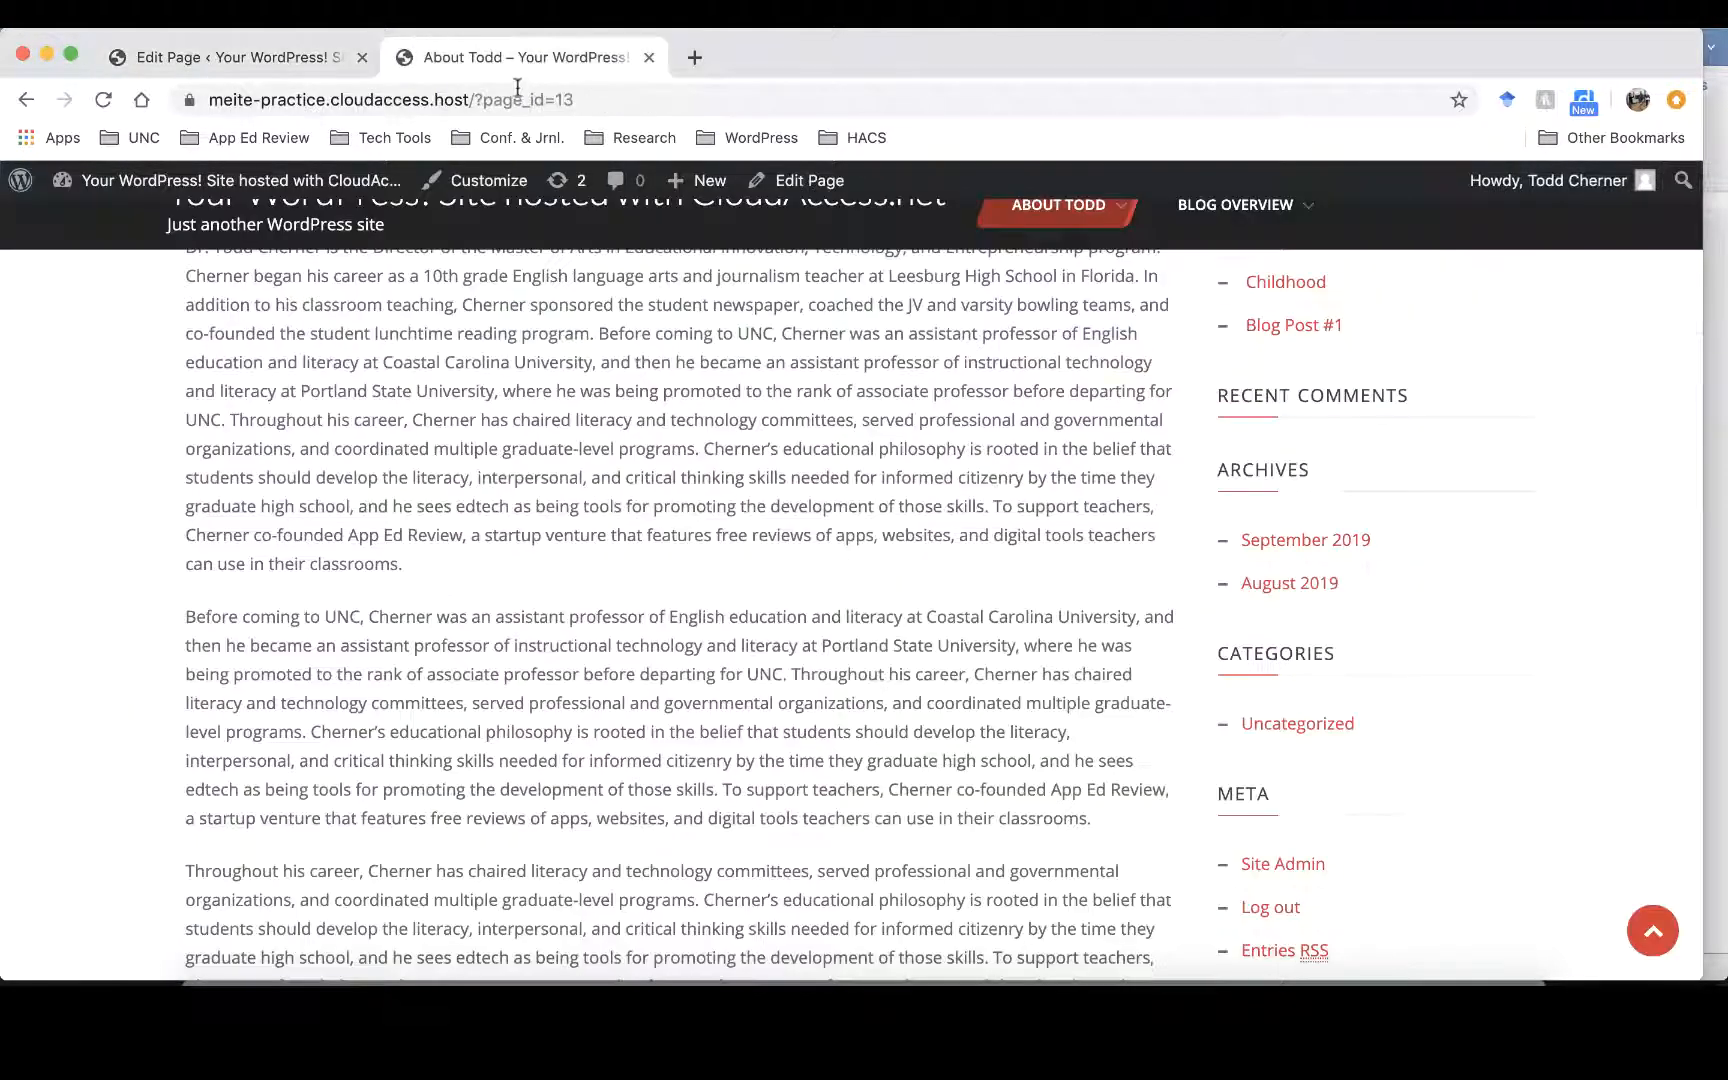
left_click(507, 103)
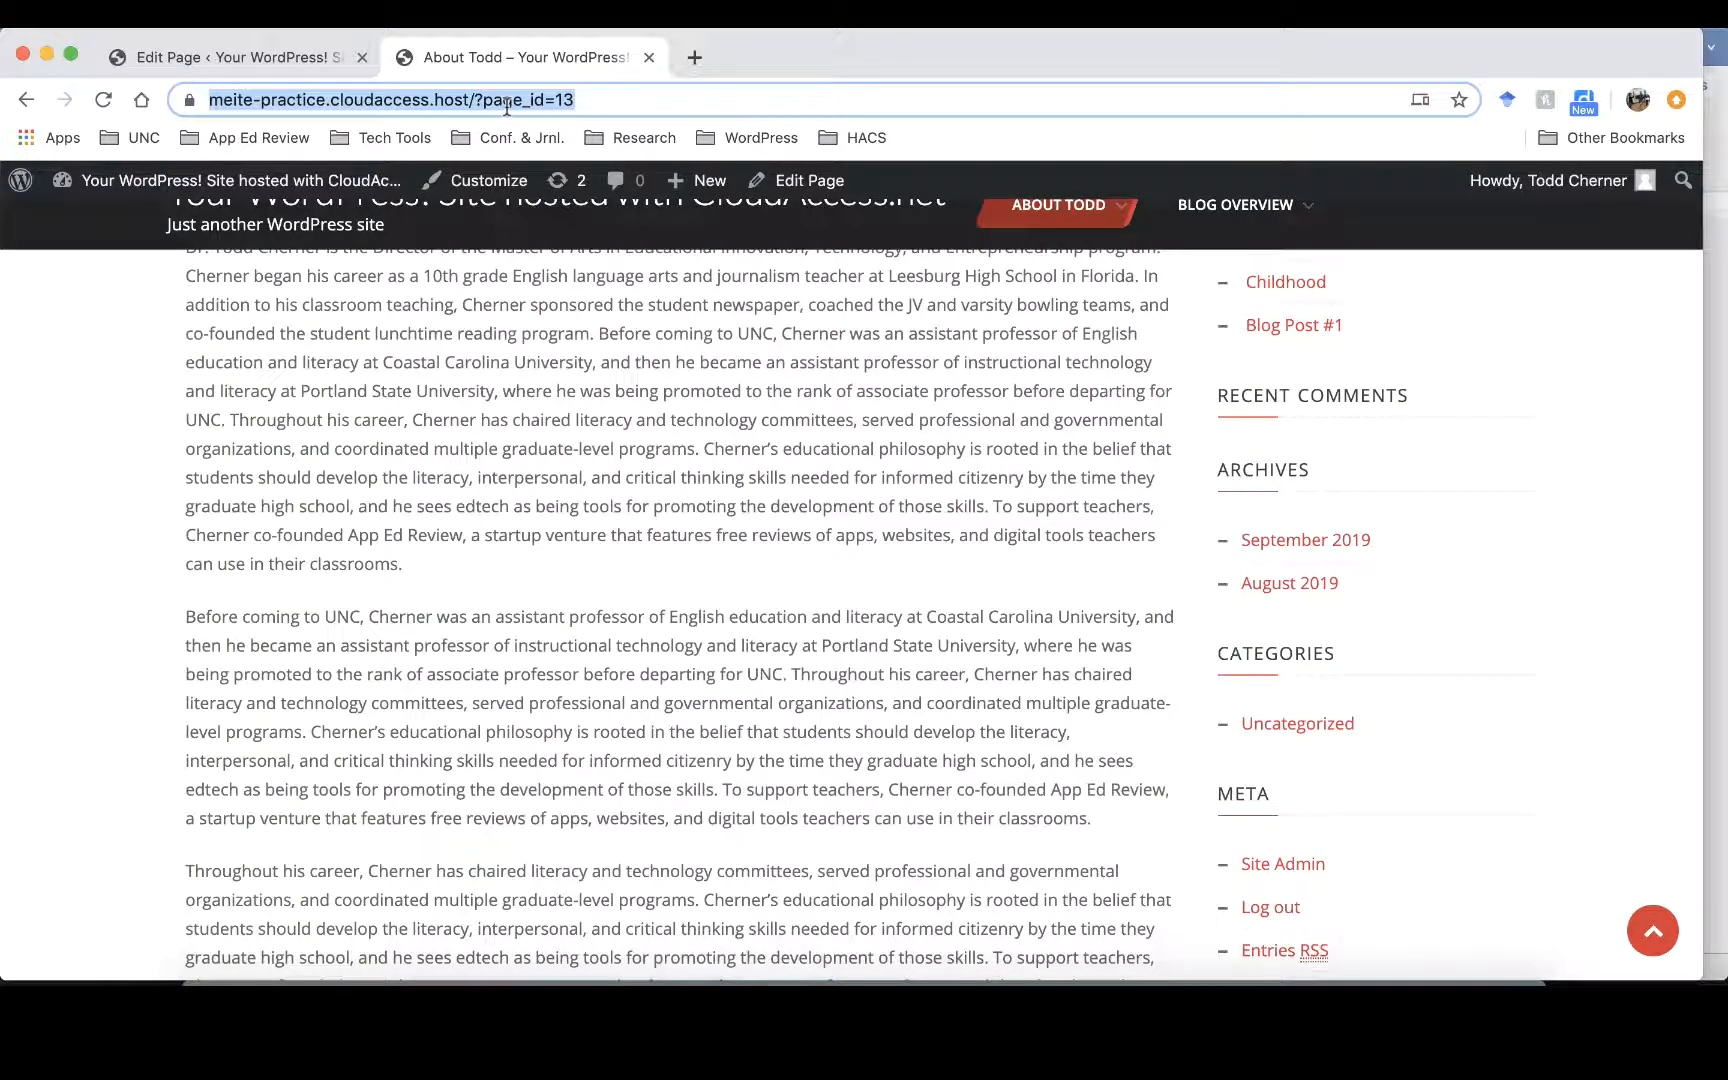
key("Return")
scroll(370, 450, "up", 2)
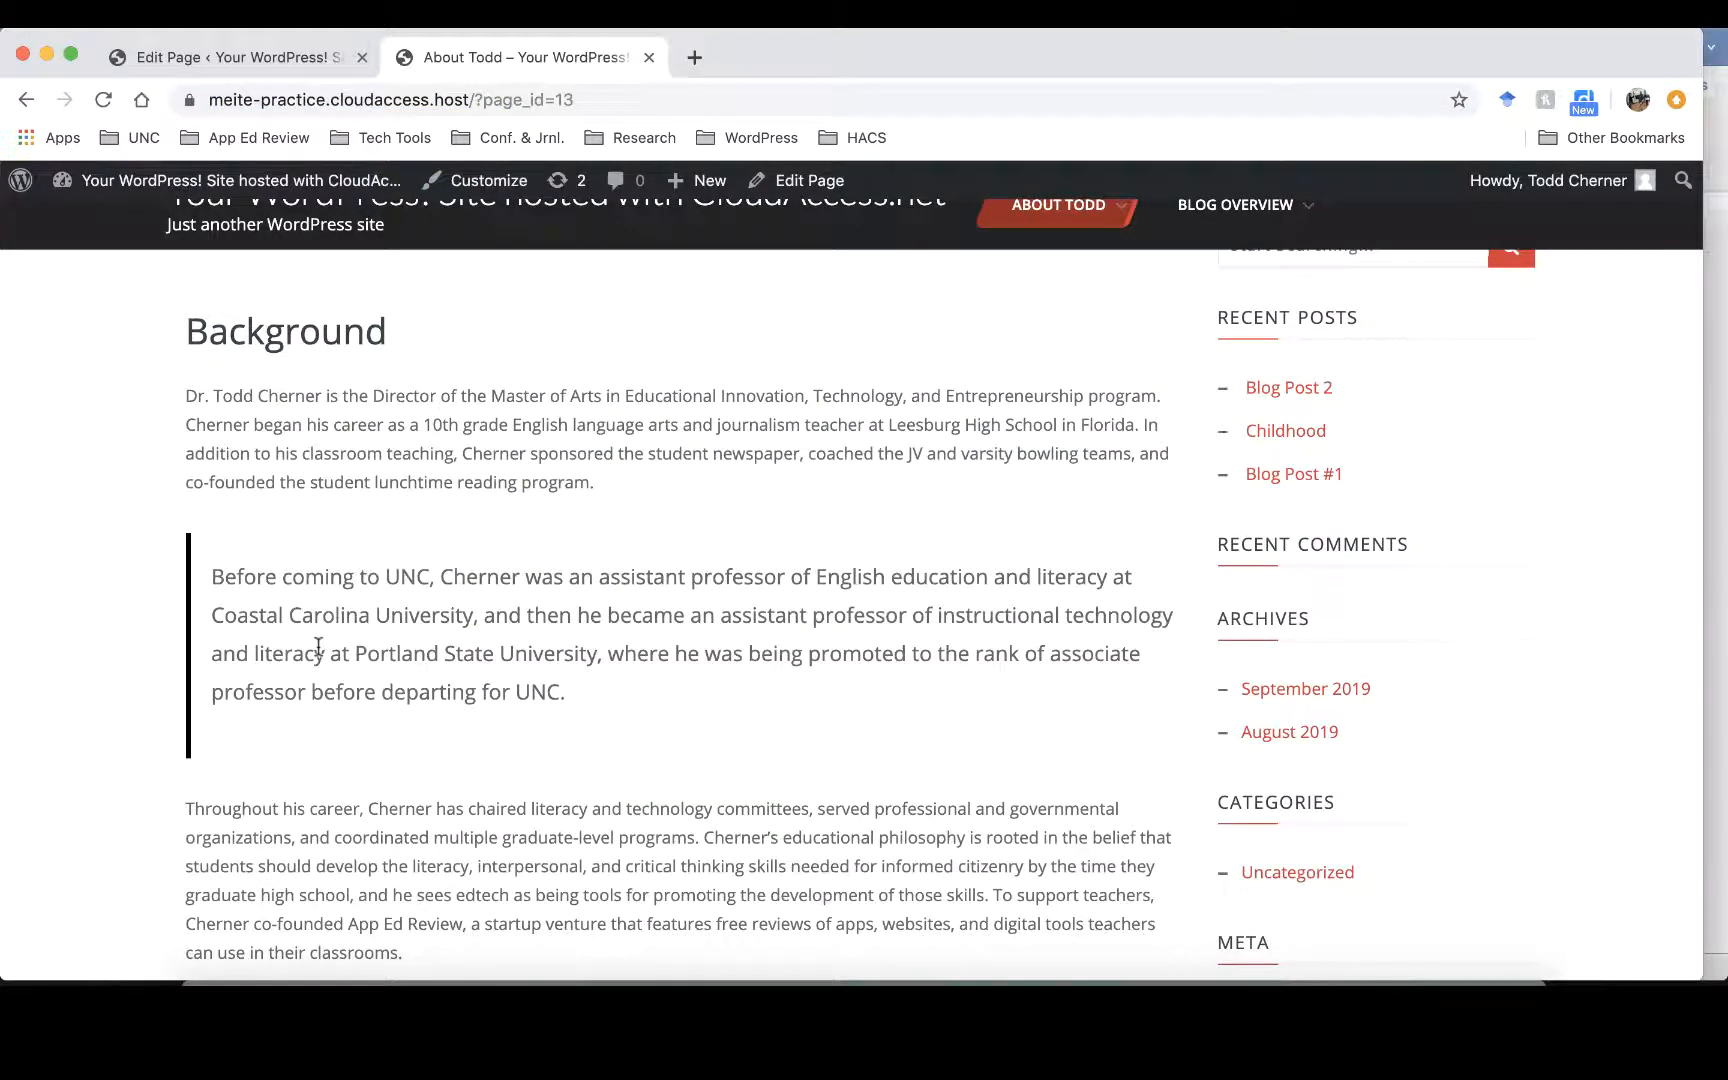
scroll(318, 645, "down", 2)
scroll(318, 645, "up", 1)
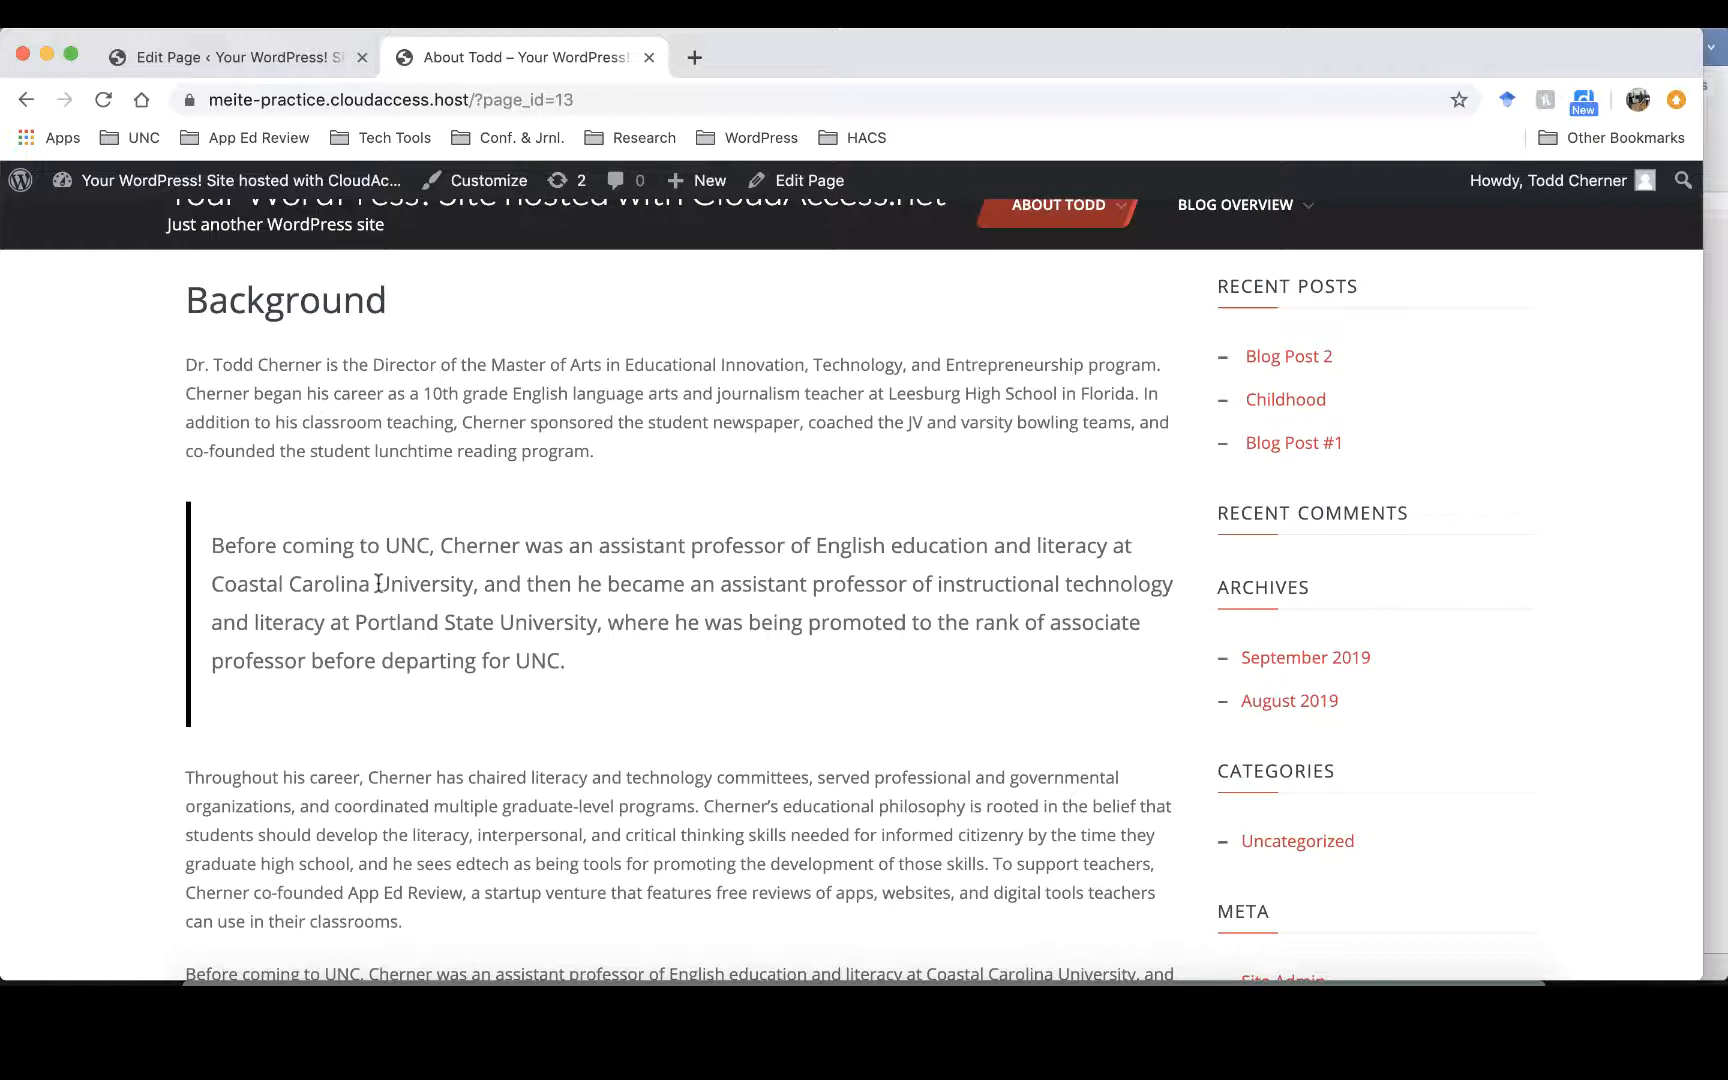
- Return to the page editor and transform the "Before coming to UNC" quote back into a Paragraph block
left_click(262, 60)
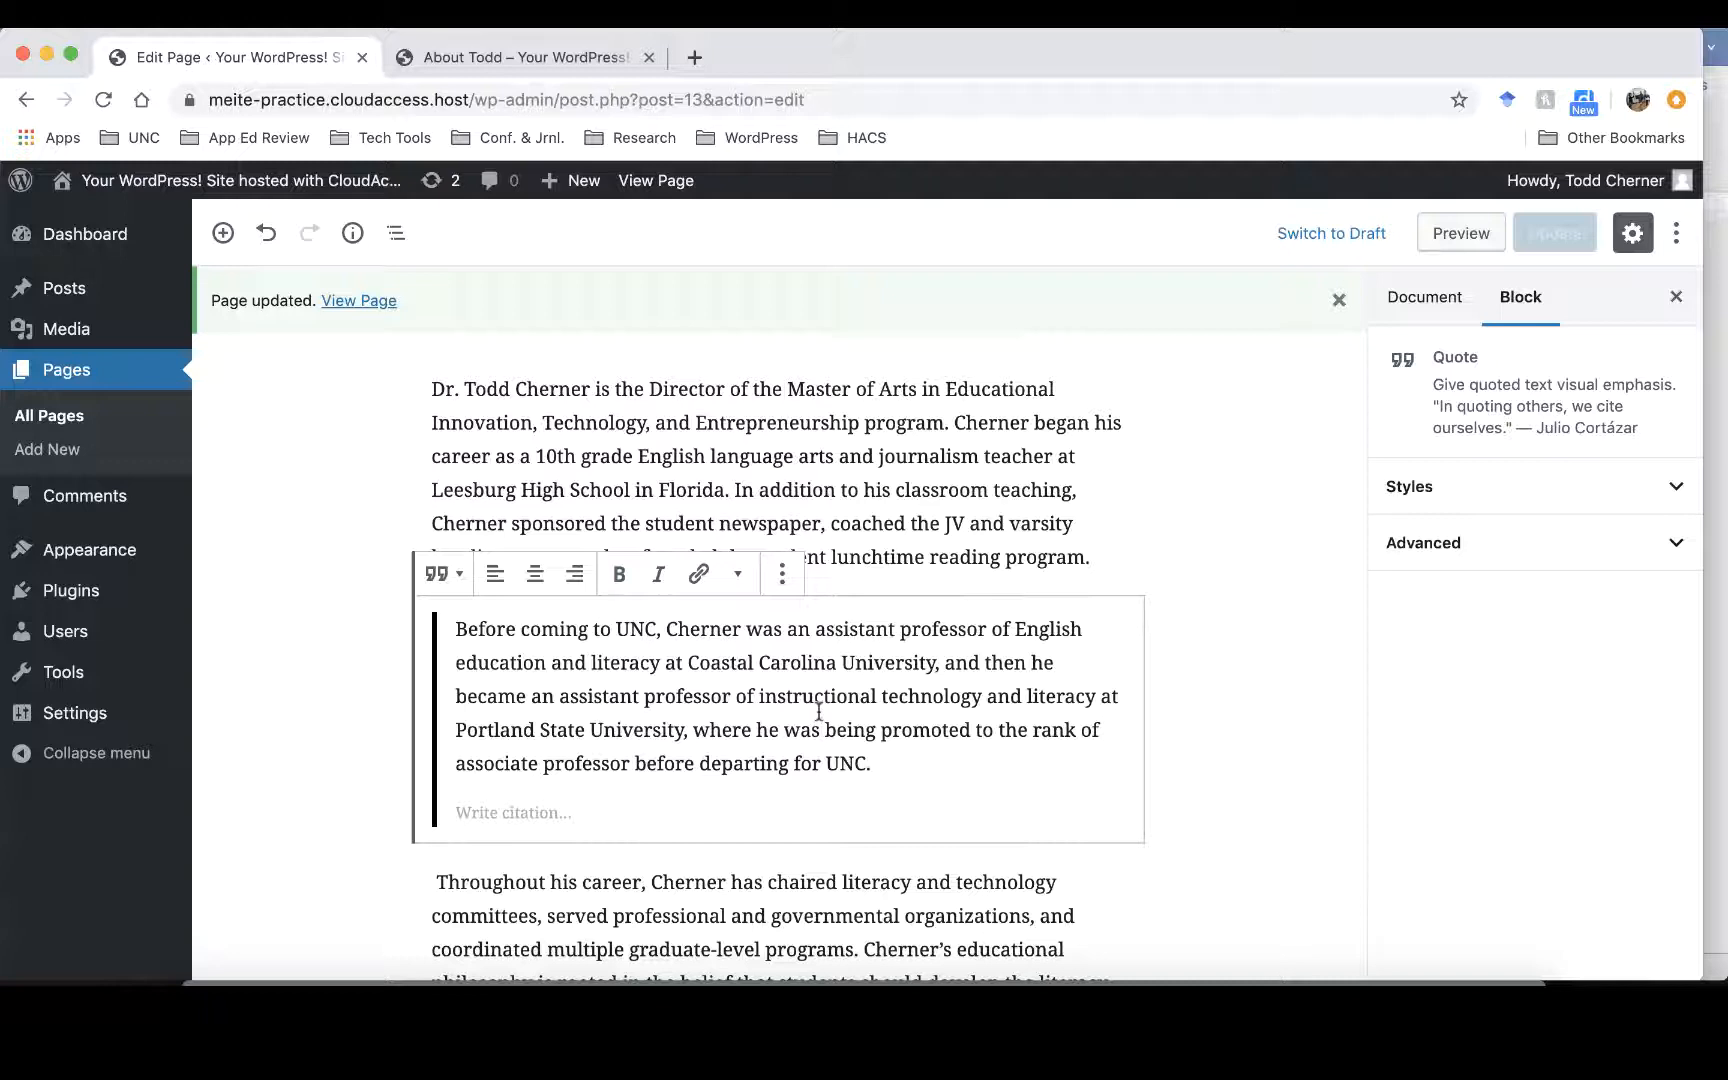
key("super+z")
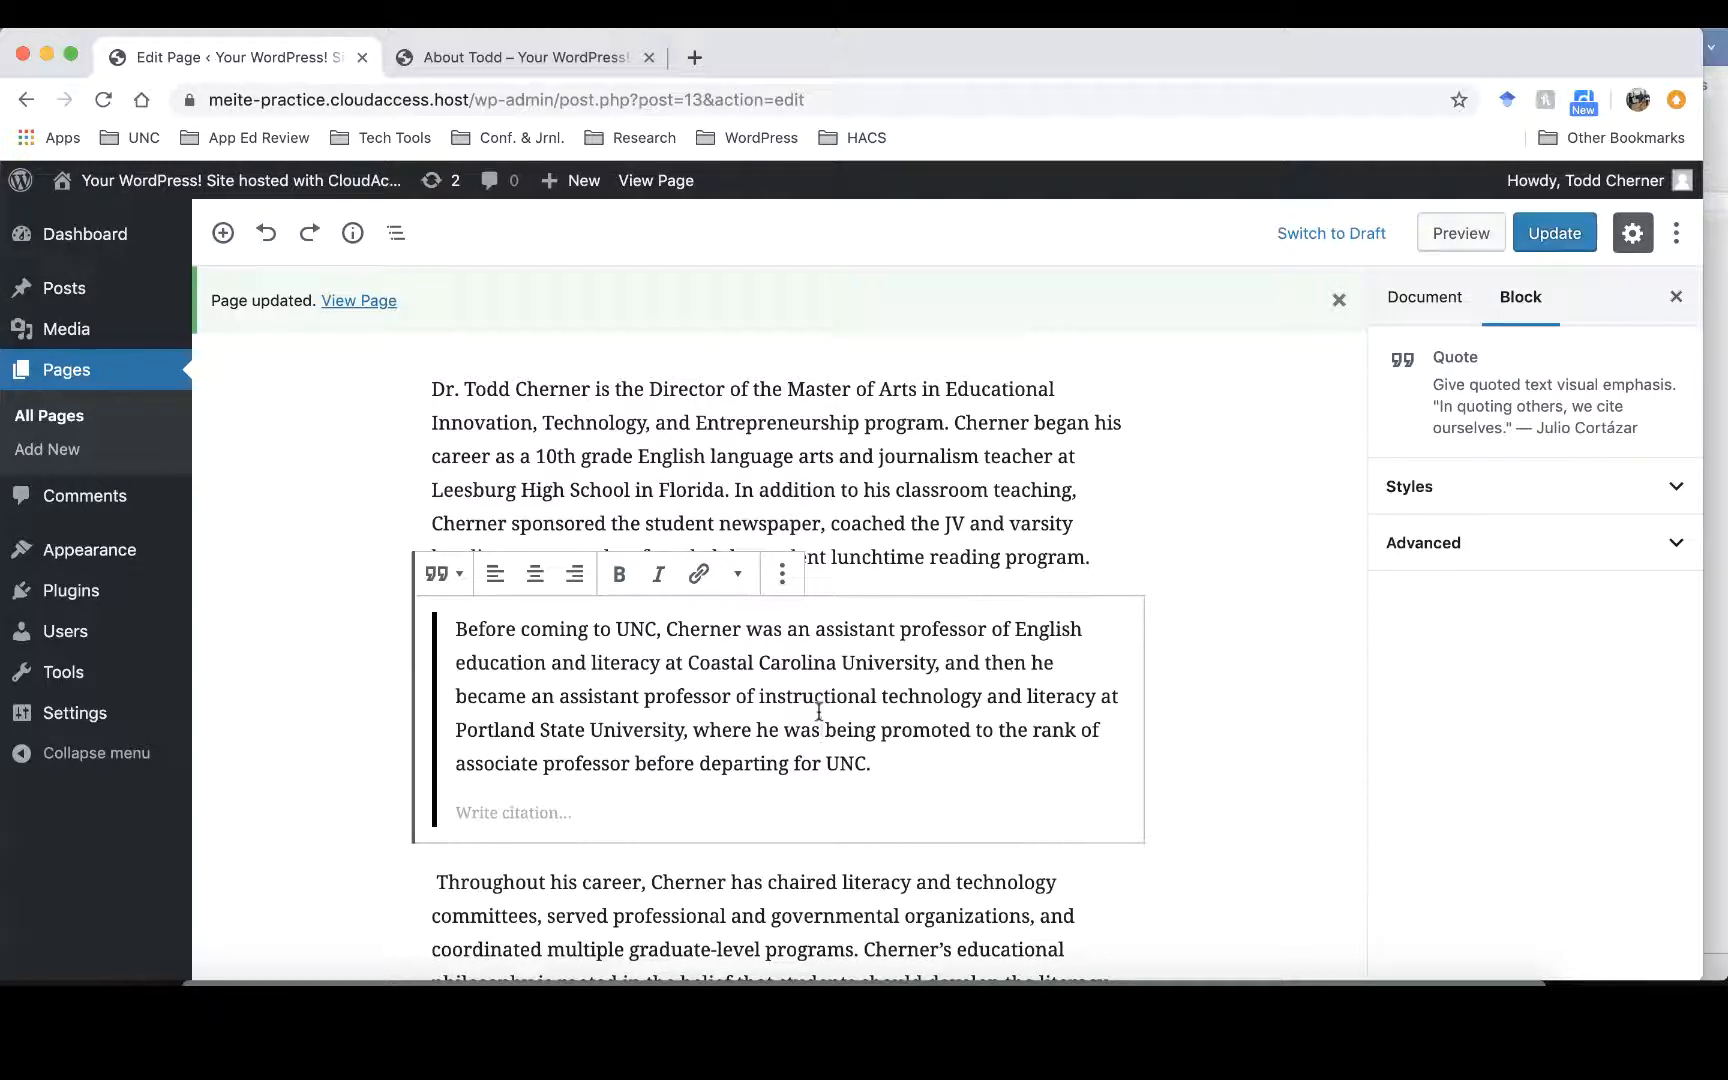
left_click(440, 573)
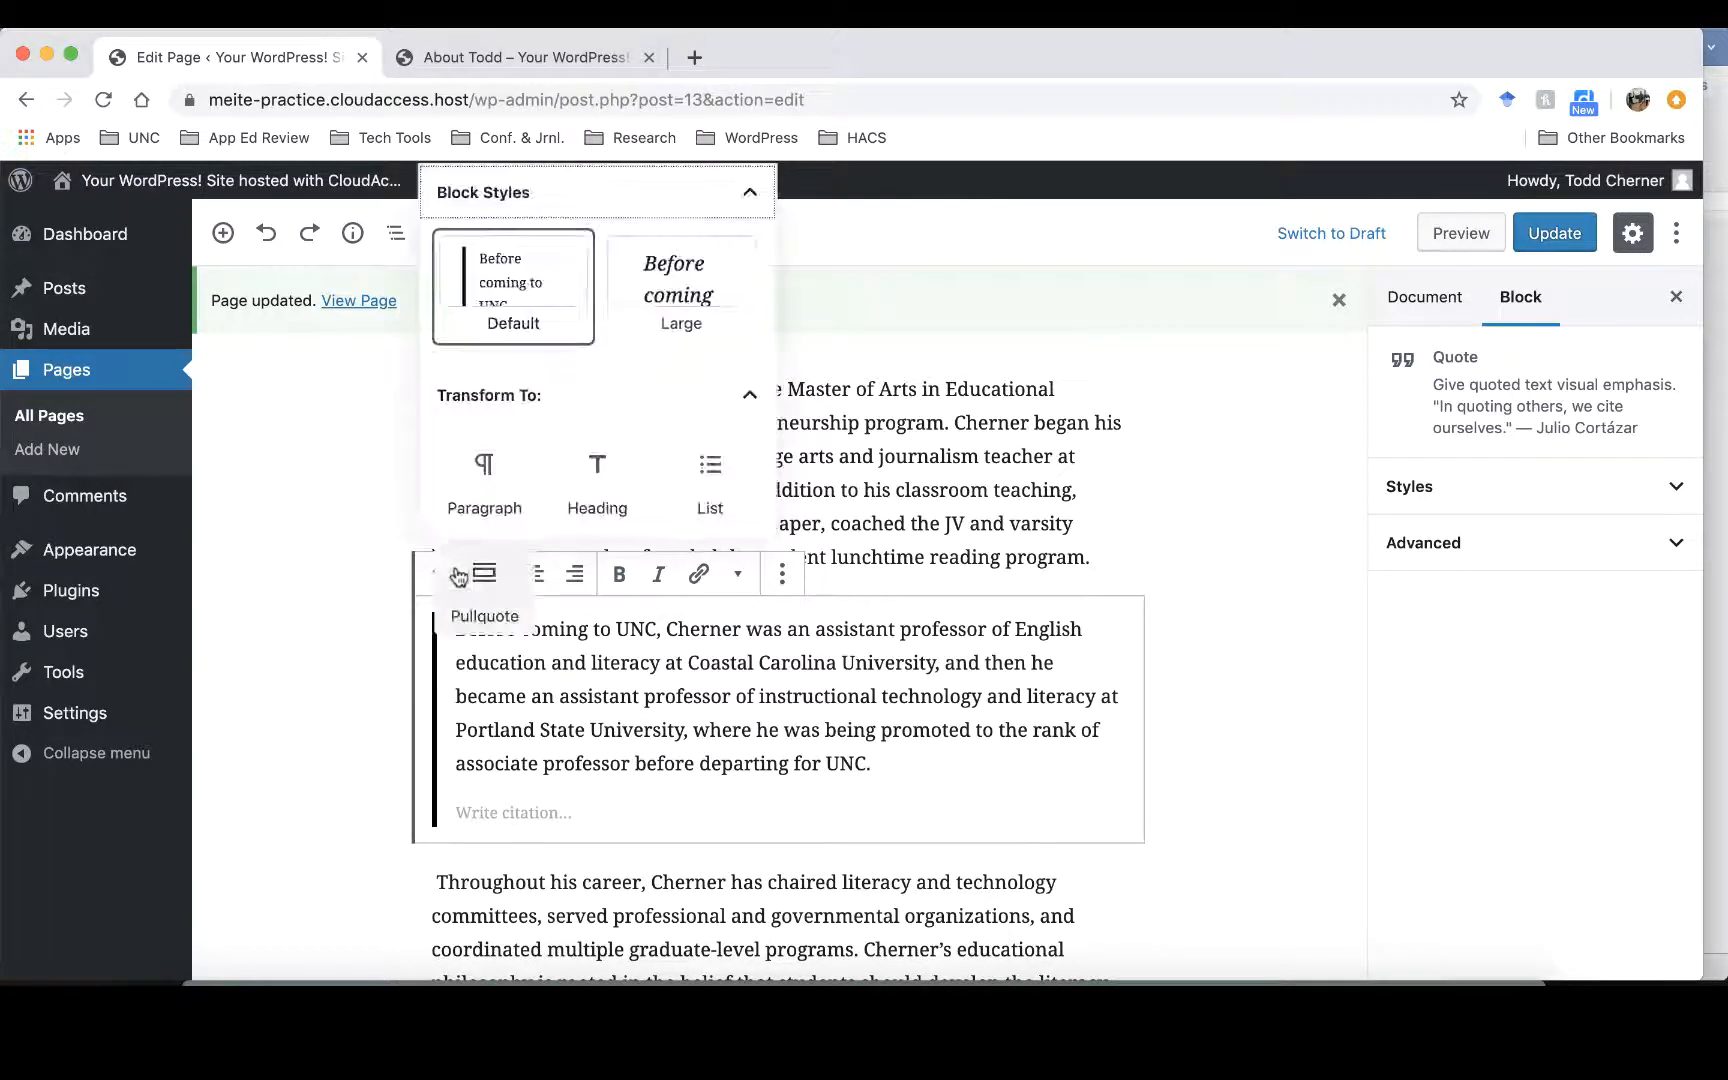
left_click(482, 467)
- Merge the "Before coming to UNC" and "Throughout his career" paragraphs into the first Background paragraph, without an extra space
left_click(436, 628)
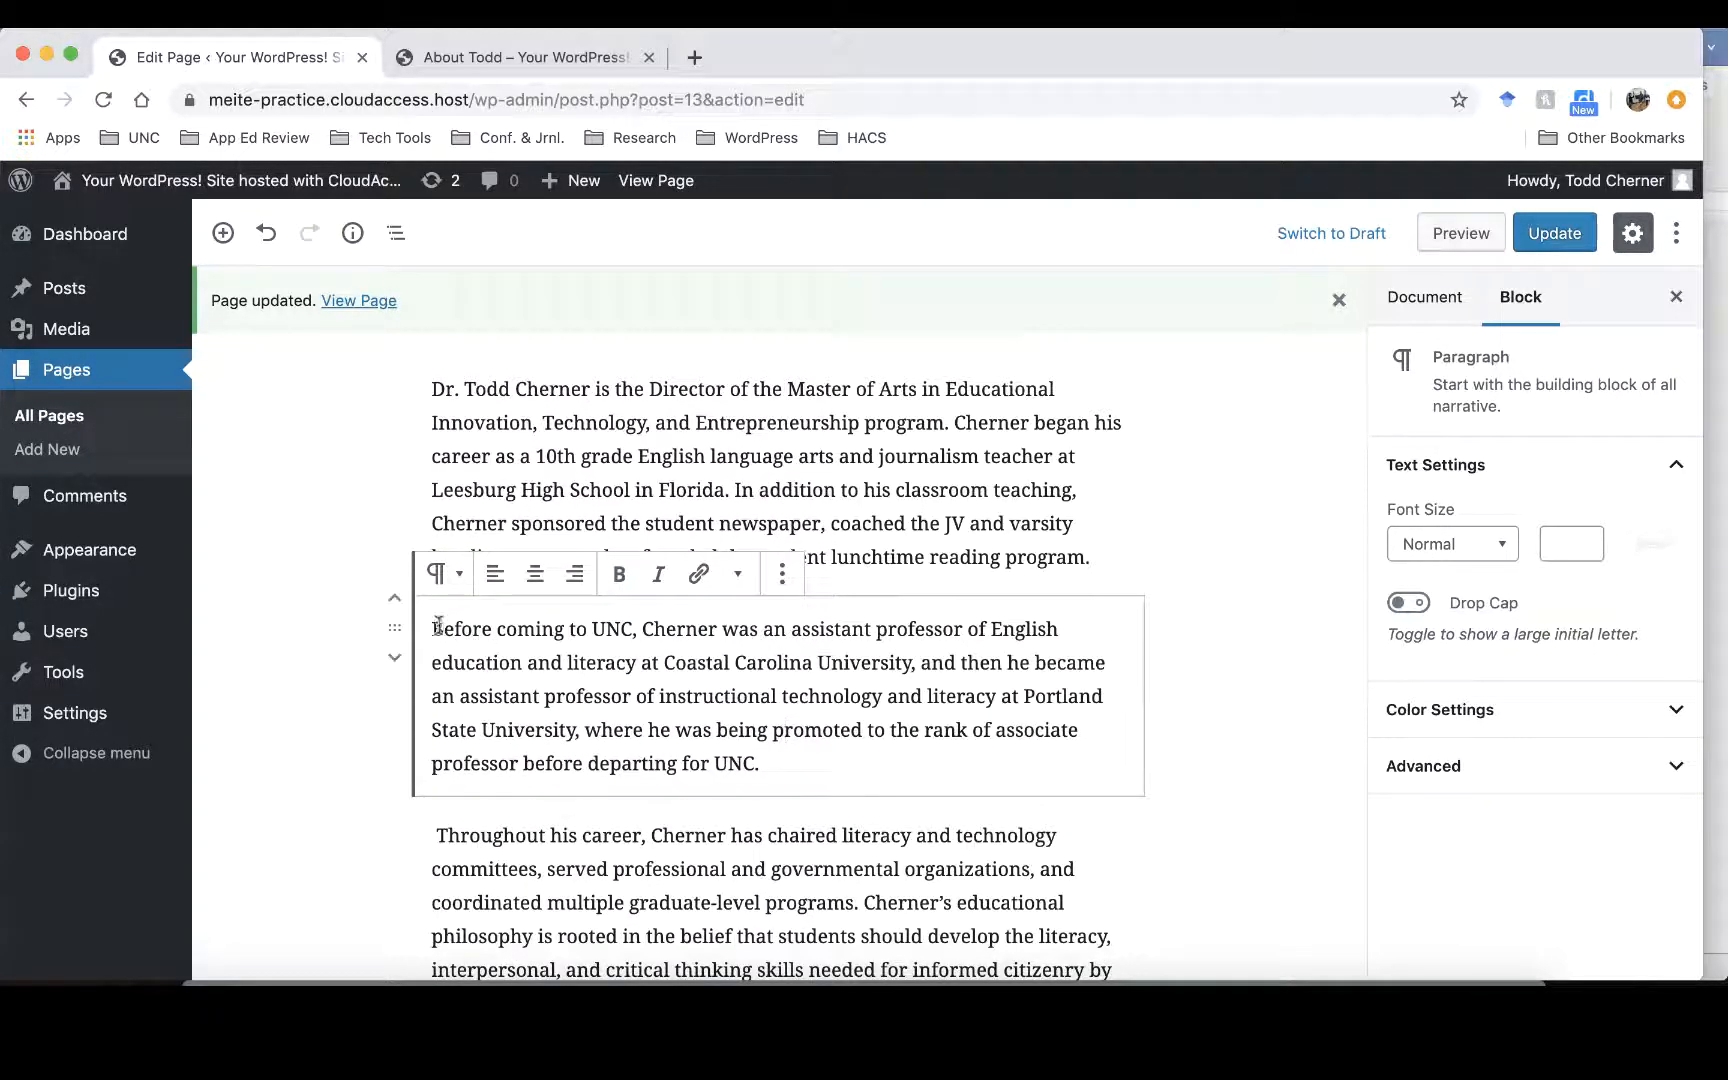
key("BackSpace")
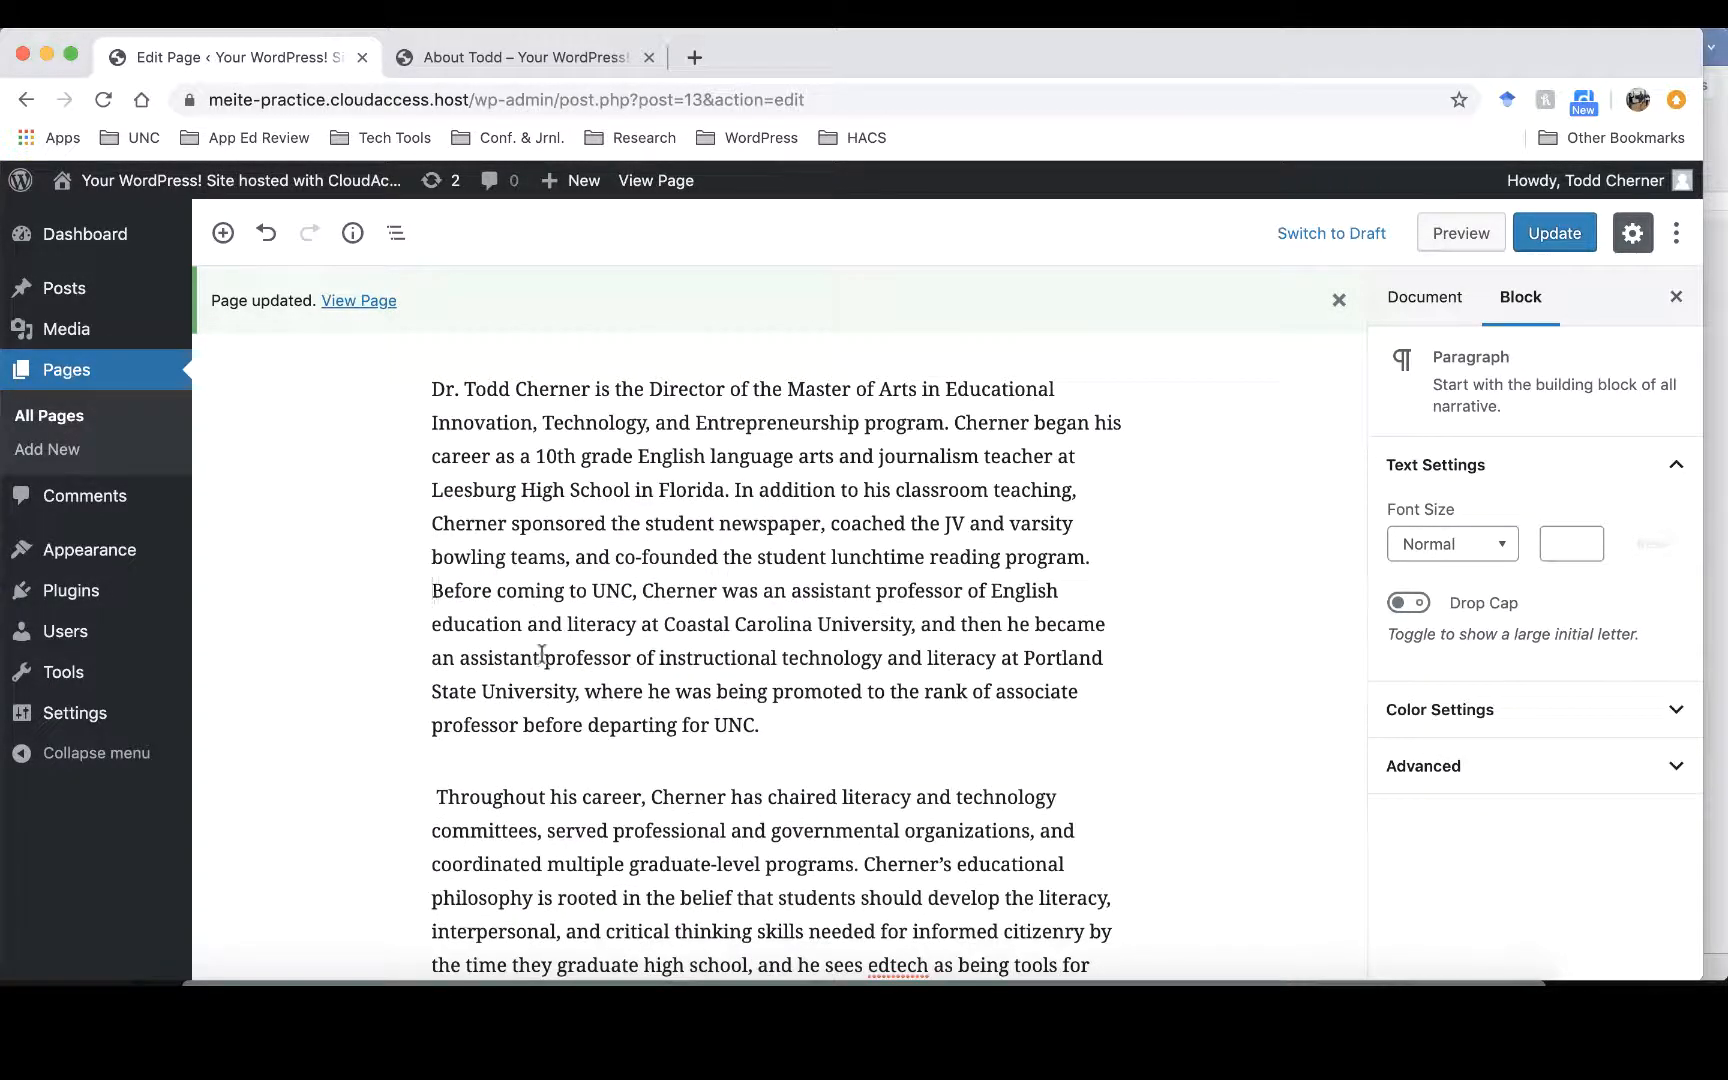
left_click(434, 798)
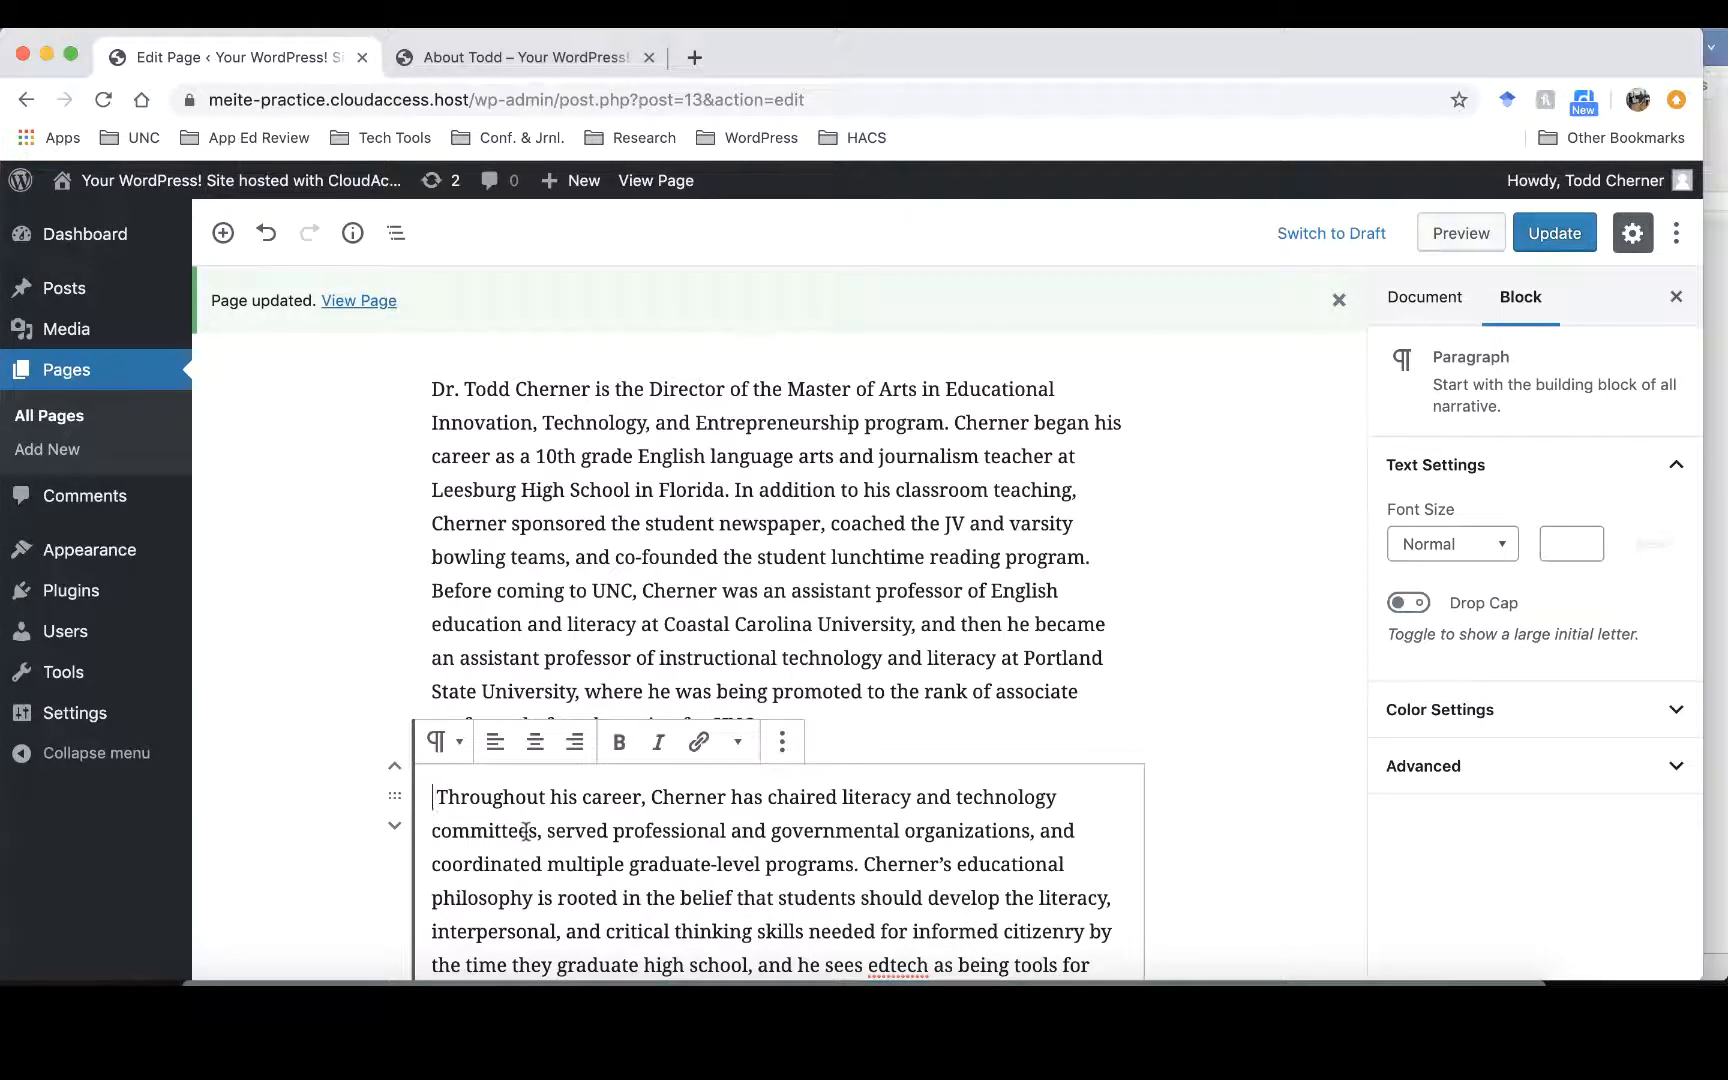
key("BackSpace")
key("BackSpace")
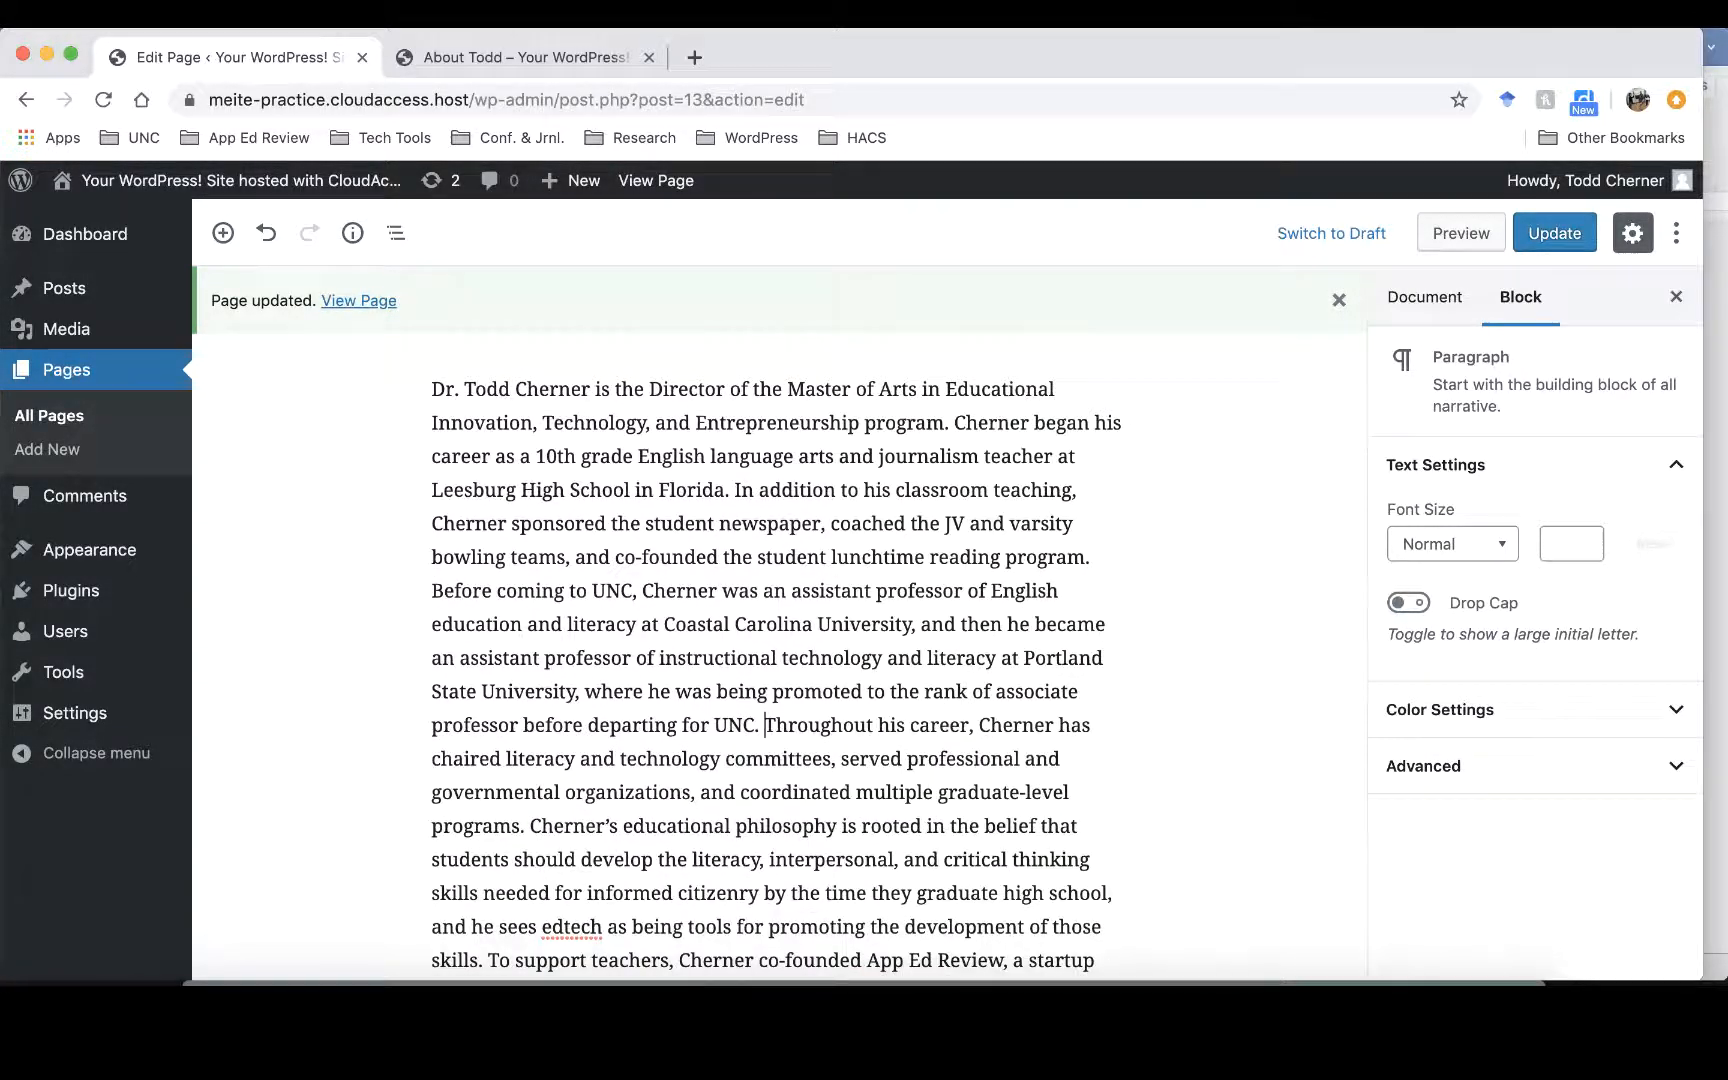
- Update the About page with the merged Background paragraph and reload its live version
left_click(1548, 245)
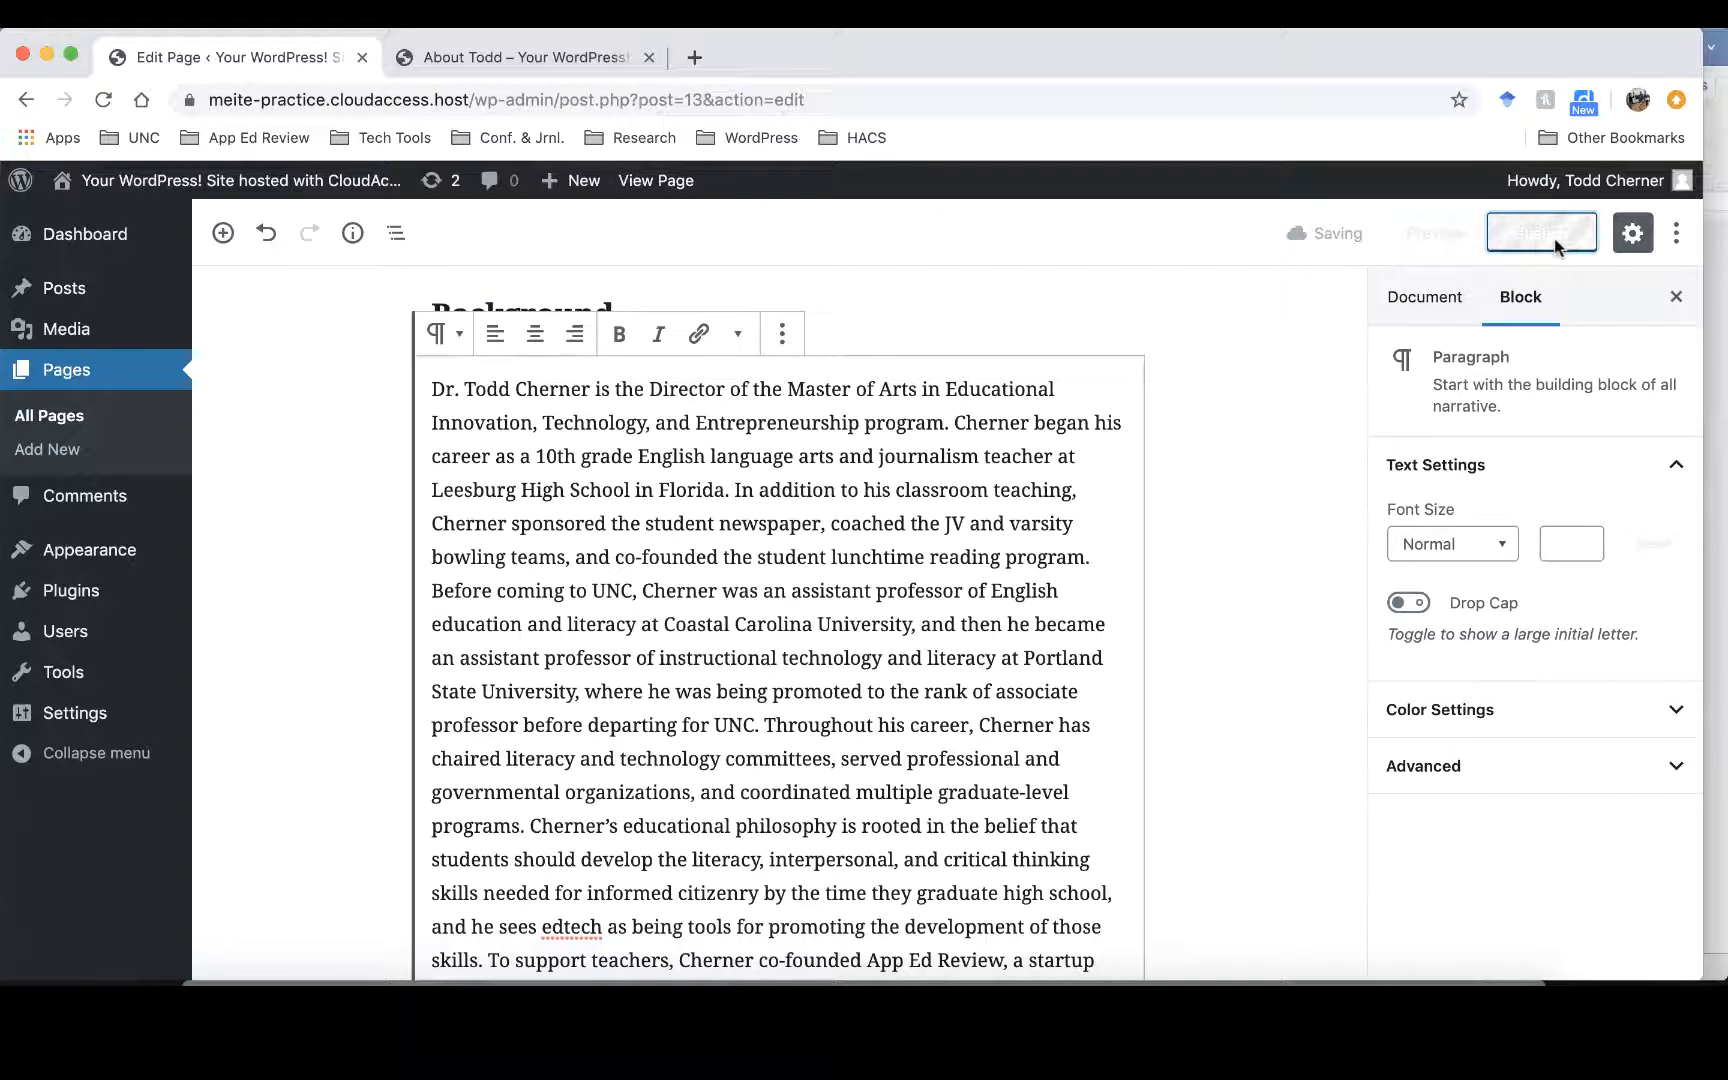
left_click(540, 57)
left_click(532, 99)
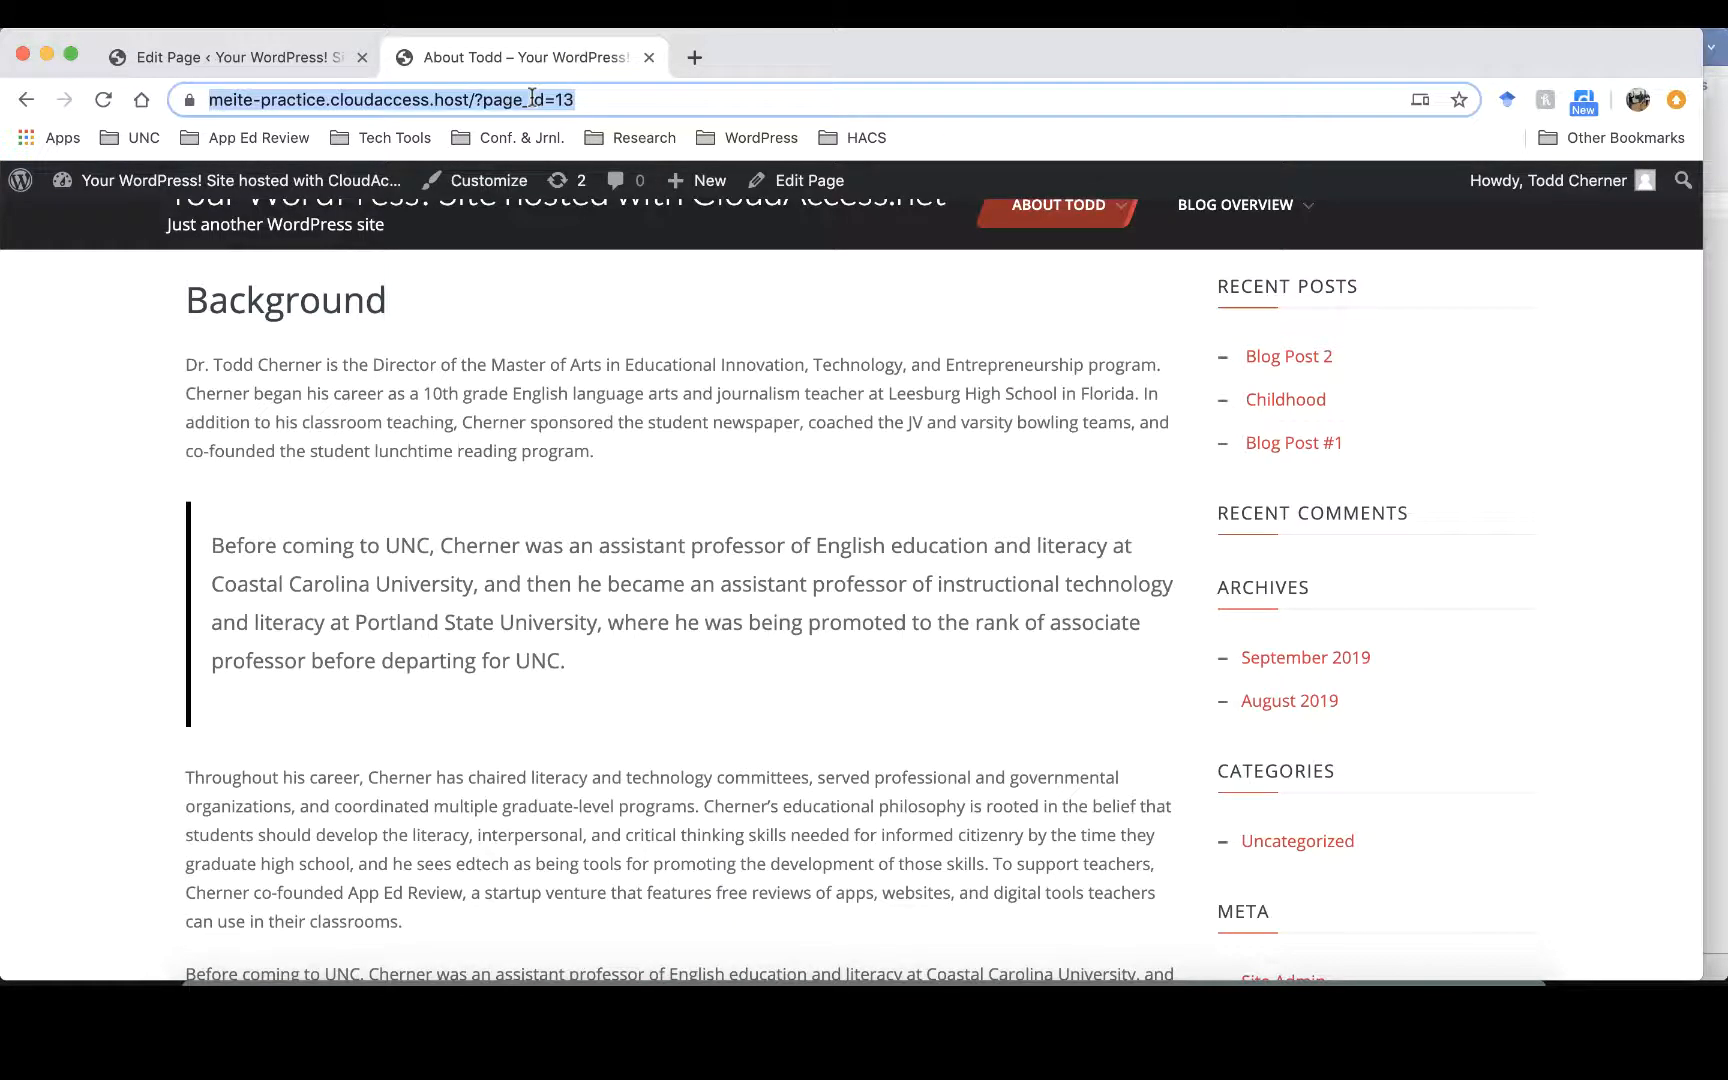
key("Return")
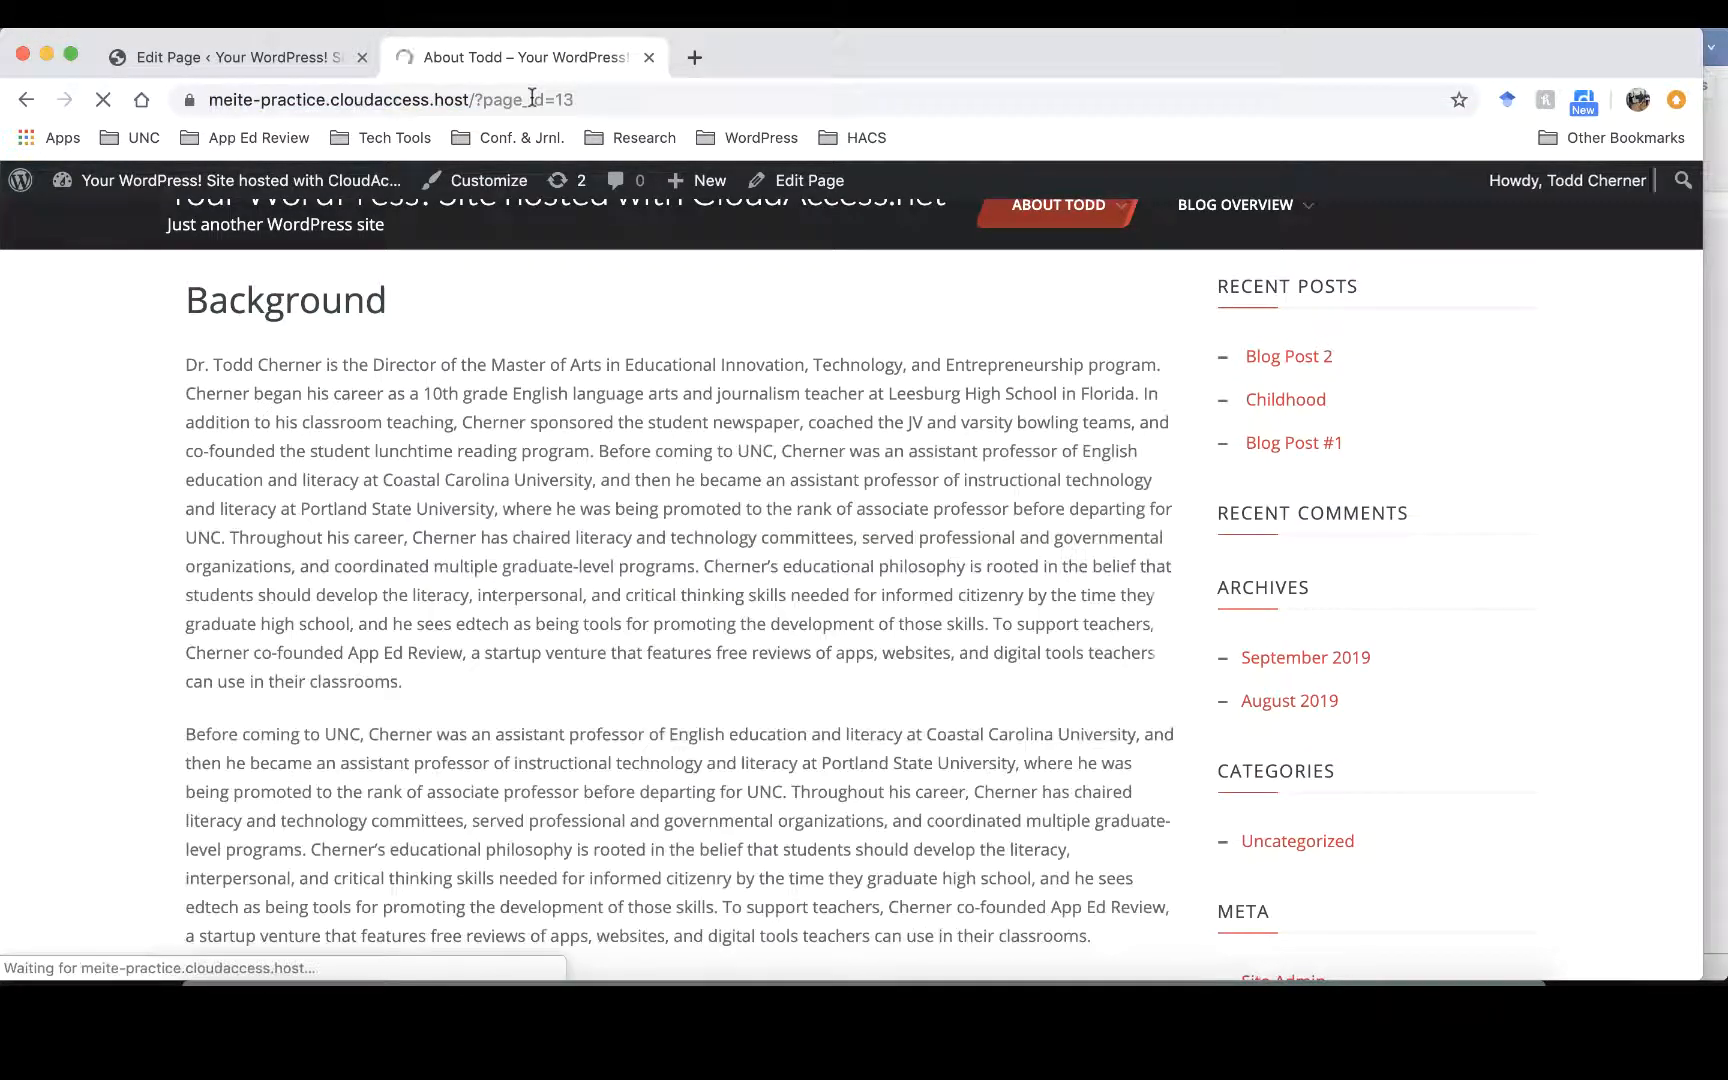
- Back in the page editor, add a colon after "including" under Research Interests and split the journal names into their own paragraph
left_click(230, 57)
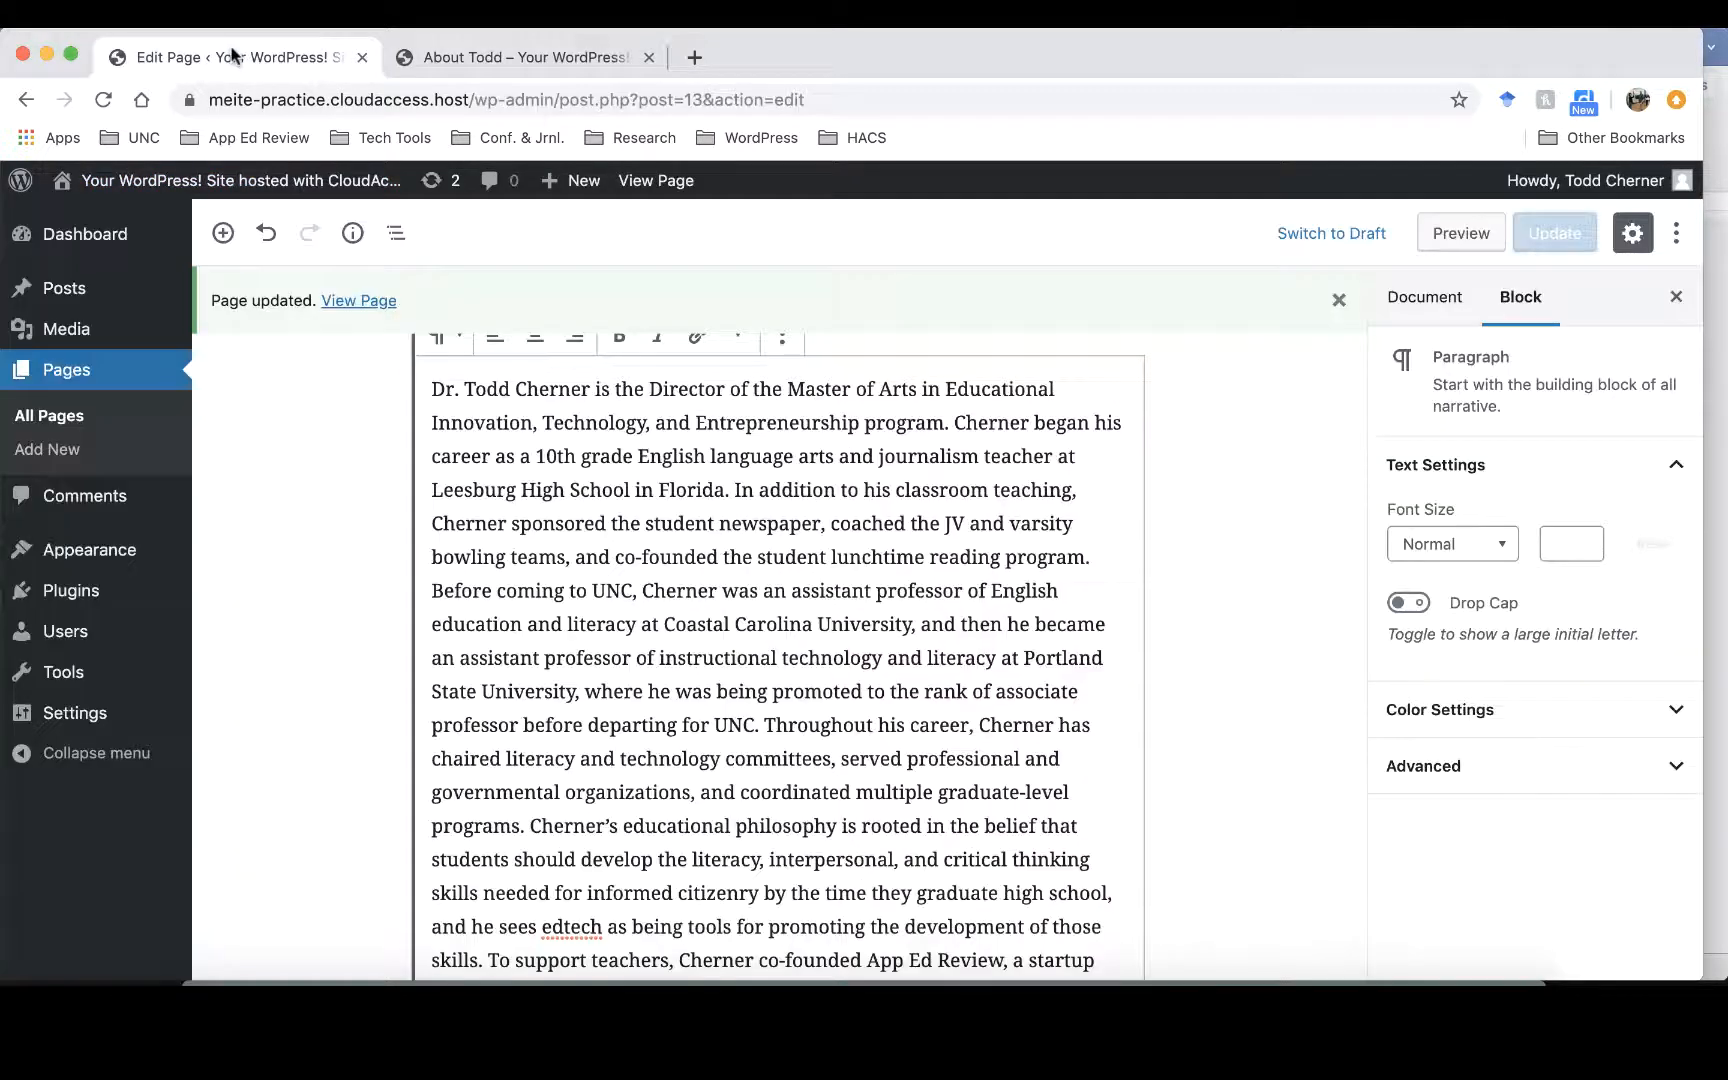
scroll(1265, 608, "up", 5)
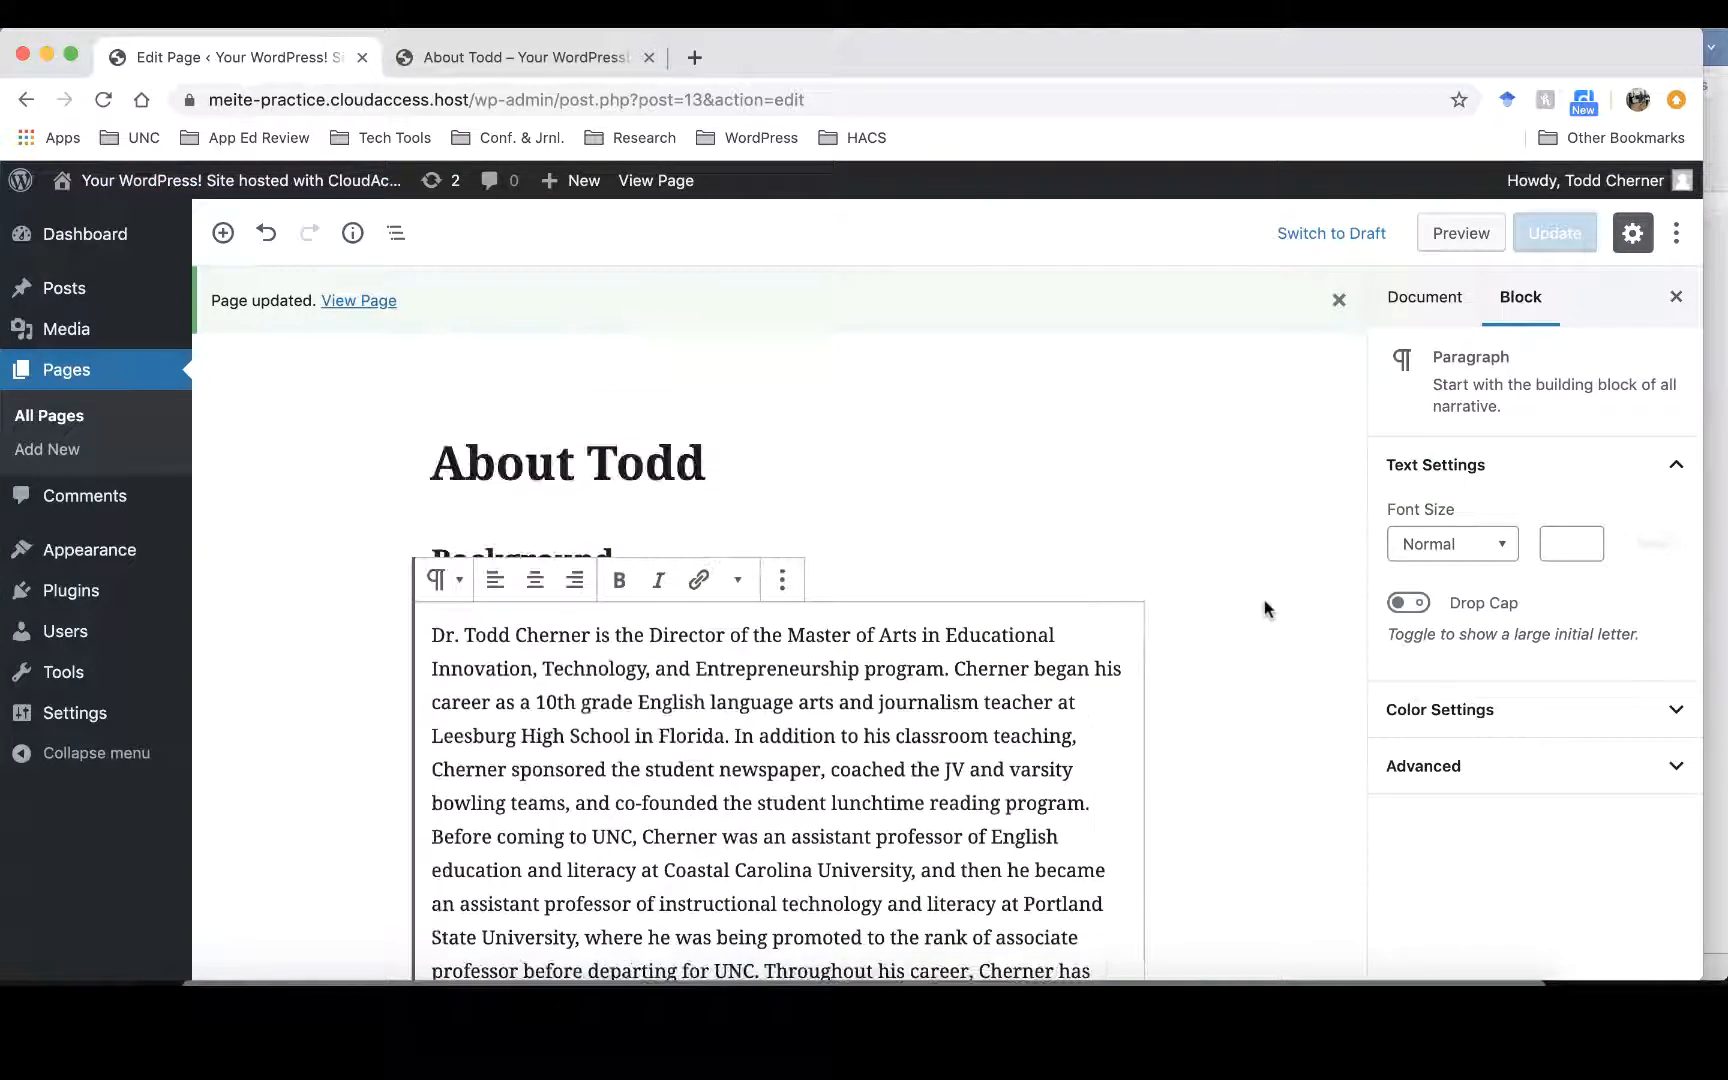
scroll(1265, 608, "down", 2)
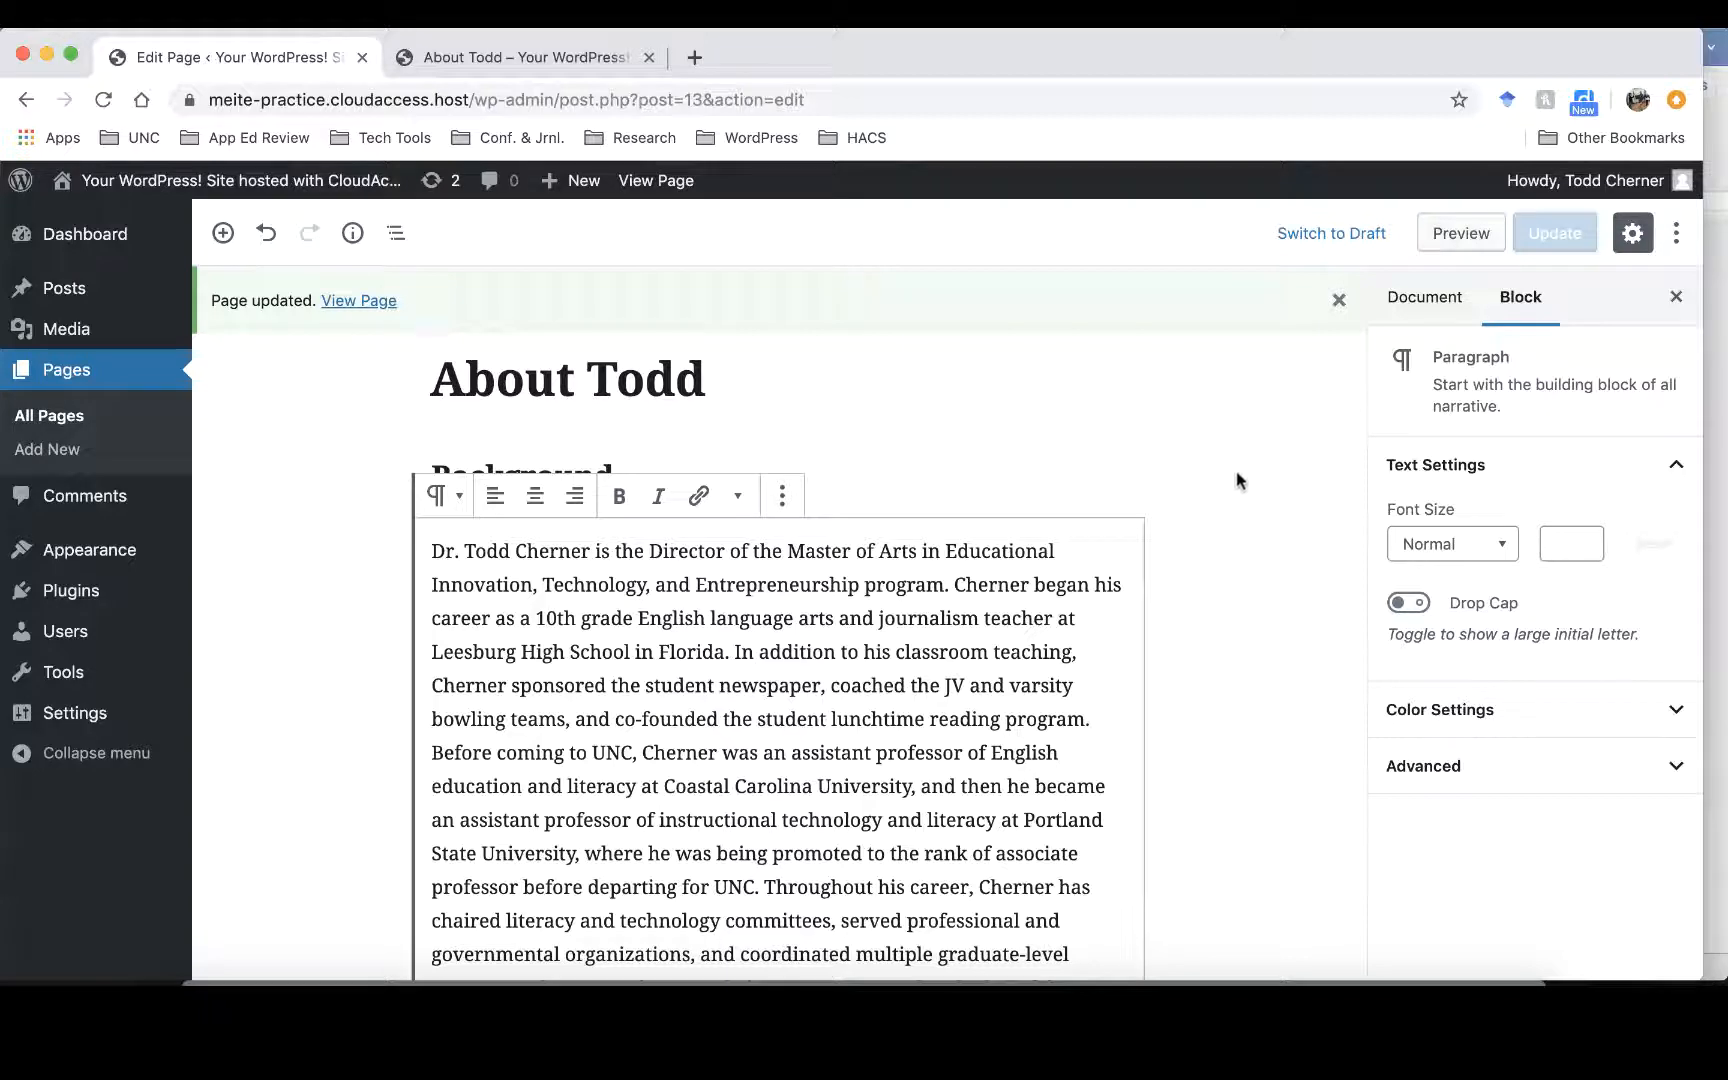
left_click(1235, 12)
left_click(1233, 52)
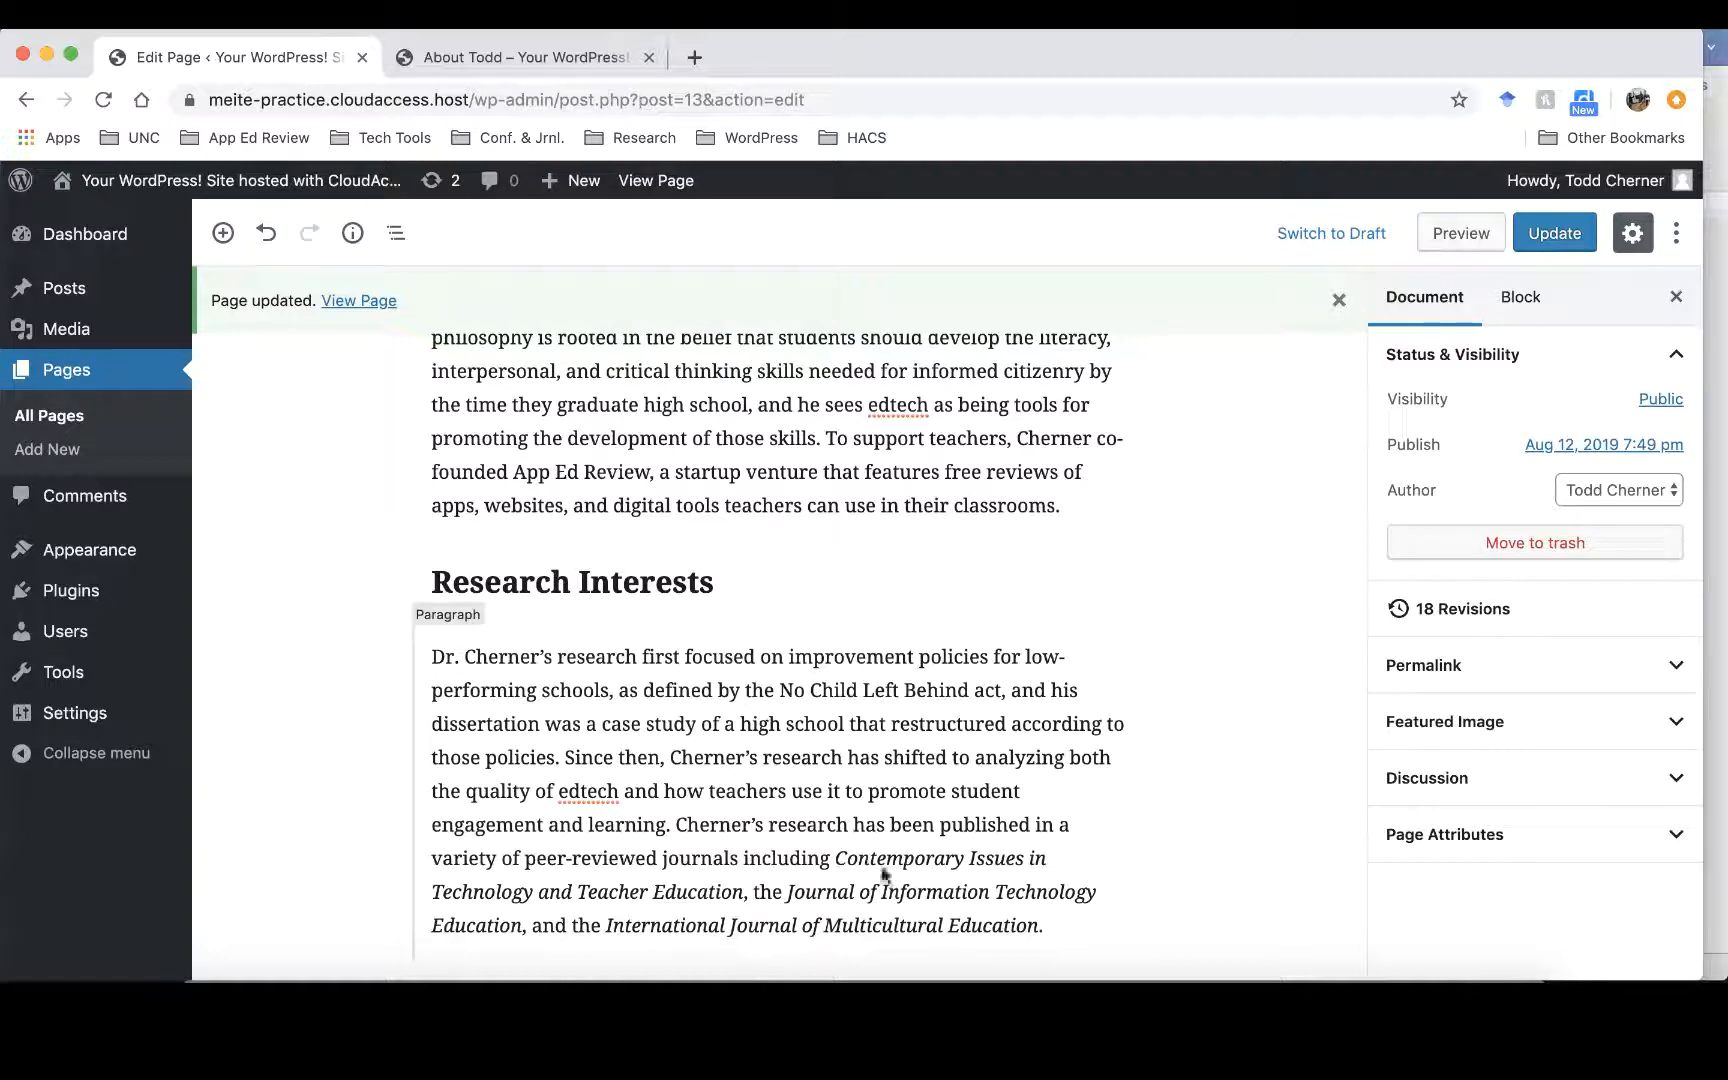
left_click(826, 858)
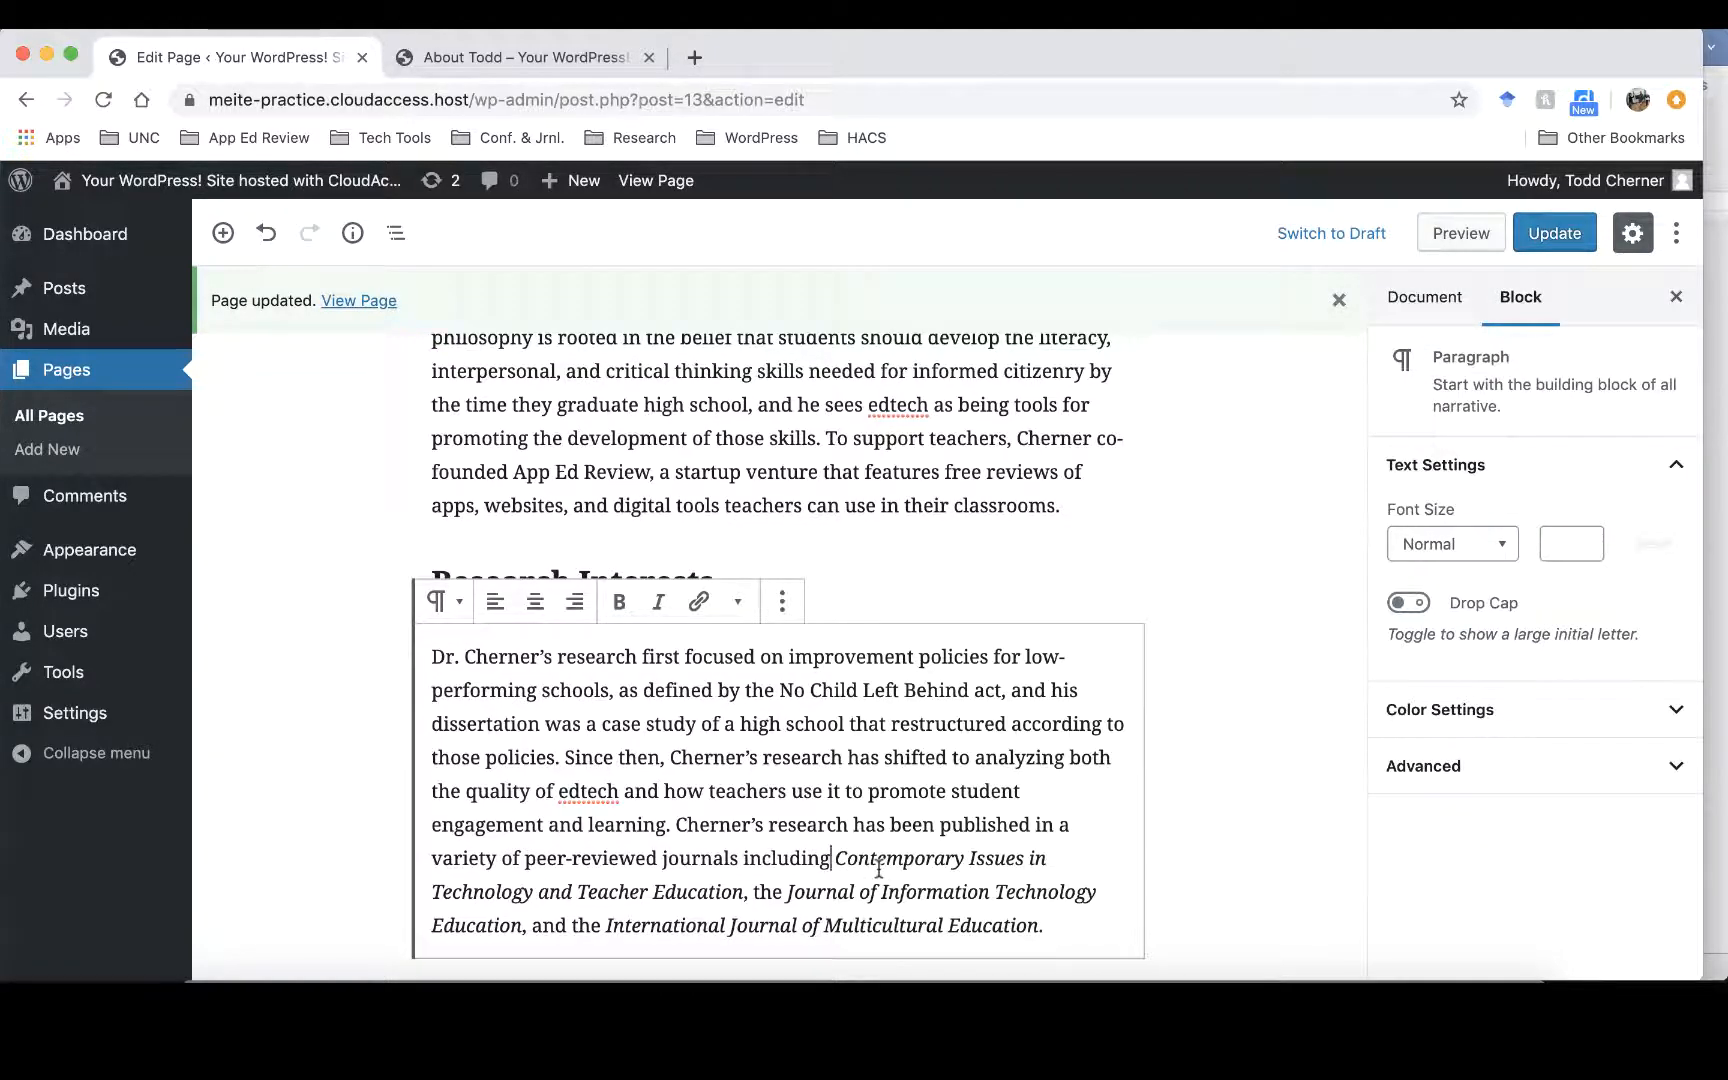
type(":")
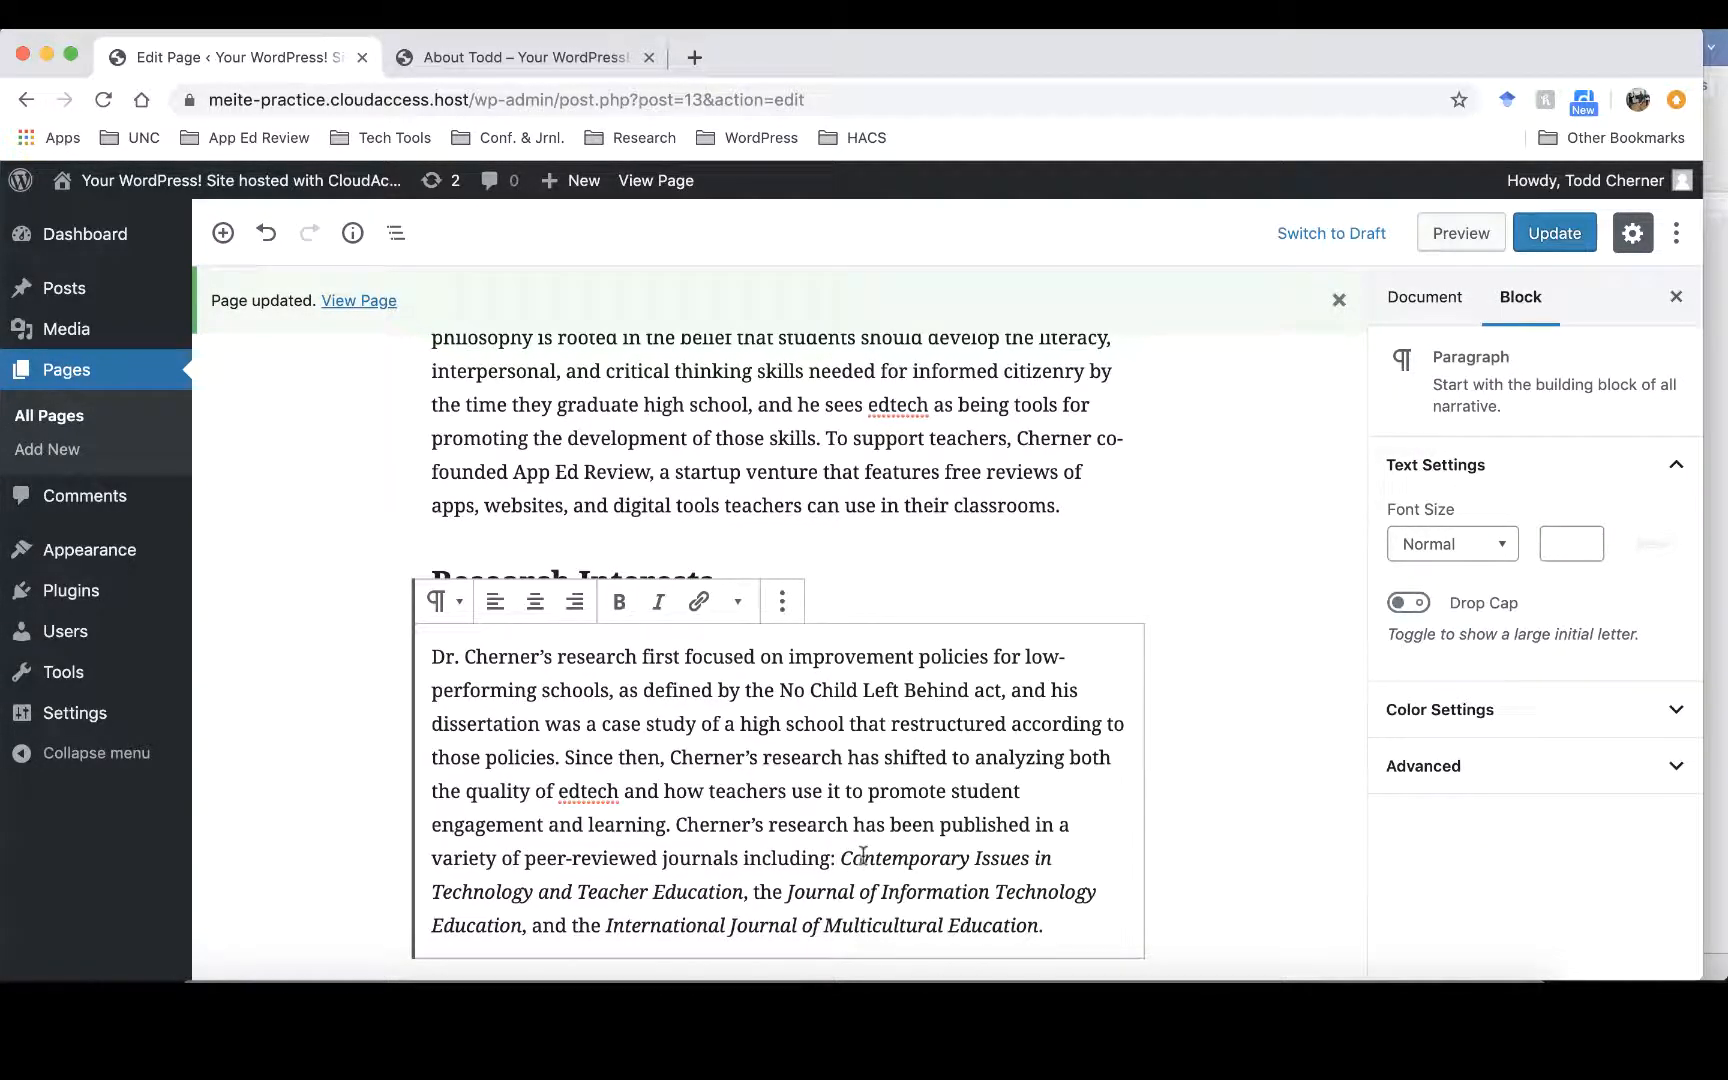
key("Right")
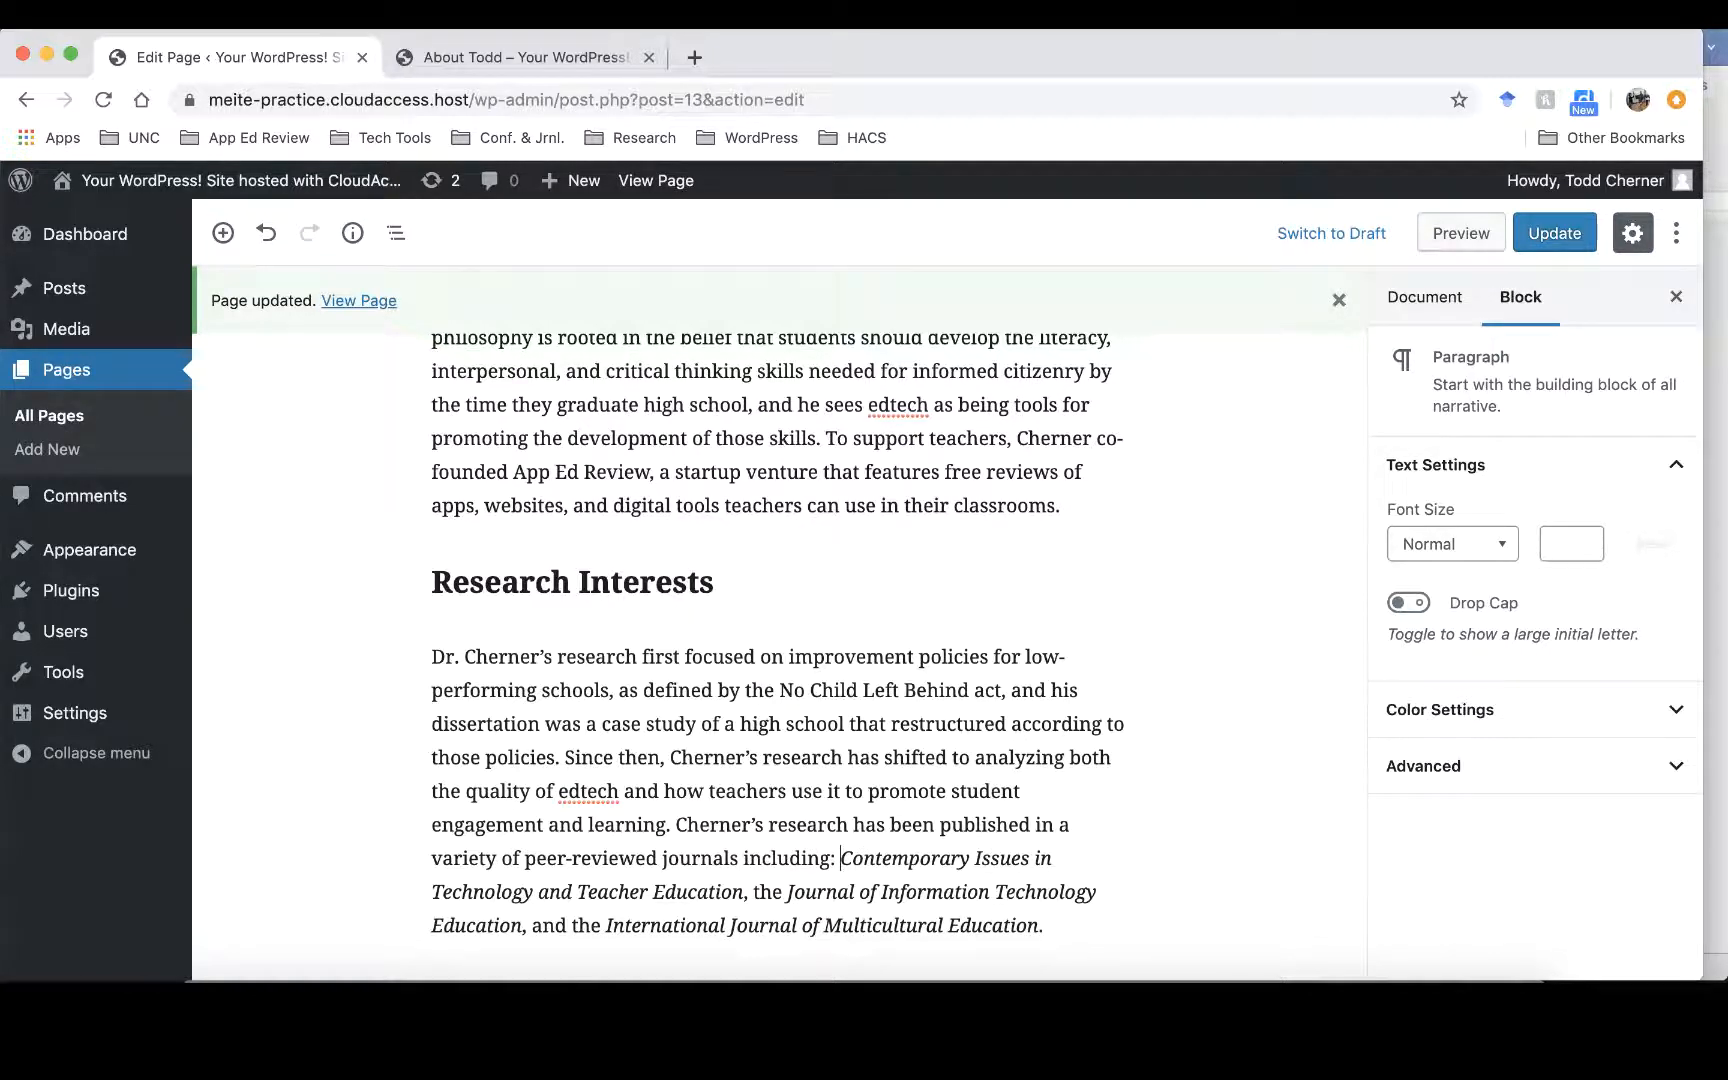
key("Return")
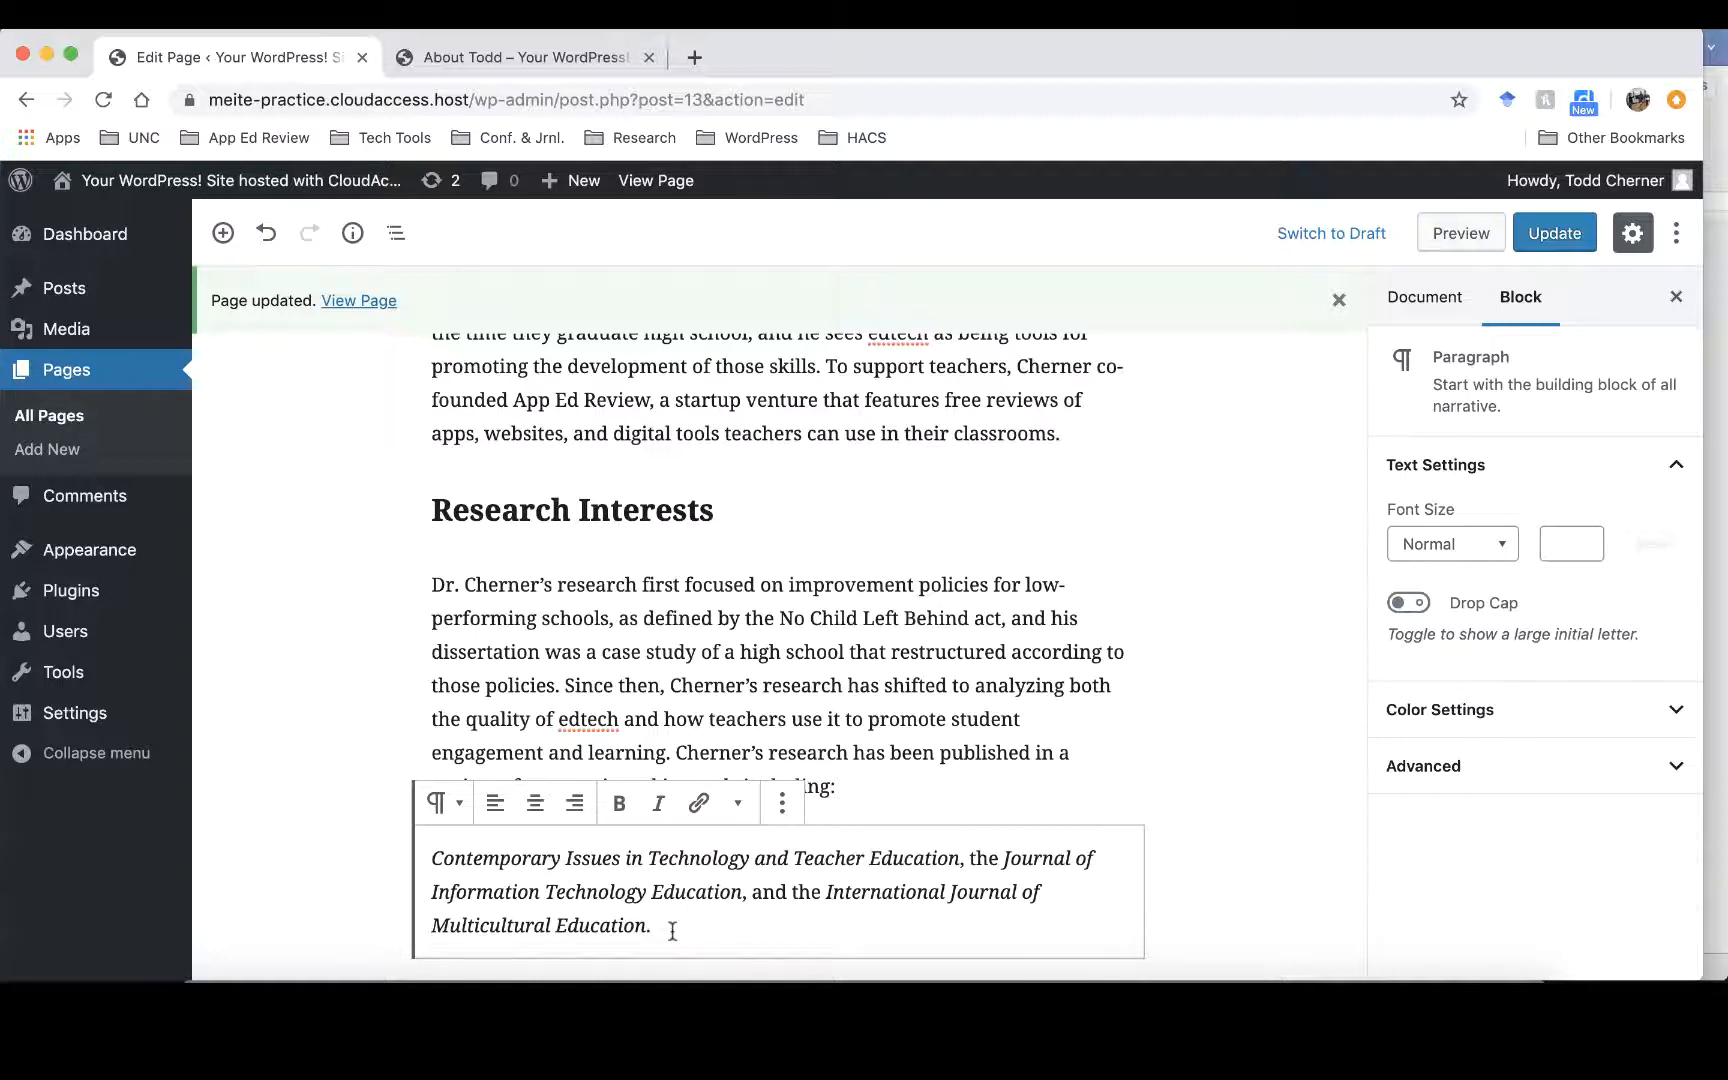
- Transform the journal names paragraph into a bulleted List block and put each of the three journals on its own bullet
left_click(440, 803)
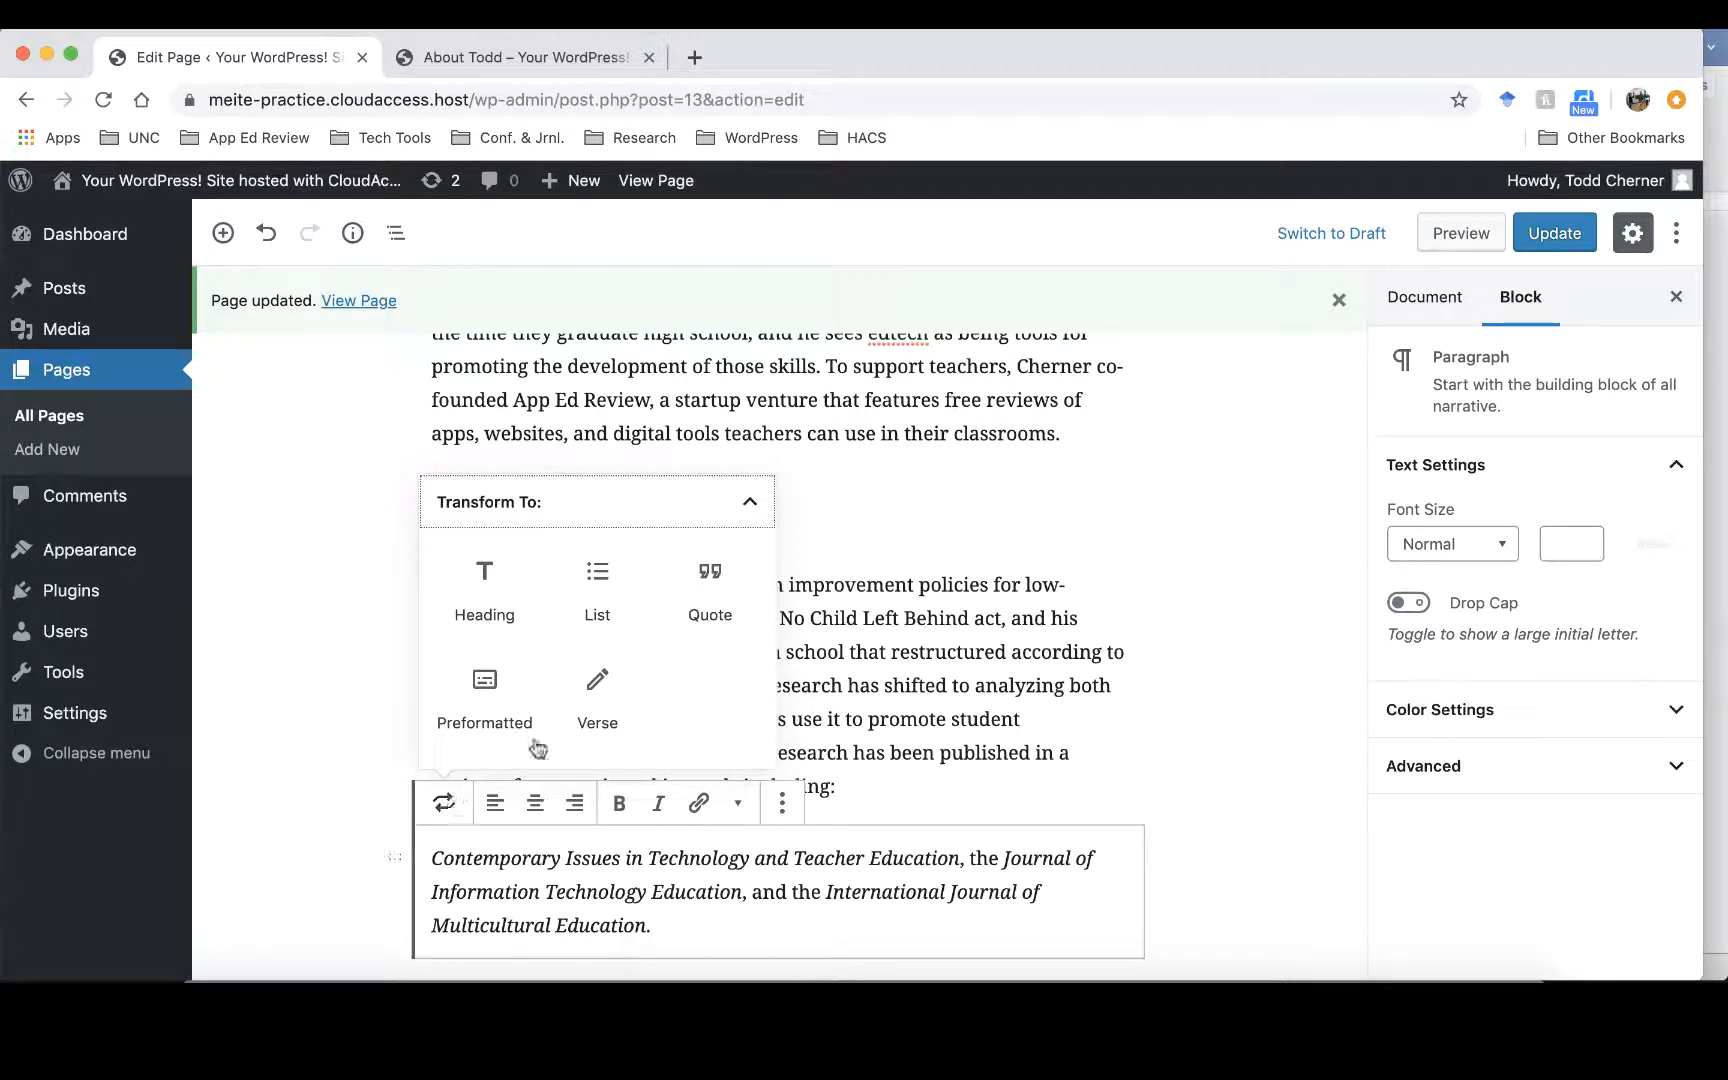
left_click(603, 588)
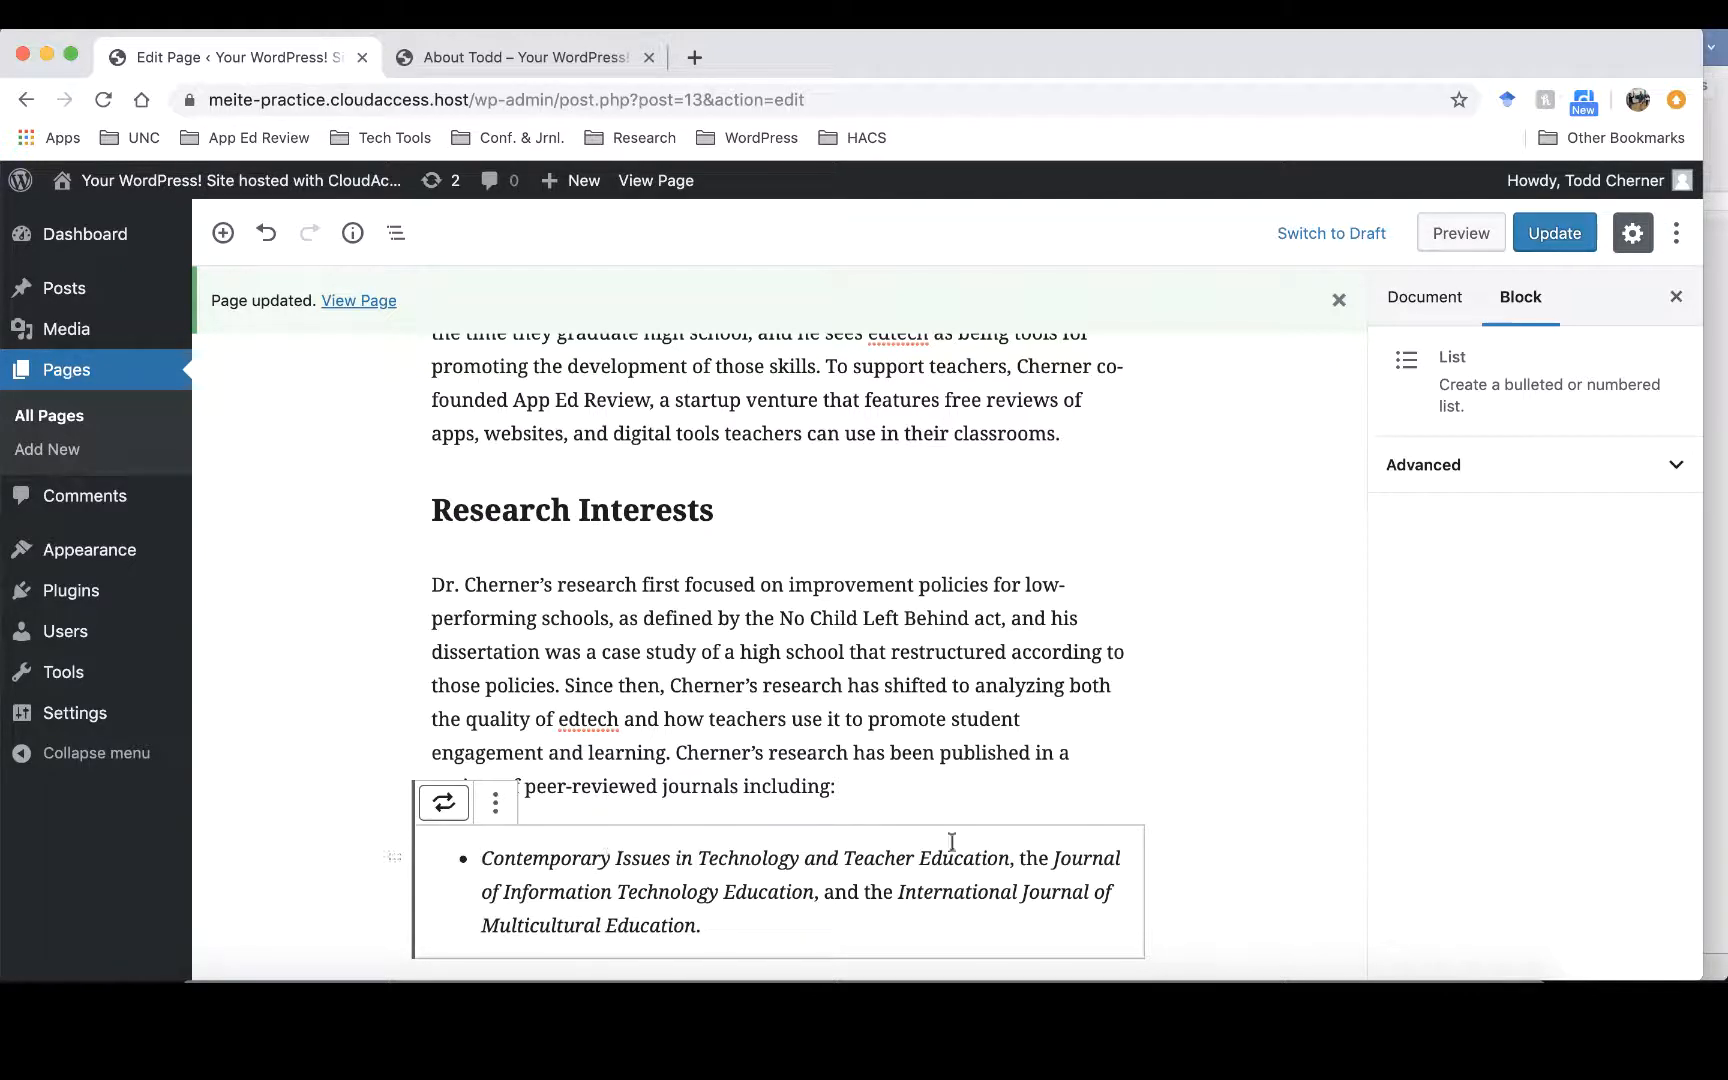
left_click(1020, 856)
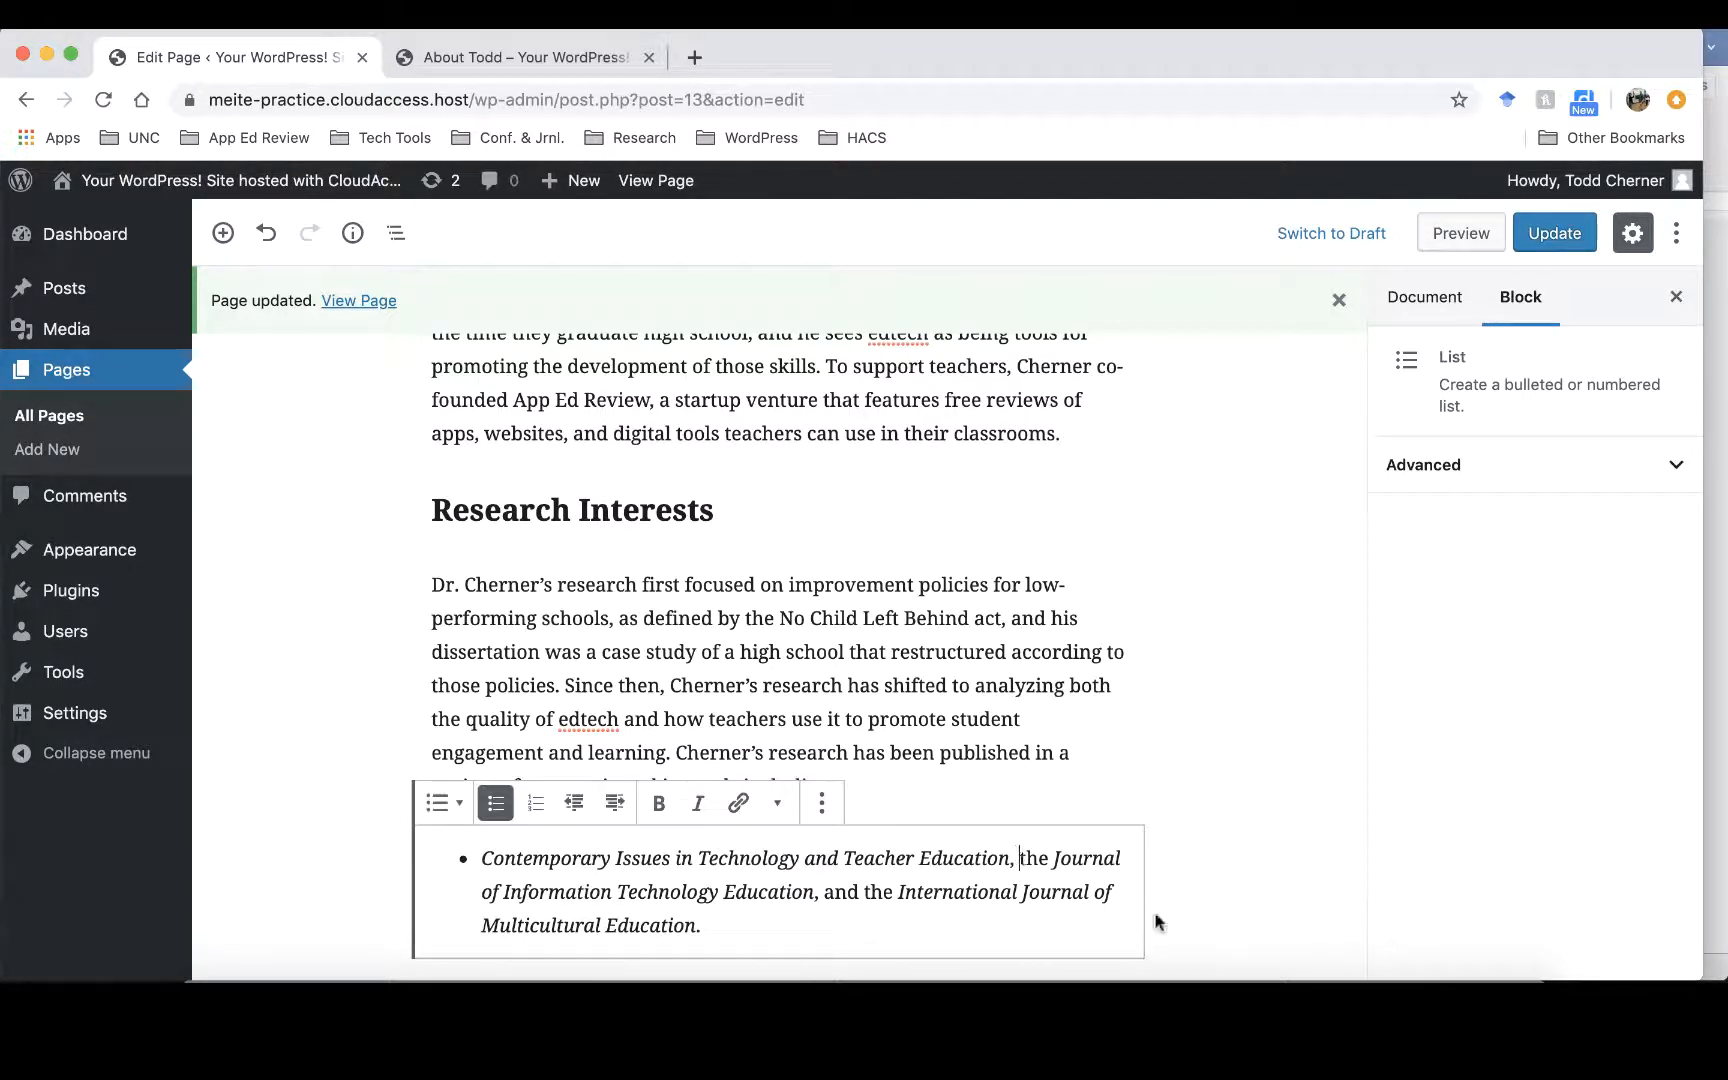
key("Return")
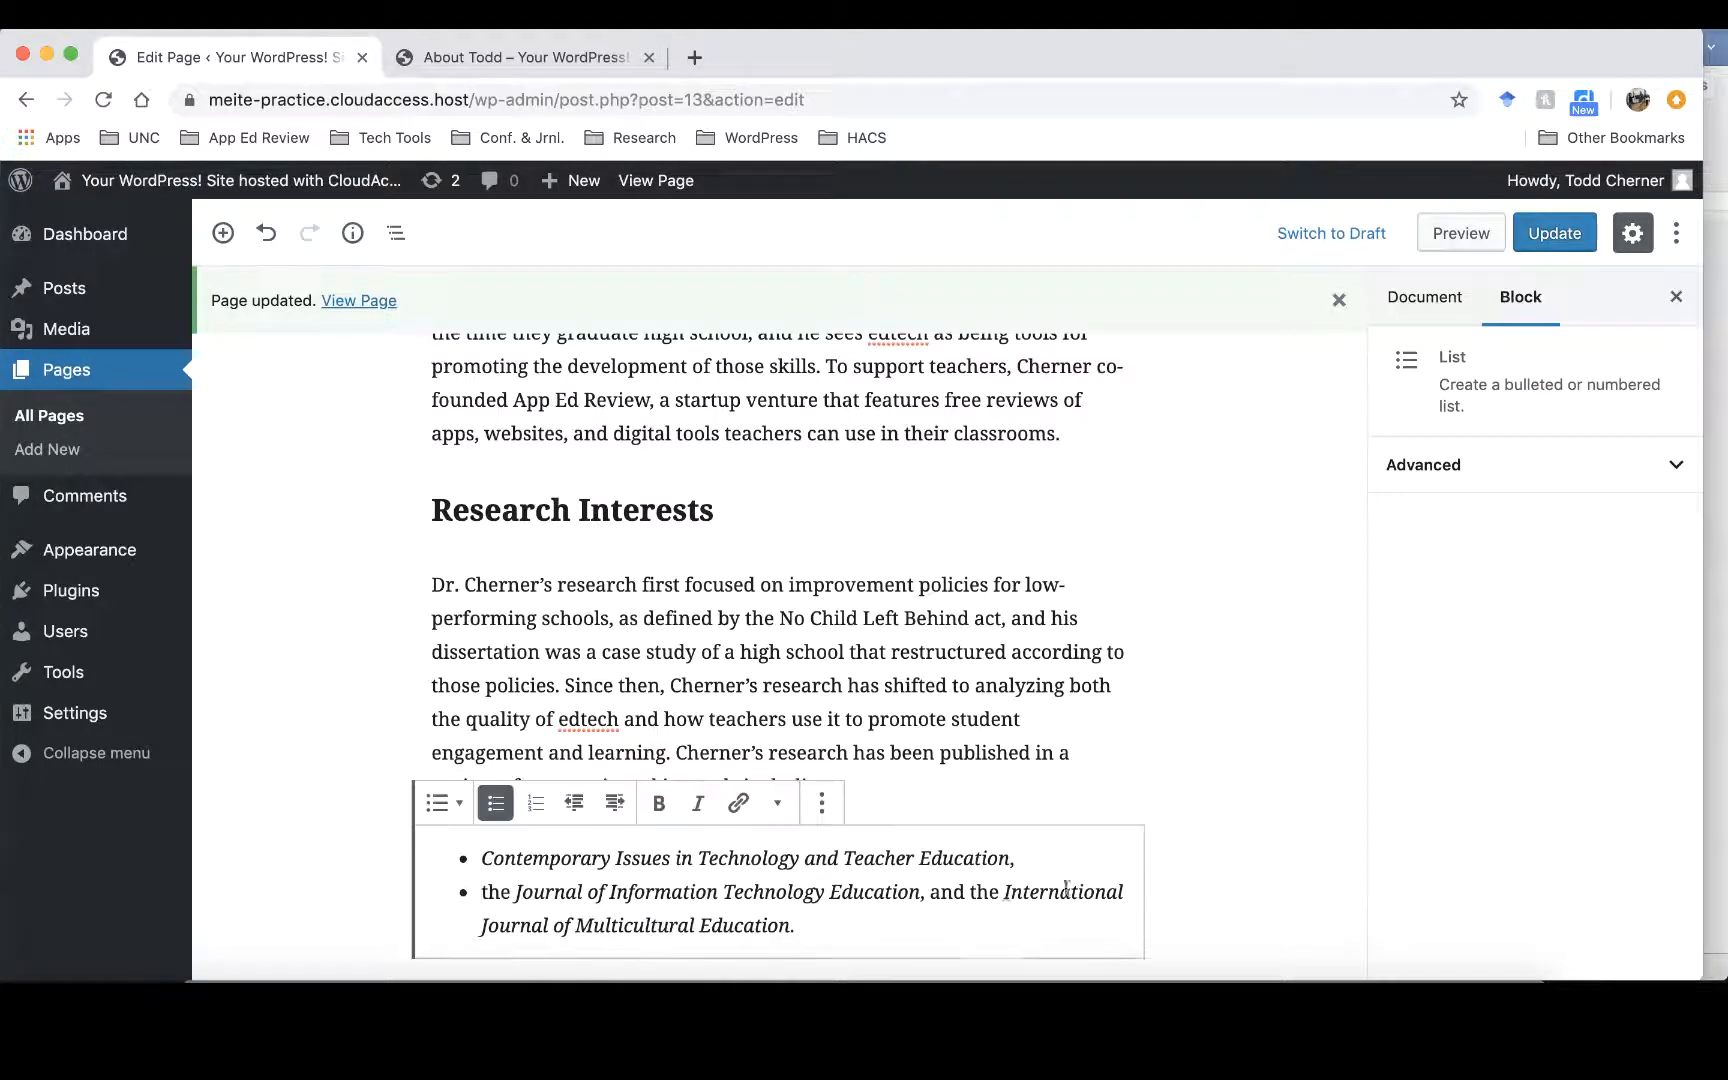
left_click(962, 889)
key("Return")
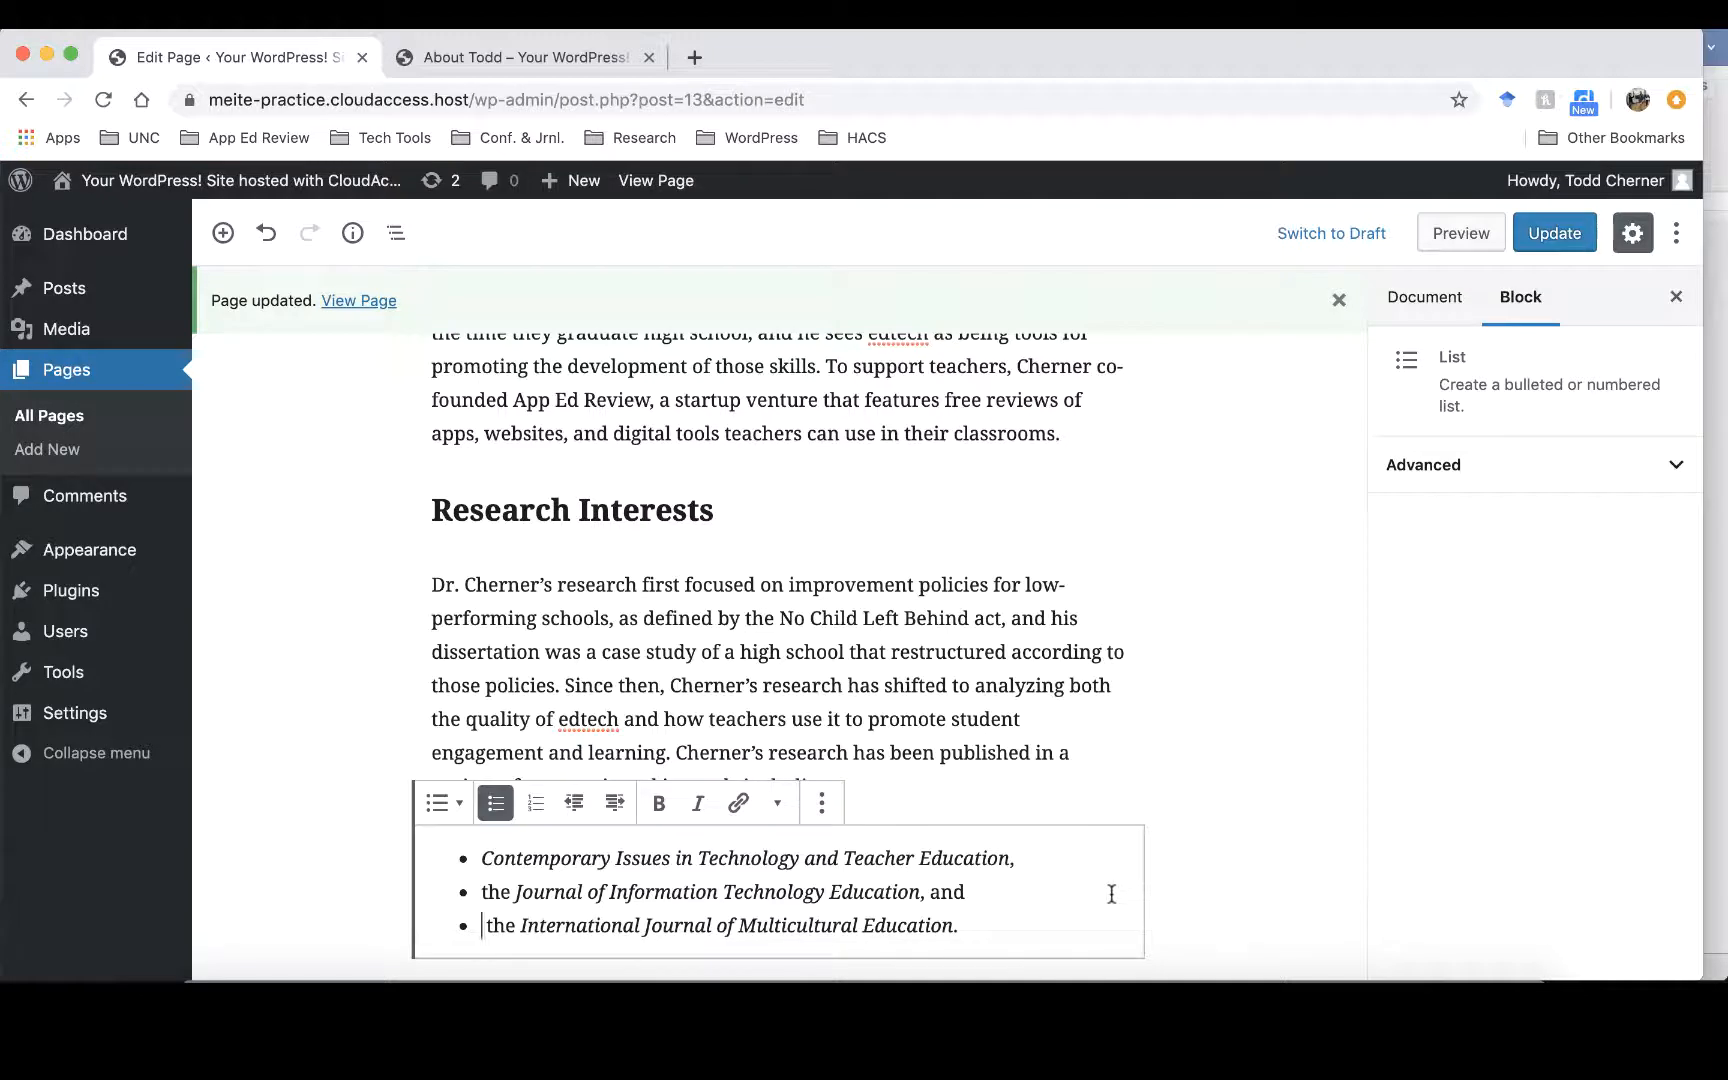
- Remove the third bullet's leading space and capitalize "The" at the start of the second and third bullets
key("Delete")
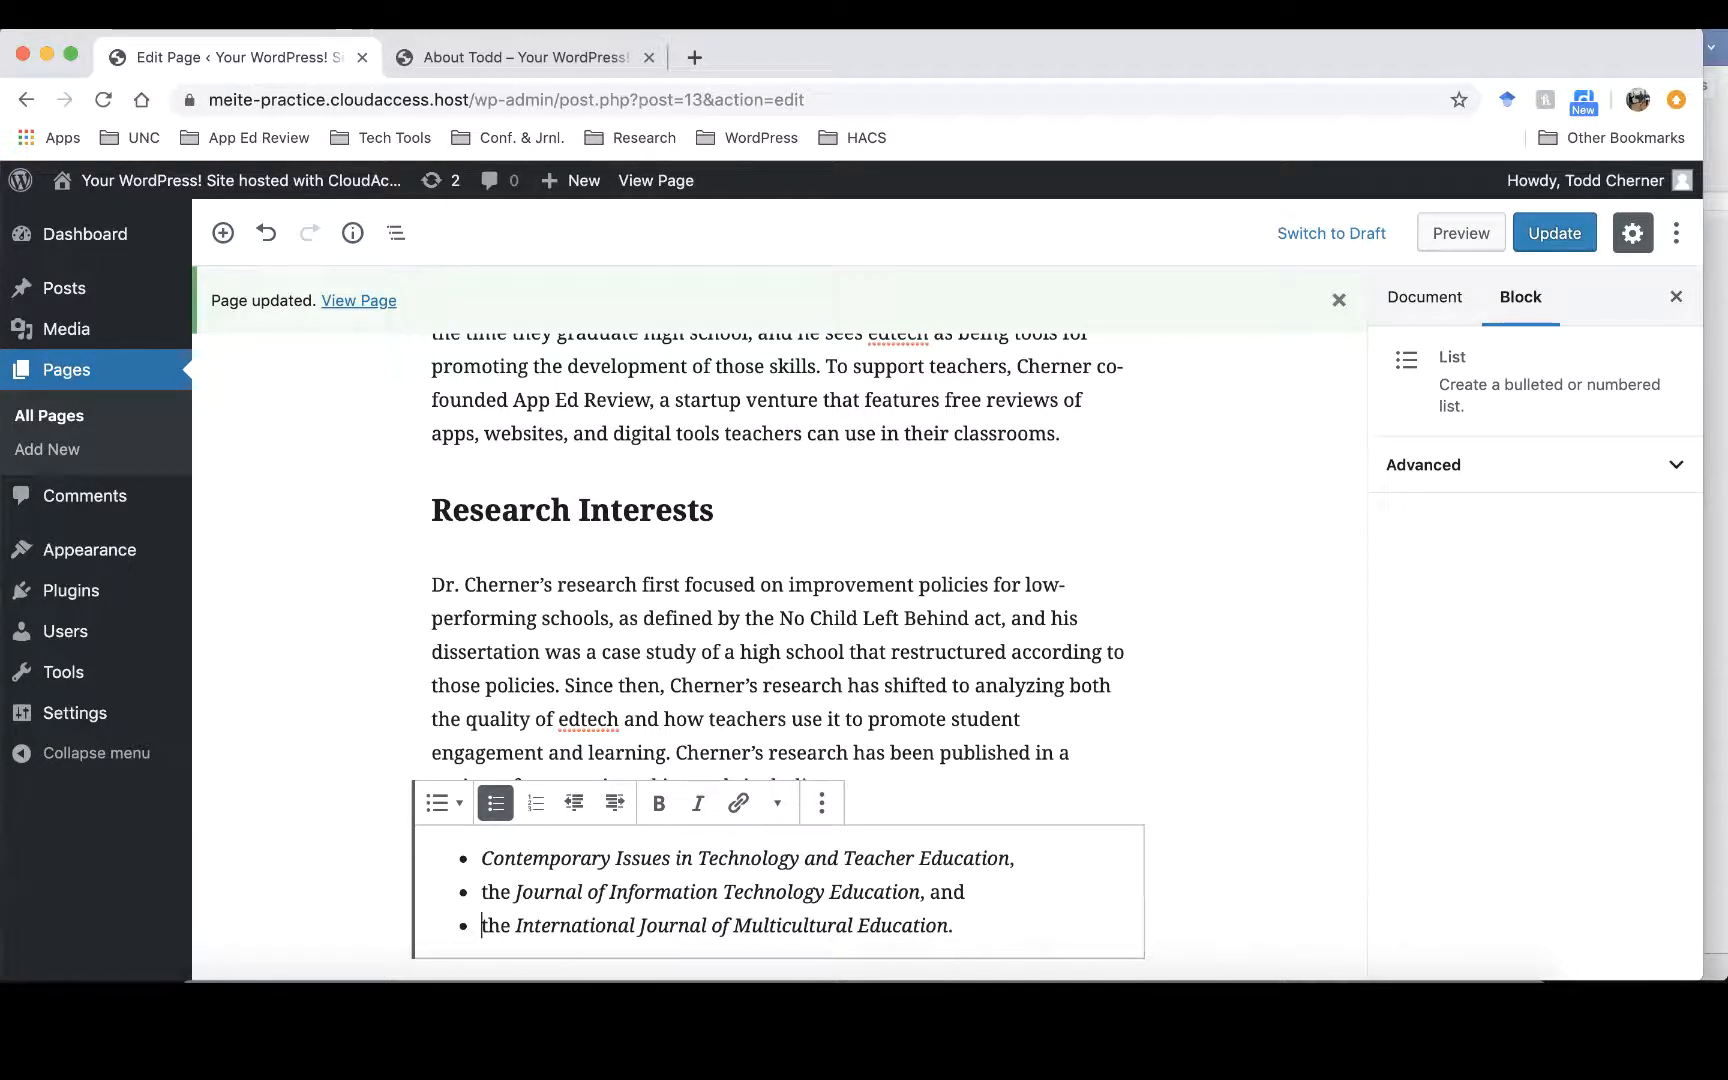
key("Delete")
type("T")
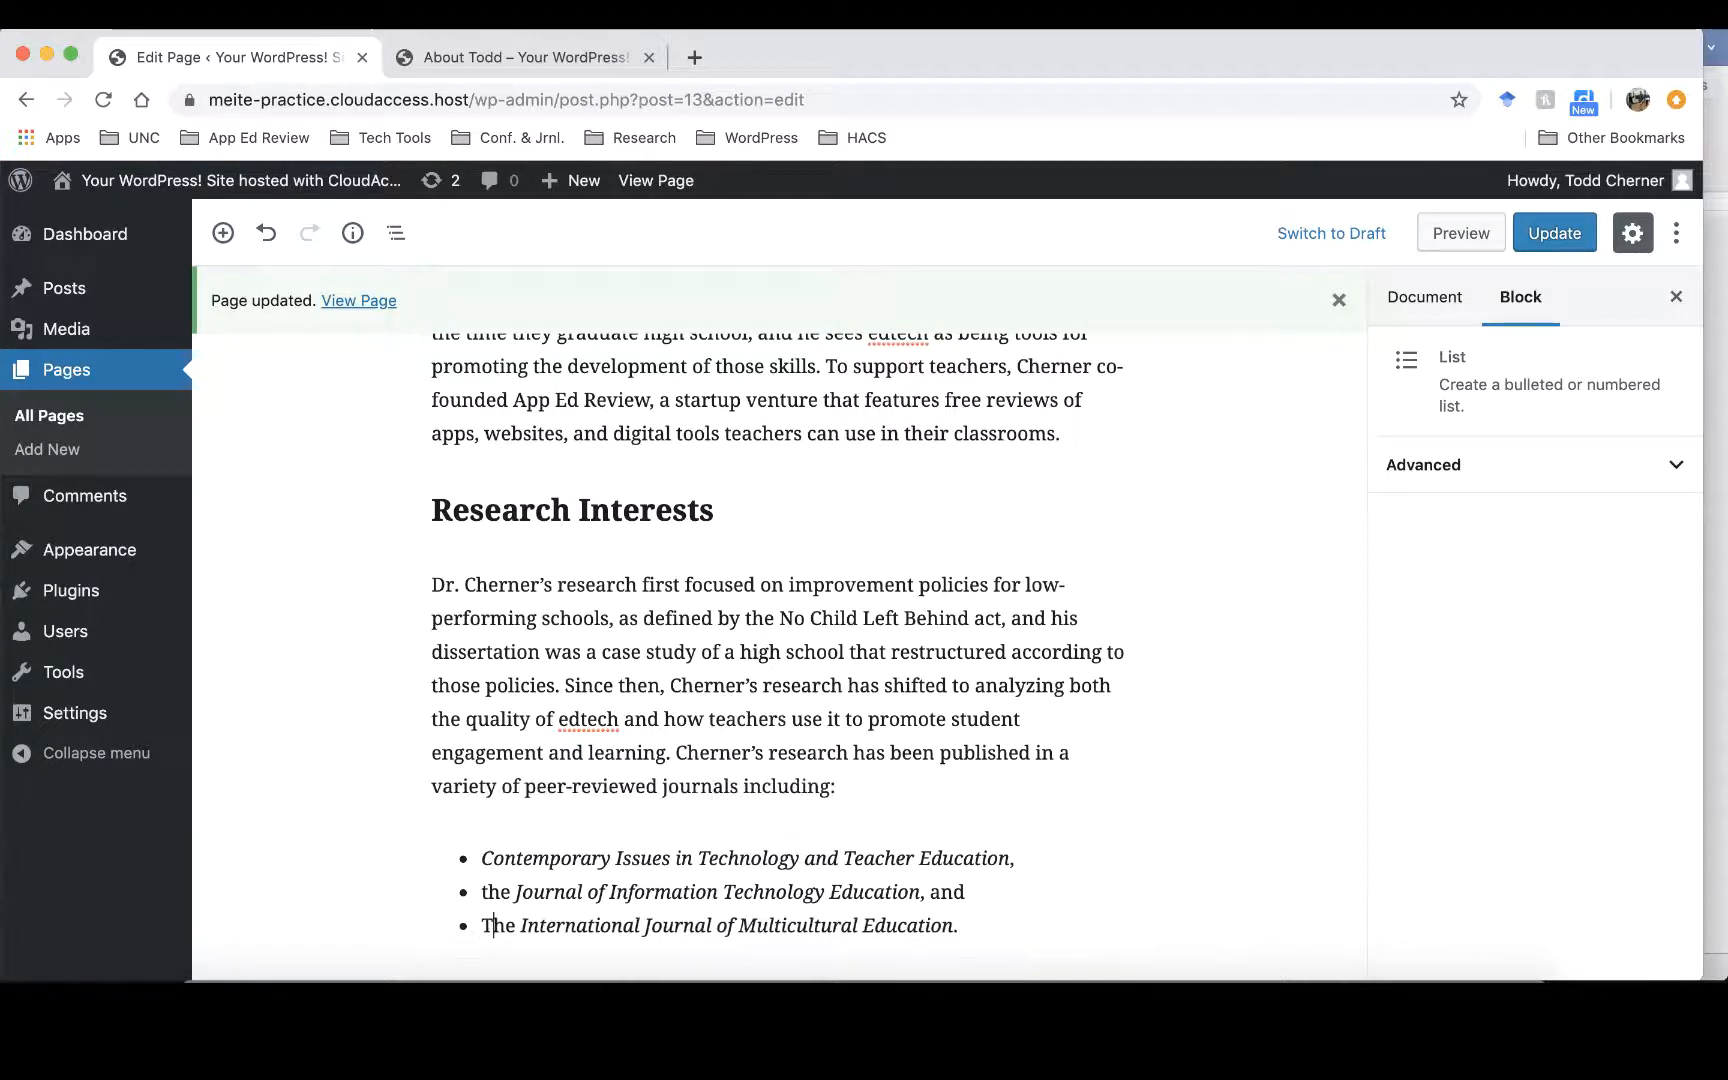
left_click(484, 892)
key("Delete")
type("T")
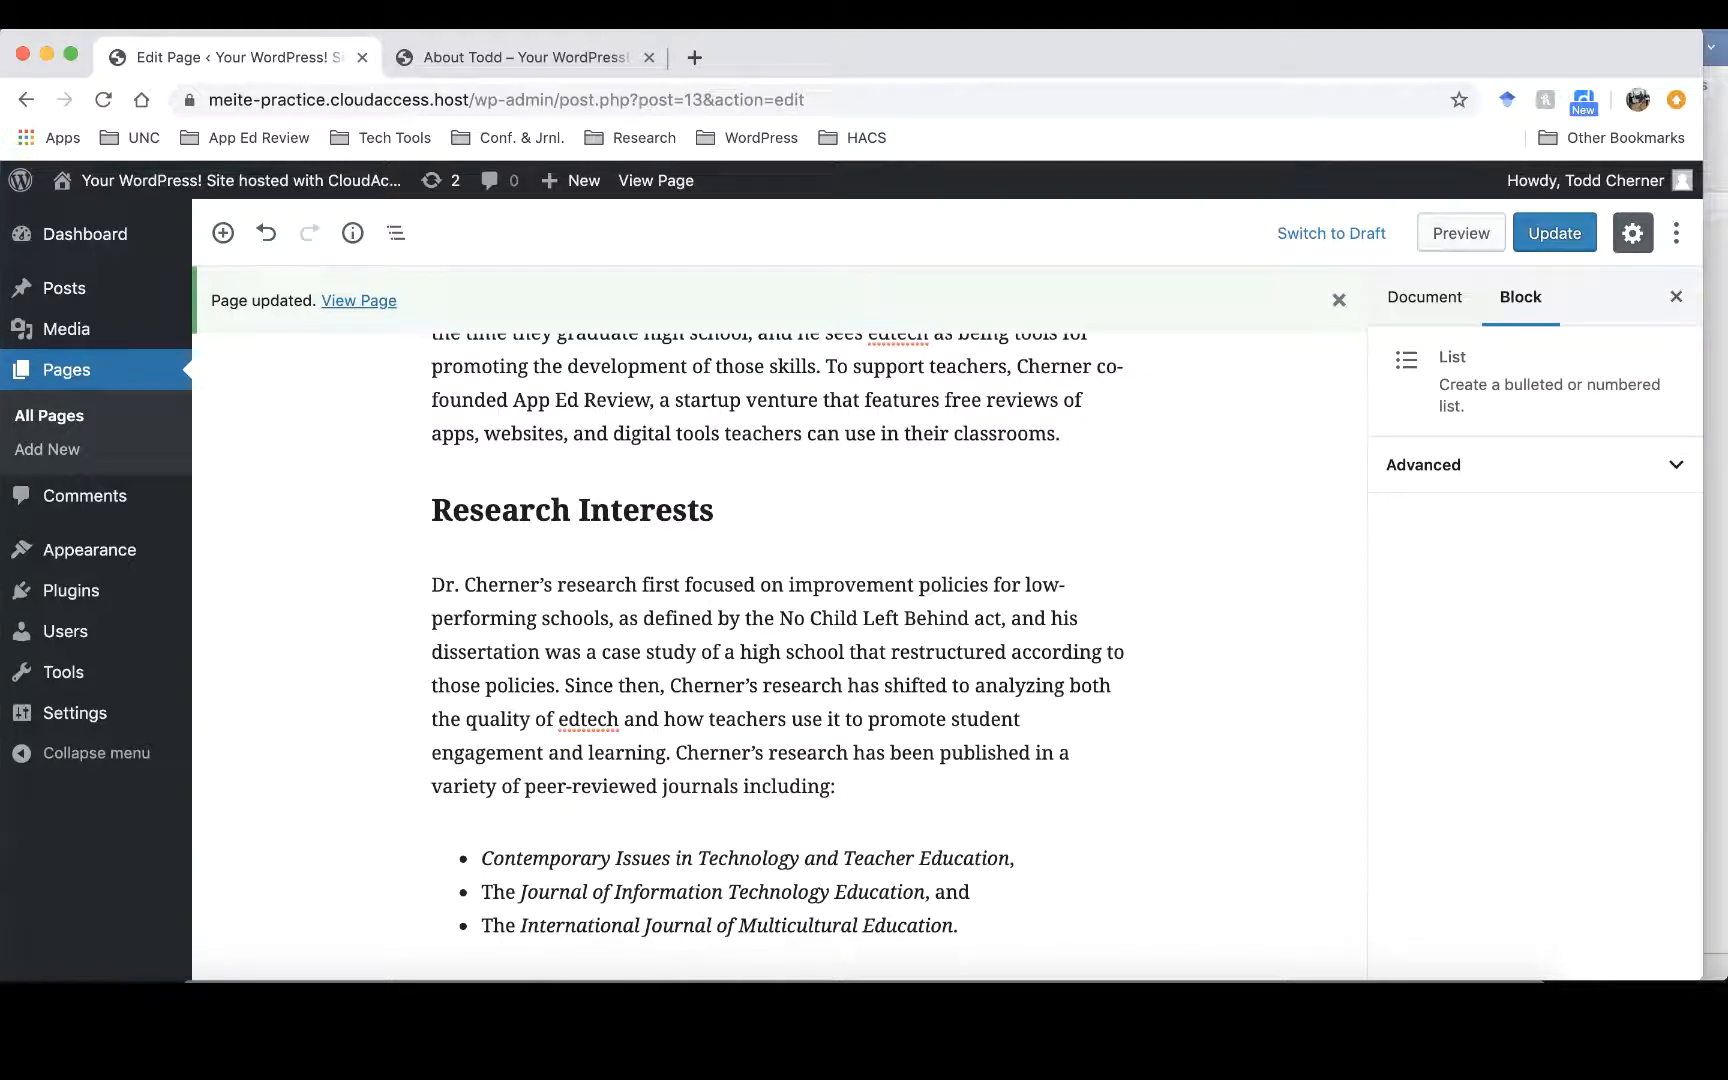
- Delete "The" from the start of the second and third bullets so each begins with its journal name
key("BackSpace")
key("Delete")
key("Delete")
key("Delete")
key("Delete")
key("Delete")
key("Delete")
key("Delete")
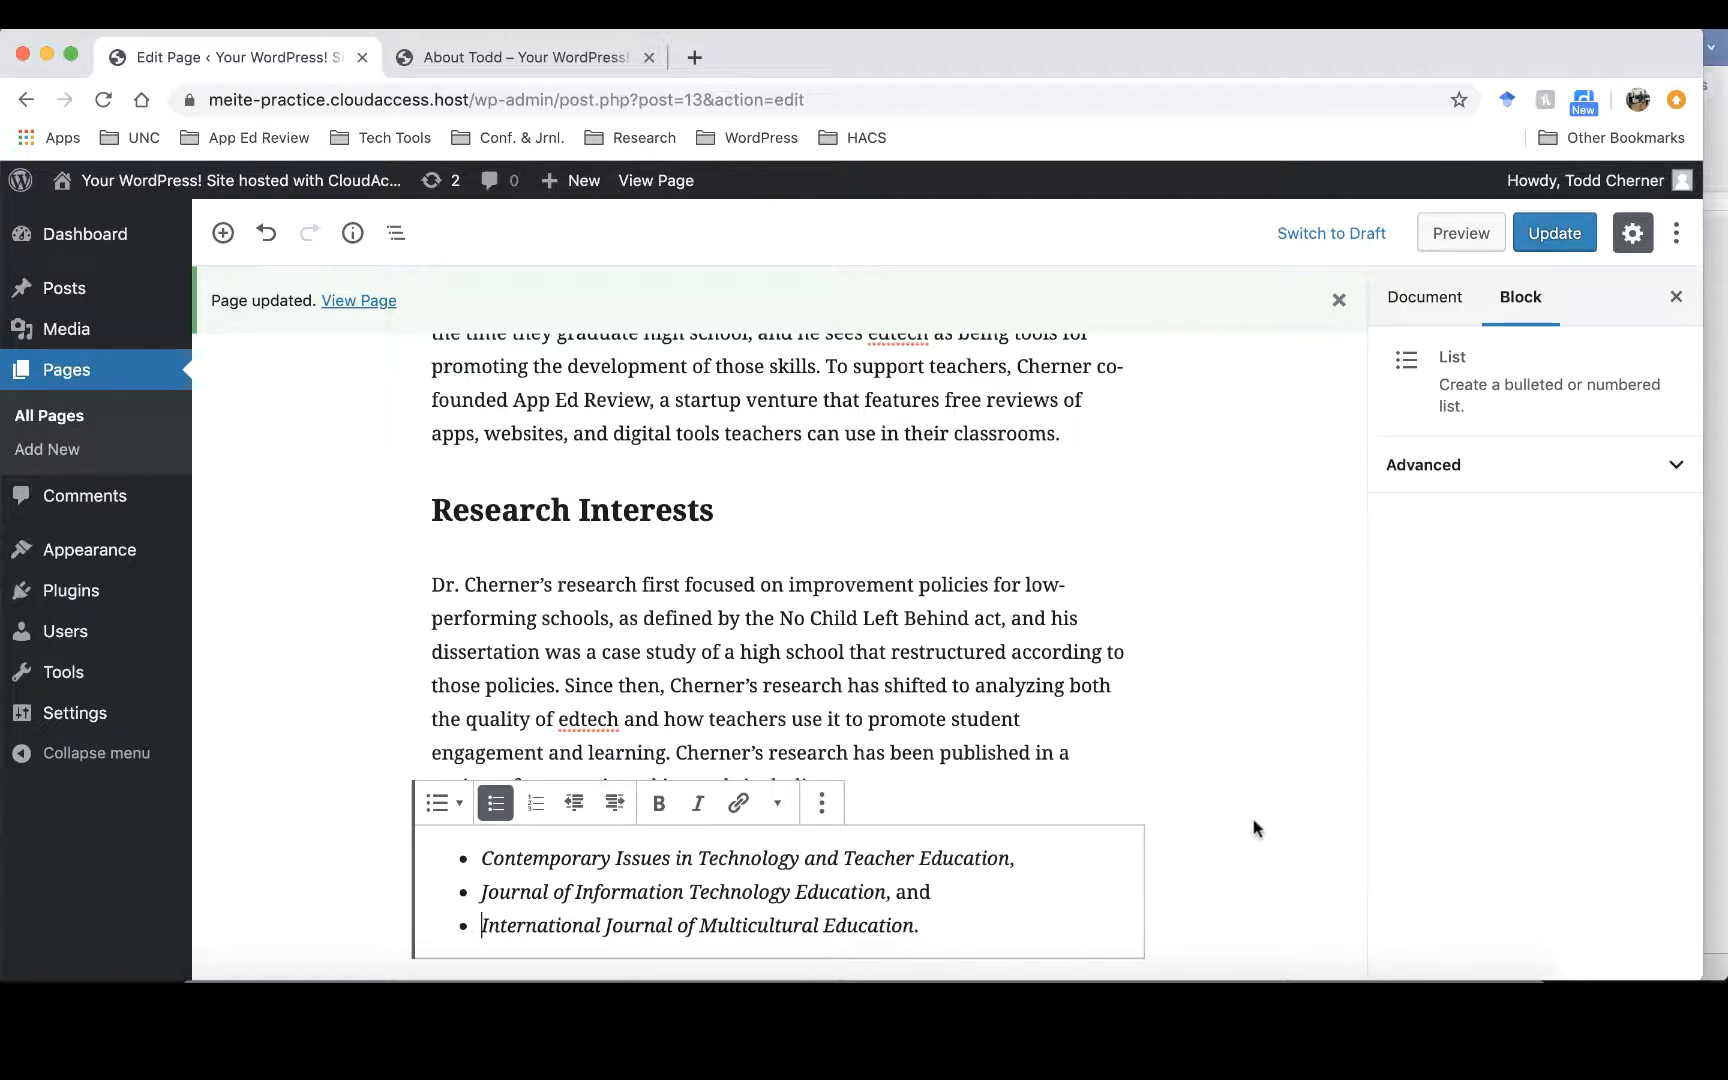
- Update the About page with the bulleted journal list and reload its live version
left_click(1545, 232)
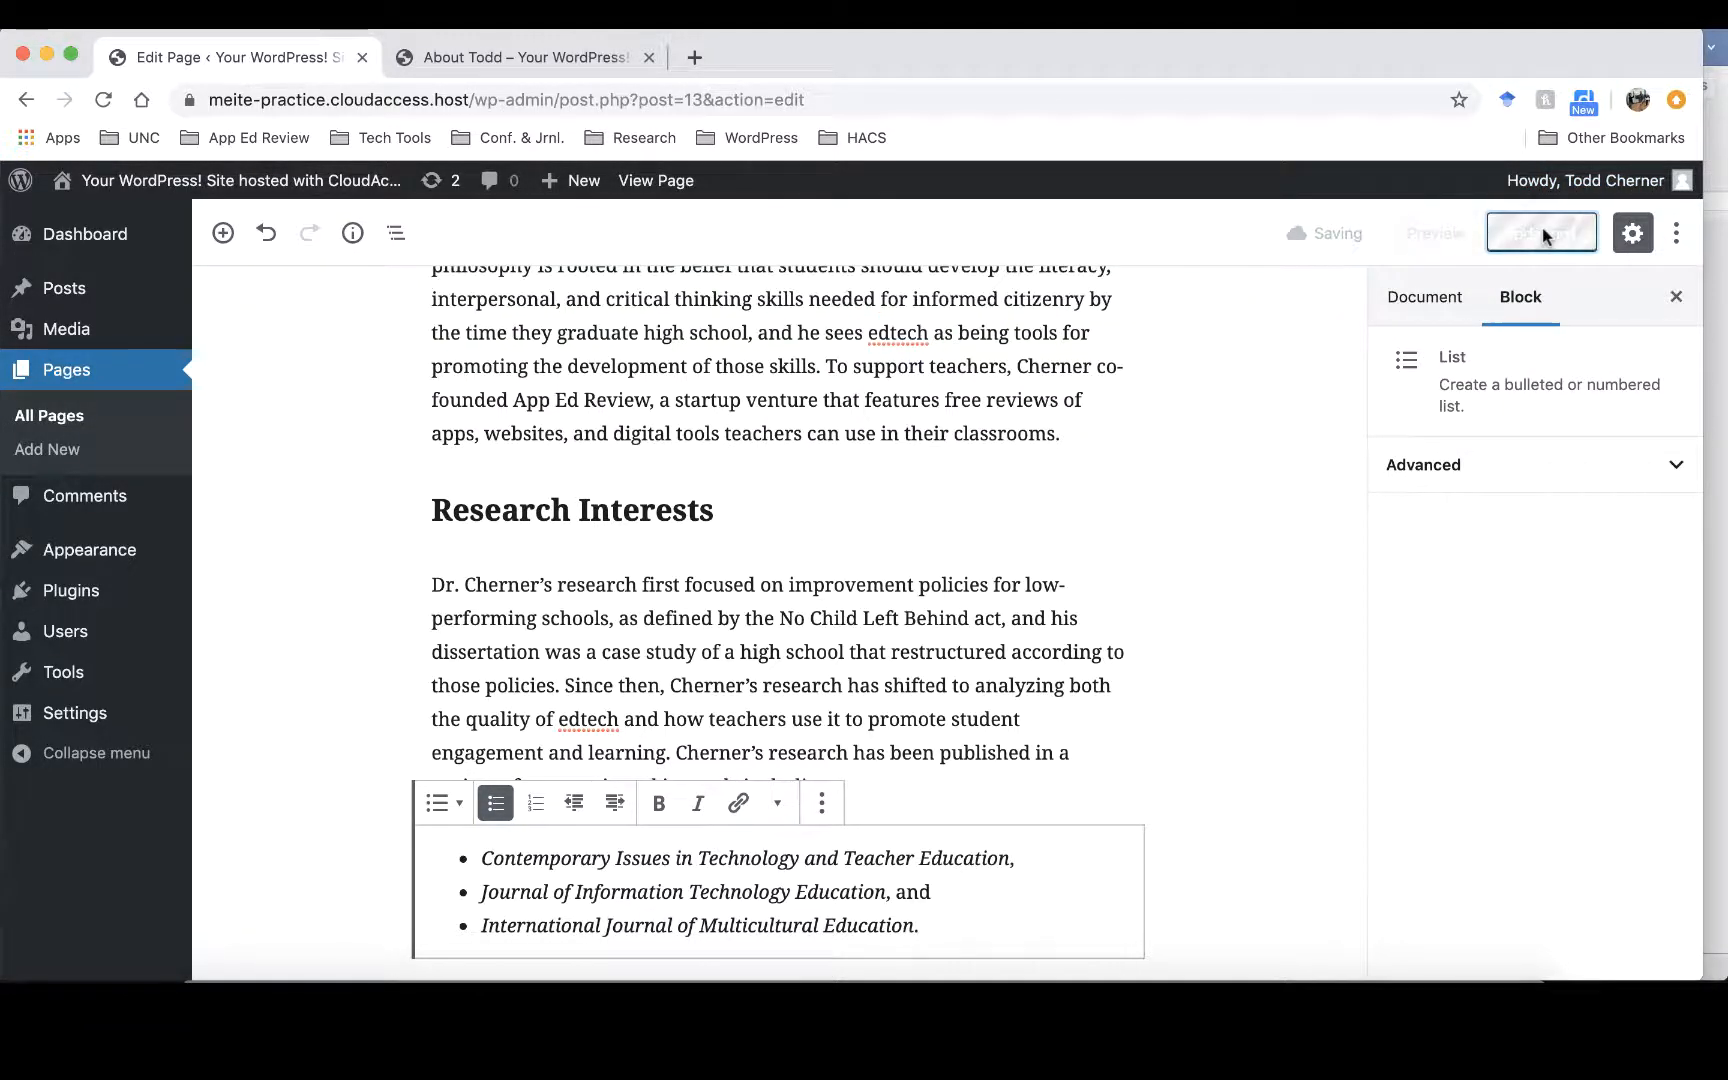
left_click(500, 58)
left_click(498, 99)
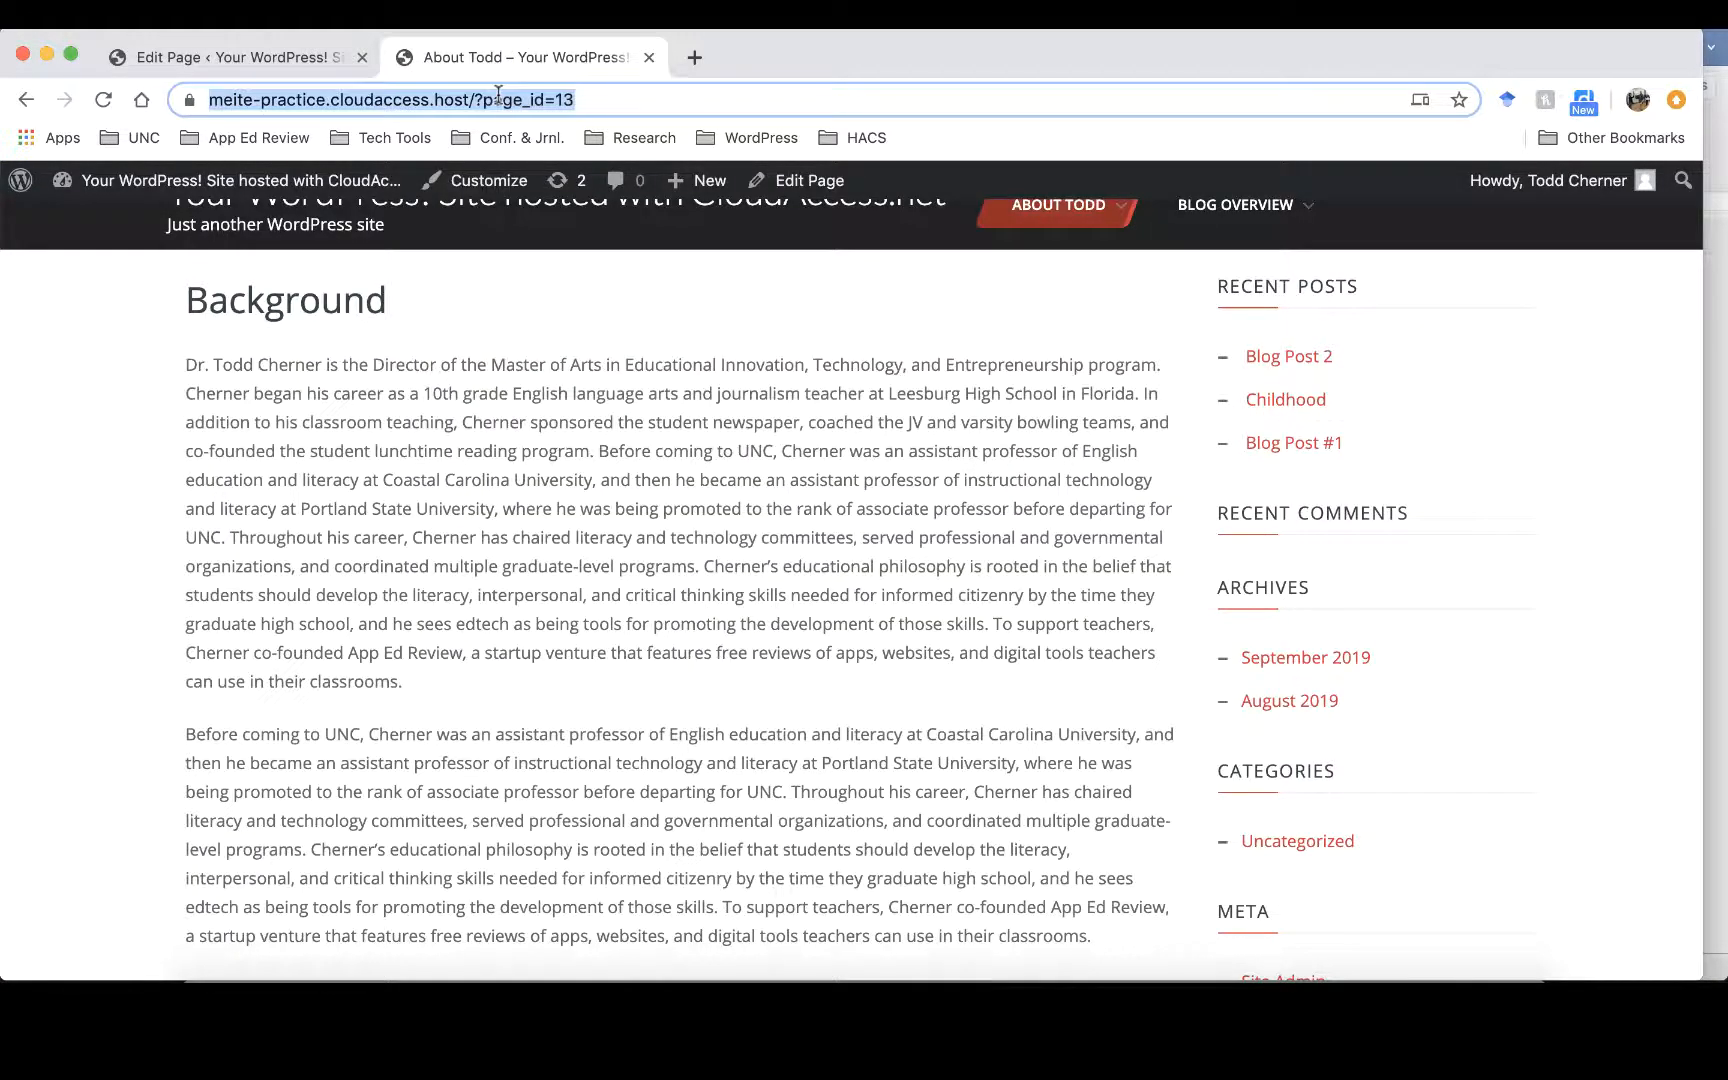
key("Return")
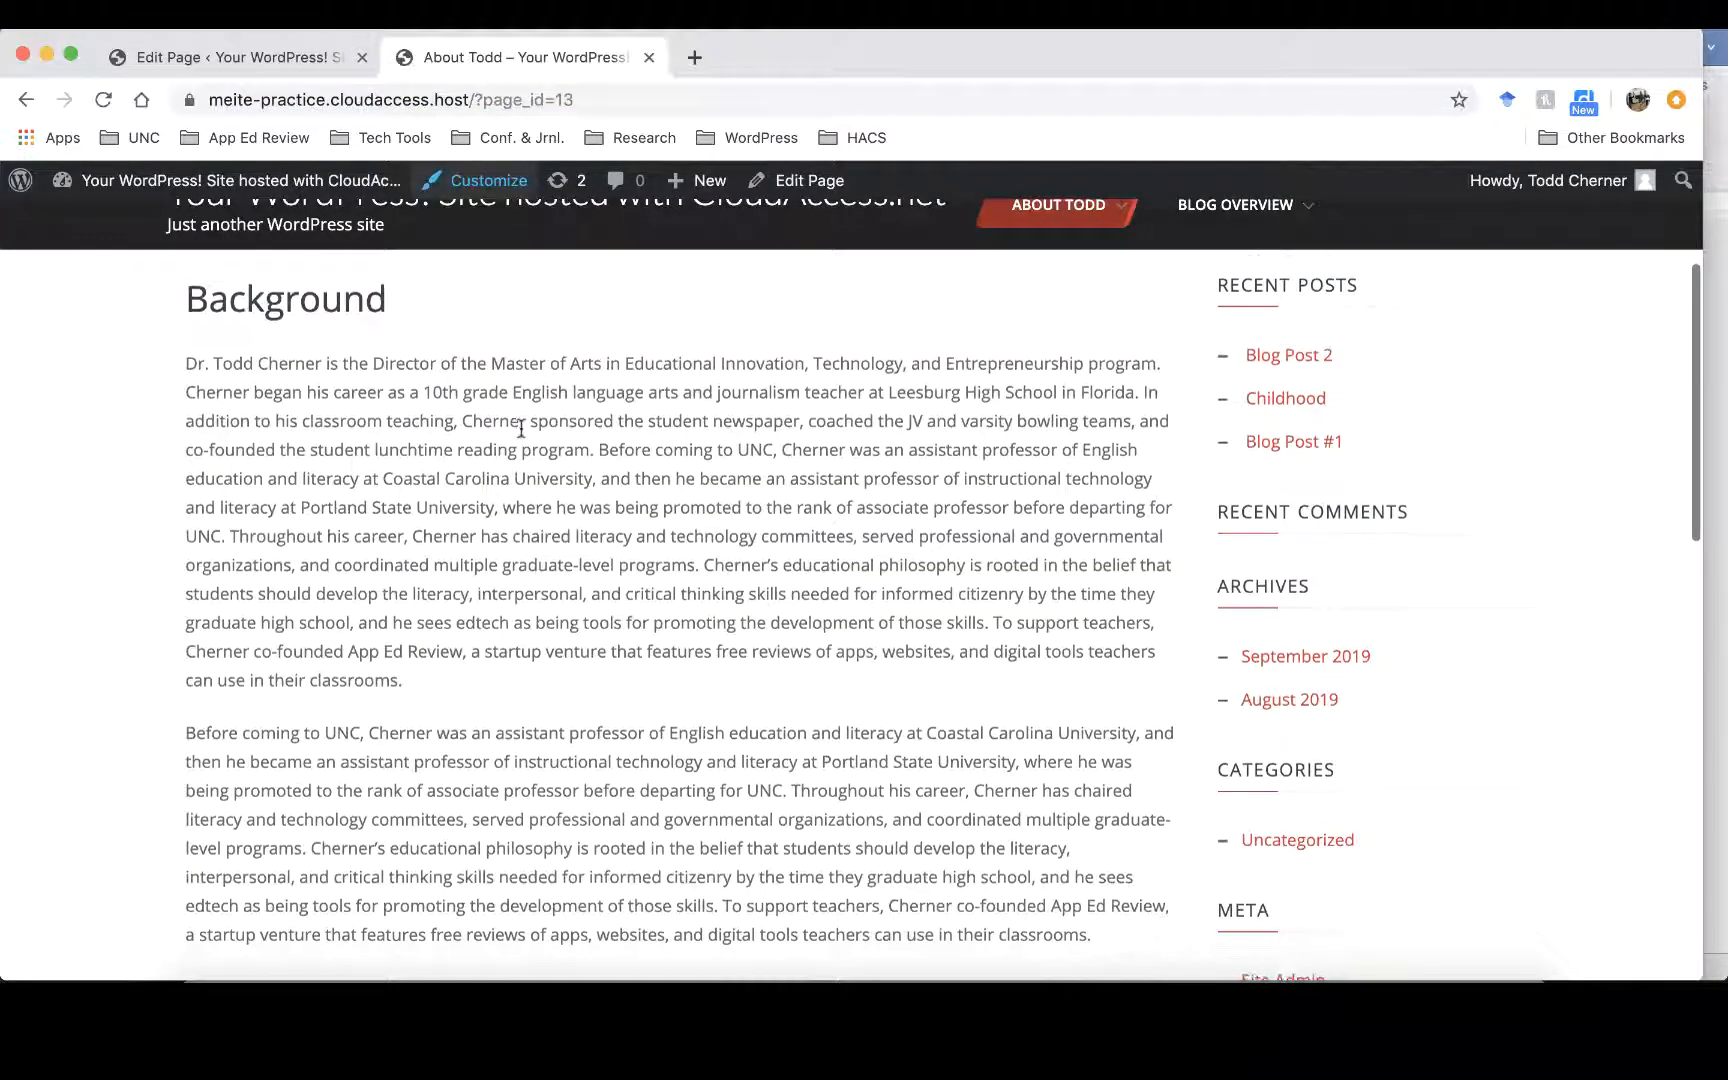
- Review the live About page down to the bulleted journal list and return to the page editor
scroll(521, 428, "down", 5)
scroll(521, 428, "down", 3)
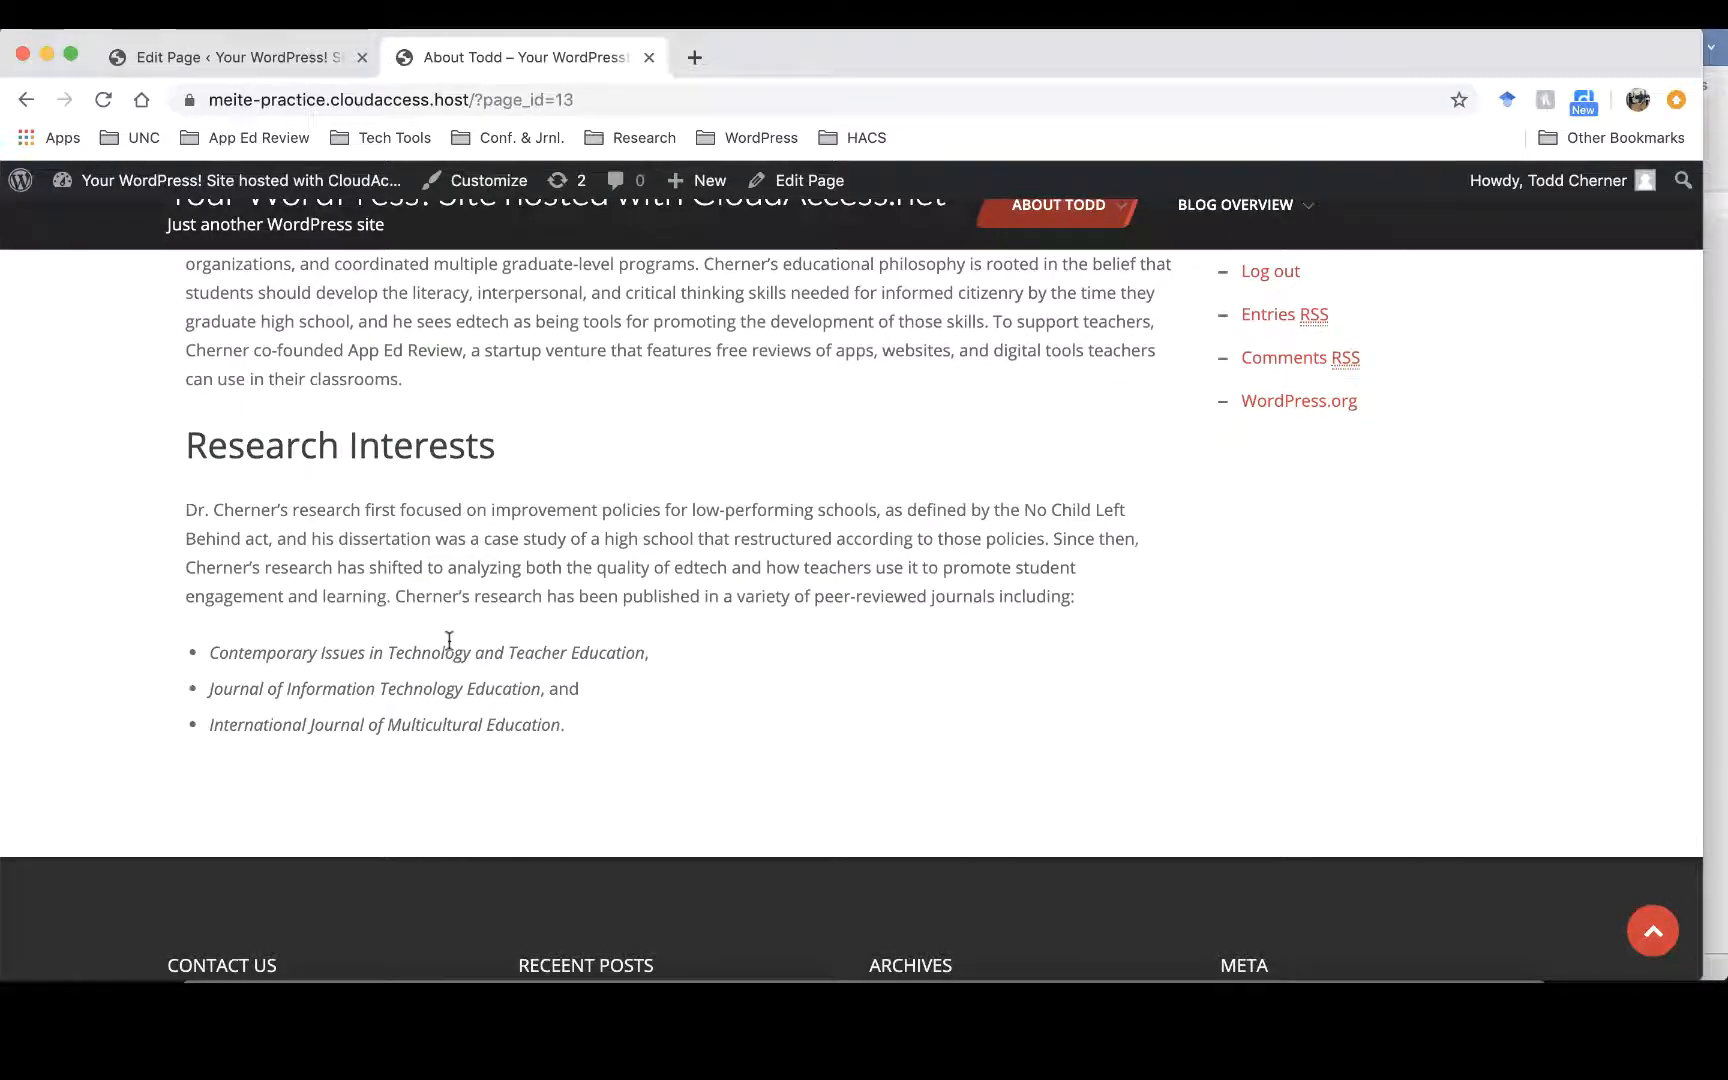
scroll(451, 644, "up", 5)
left_click(255, 58)
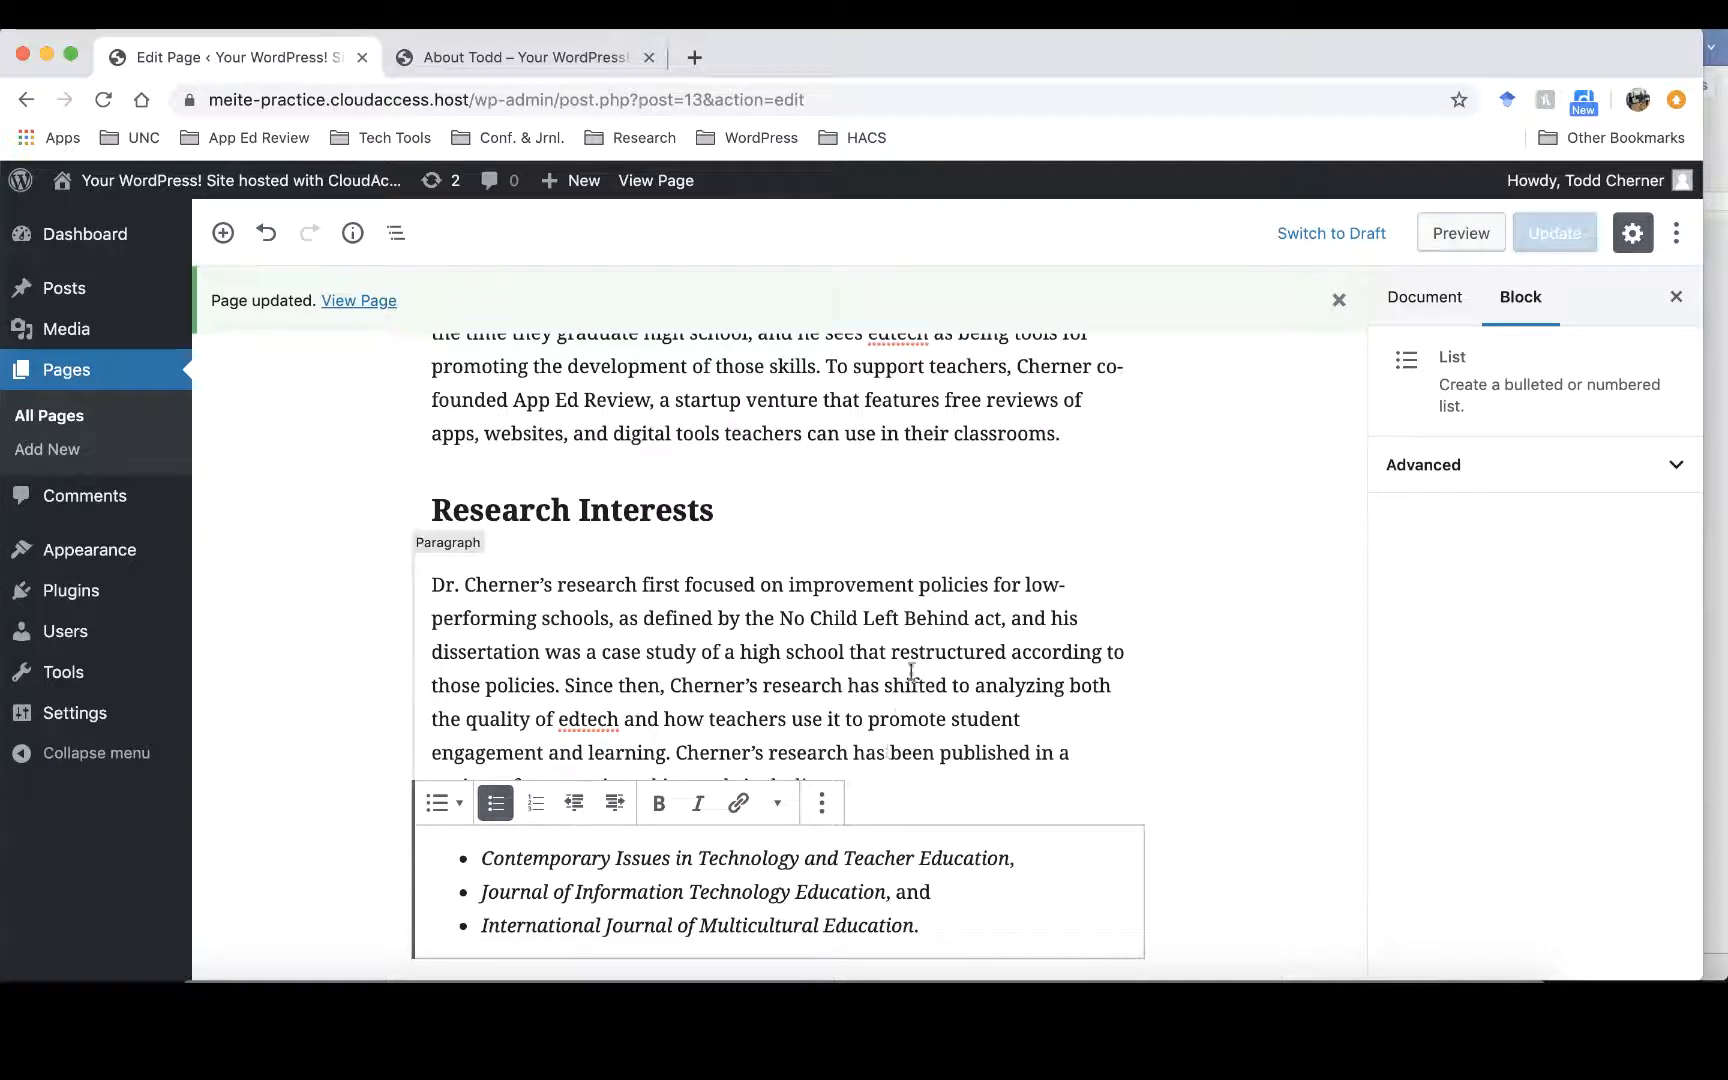
left_click(1190, 16)
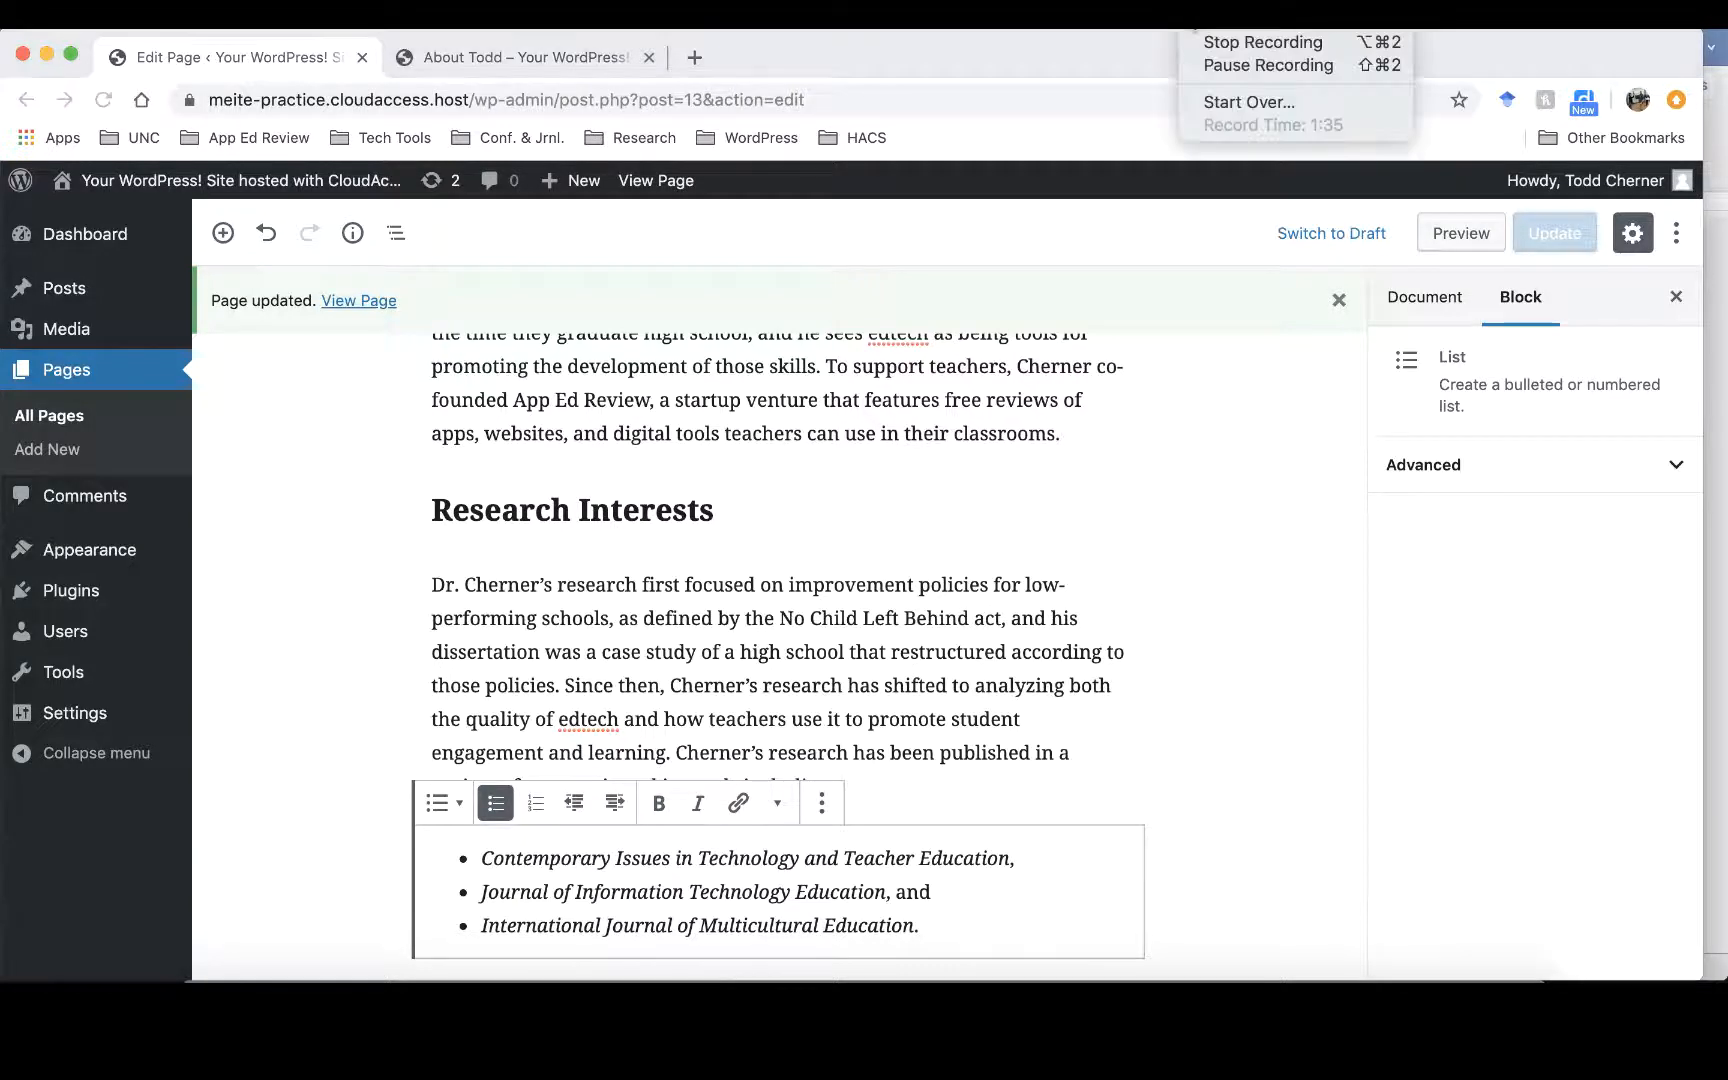
left_click(1216, 43)
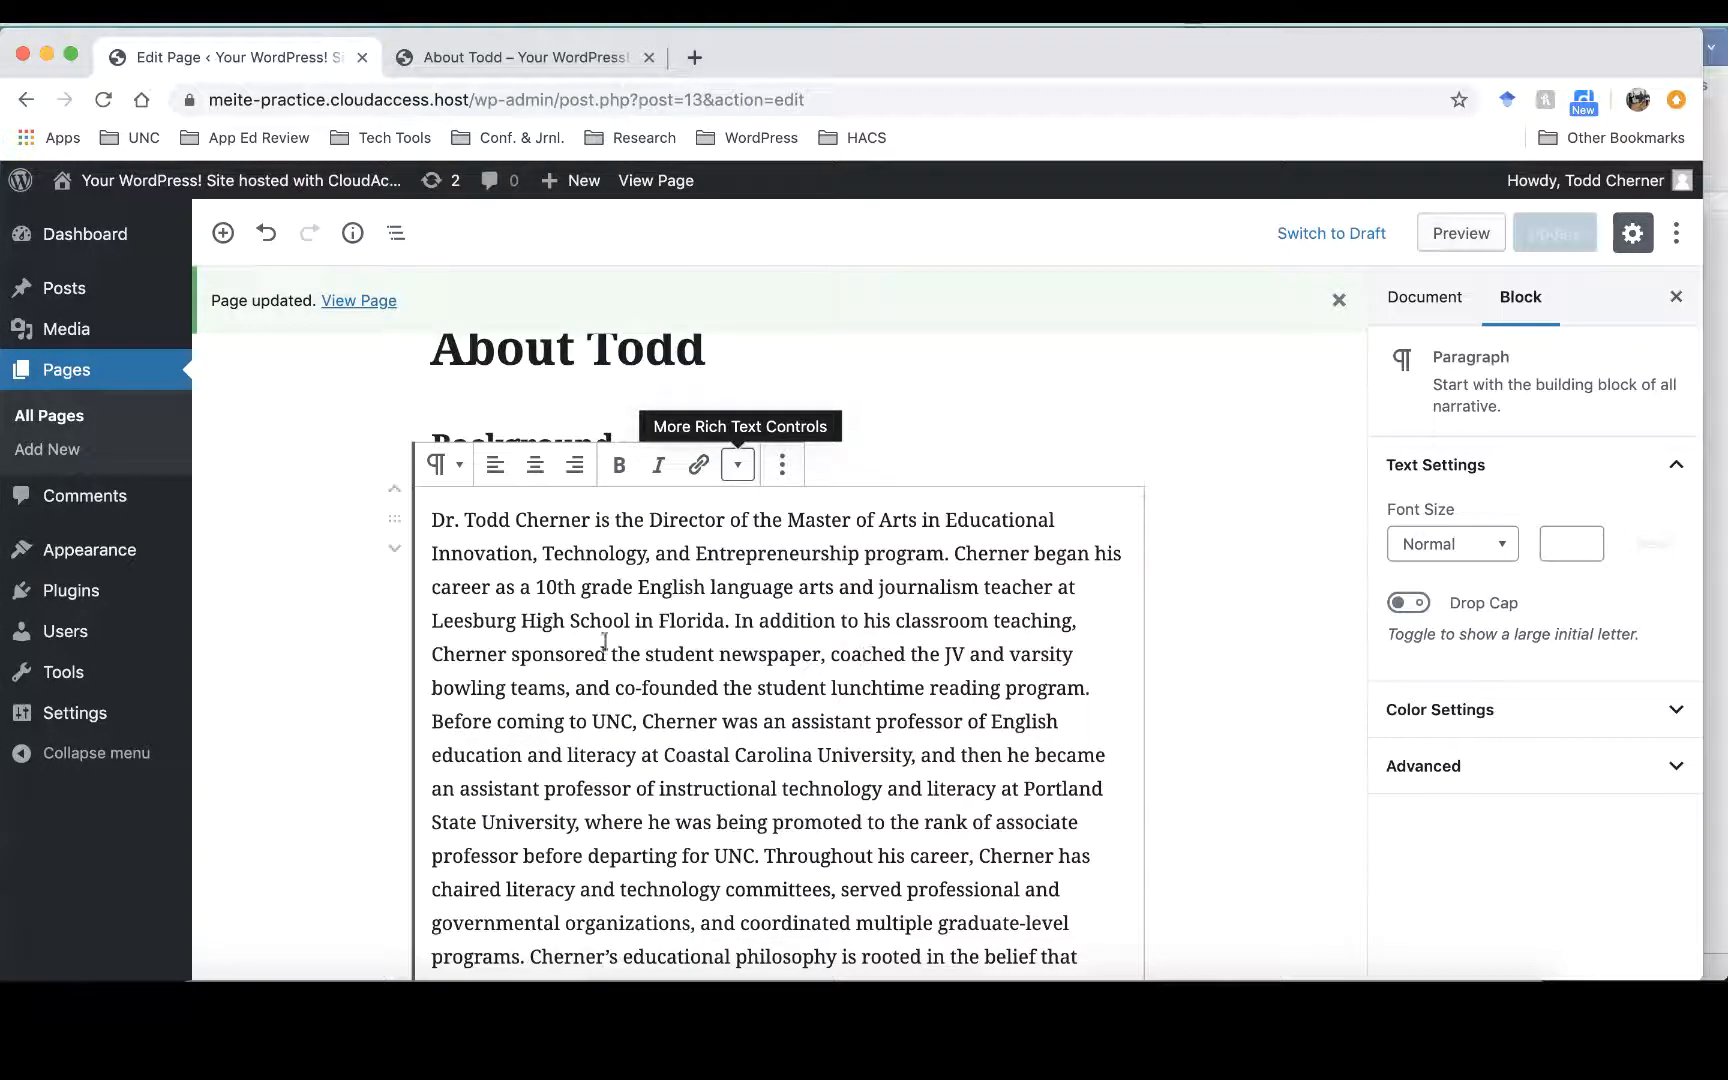
left_click(733, 722)
left_click(1241, 722)
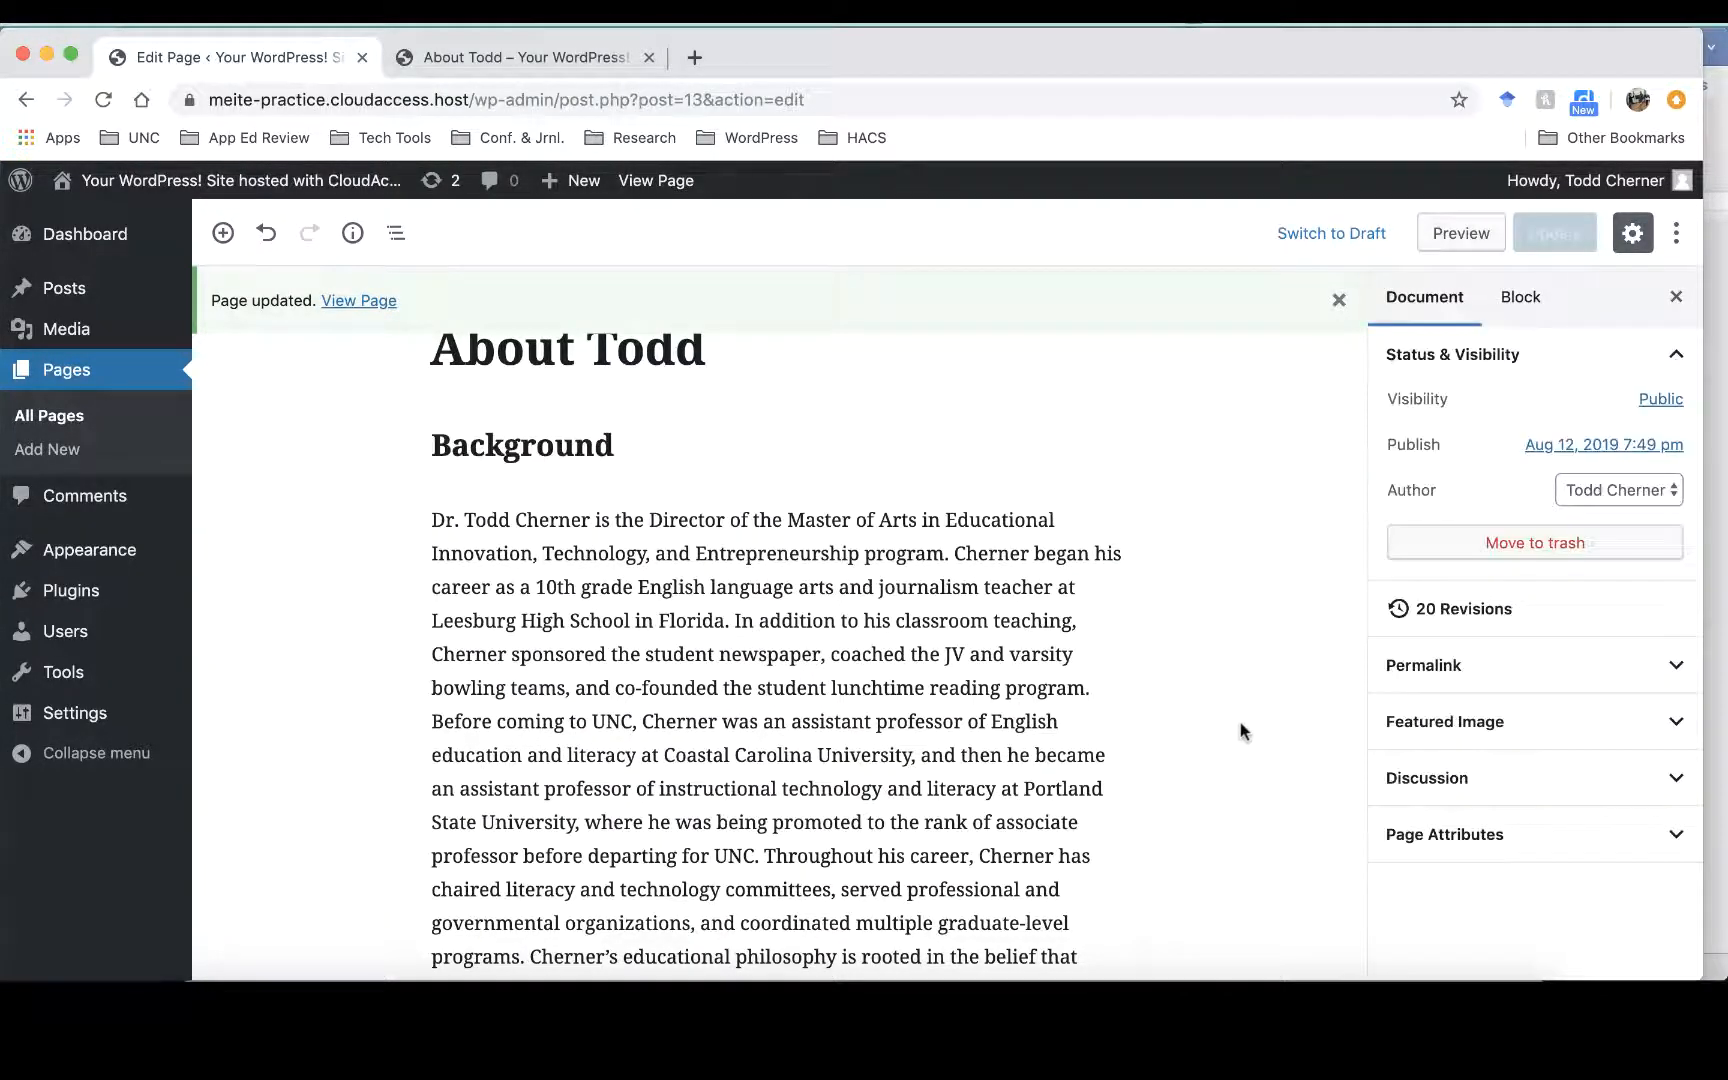
- Try center and right text alignment on the first Background paragraph and set it back to left alignment
left_click(643, 680)
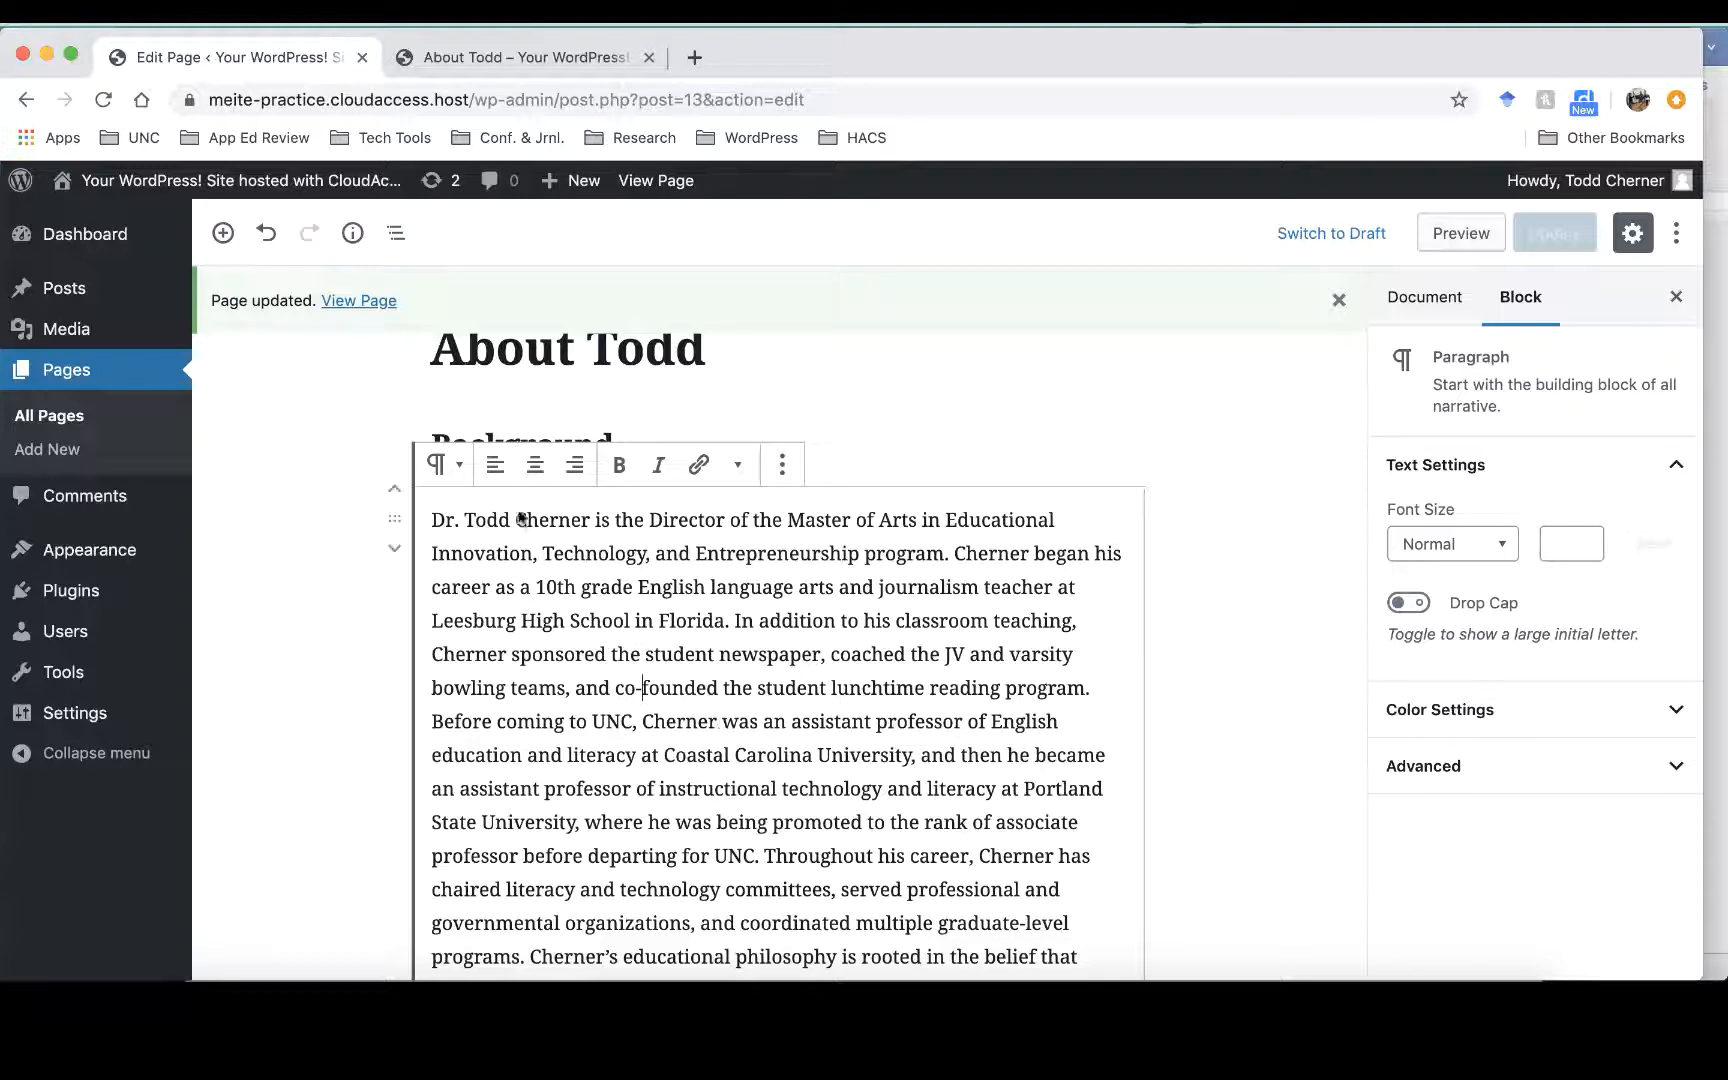
scroll(730, 810, "down", 3)
scroll(734, 800, "up", 4)
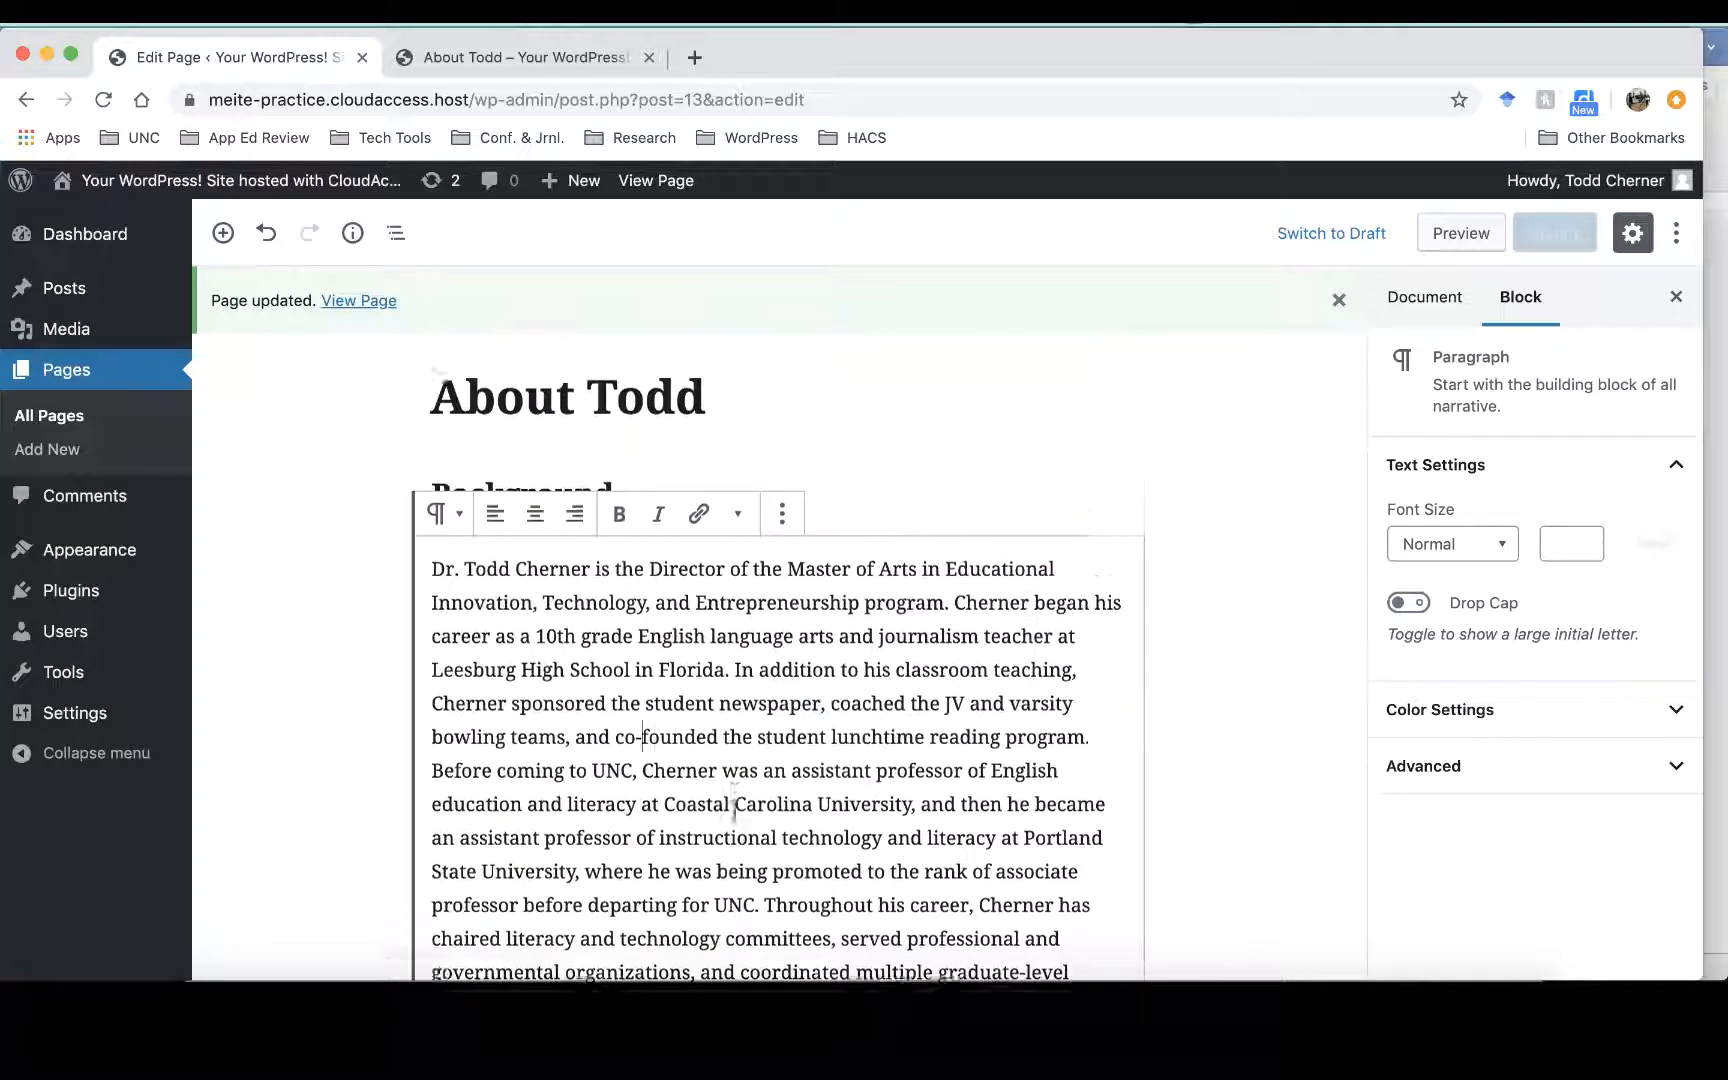
scroll(734, 805, "up", 1)
scroll(734, 811, "down", 1)
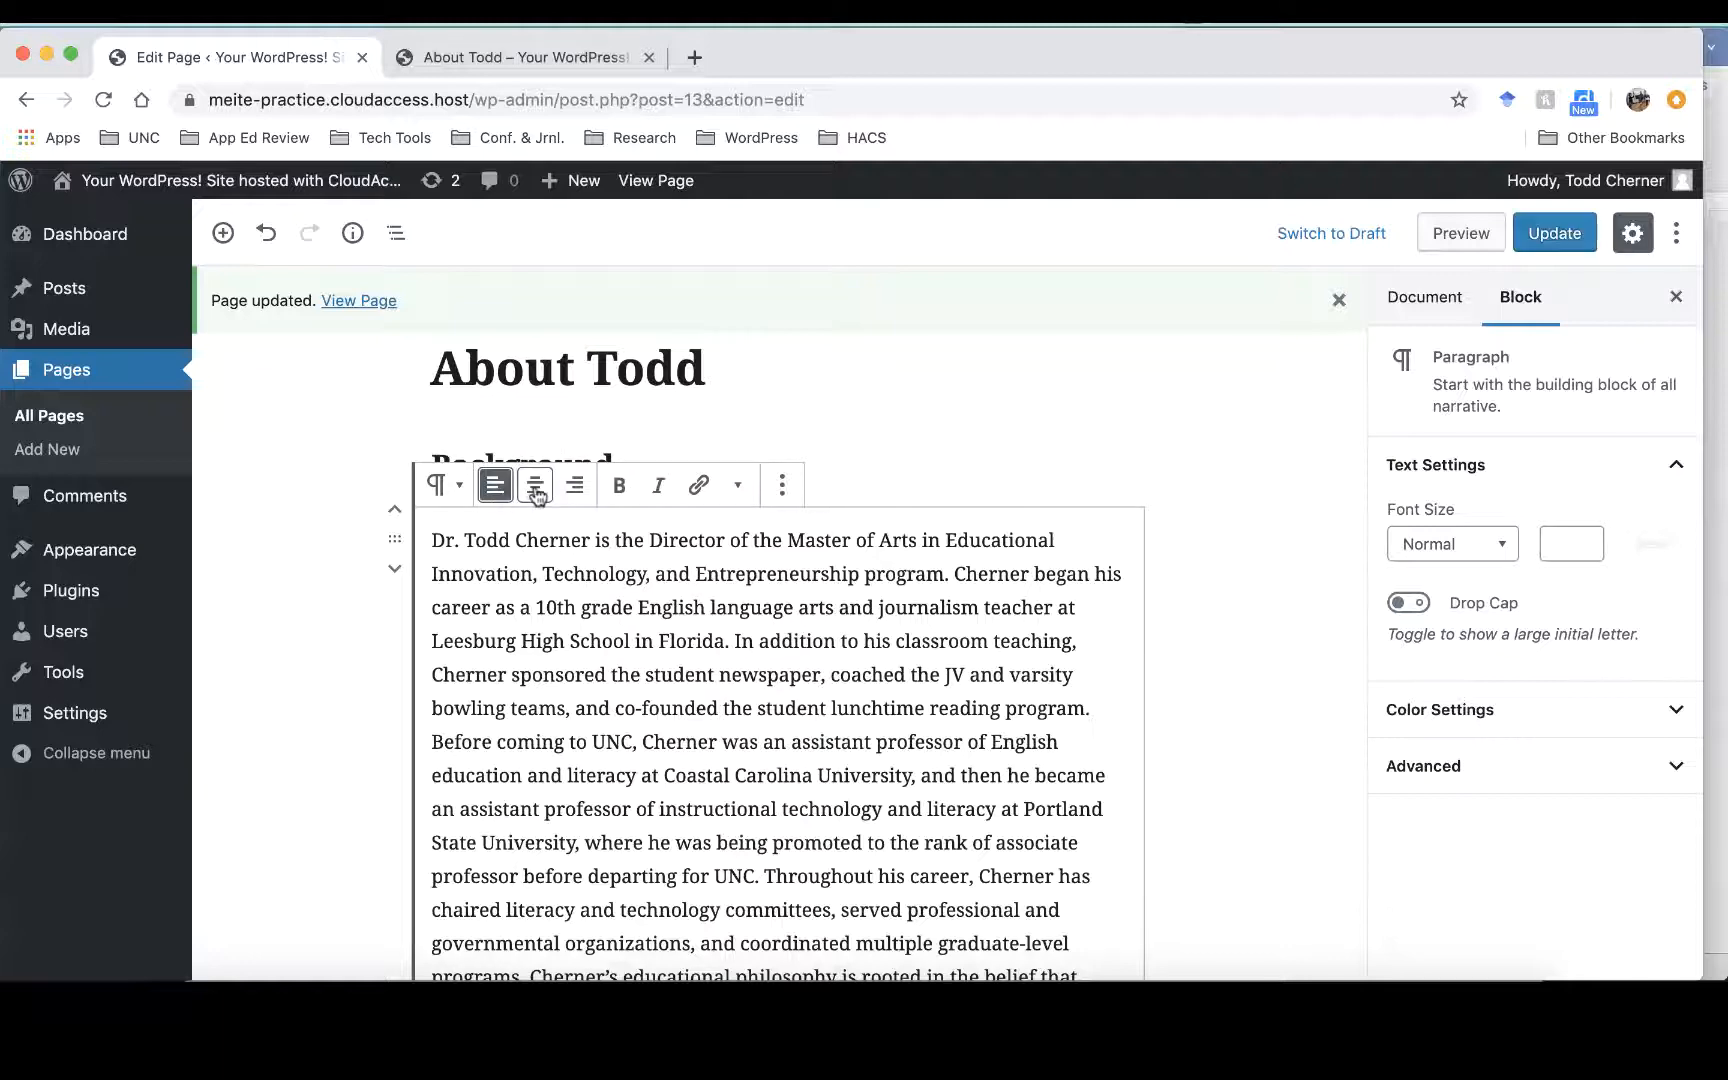
left_click(536, 490)
left_click(576, 486)
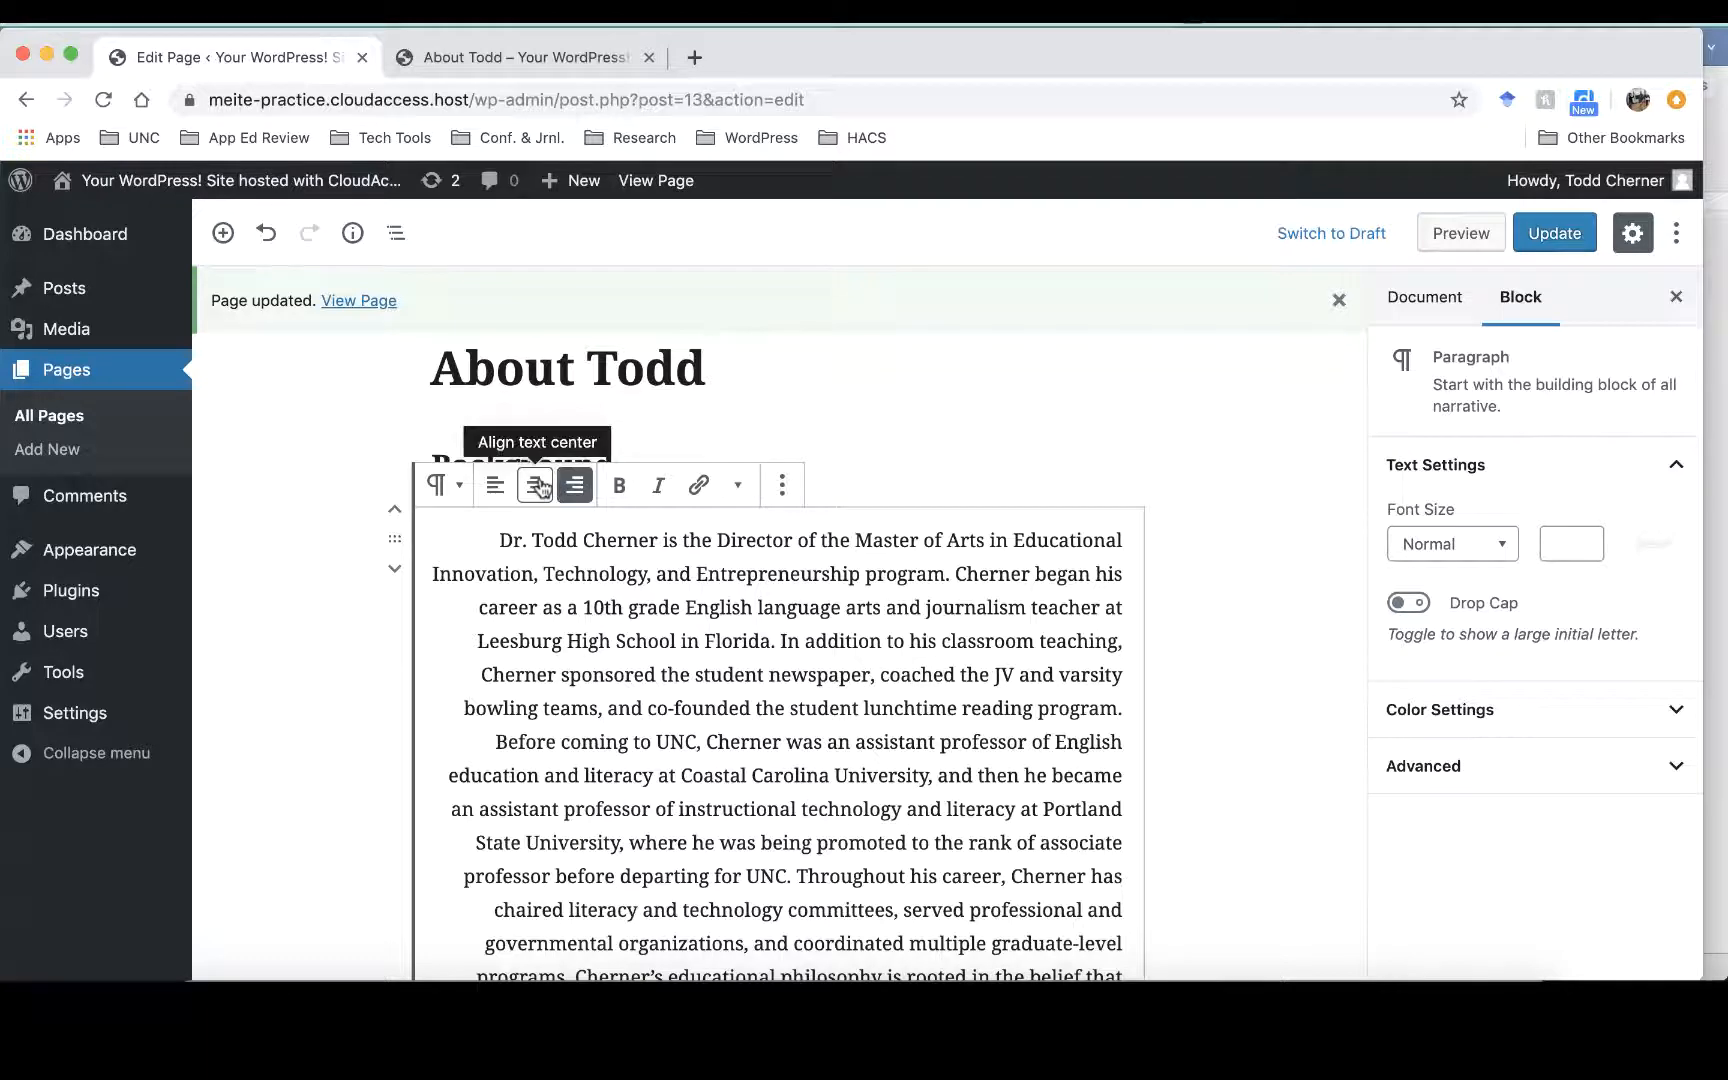
left_click(540, 490)
left_click(573, 490)
left_click(535, 486)
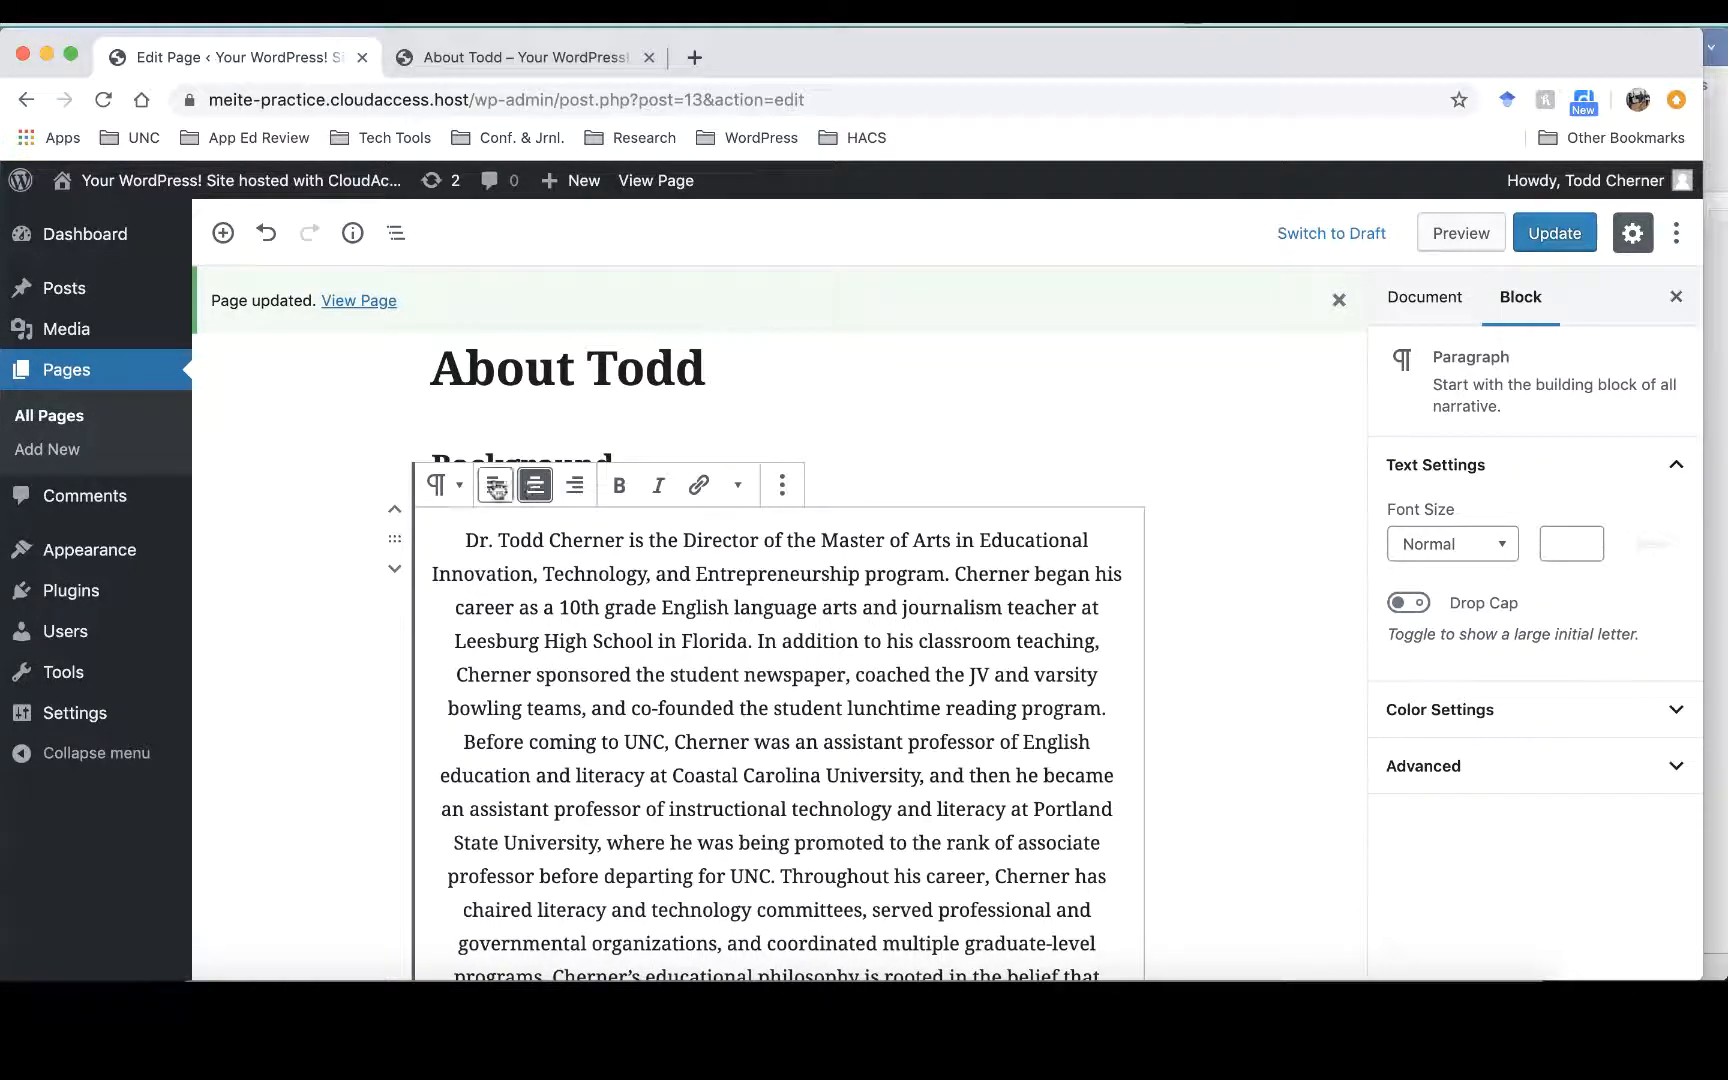
left_click(495, 486)
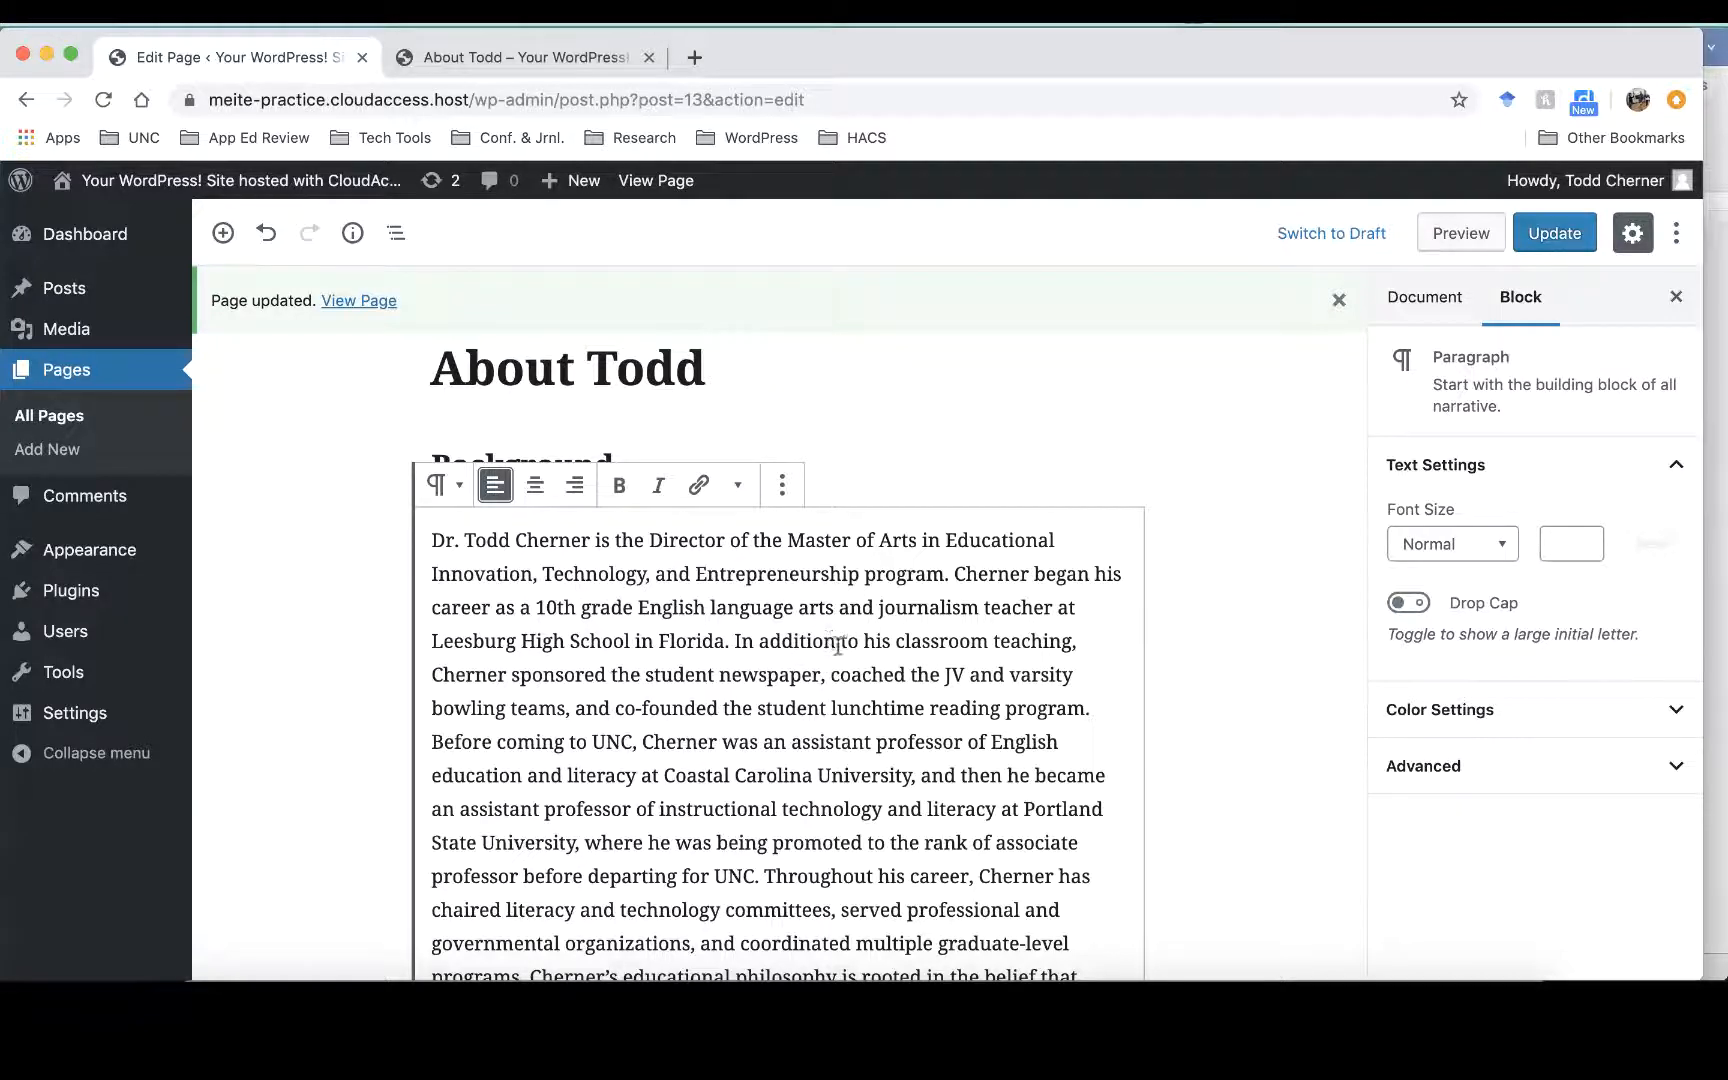
- Try bold and italic formatting on "In addition" in the first Background paragraph and remove both formats
left_click_drag(836, 641, 736, 647)
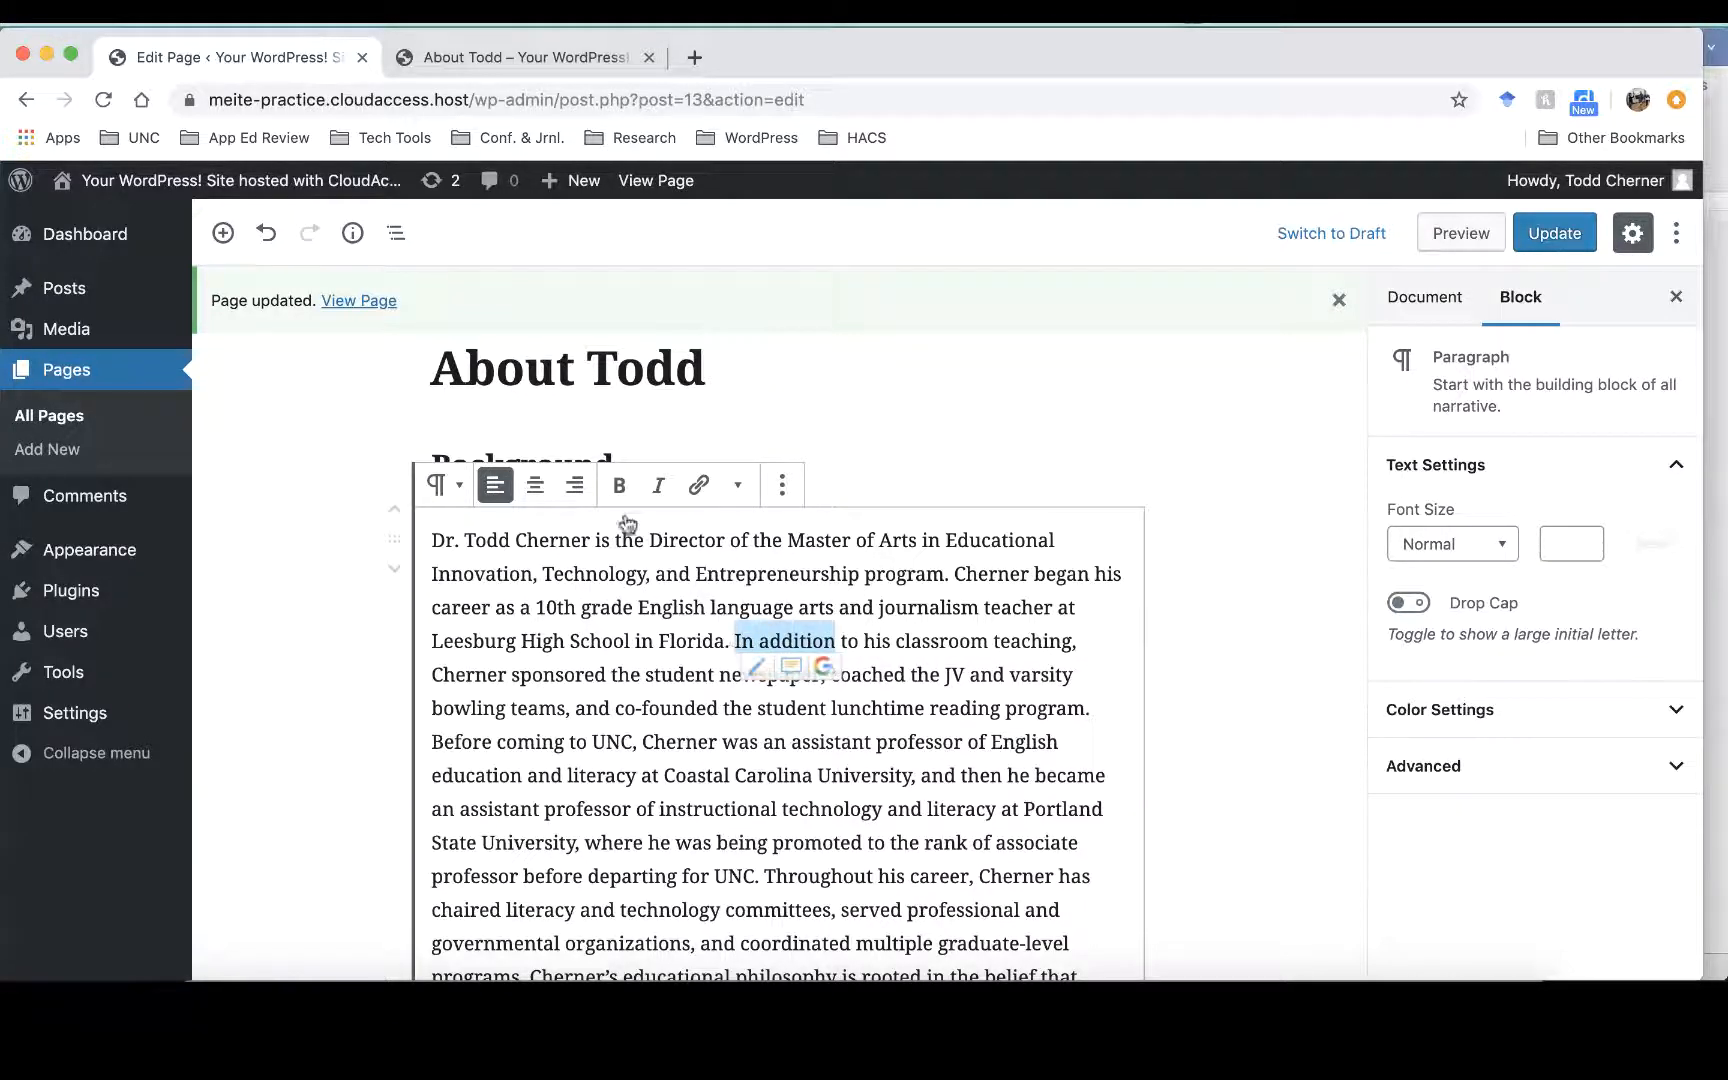
left_click(619, 487)
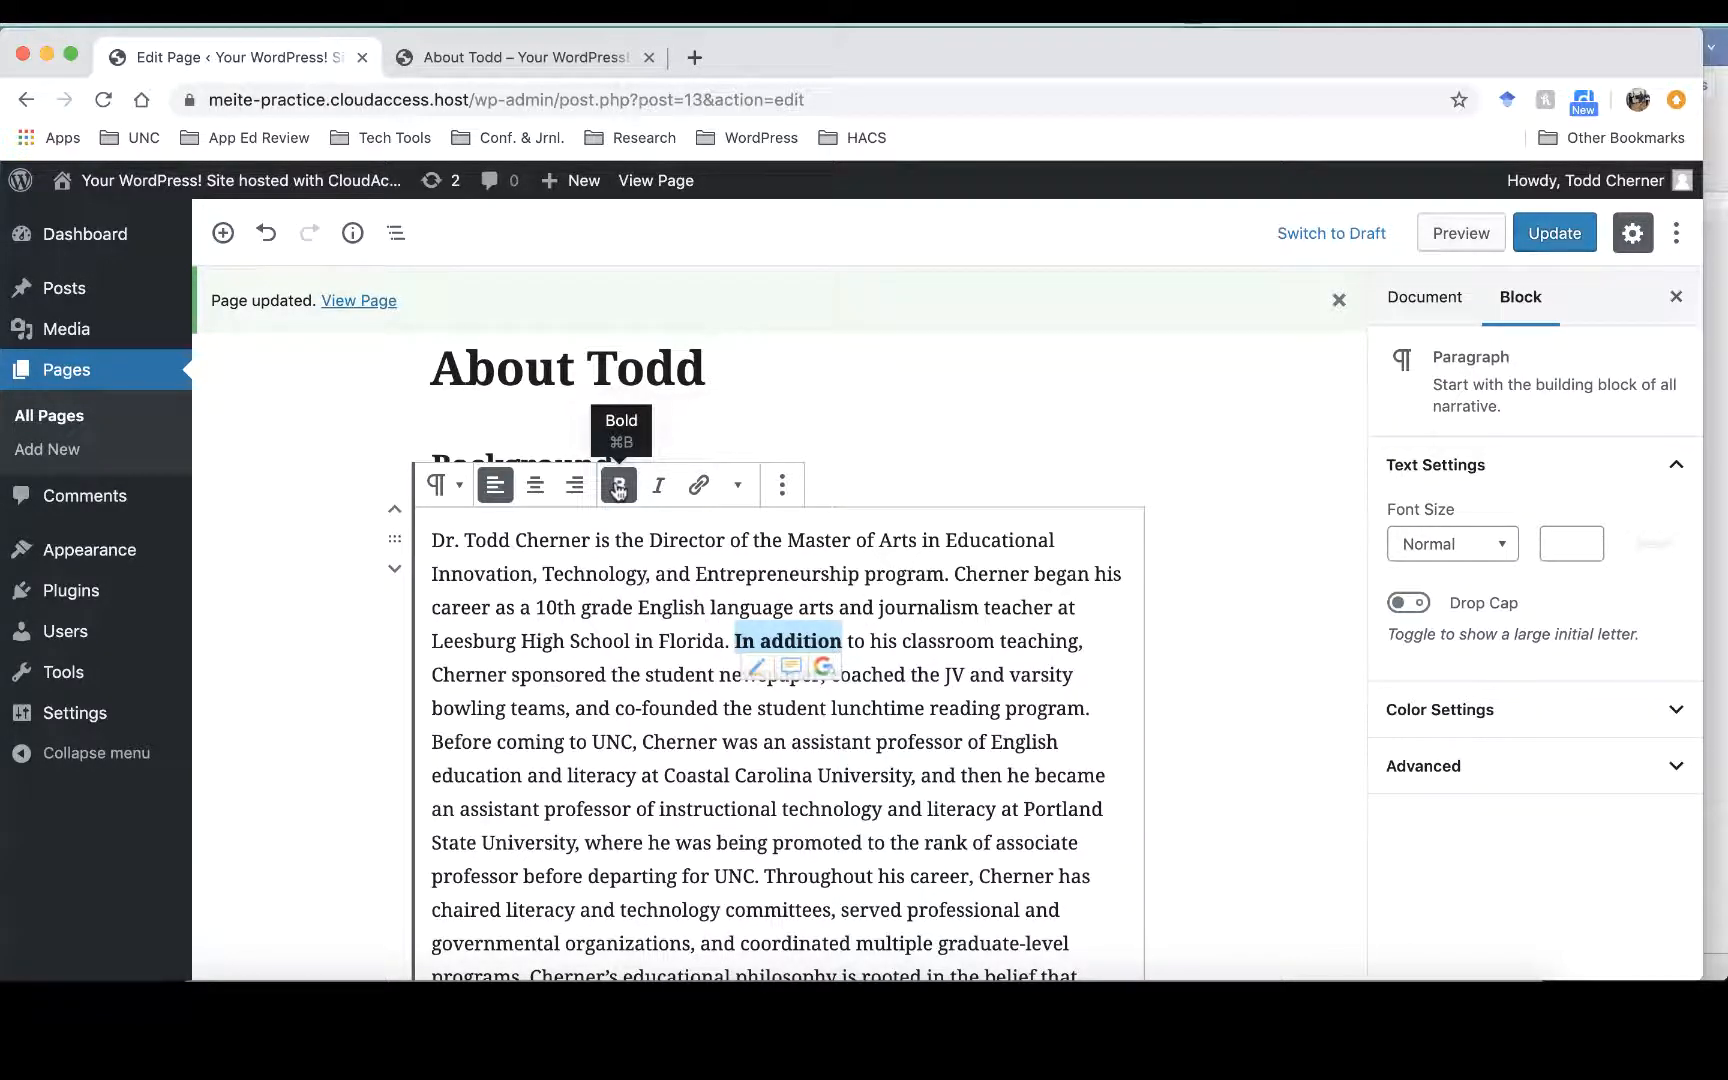
left_click(619, 487)
left_click(619, 487)
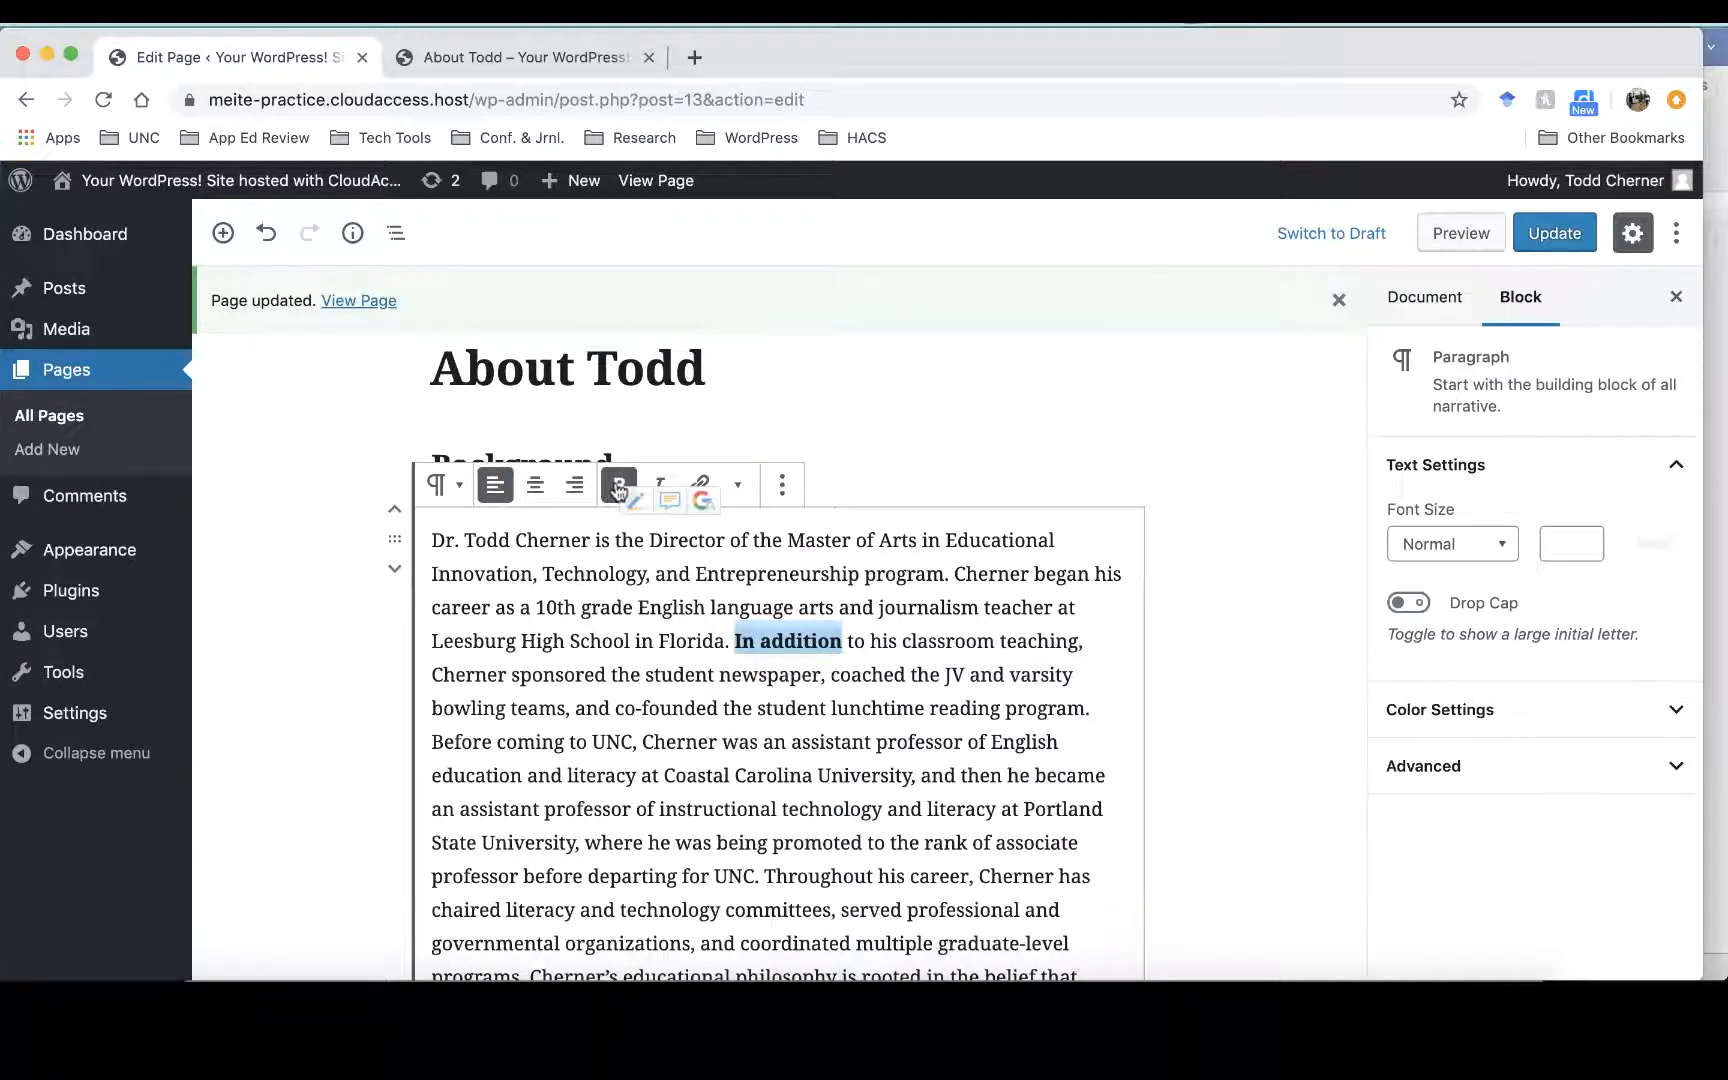
left_click(619, 487)
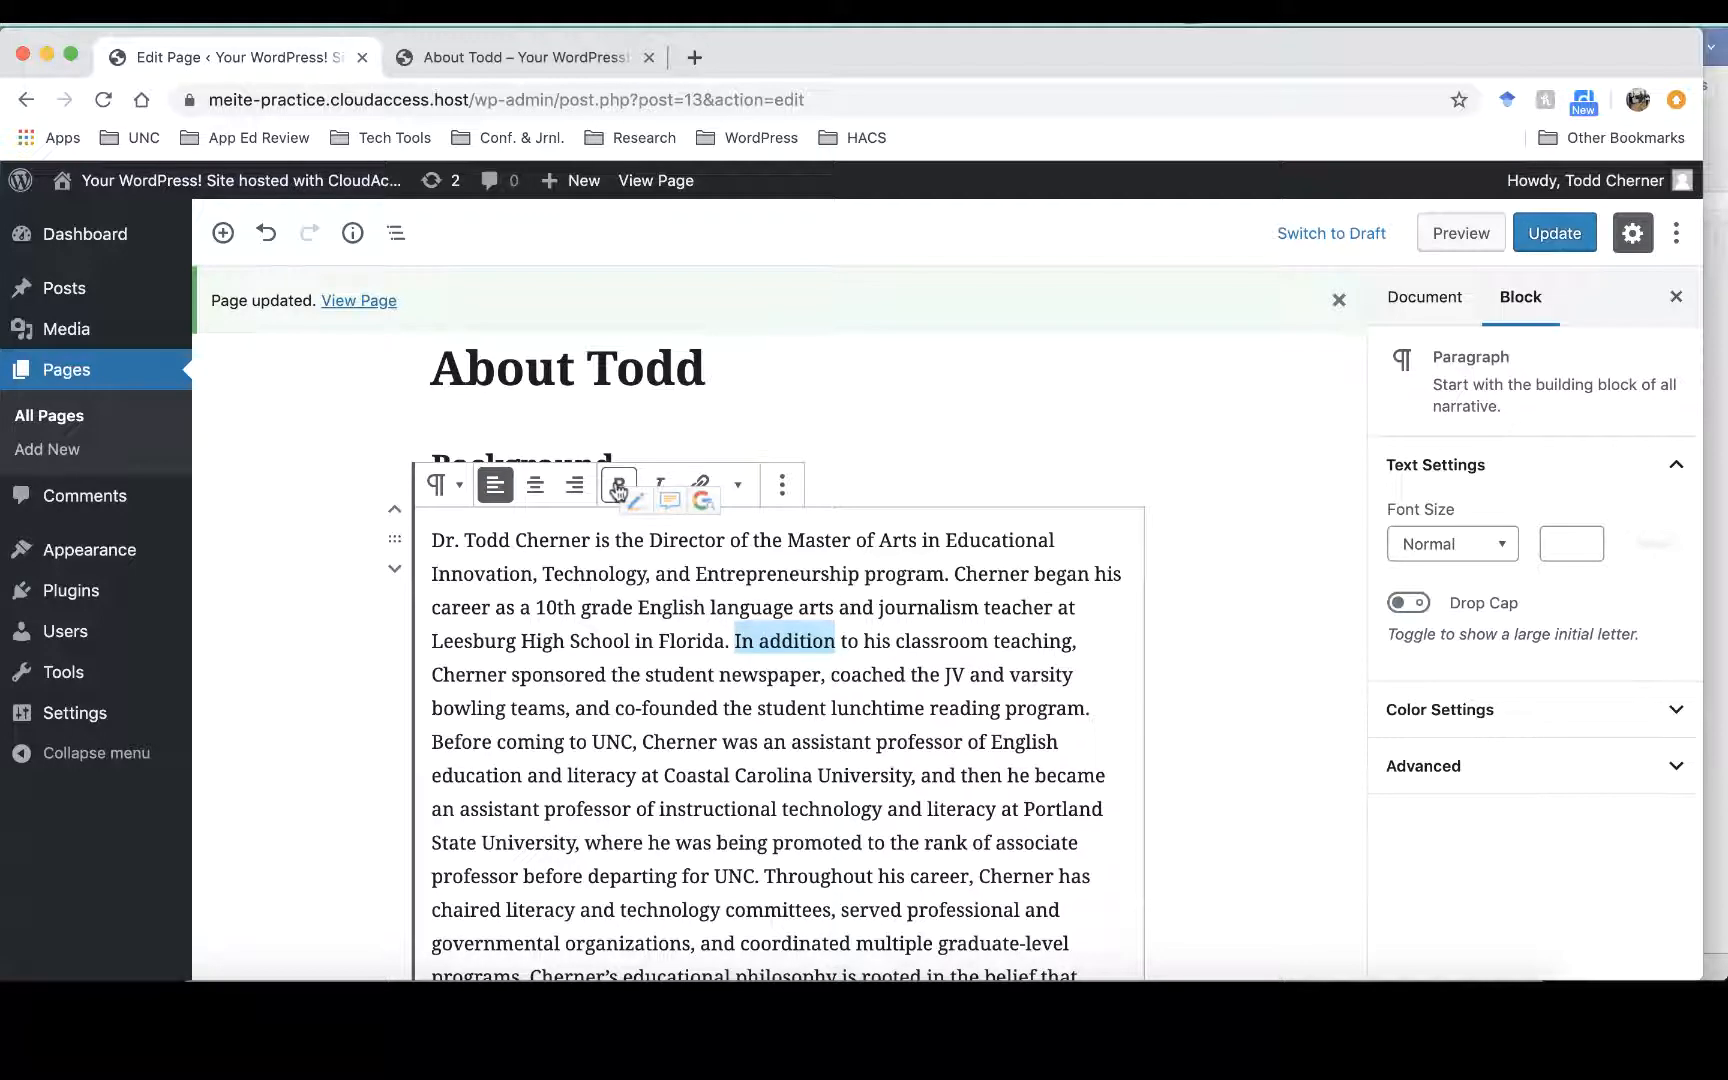
left_click(619, 487)
left_click(662, 485)
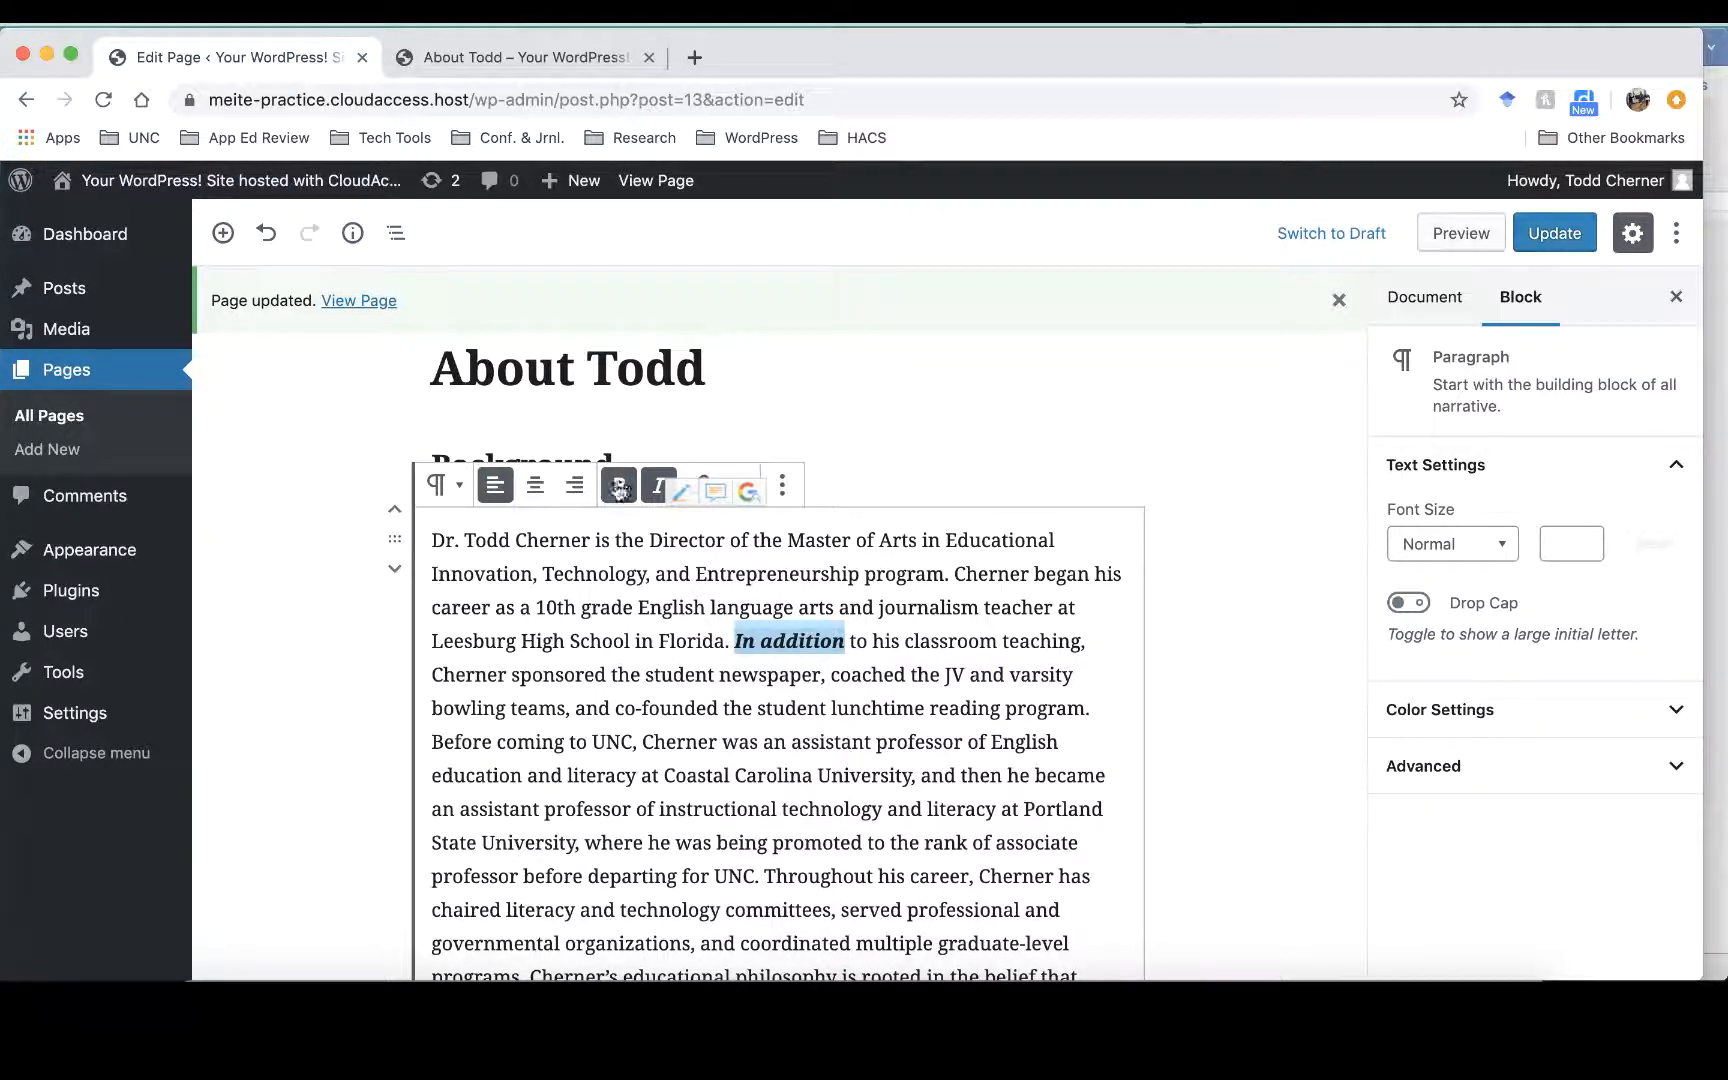
left_click(620, 489)
key("super+i")
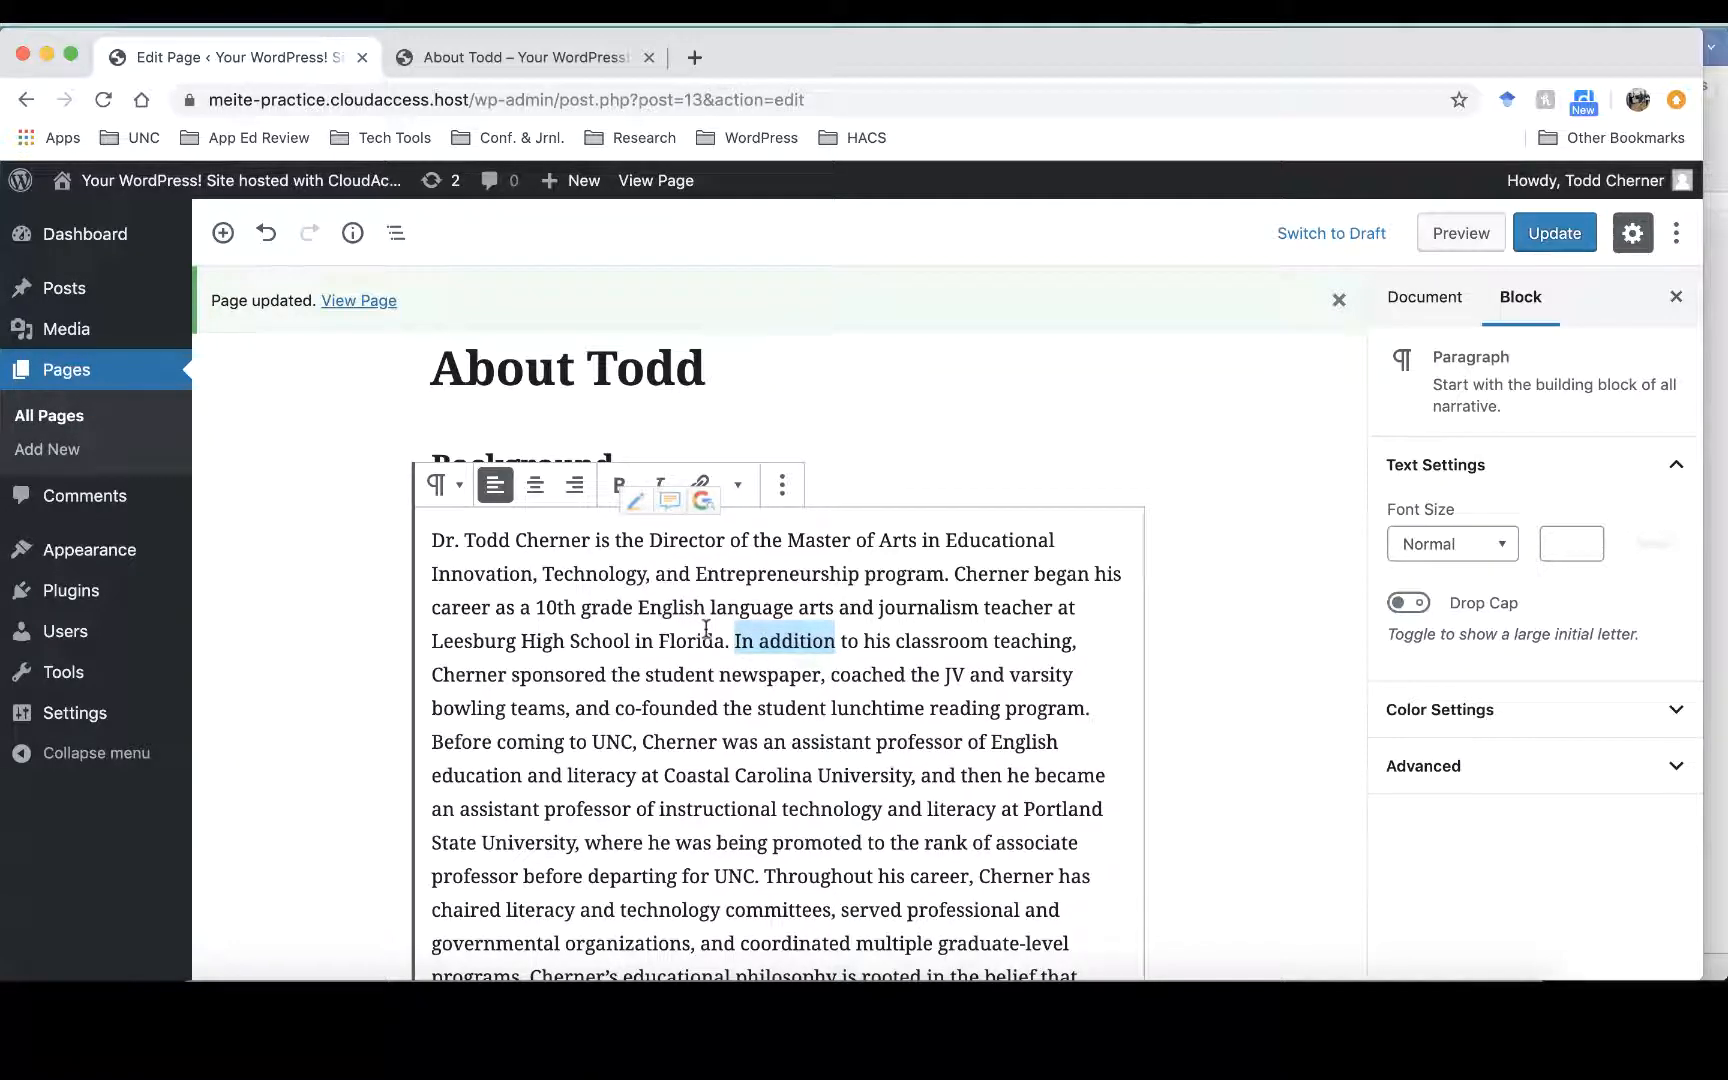
left_click(810, 758)
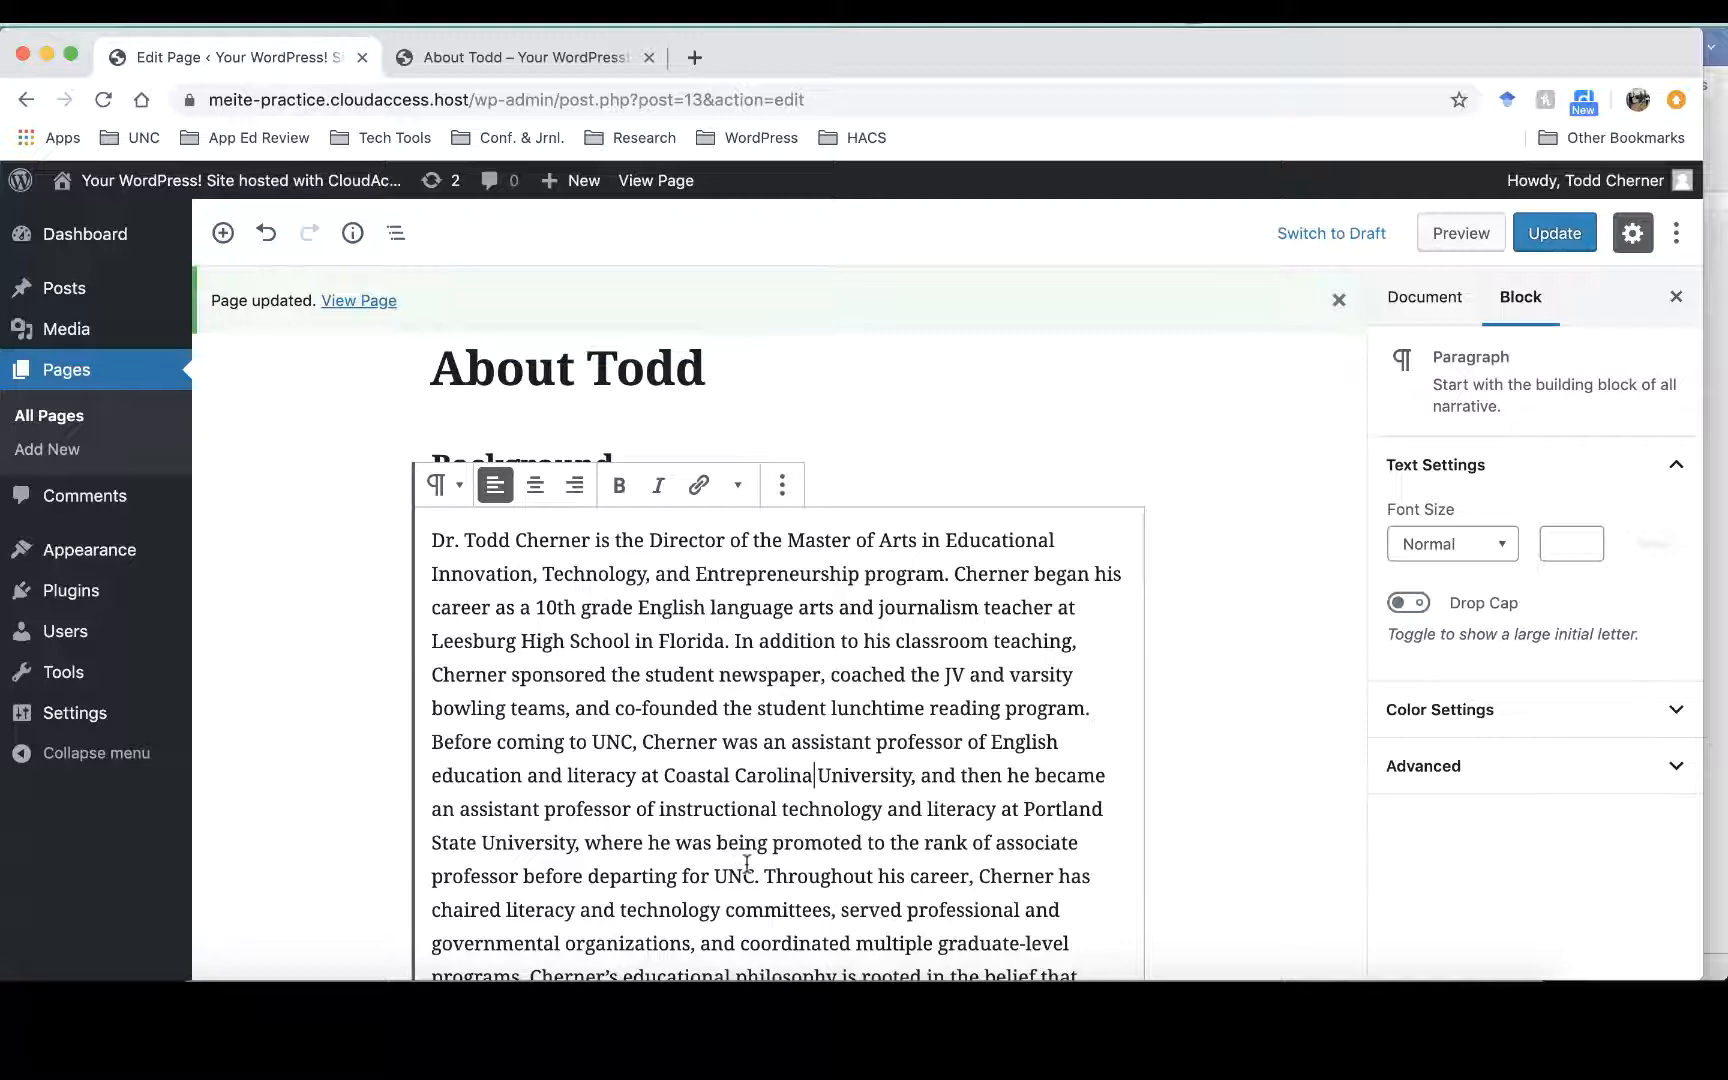
scroll(740, 865, "down", 1)
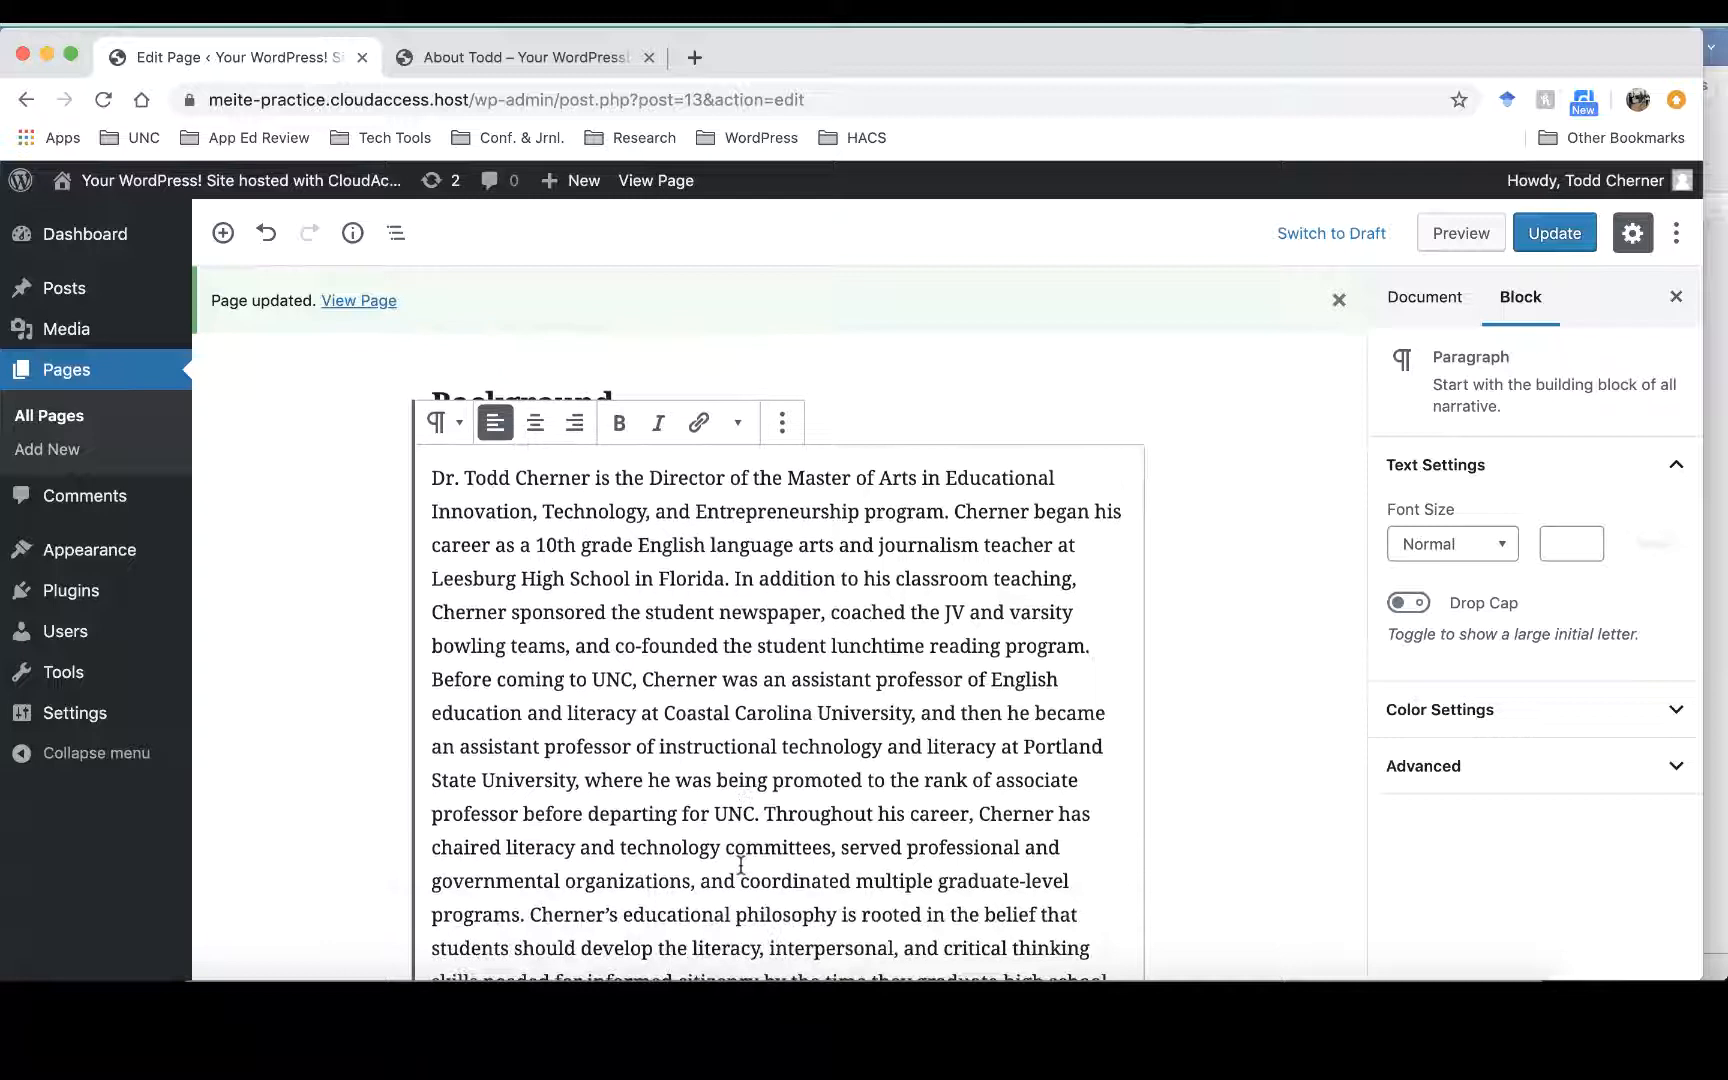
double_click(733, 808)
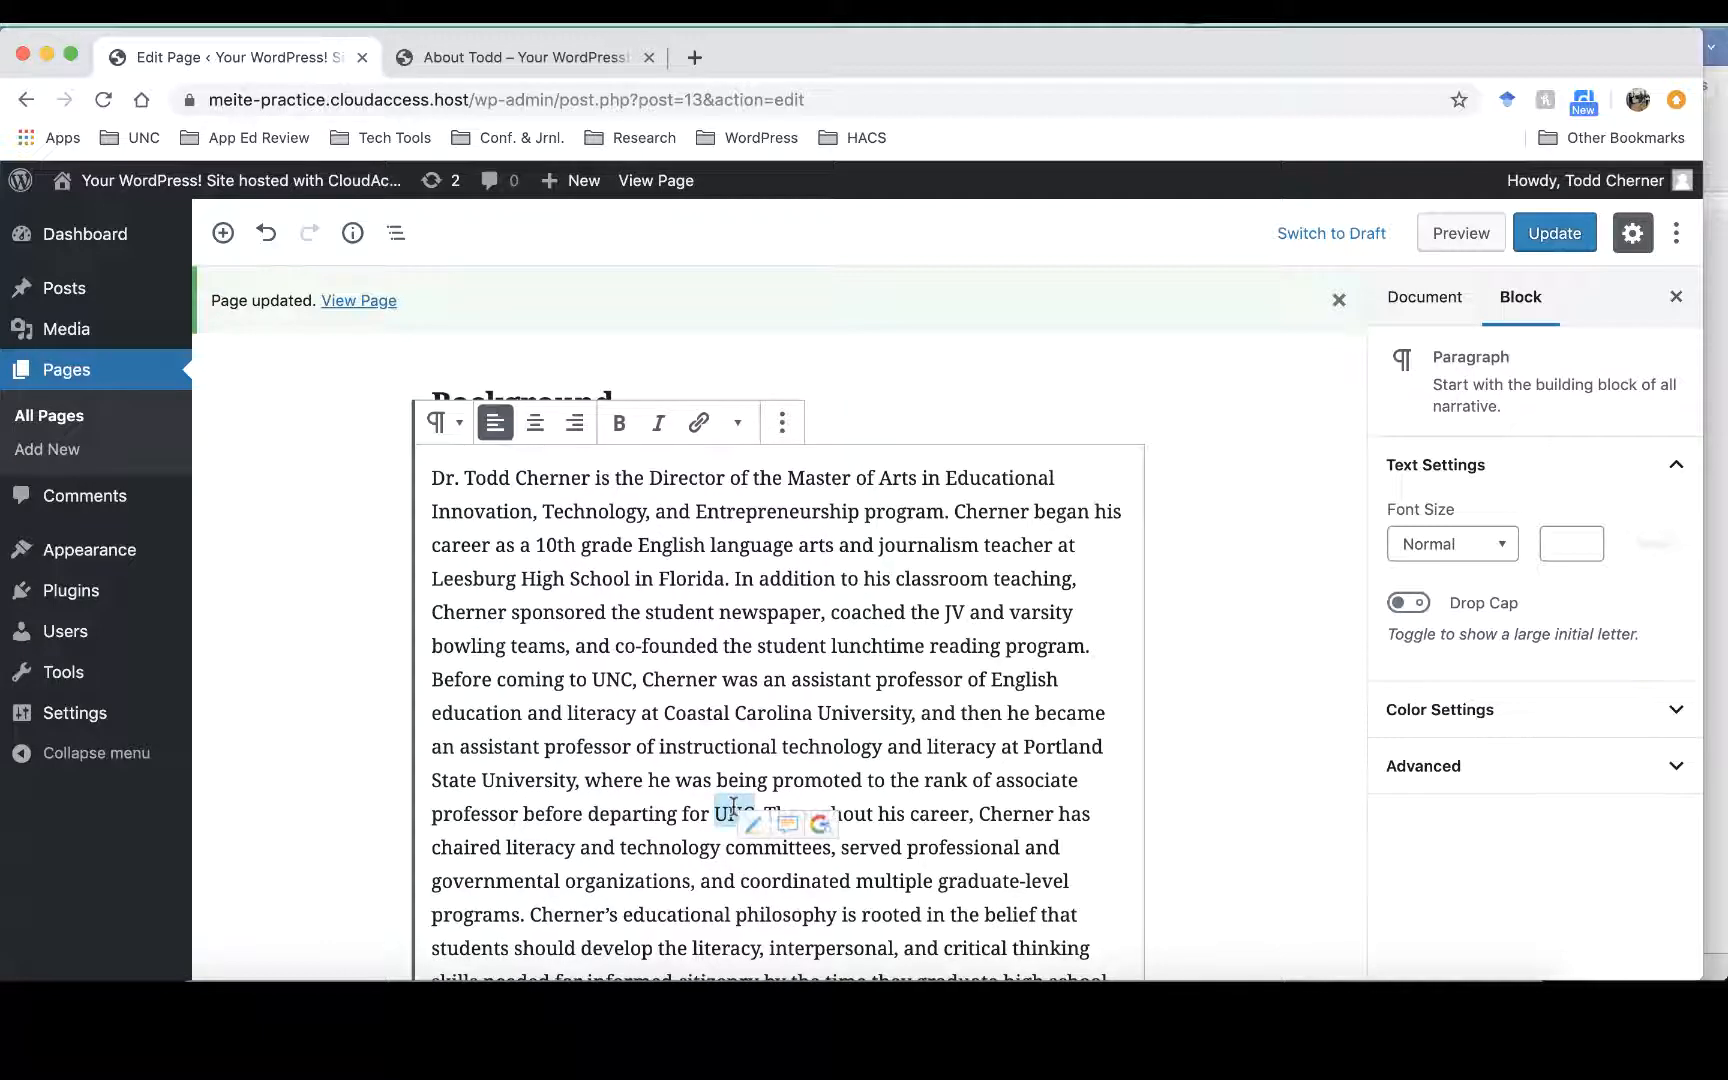
left_click(700, 422)
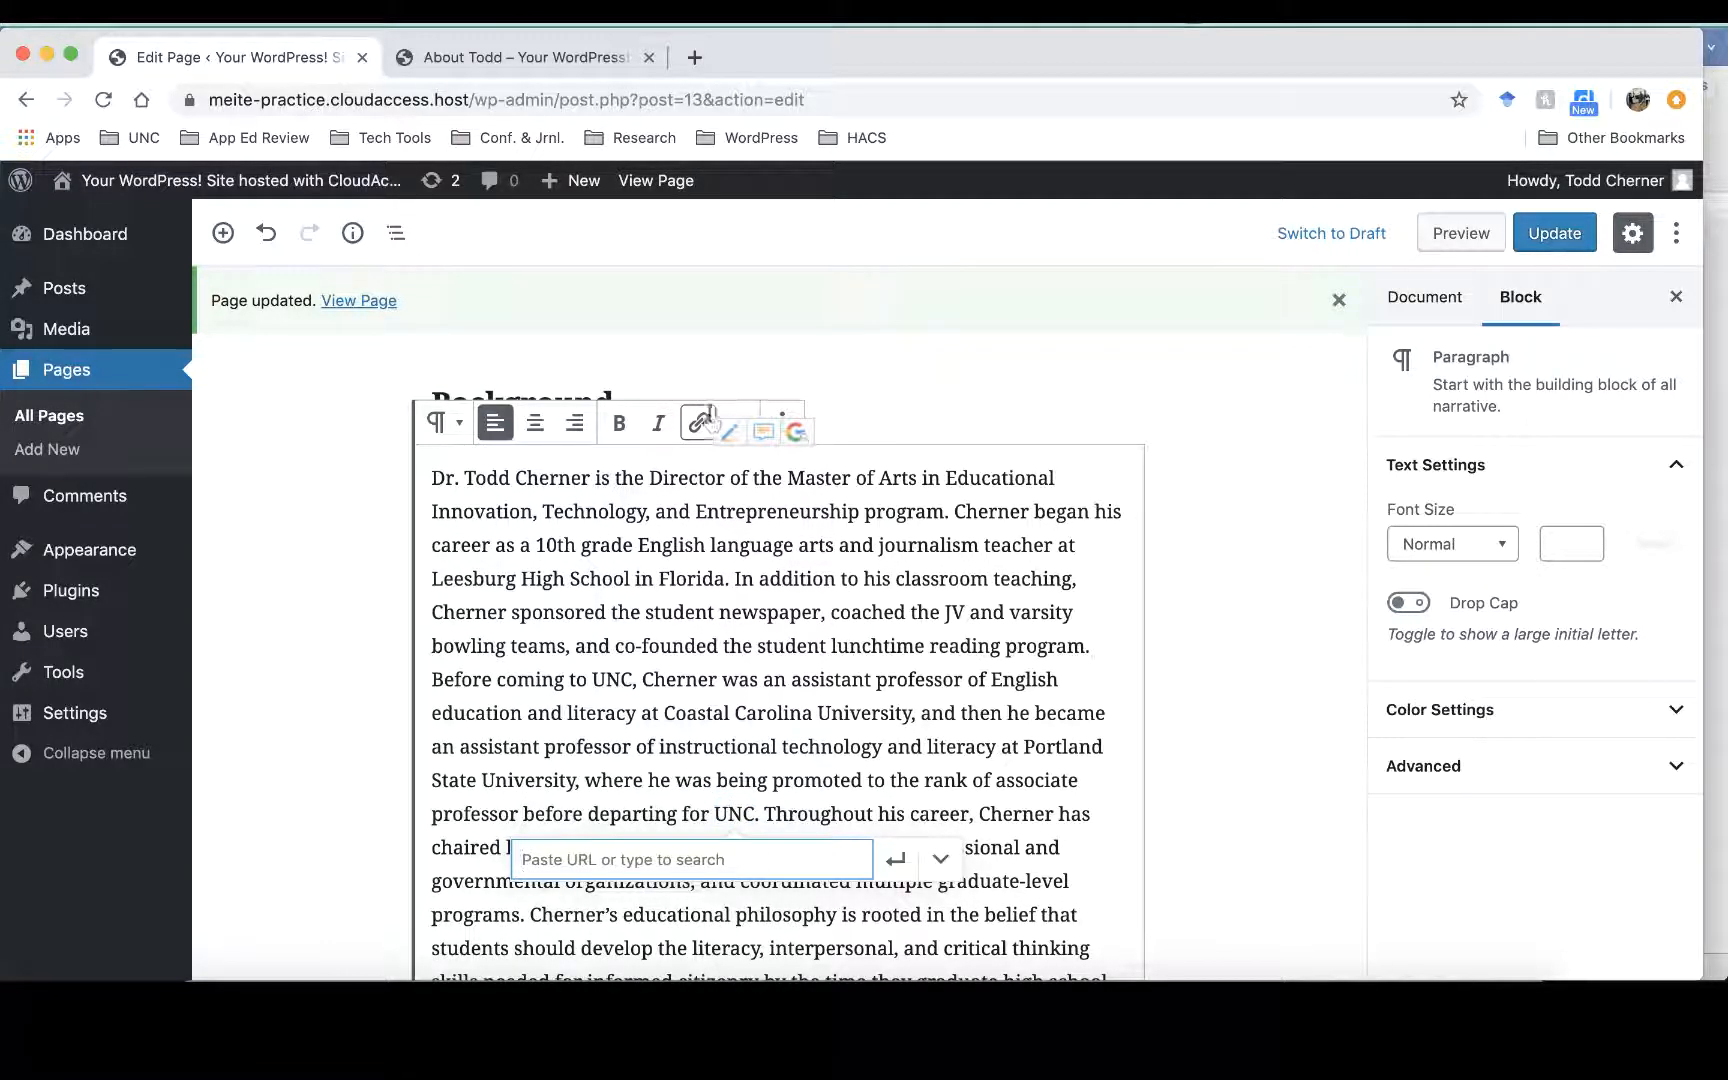
type("www.")
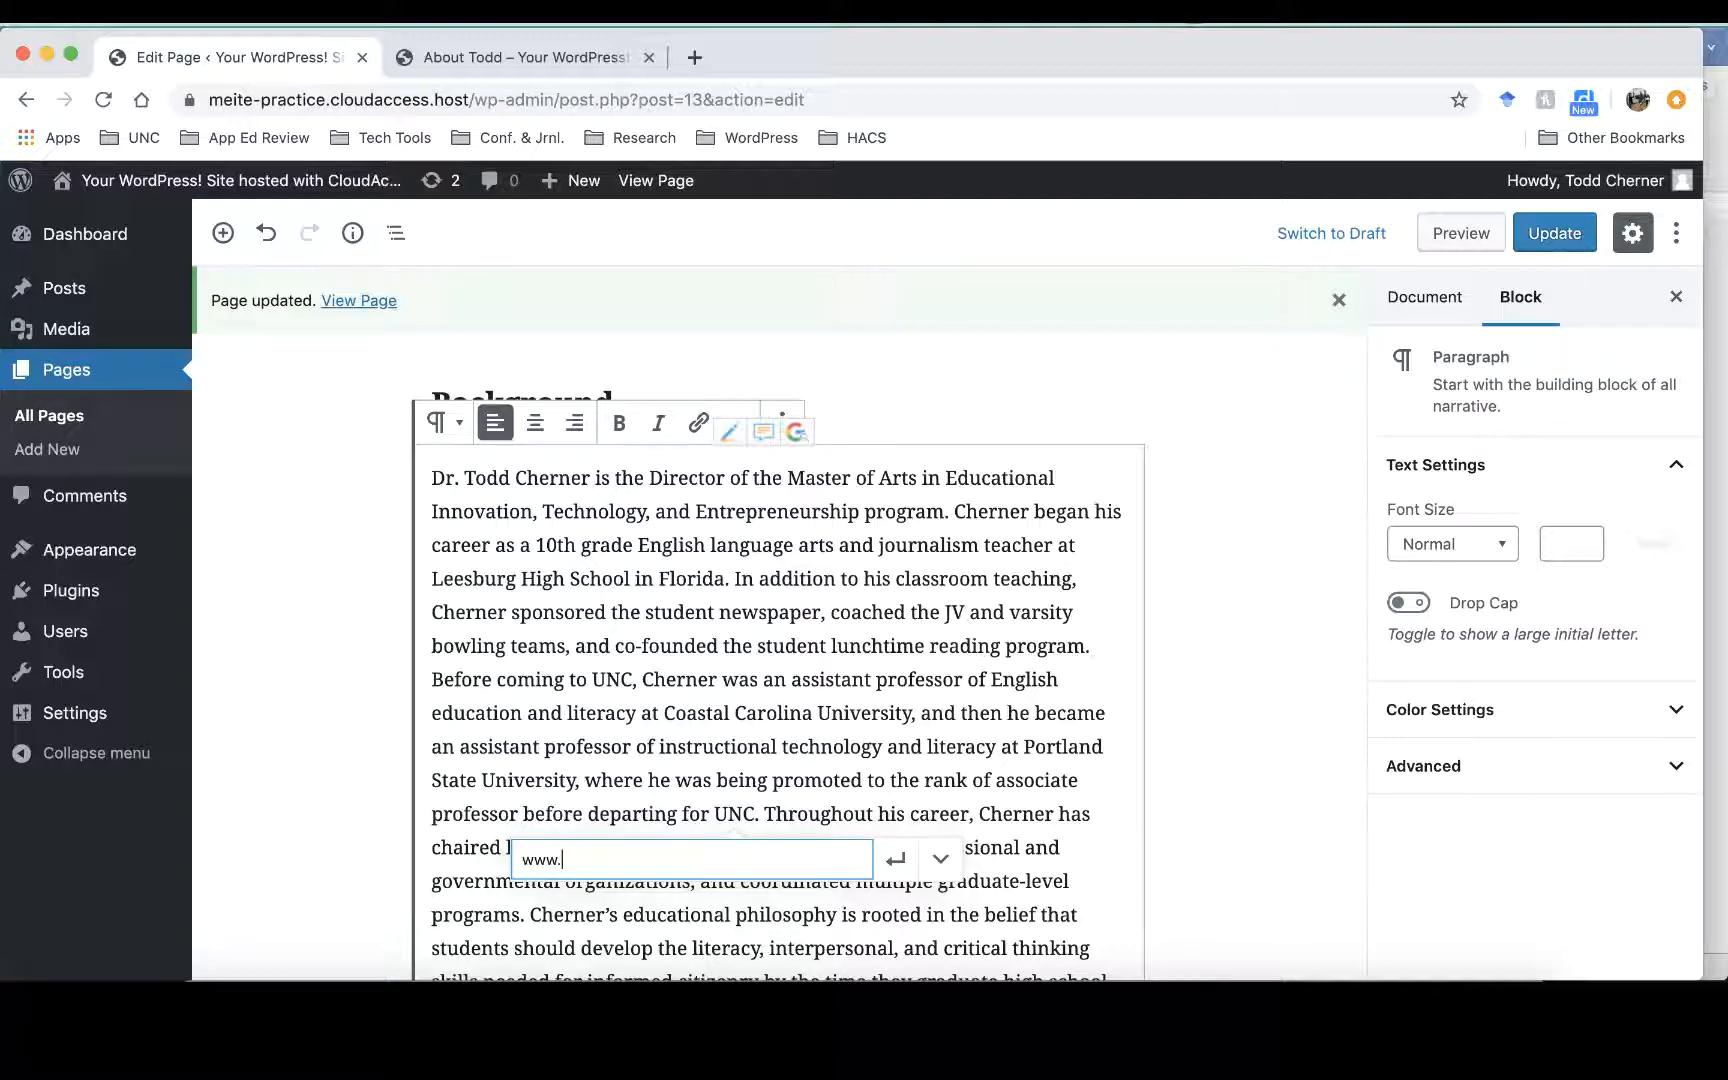
type("unc.edu")
key("Return")
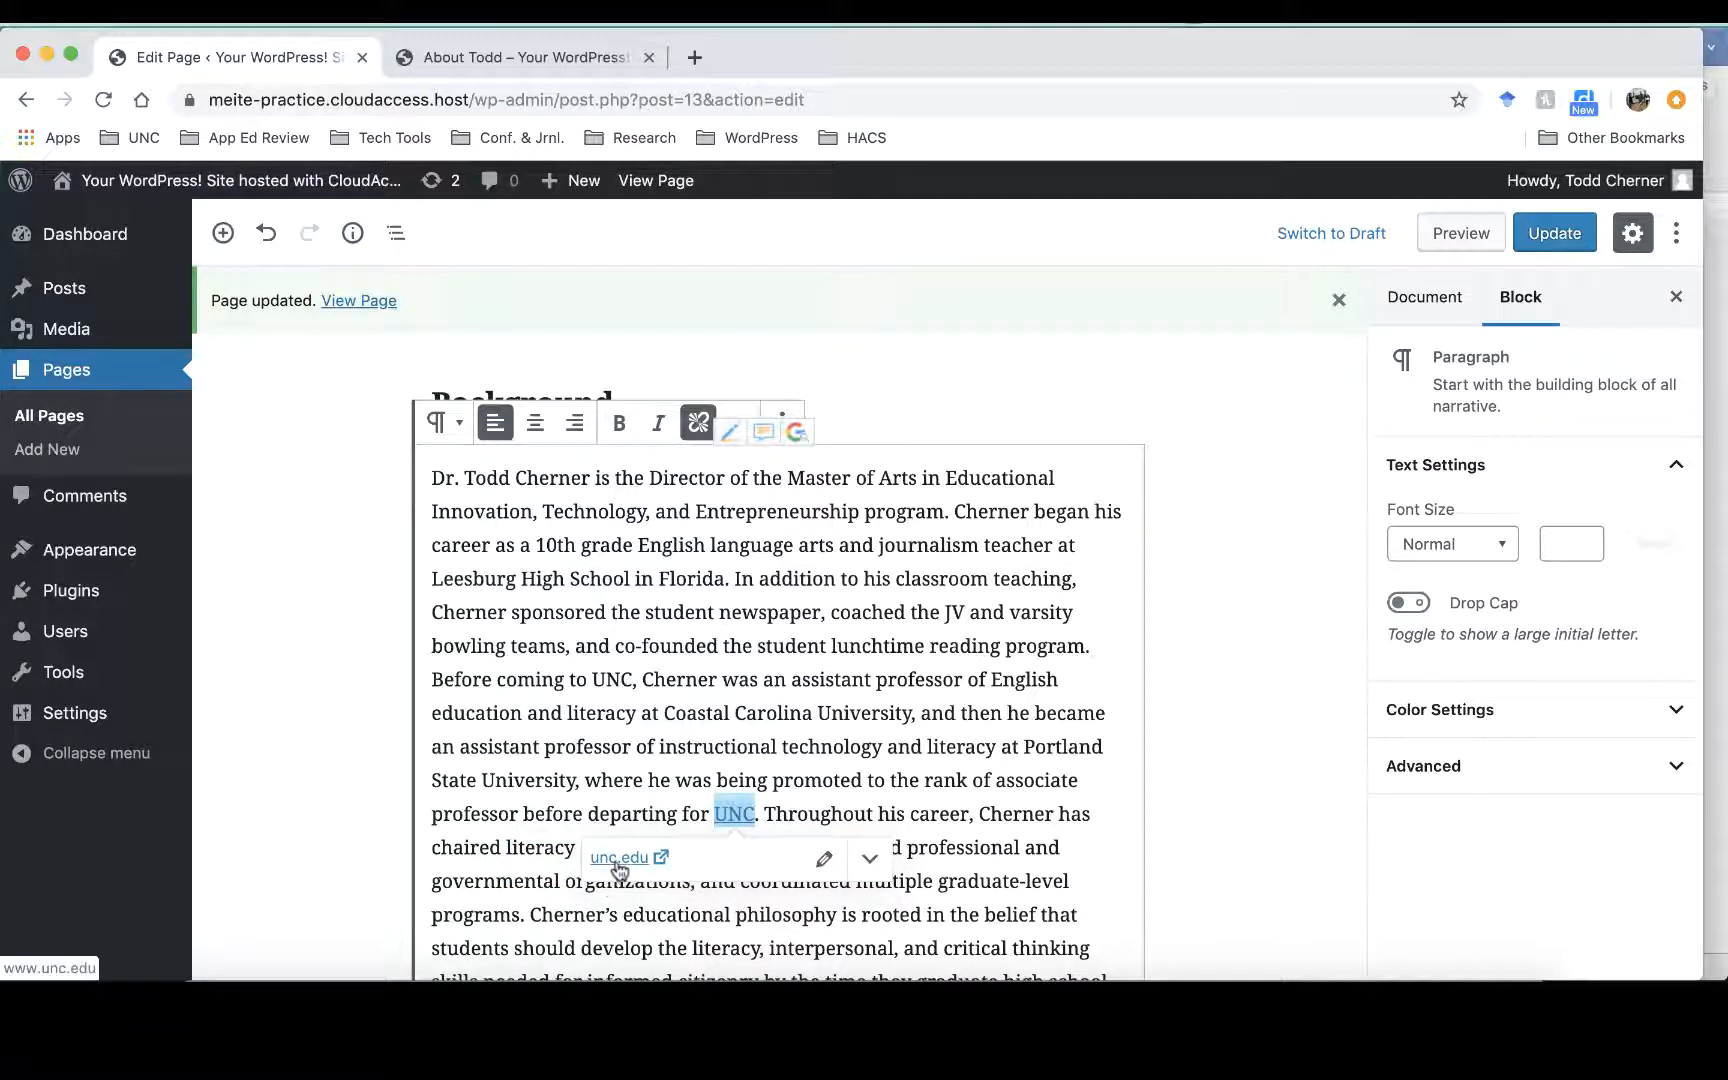
left_click(826, 765)
- Open the UNC link's destination to check it and close the opened page
left_click(727, 815)
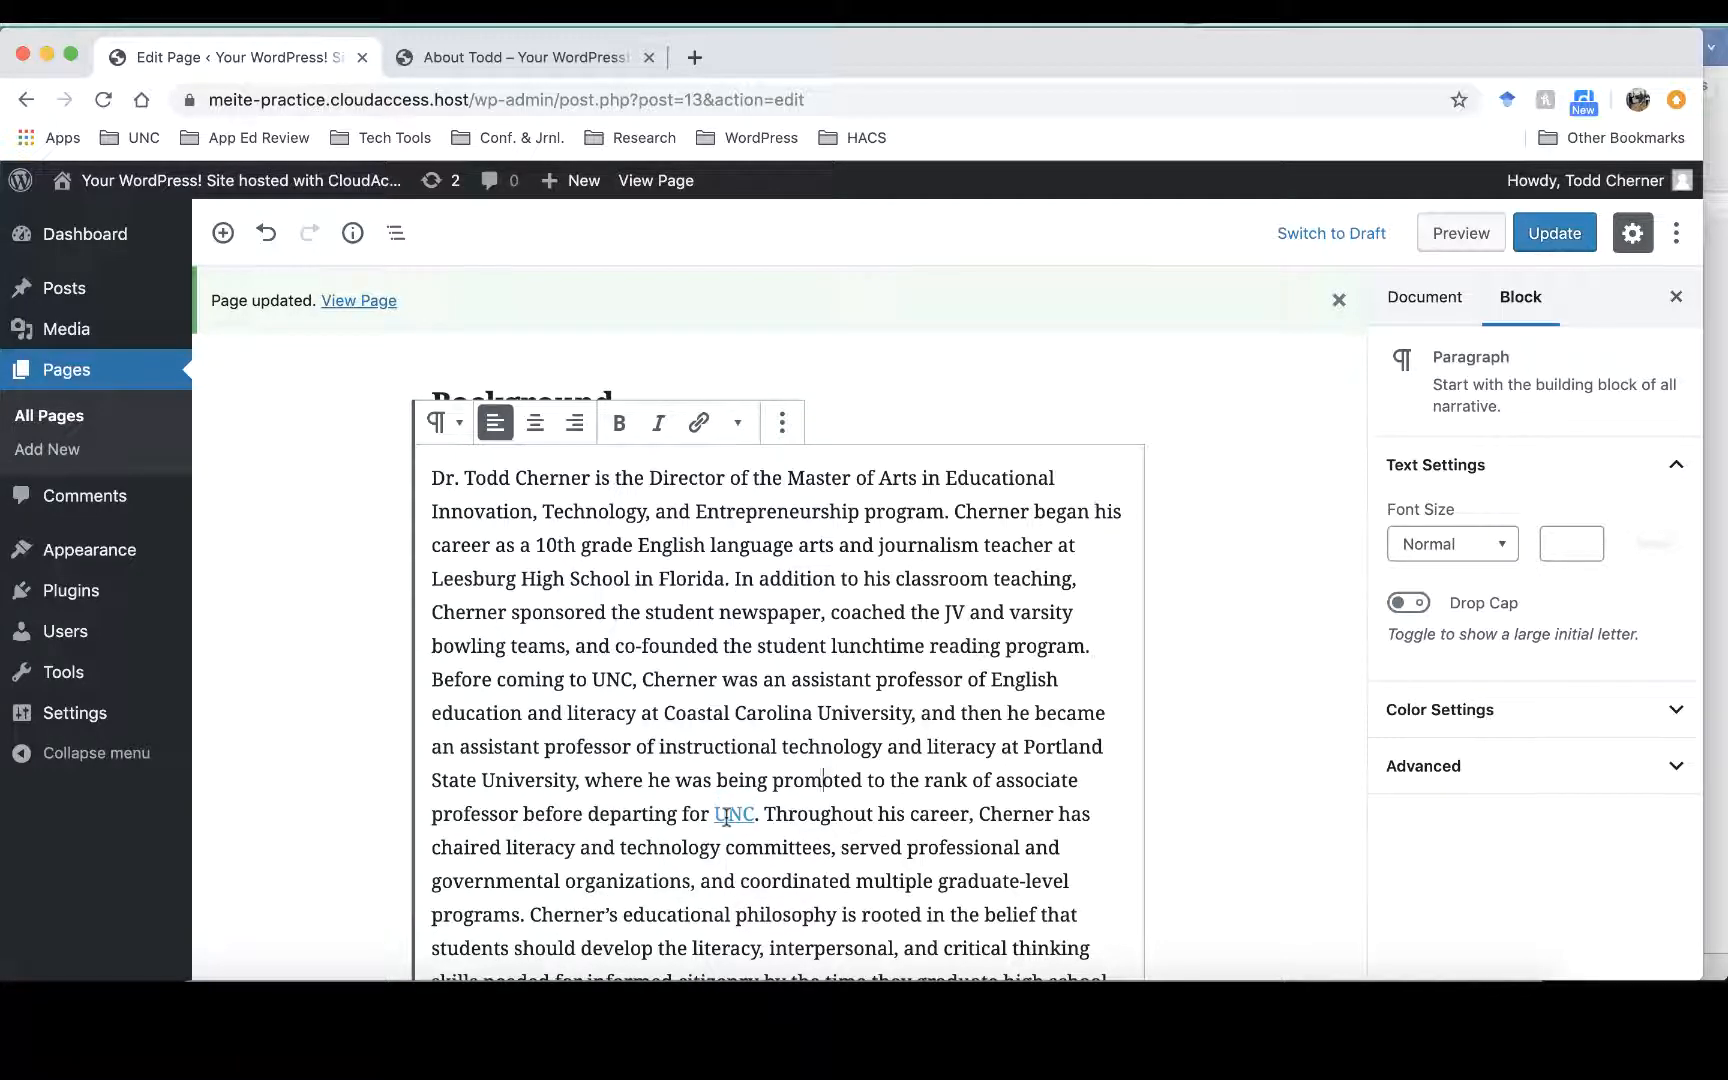
left_click(617, 860)
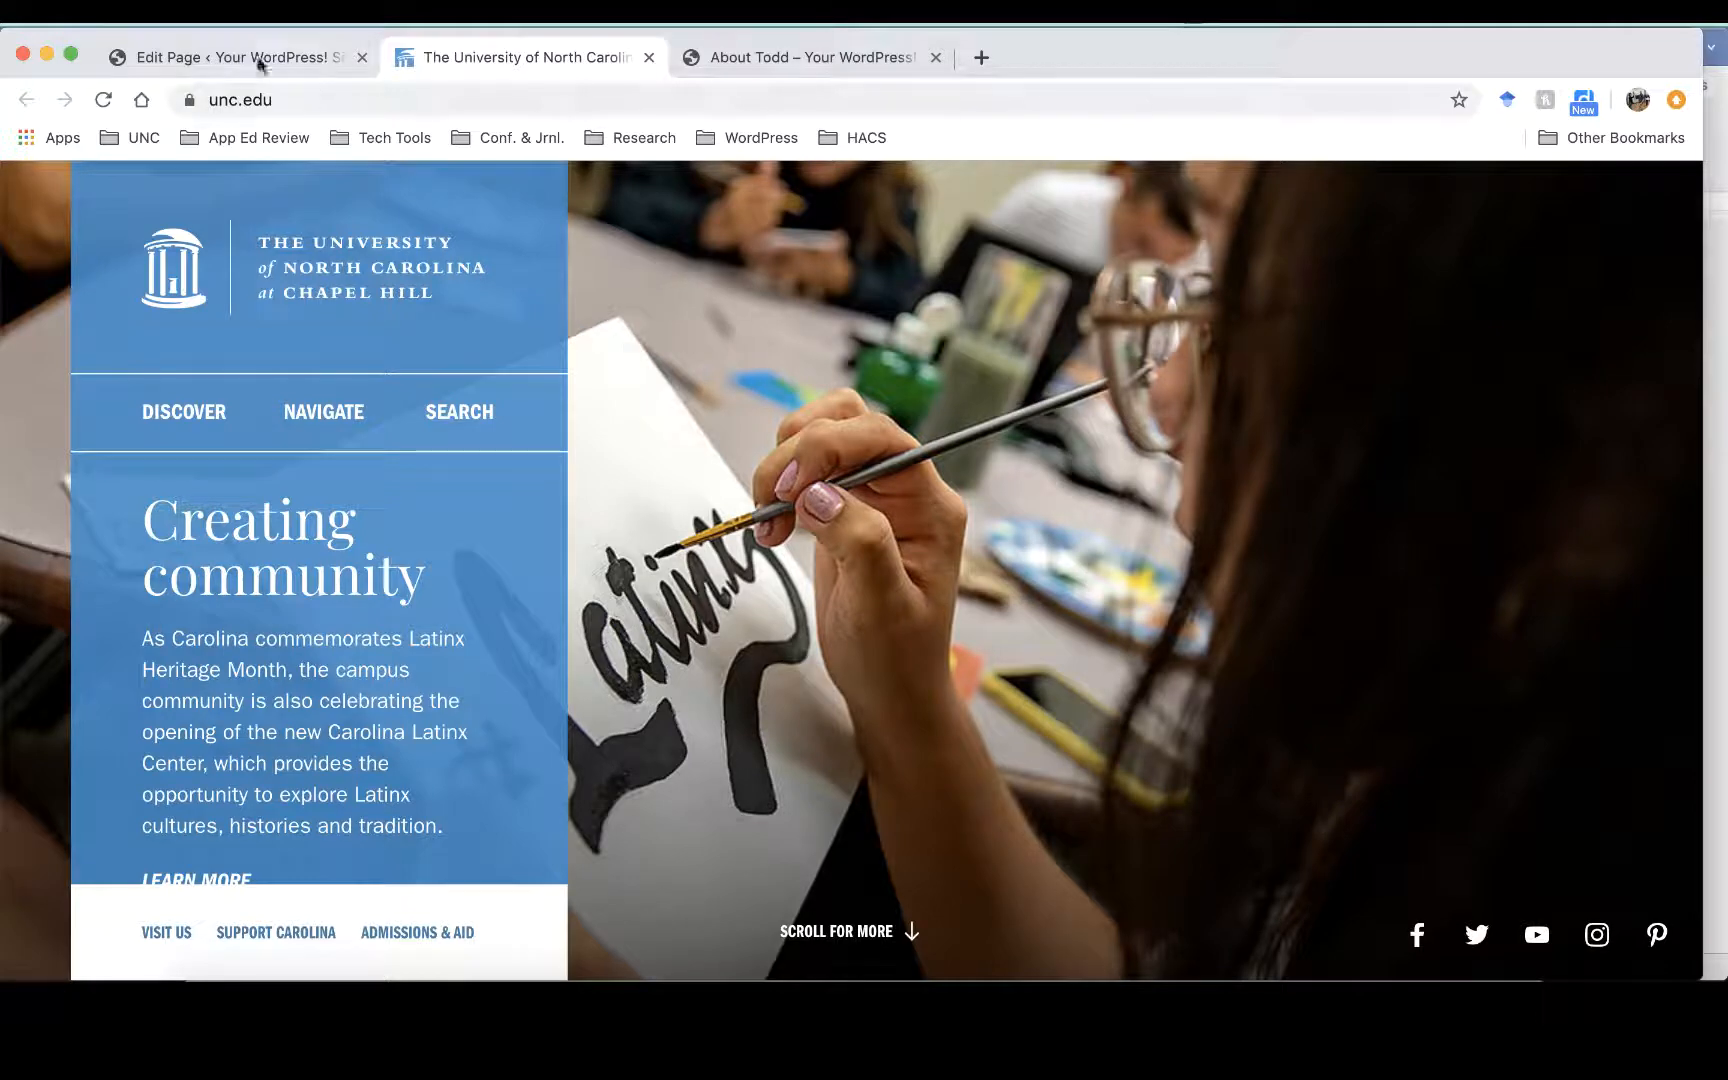
left_click(651, 57)
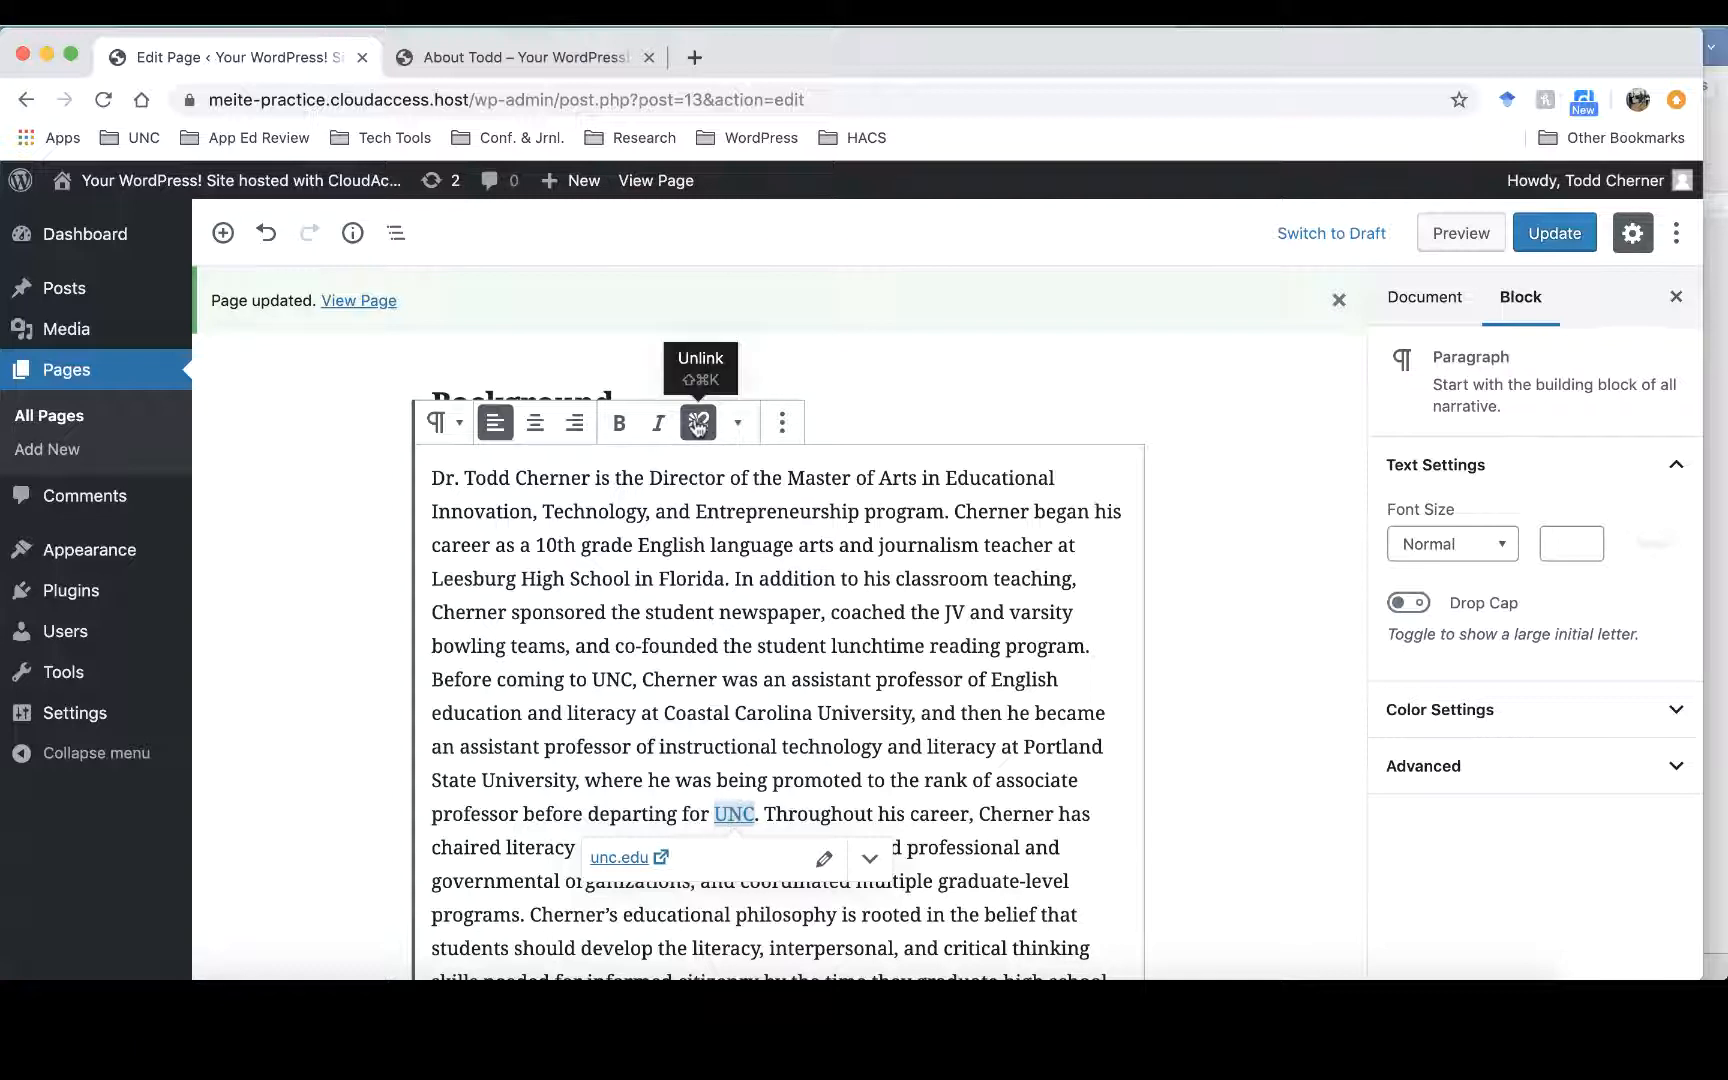
- Remove the link from "UNC" and update the About page
left_click(698, 424)
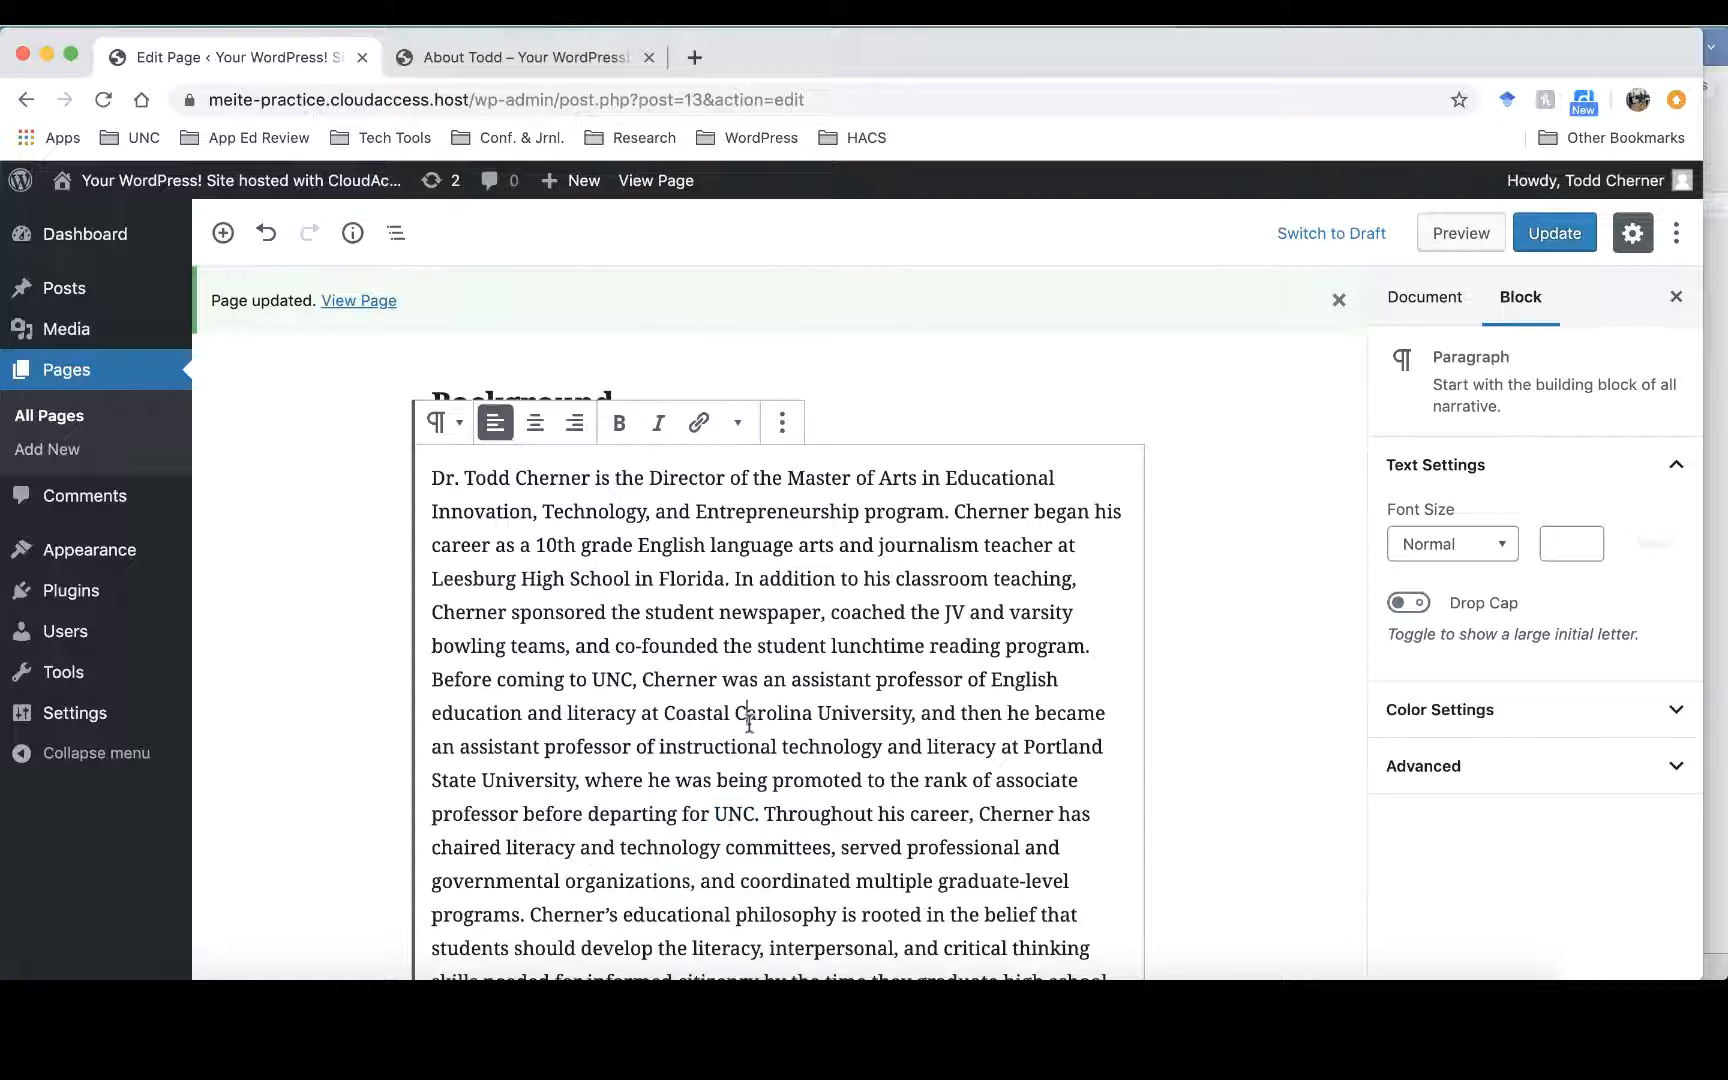
left_click(1566, 234)
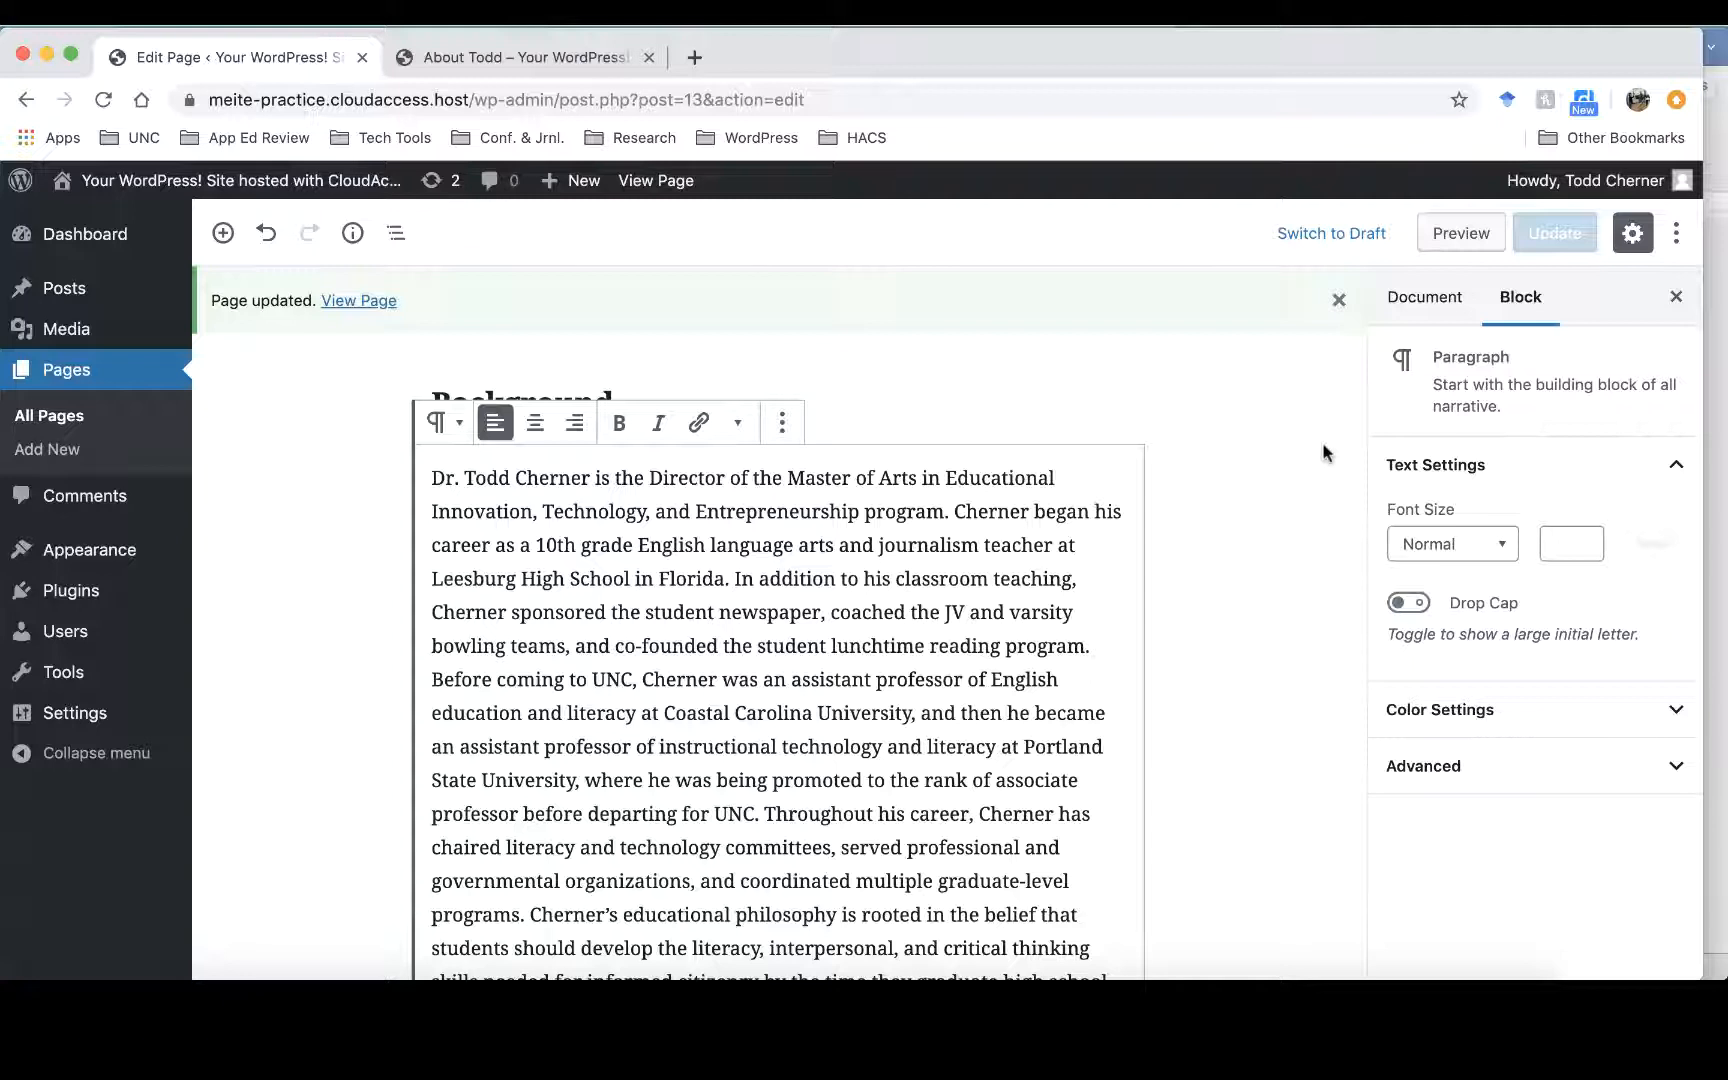